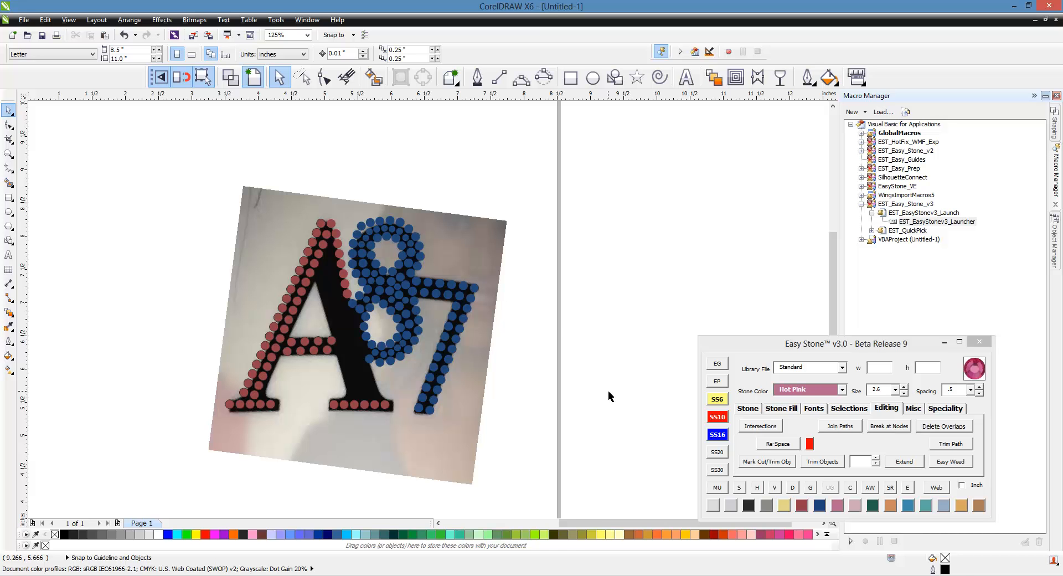
Step: Examine the plain A87 photo and compare it with the copy covered in red and blue stones
scroll(603, 360, down, 1)
drag(507, 414, 240, 446)
scroll(118, 434, up, 1)
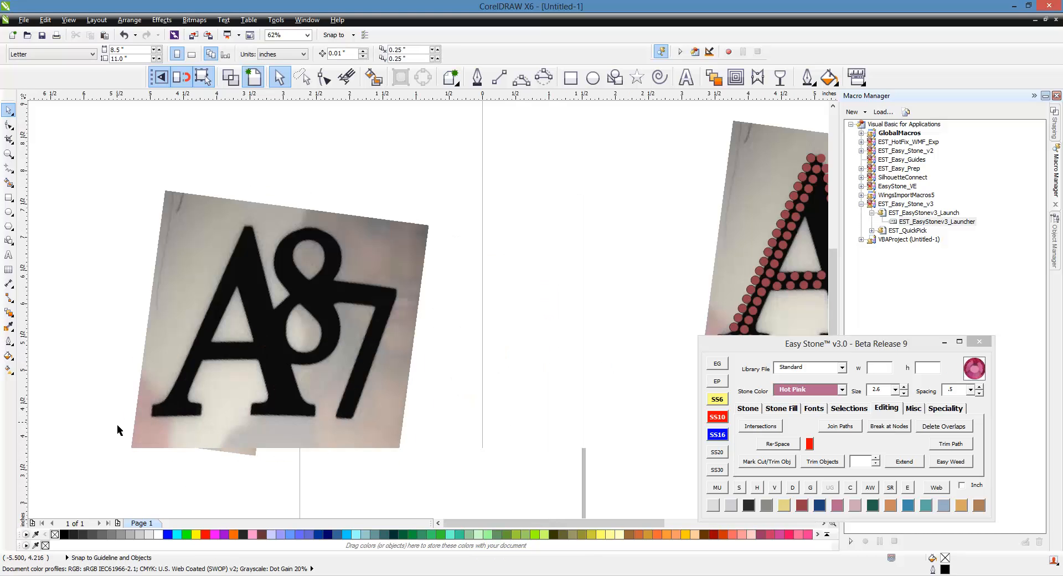
scroll(294, 350, down, 1)
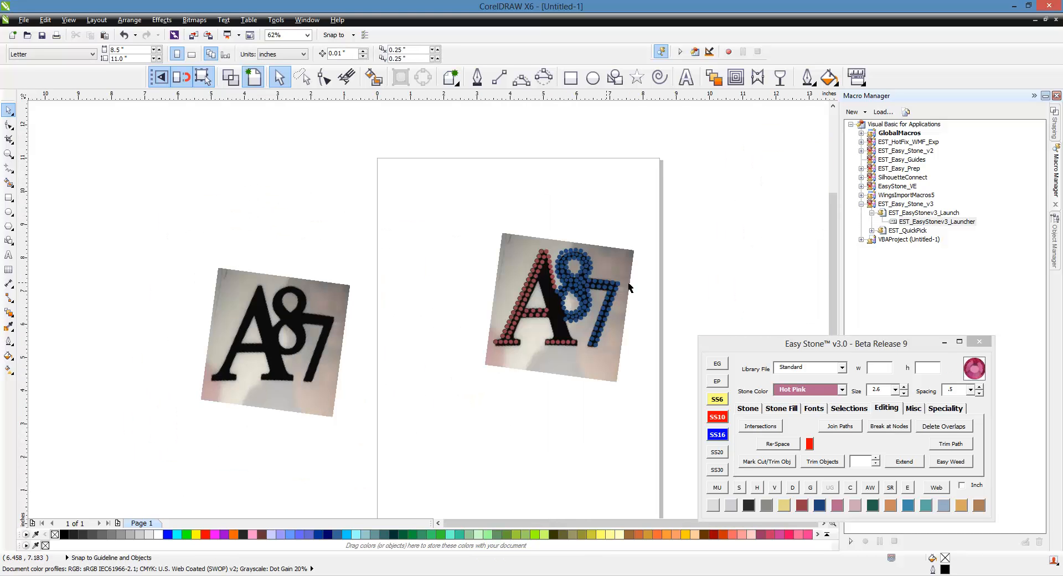
scroll(620, 277, up, 3)
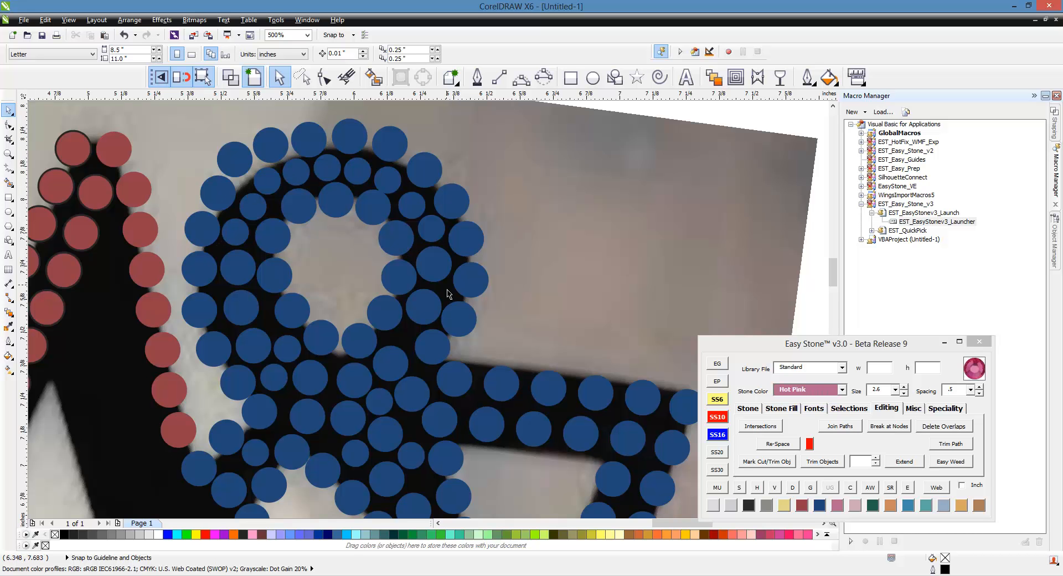
scroll(515, 229, down, 3)
scroll(553, 283, down, 2)
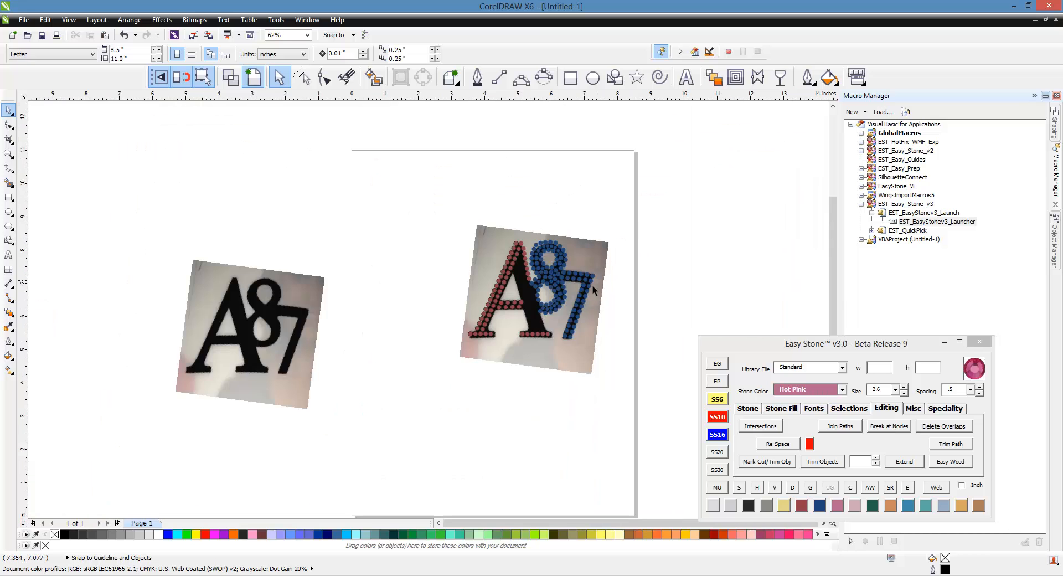
scroll(204, 321, up, 2)
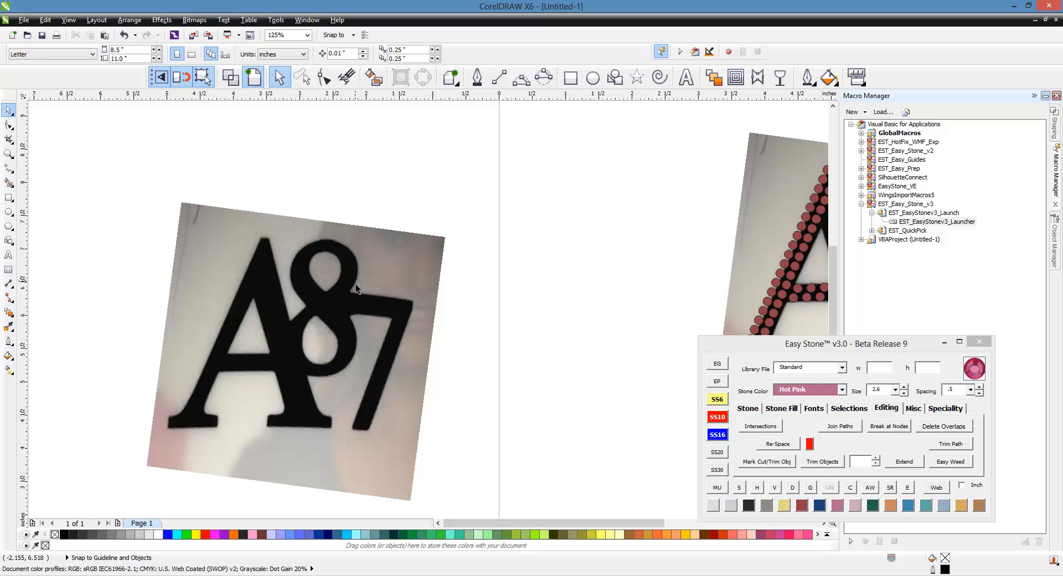
scroll(354, 284, down, 2)
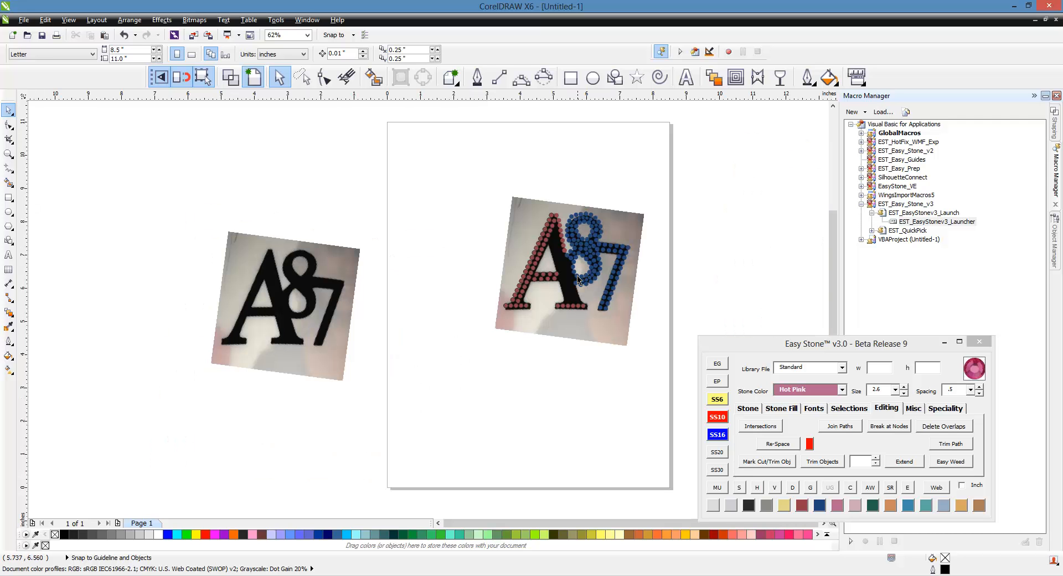
scroll(284, 273, up, 2)
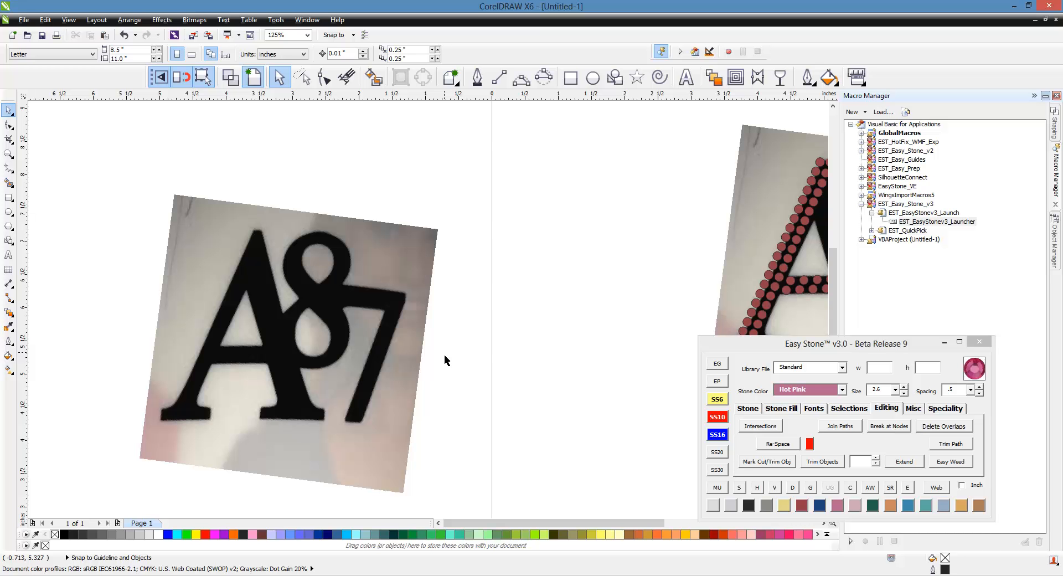
key(F3)
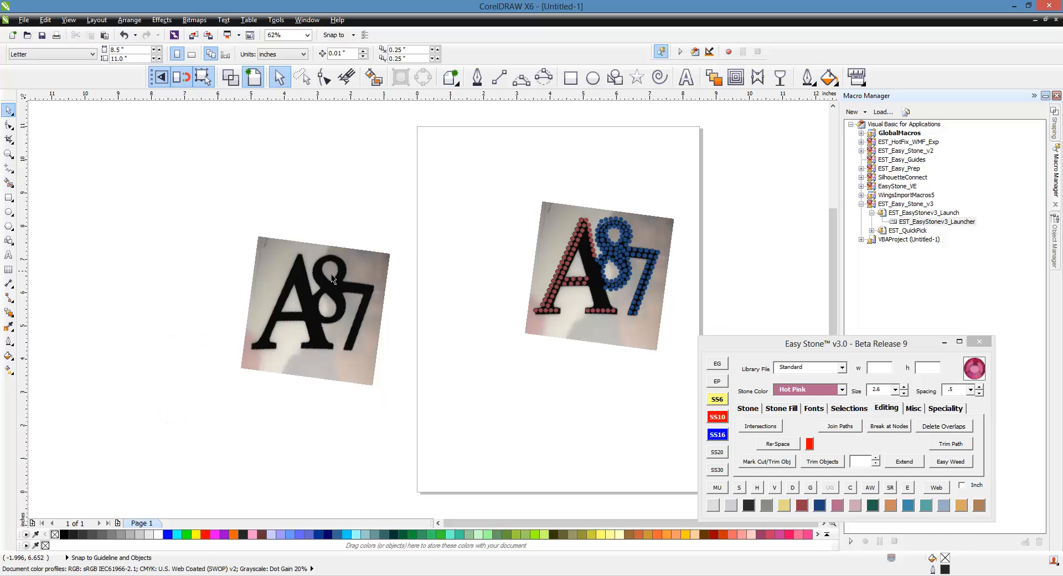
scroll(315, 277, up, 2)
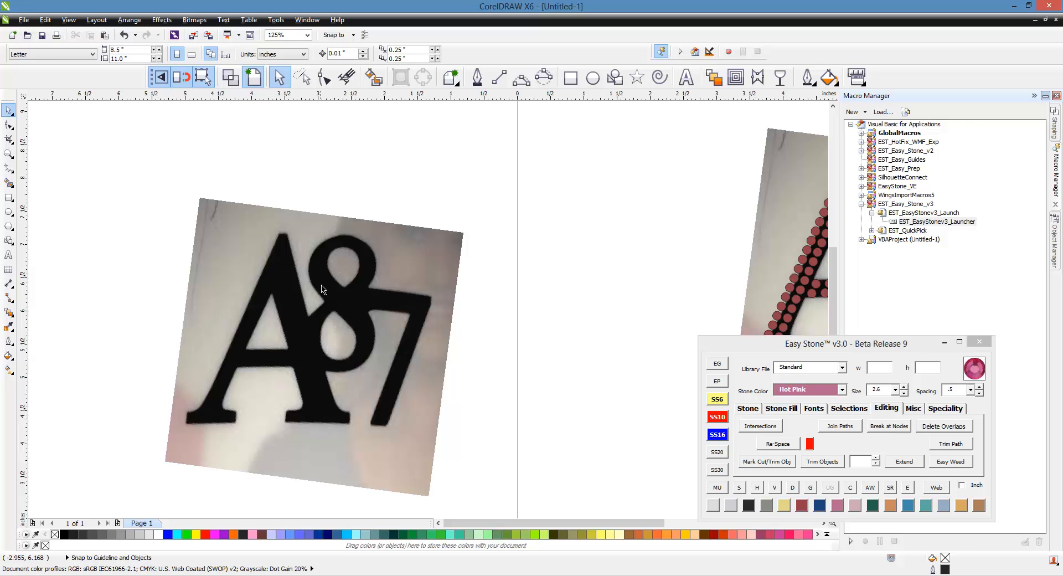
scroll(277, 311, down, 2)
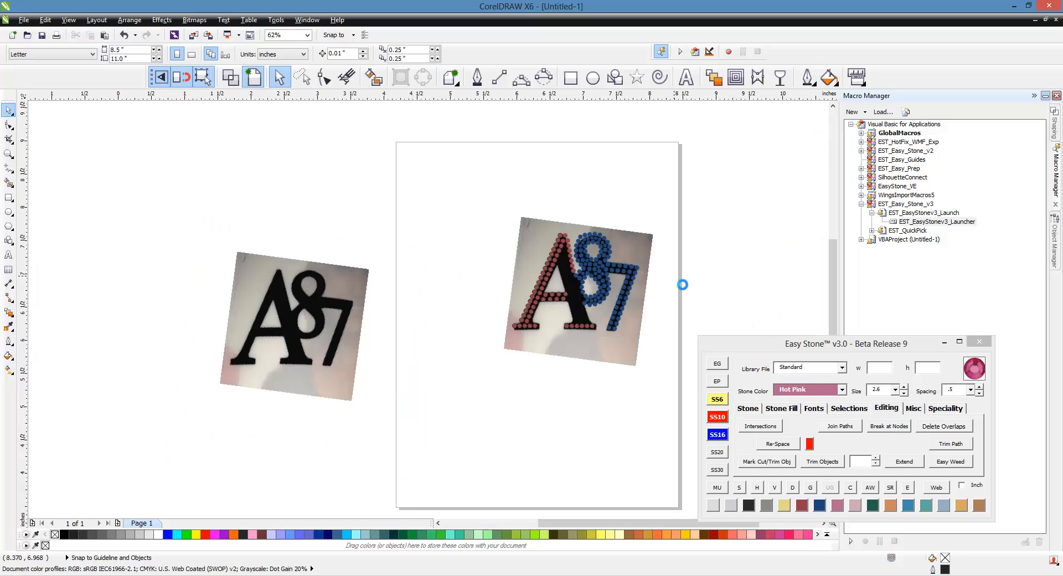
scroll(680, 283, up, 2)
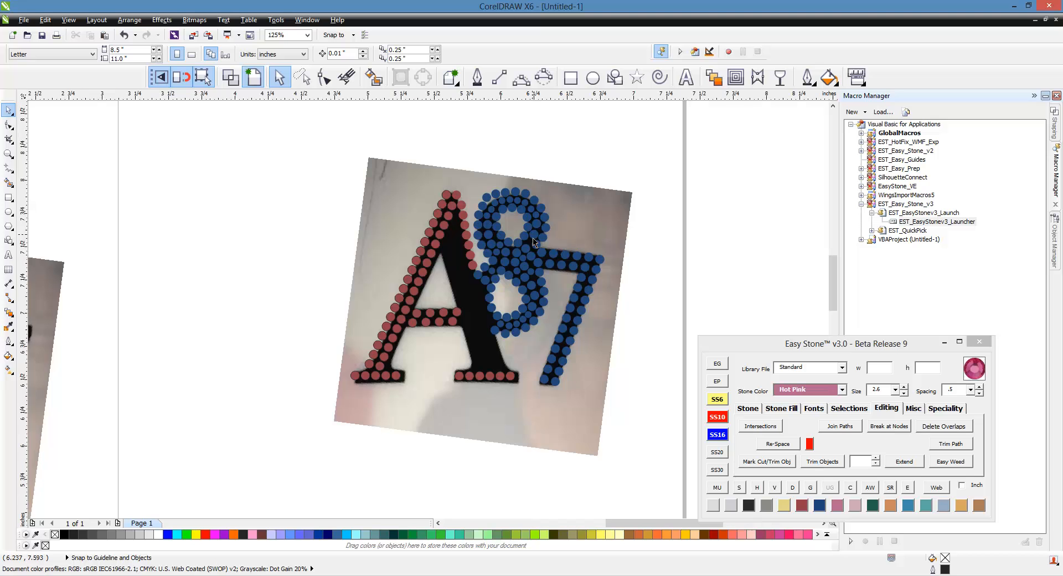
scroll(533, 237, up, 2)
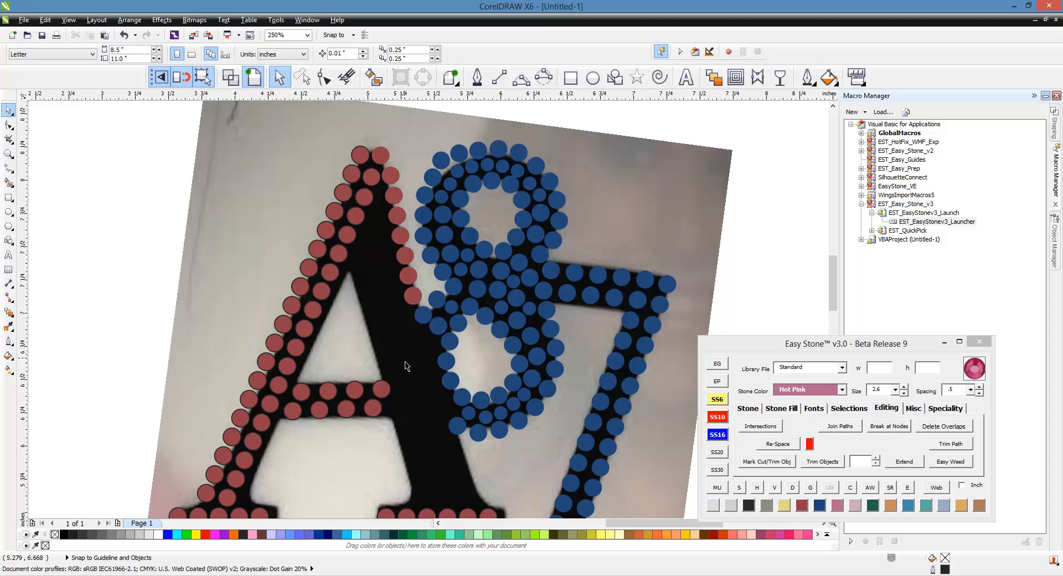
scroll(420, 363, down, 4)
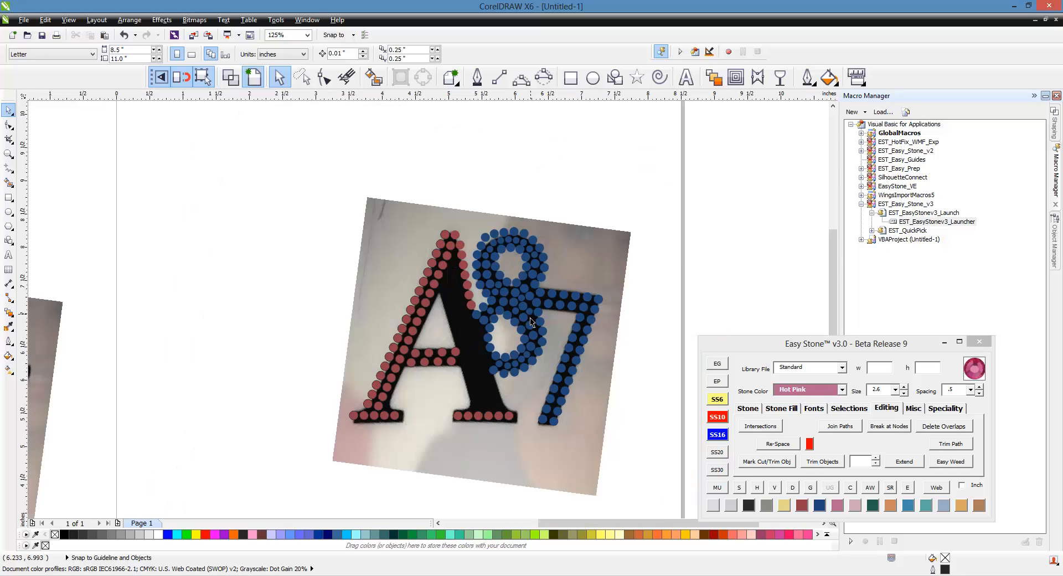
scroll(236, 411, up, 2)
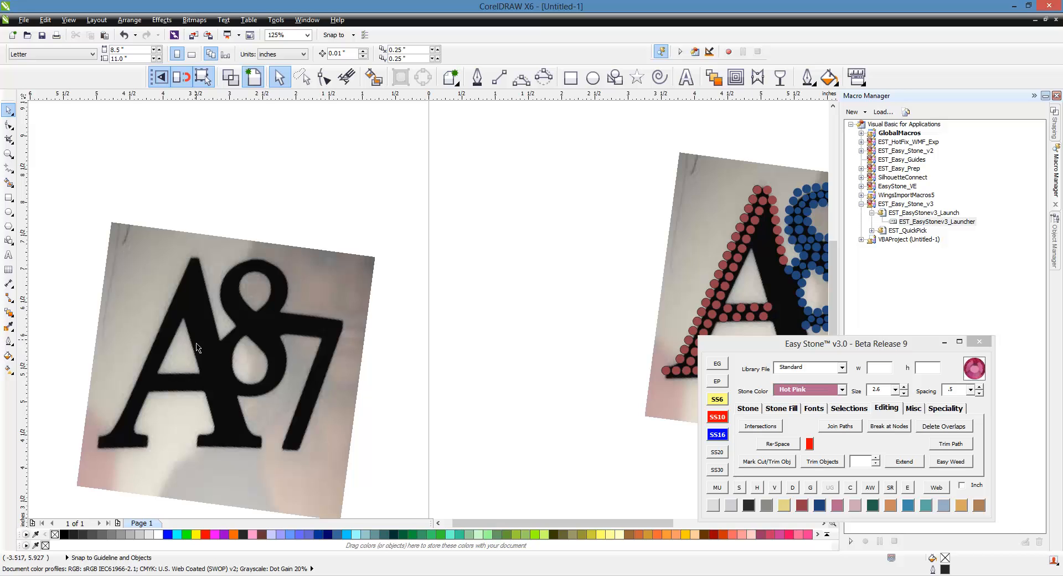
scroll(197, 347, down, 2)
scroll(486, 298, up, 4)
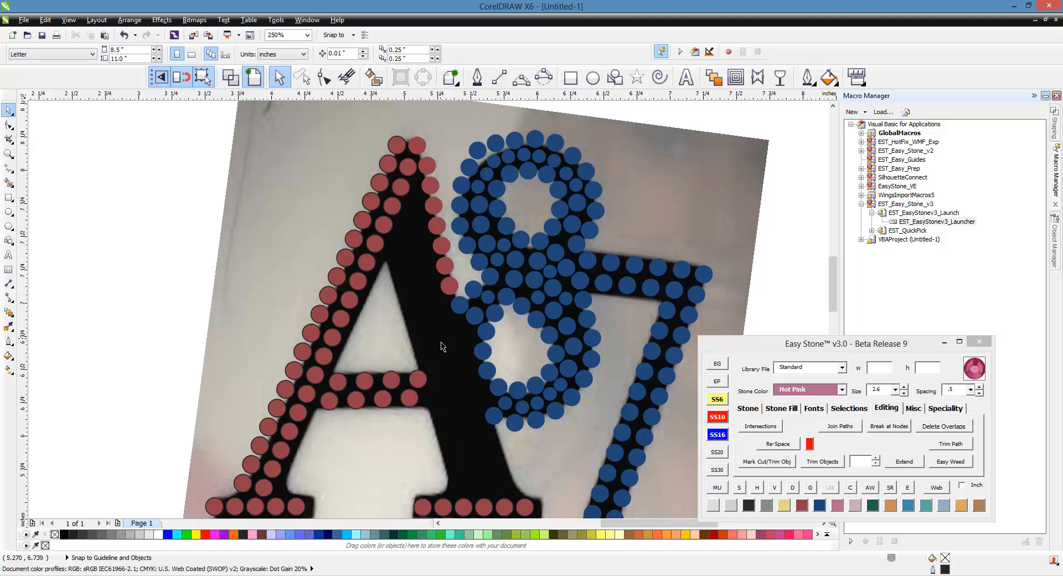
scroll(538, 327, down, 1)
scroll(539, 327, down, 1)
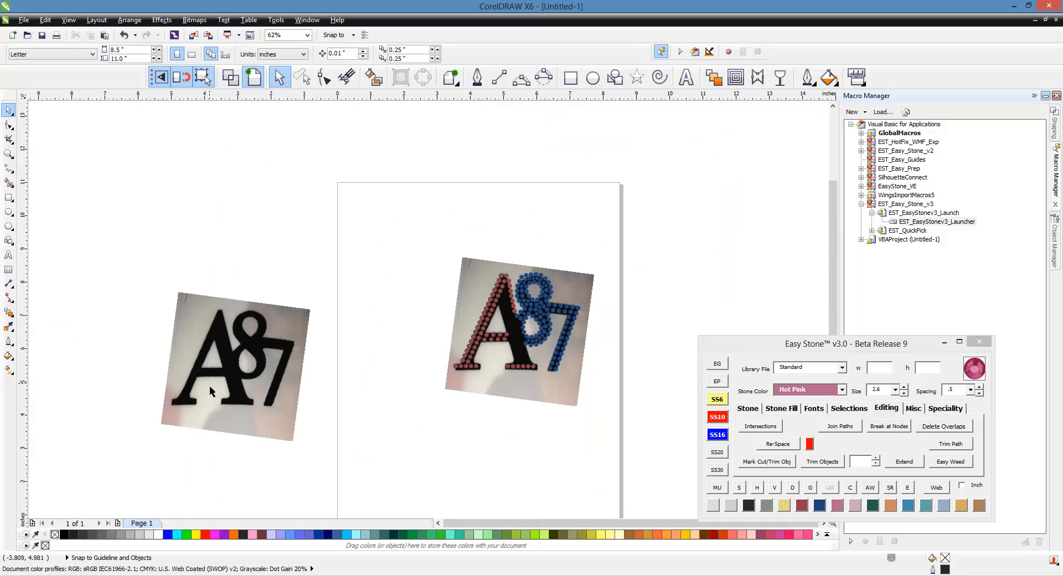
scroll(209, 386, up, 1)
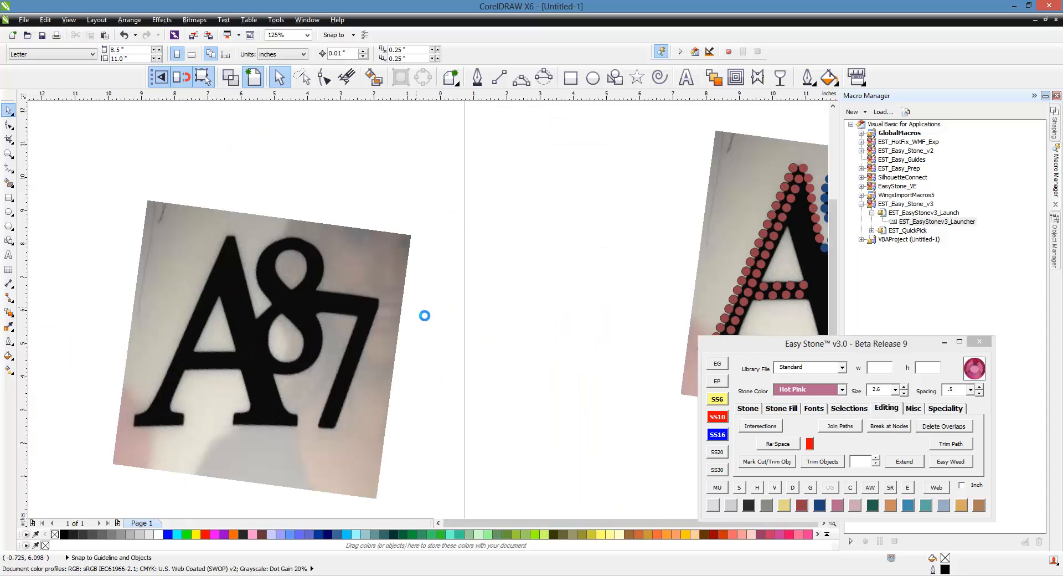
scroll(423, 313, down, 1)
scroll(301, 333, up, 1)
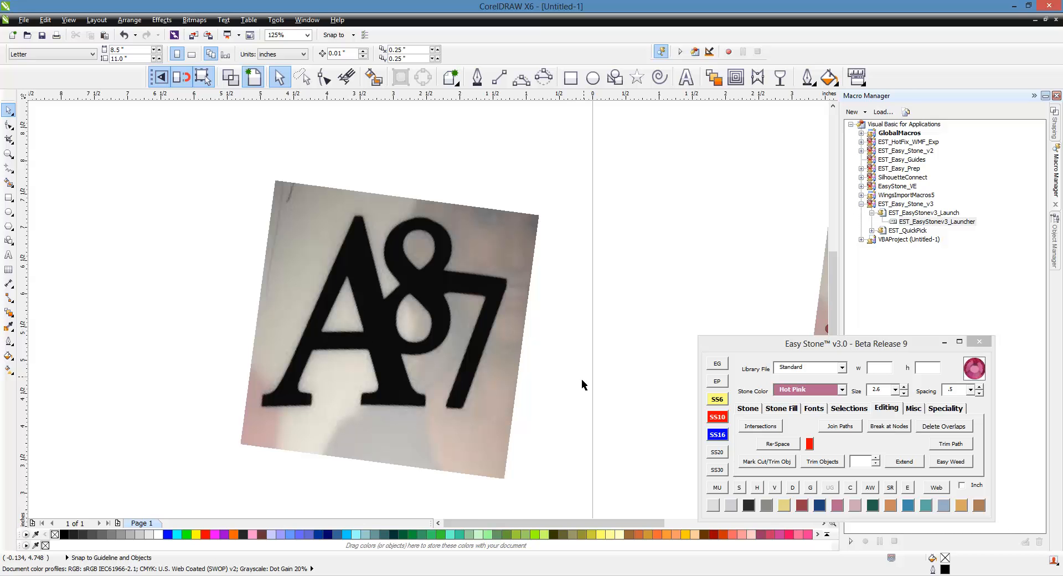
scroll(540, 366, down, 1)
scroll(590, 289, up, 1)
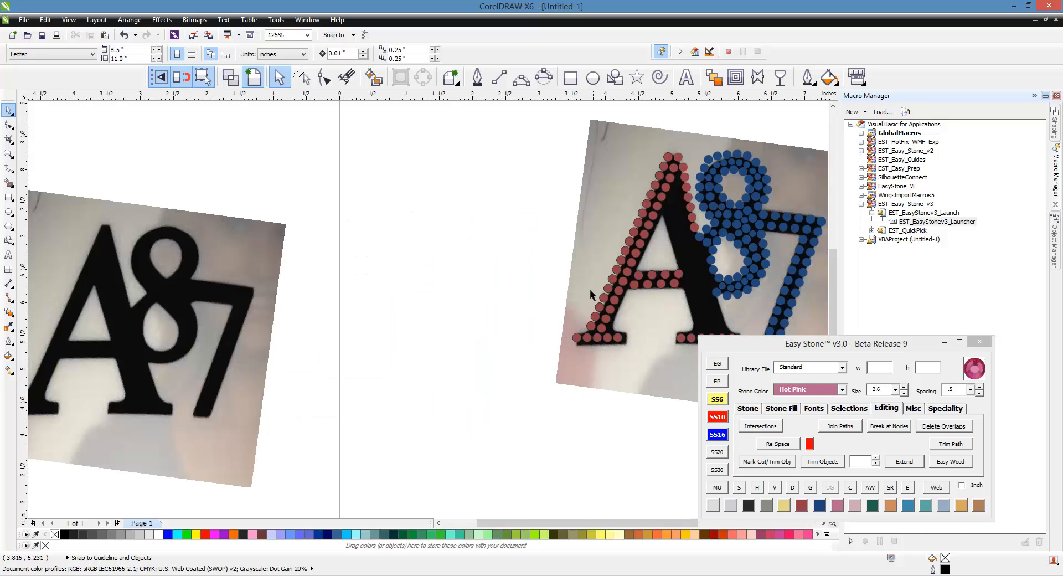
scroll(590, 289, down, 1)
scroll(538, 267, up, 1)
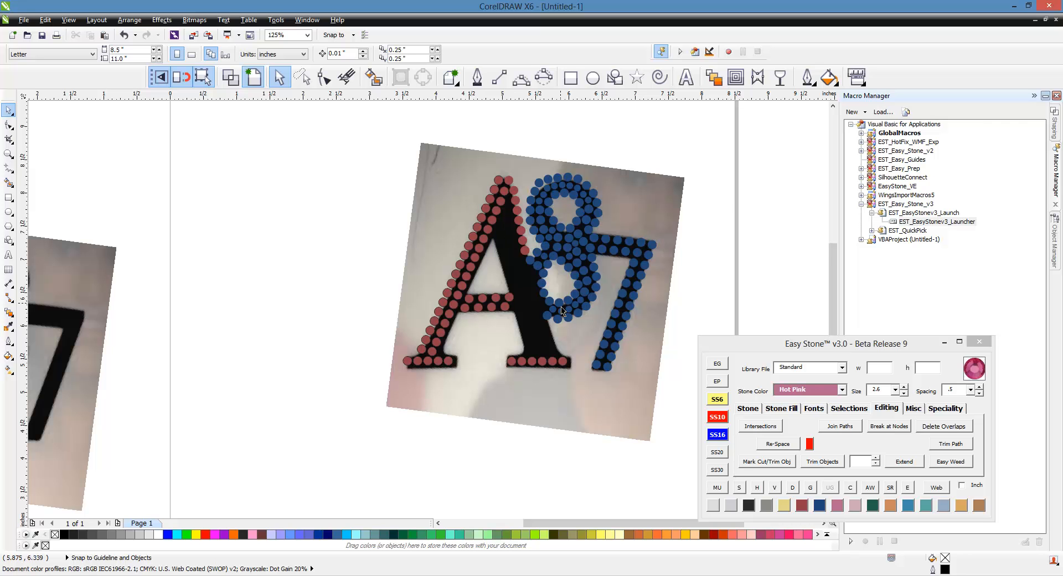
scroll(563, 310, down, 2)
scroll(191, 352, up, 2)
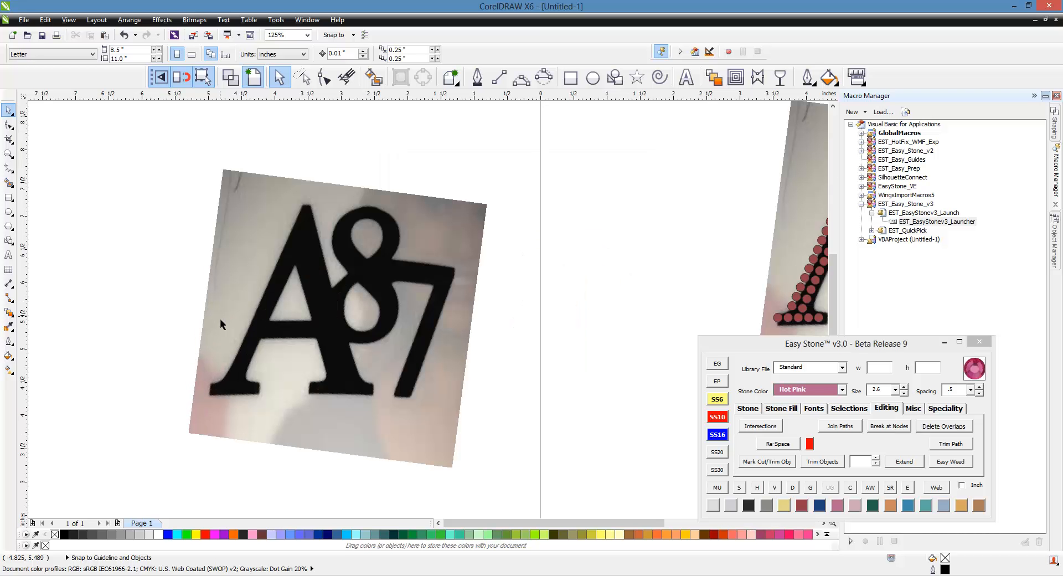
Step: Lock the plain A87 photo with the Easy Stone Lock Image function
click(390, 328)
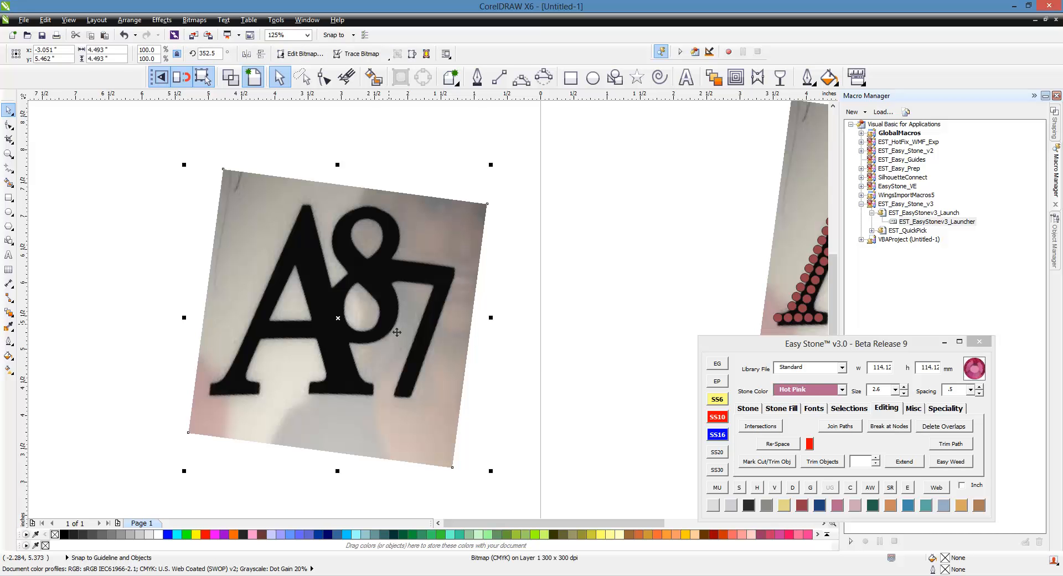
click(912, 409)
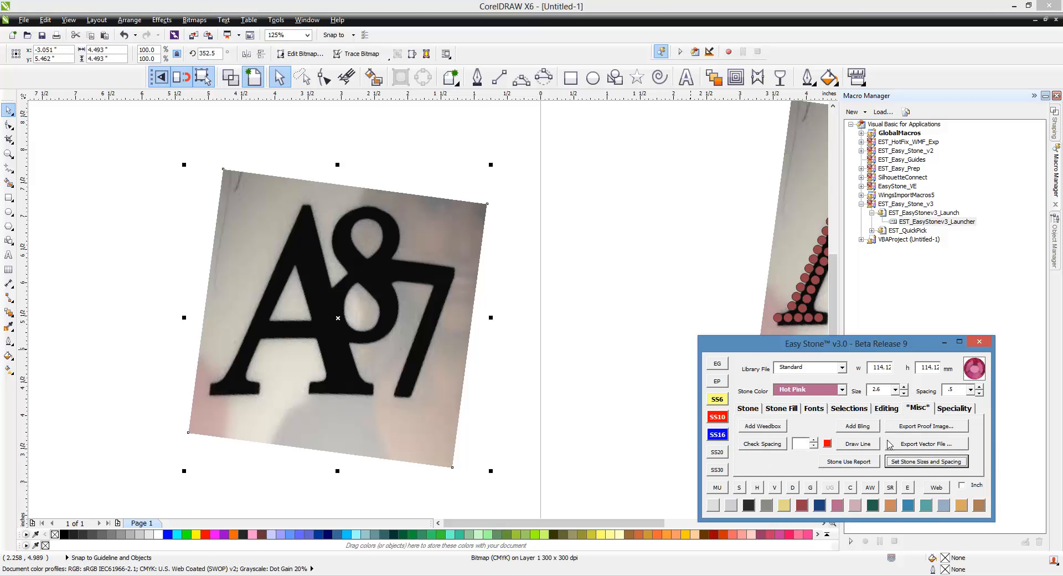
click(943, 410)
click(889, 444)
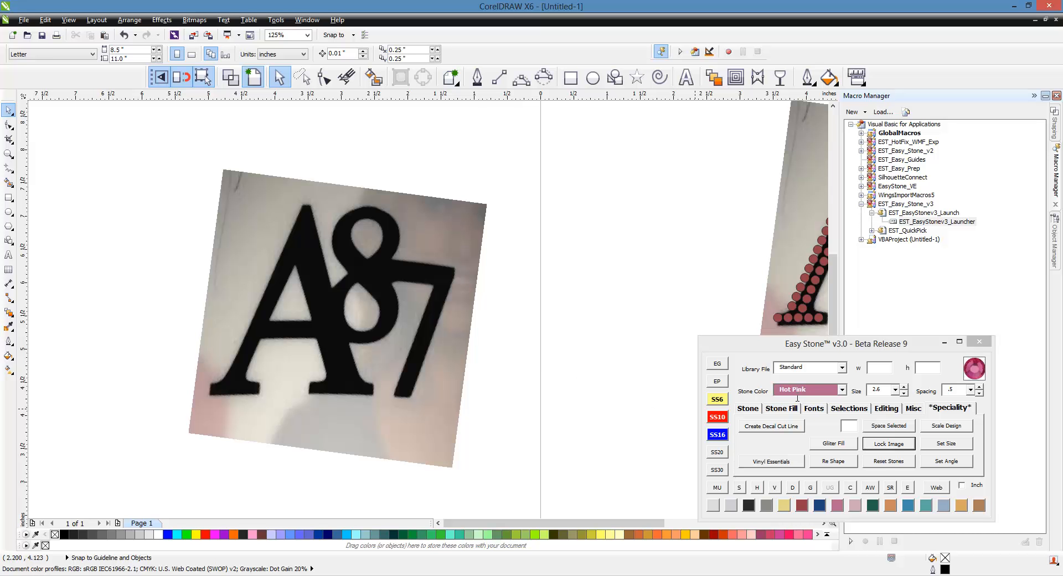
Step: Drop one Hot Pink stone each in sizes SS16, SS10 and SS6 around the A's right leg on the plain photo
click(716, 435)
click(752, 408)
click(869, 426)
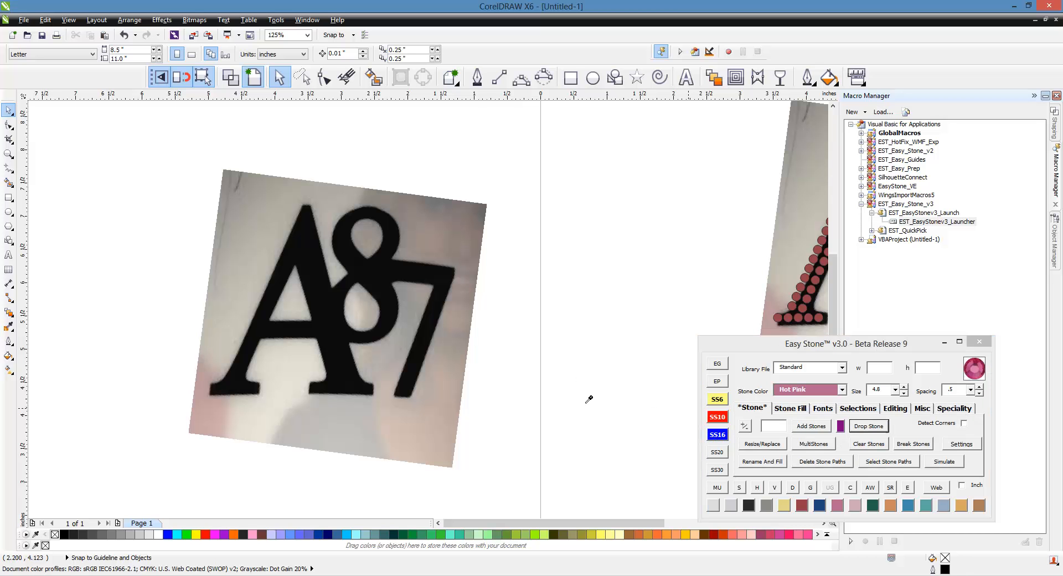
click(327, 344)
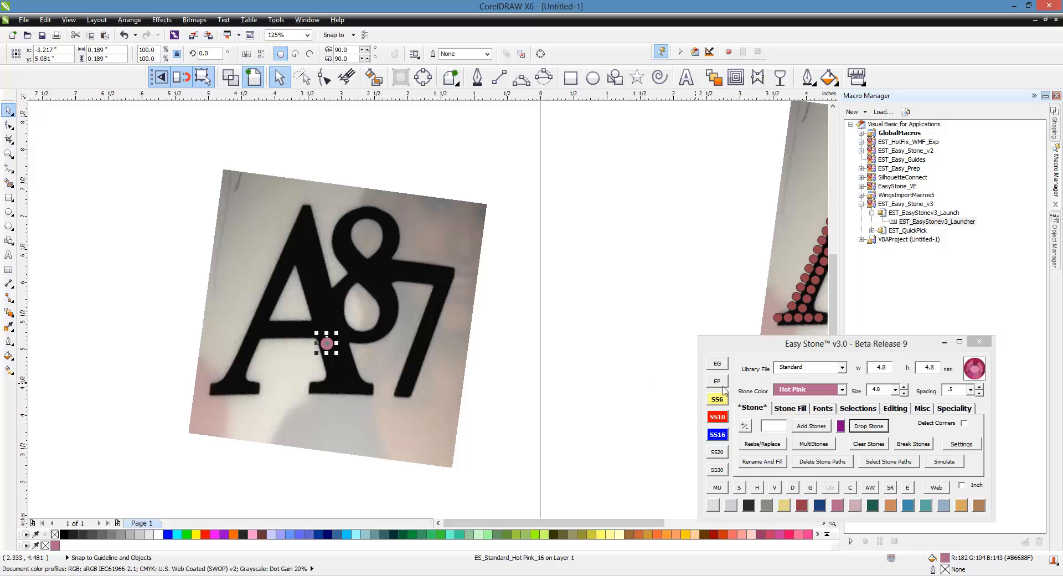
click(718, 416)
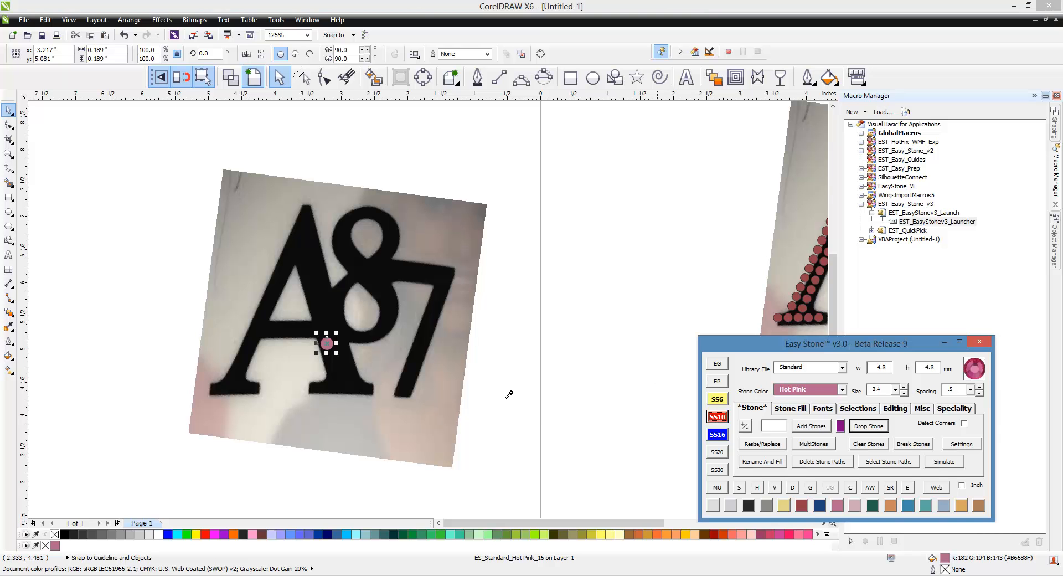
click(338, 379)
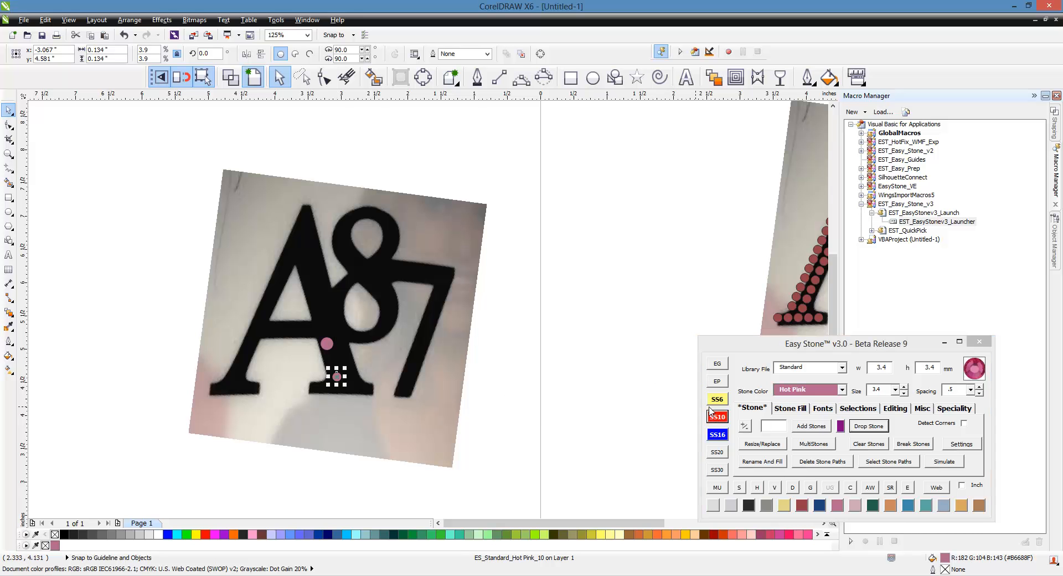
click(355, 344)
Step: Move the SS10 stone off the photo into the empty area left of it
scroll(201, 334, up, 2)
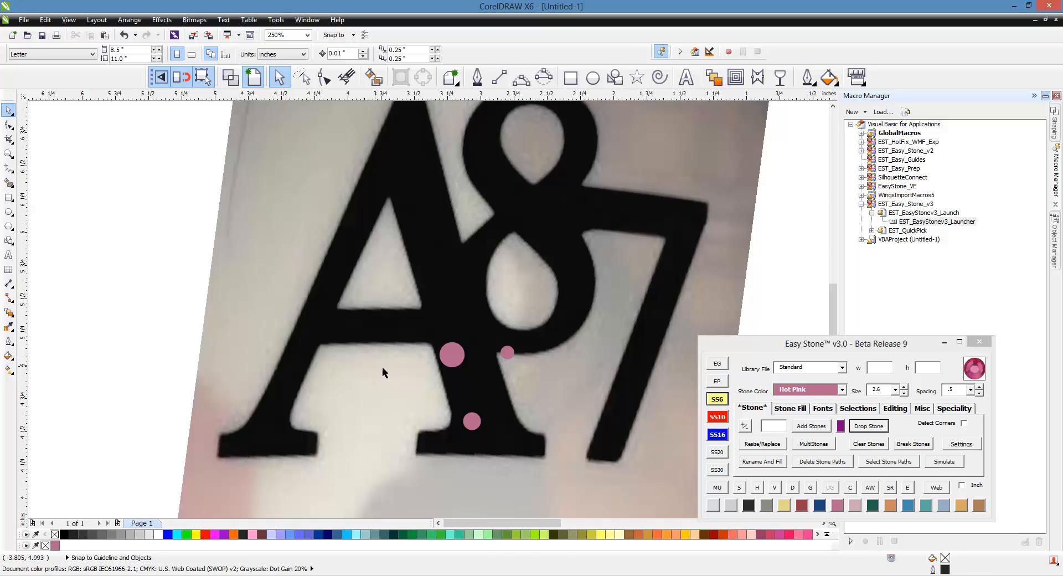
click(471, 423)
drag(139, 353, 122, 349)
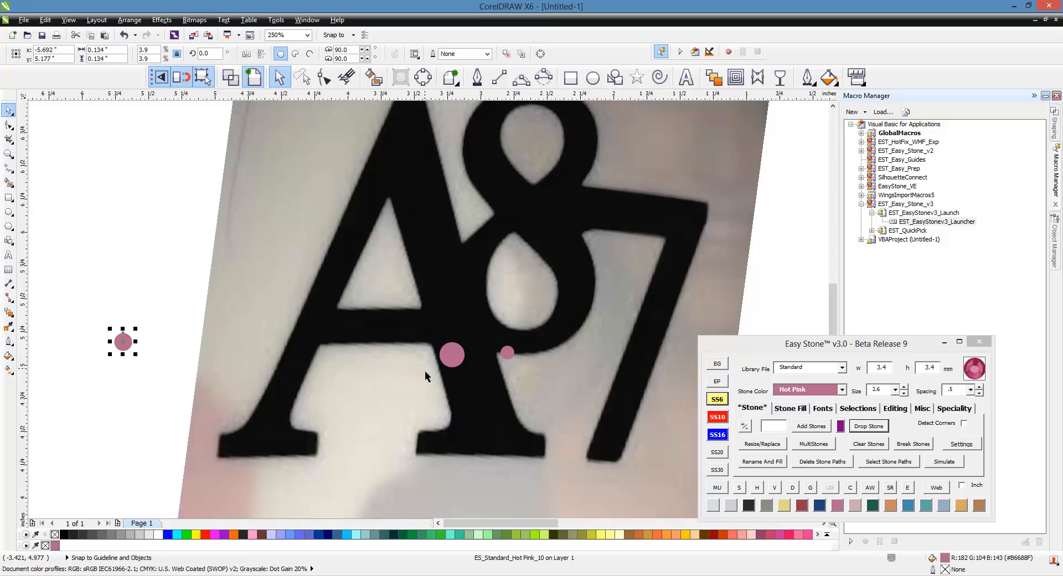
Step: Move the SS16 stone to the left end of the A's right foot and copy it rightward four times to form a row
drag(452, 355, 426, 443)
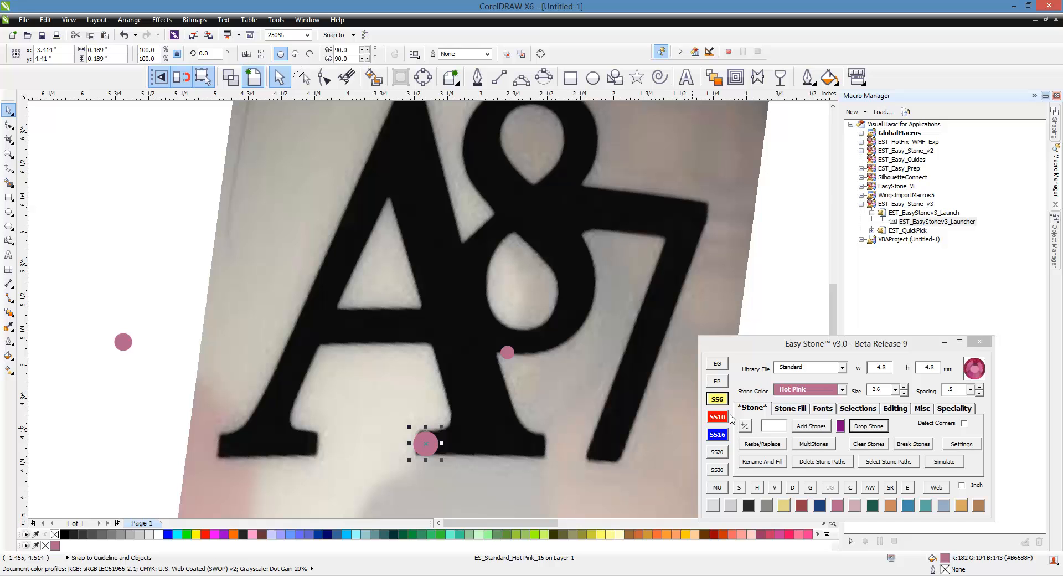
click(792, 410)
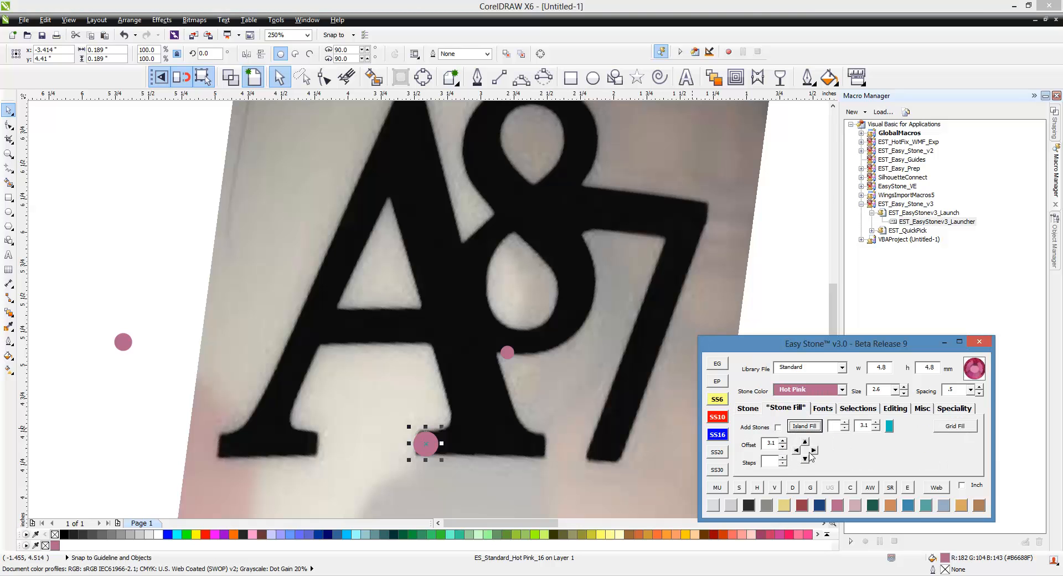
click(814, 450)
click(813, 450)
click(813, 450)
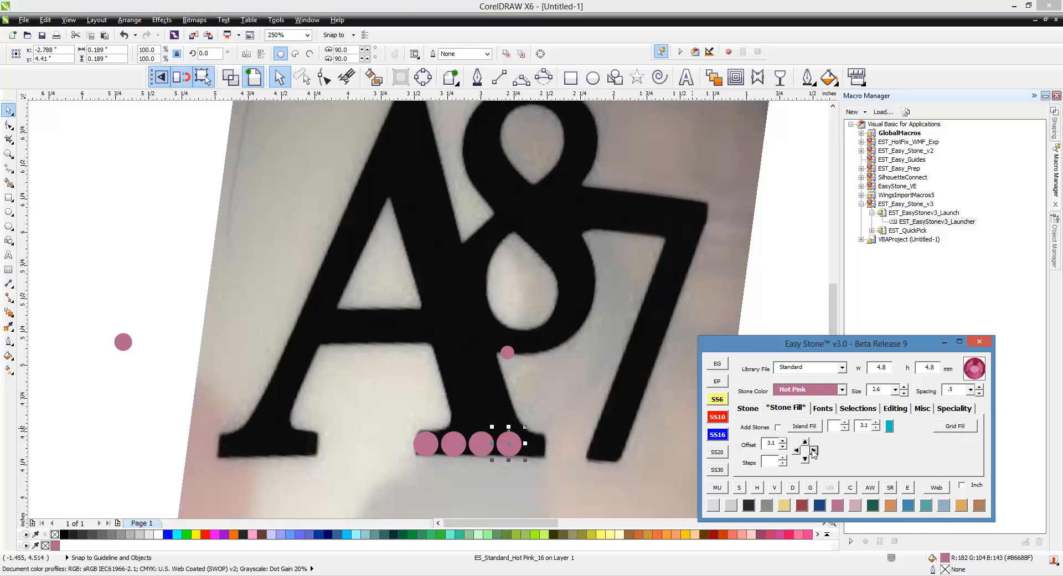
click(814, 450)
key(Escape)
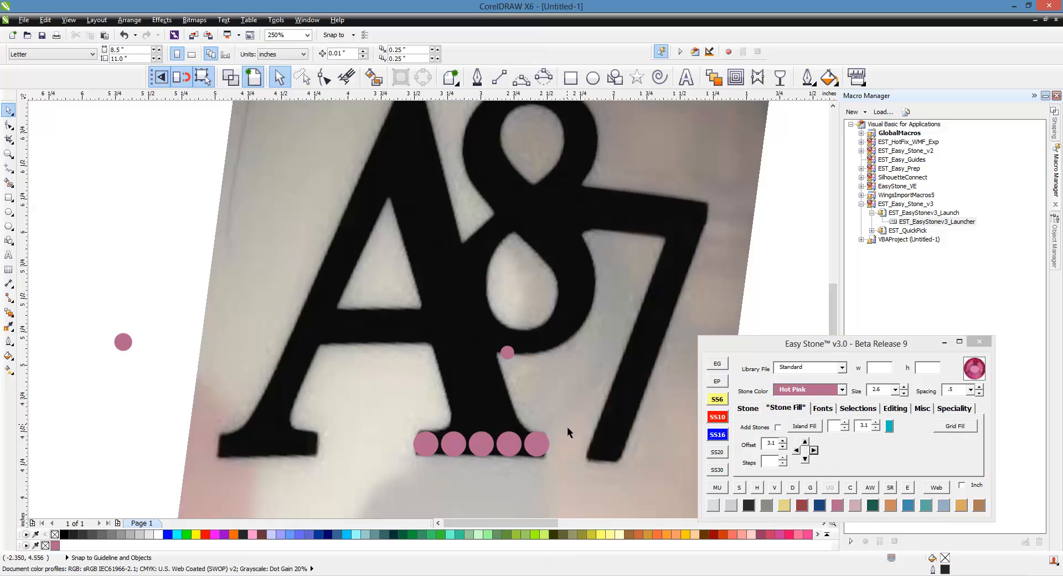
scroll(463, 398, down, 1)
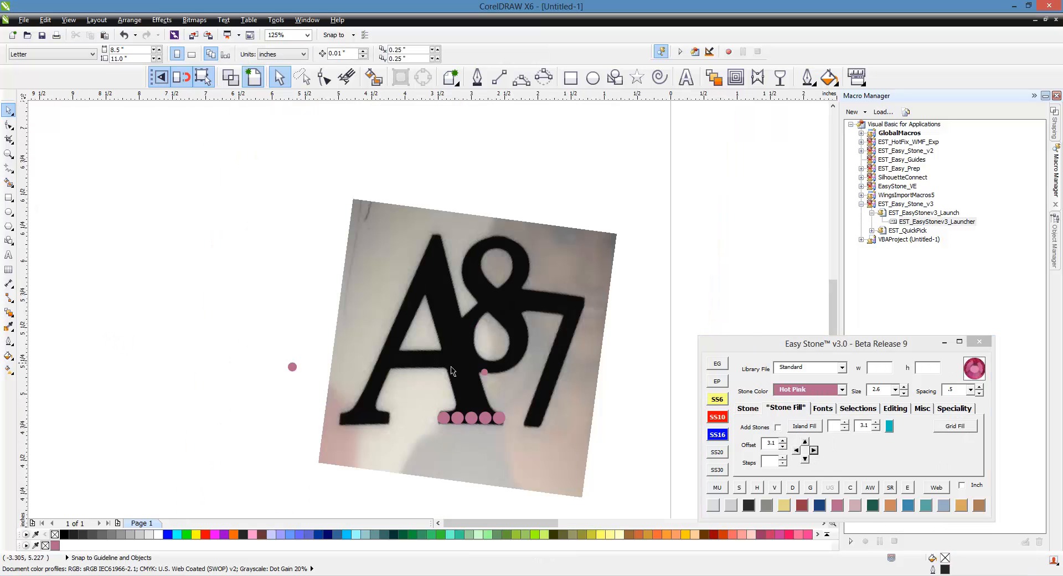
Step: Move the SS6 stone off the photo near the SS10 stone, and build a row of four SS16 stones along the A's left foot
scroll(467, 375, up, 1)
drag(519, 381, 175, 319)
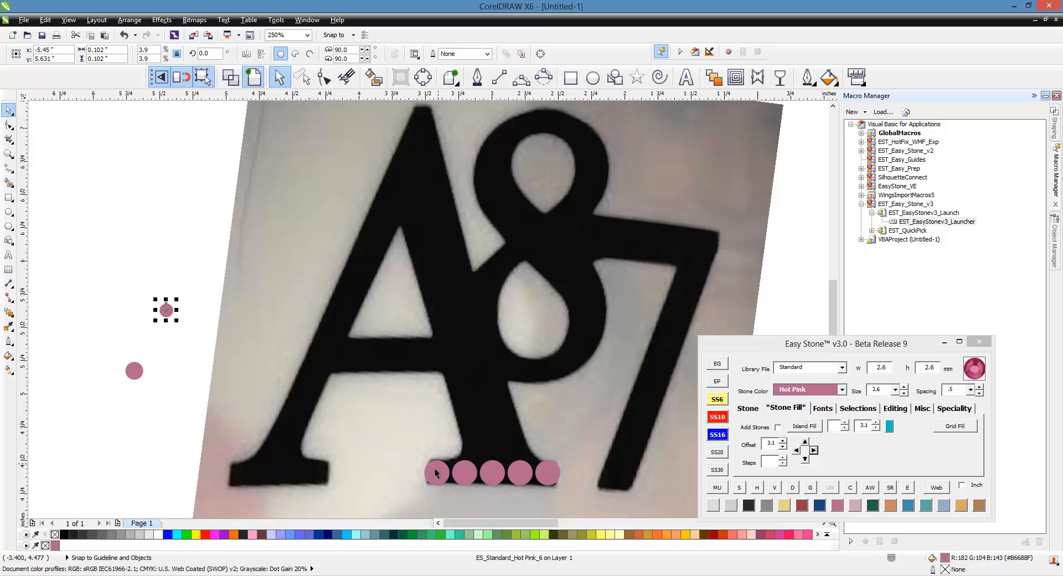
drag(435, 468, 315, 472)
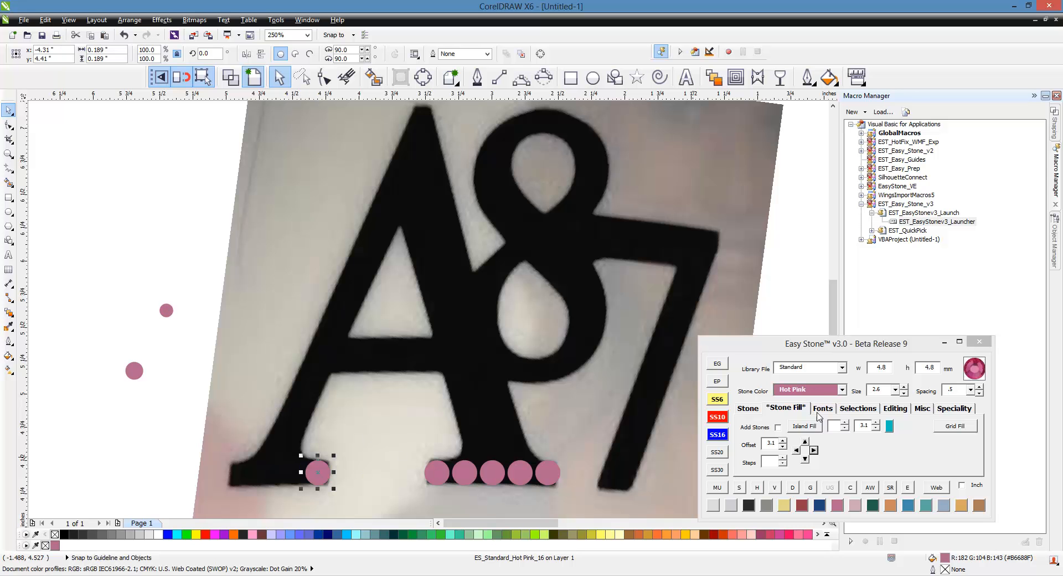
click(796, 451)
click(796, 451)
click(796, 451)
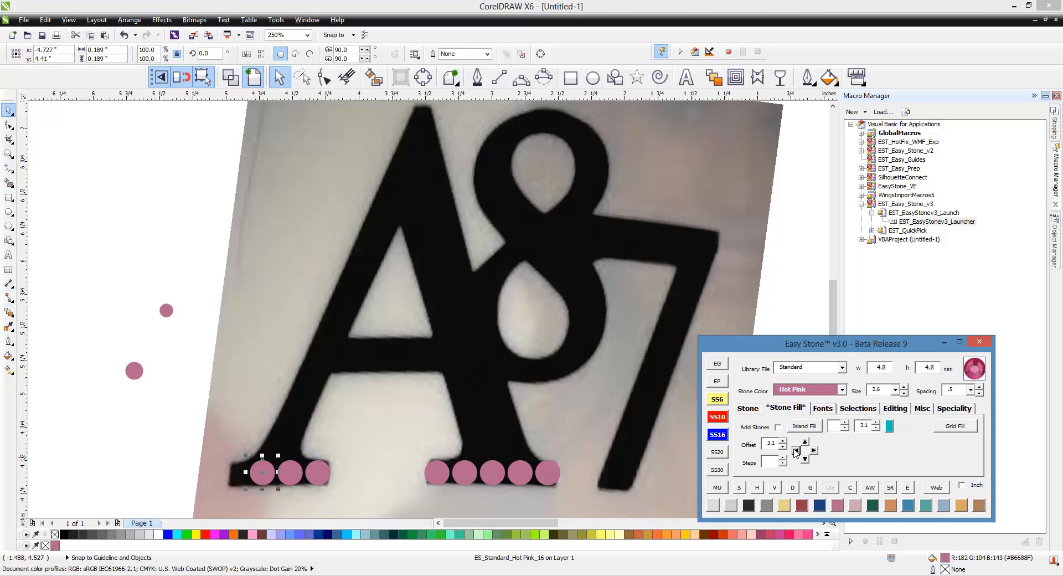
click(128, 447)
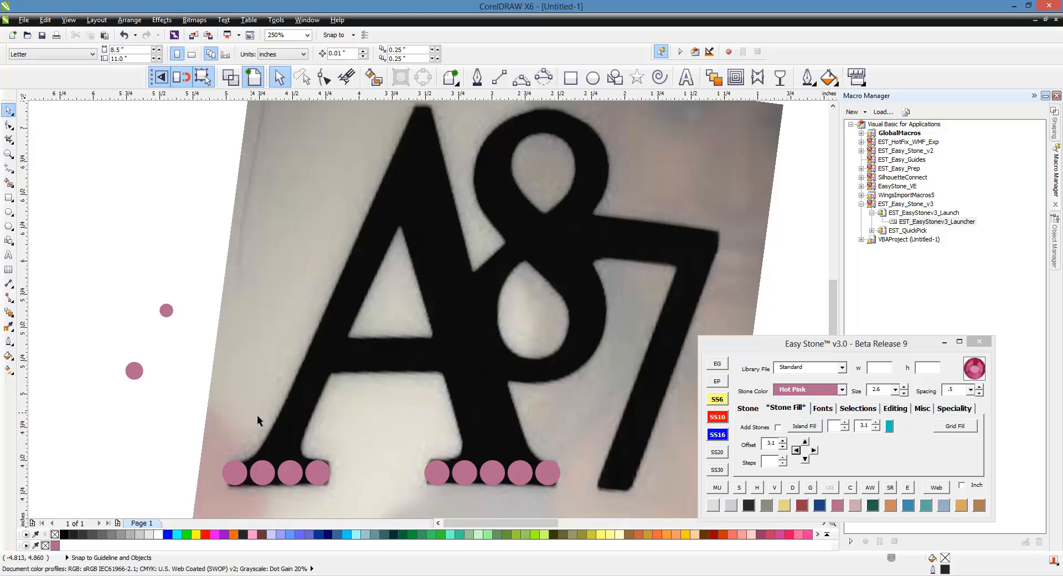
Step: Duplicate the three middle stones of the A's right foot row upward to form a second row above them
scroll(257, 416, down, 2)
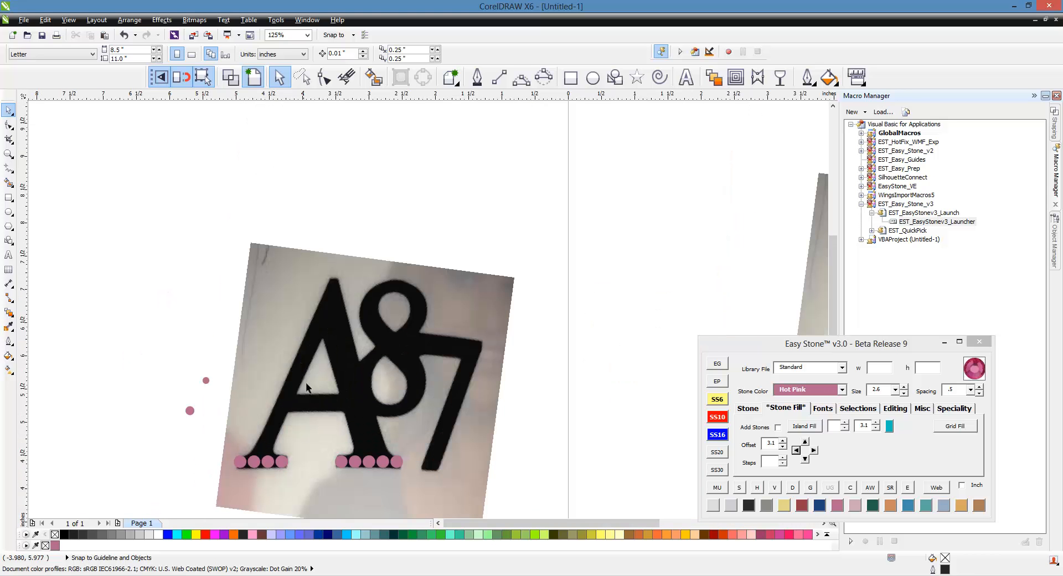
scroll(359, 467, up, 2)
click(358, 467)
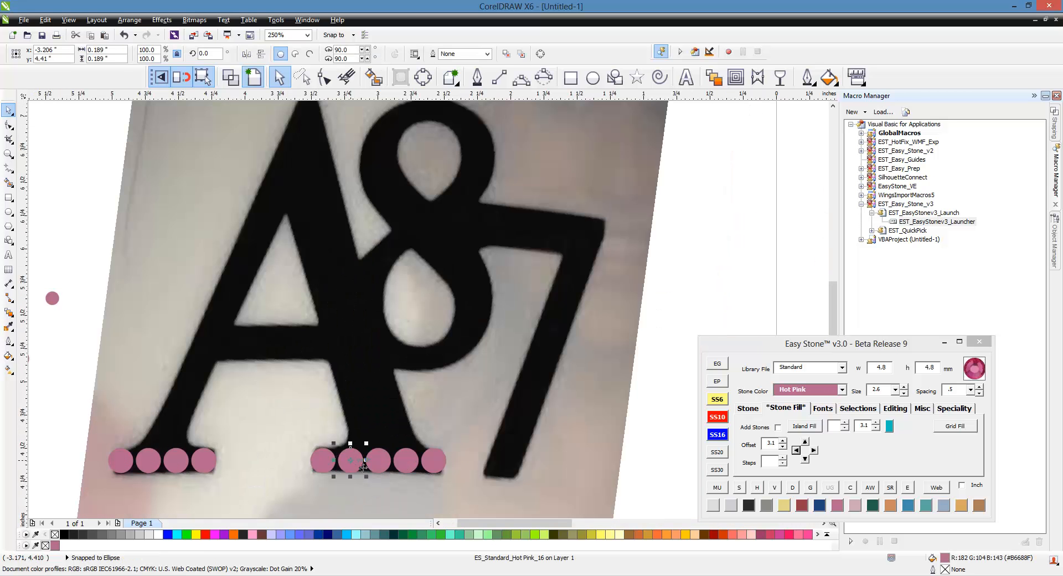
shift+click(382, 466)
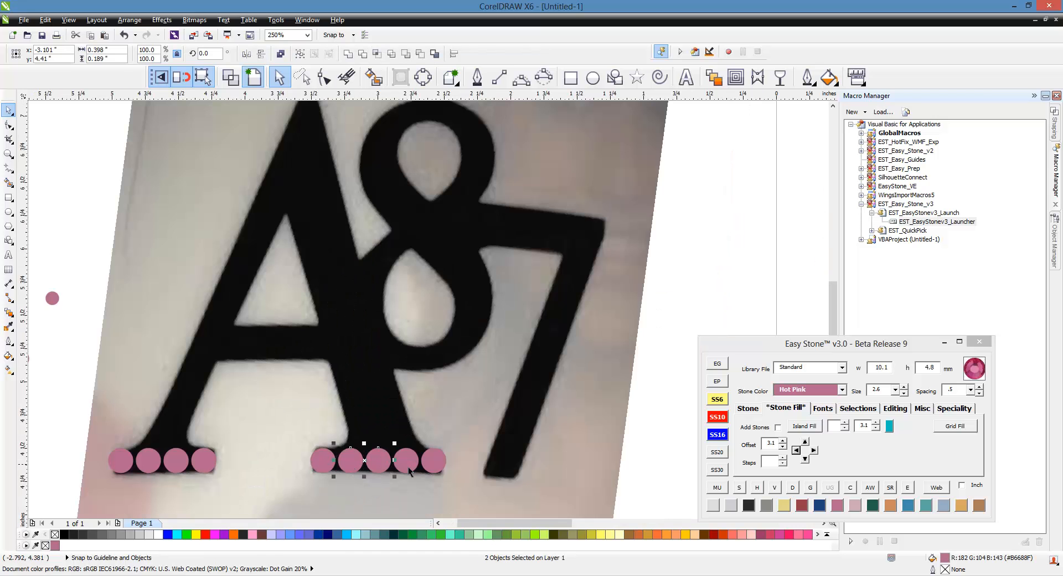
click(805, 441)
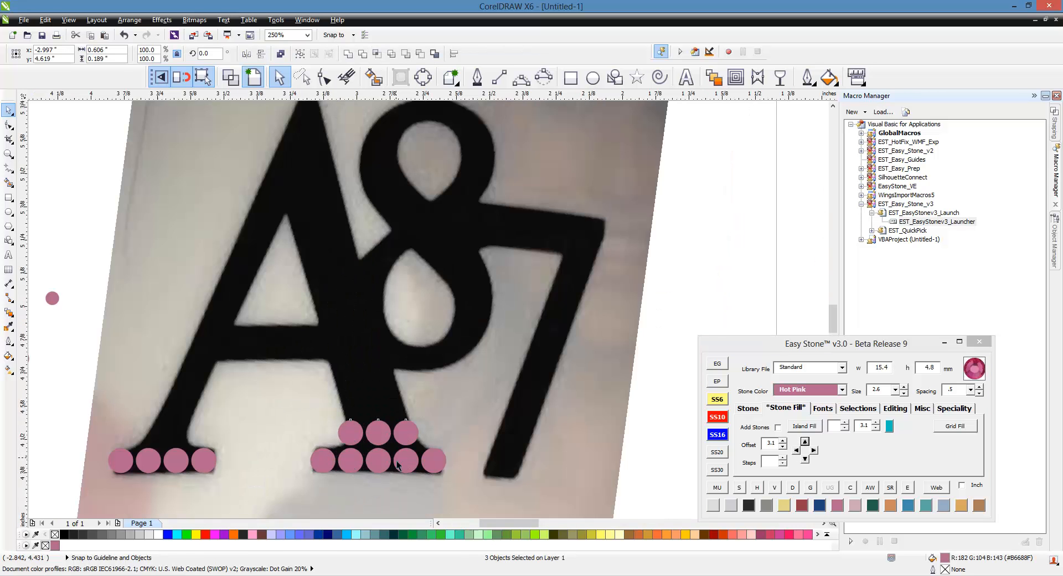
scroll(396, 461, up, 2)
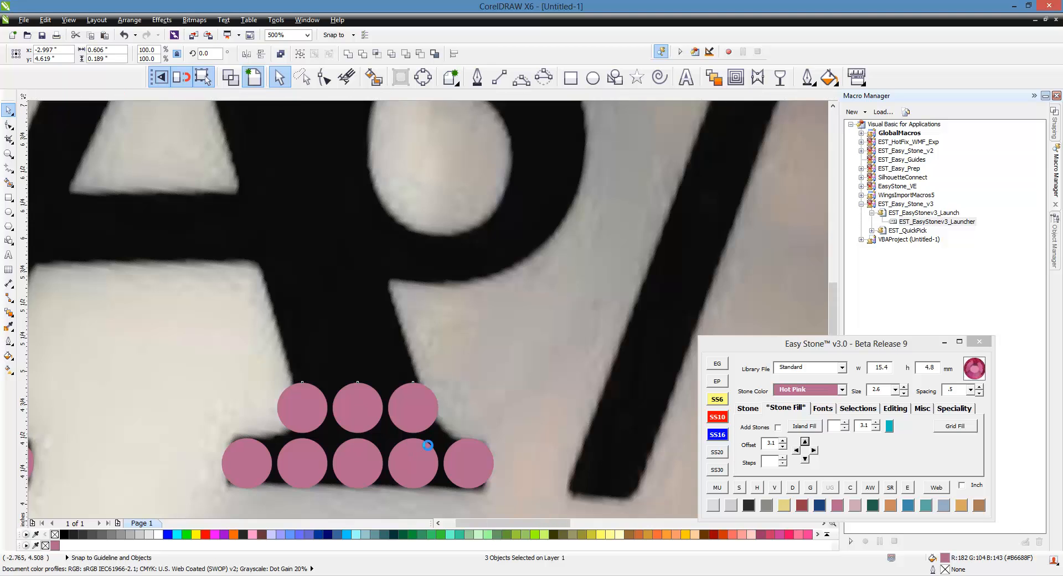
scroll(357, 447, down, 2)
scroll(370, 441, down, 2)
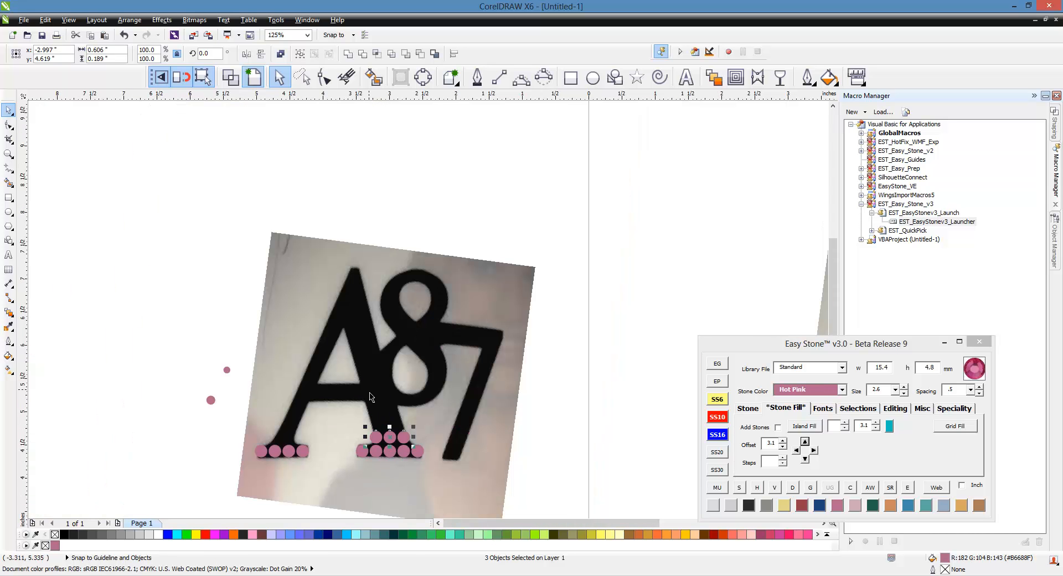
Step: Copy an SS16 stone to the A's apex and add stones in a line from it to the rightmost stone of the foot's upper row
click(404, 435)
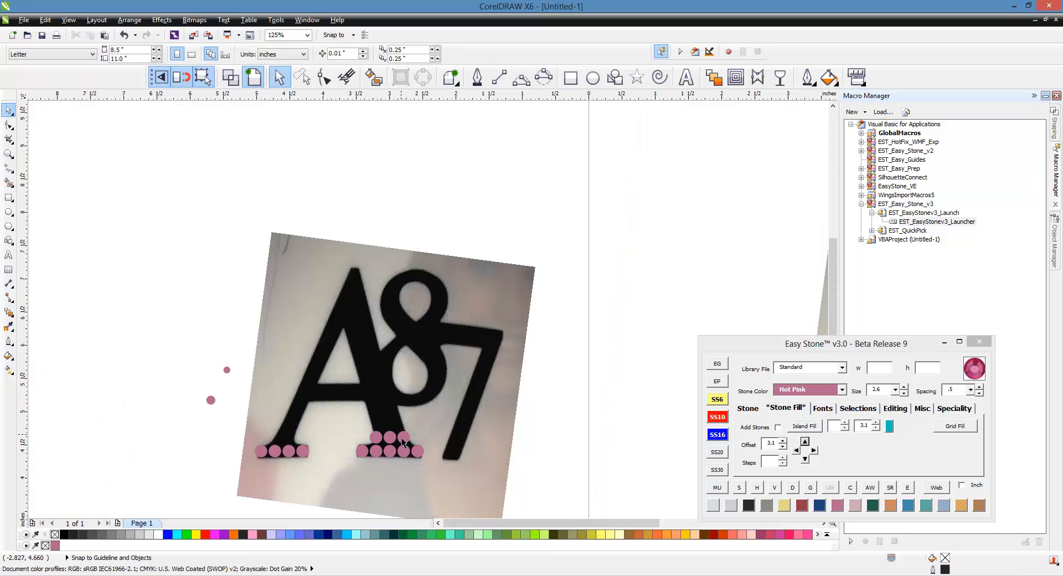
drag(352, 272, 355, 272)
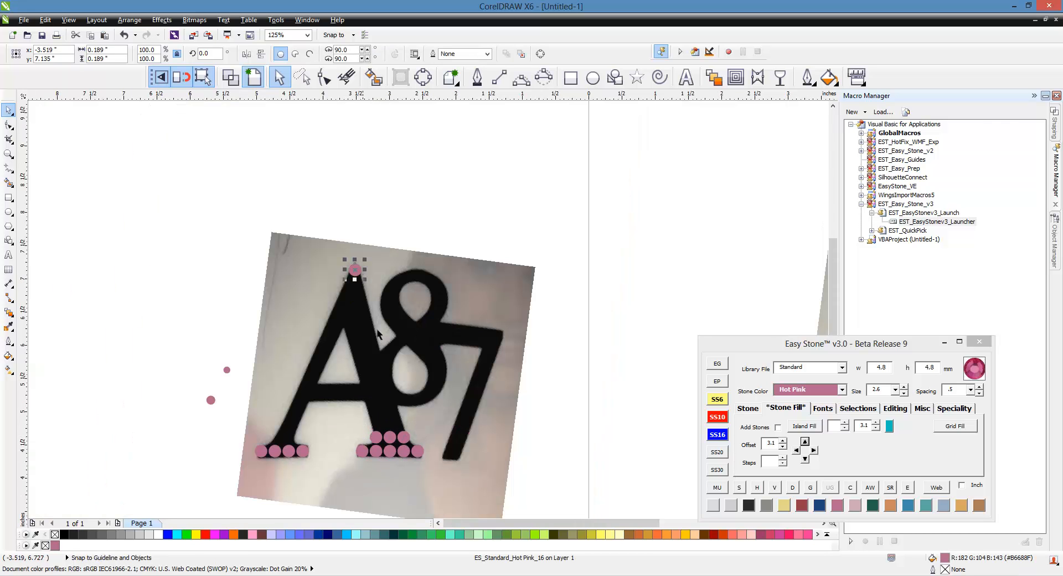
shift+click(404, 437)
click(746, 410)
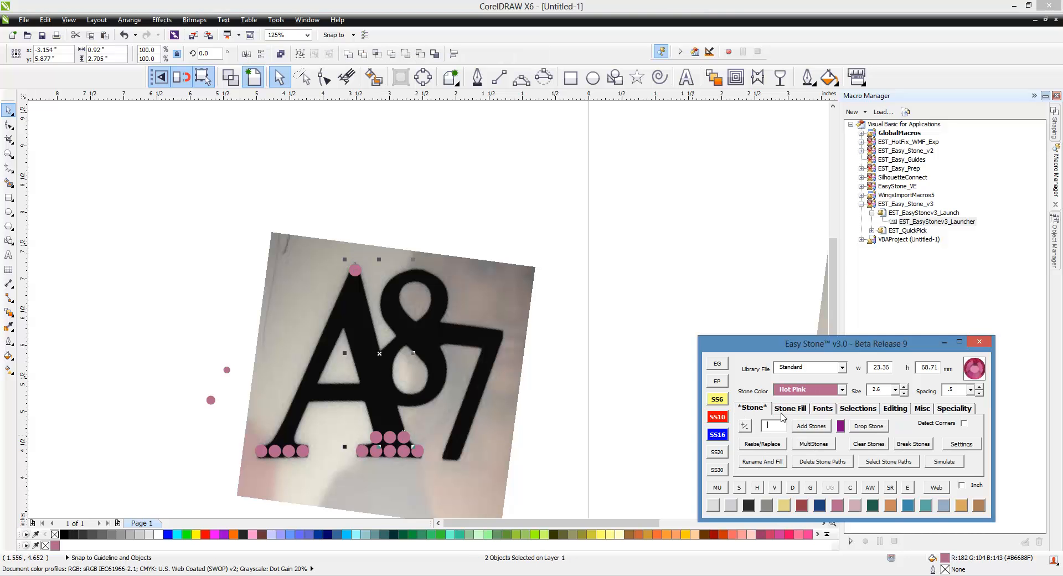
click(811, 426)
click(610, 418)
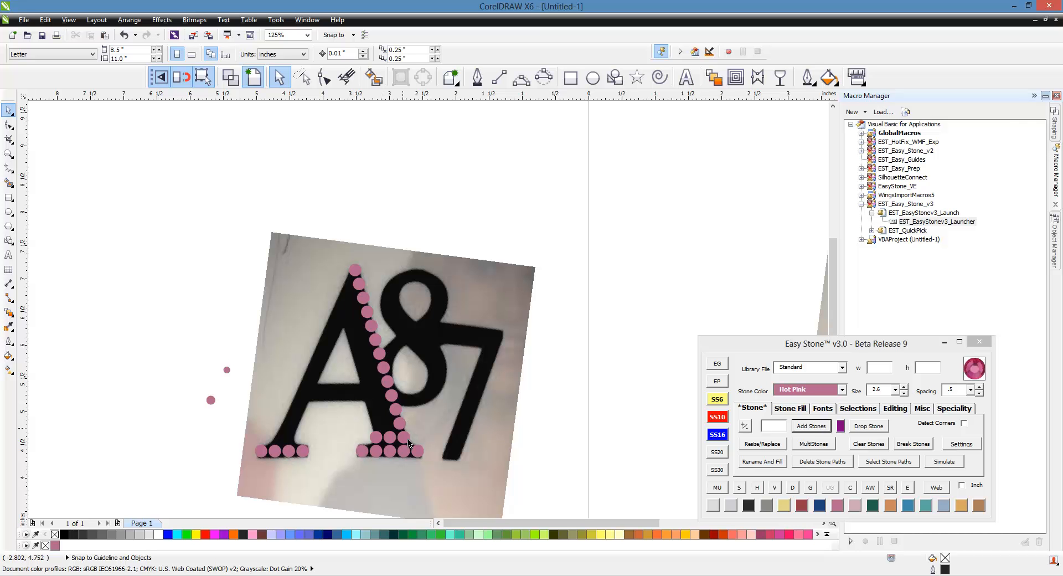
Step: Show the drawing in wireframe, copy the diagonal stone line leftward twice onto the other upper-row stones, and return to the enhanced view
click(231, 77)
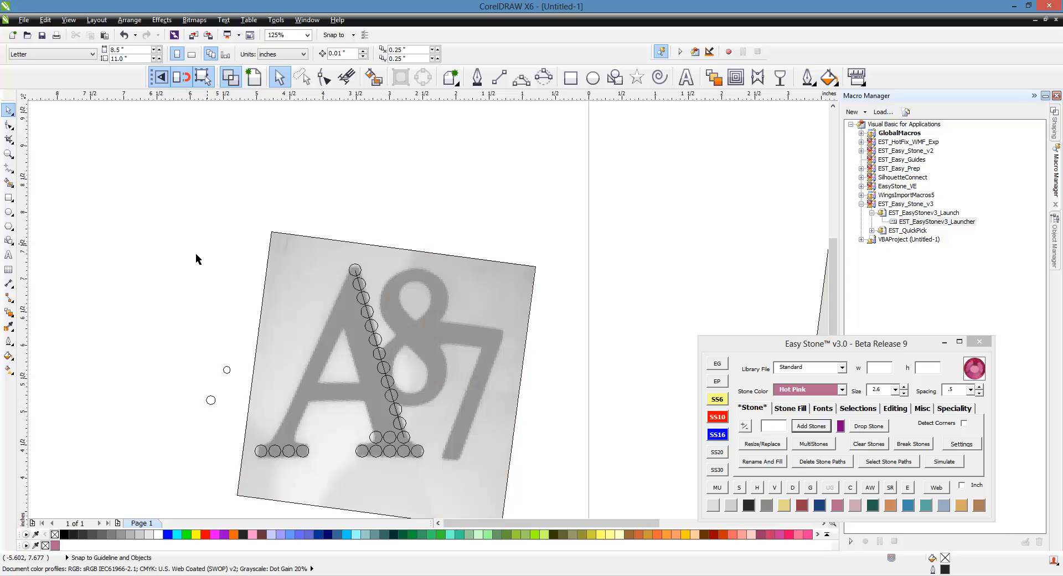
scroll(399, 452, up, 2)
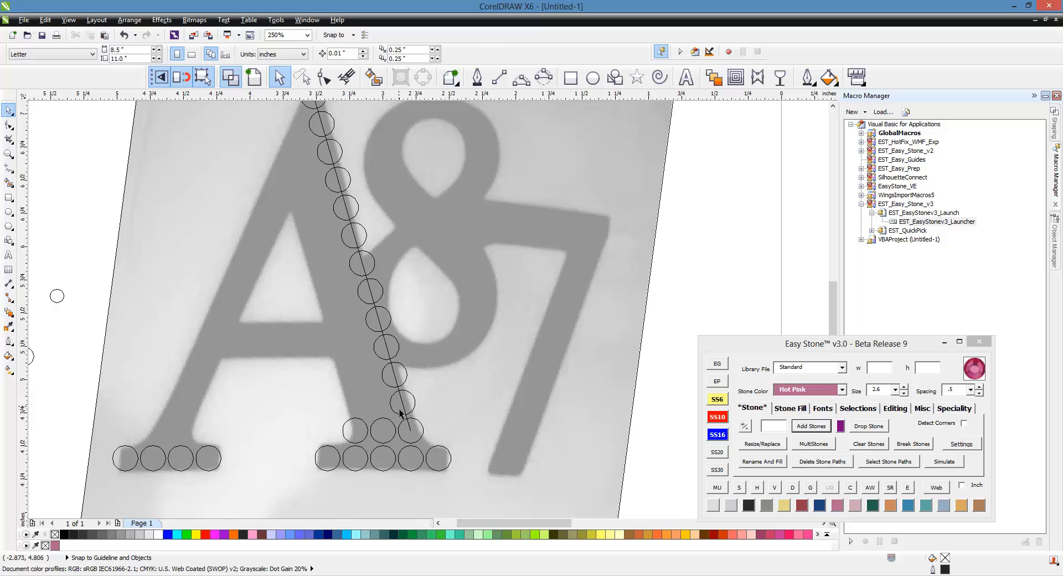
click(389, 380)
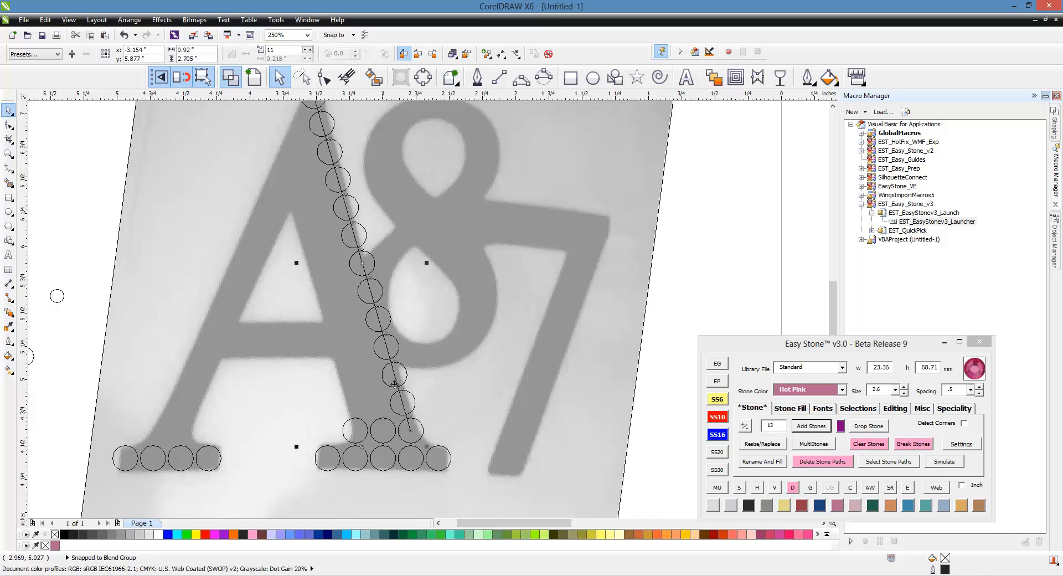
drag(421, 435, 365, 435)
scroll(362, 407, down, 1)
click(93, 318)
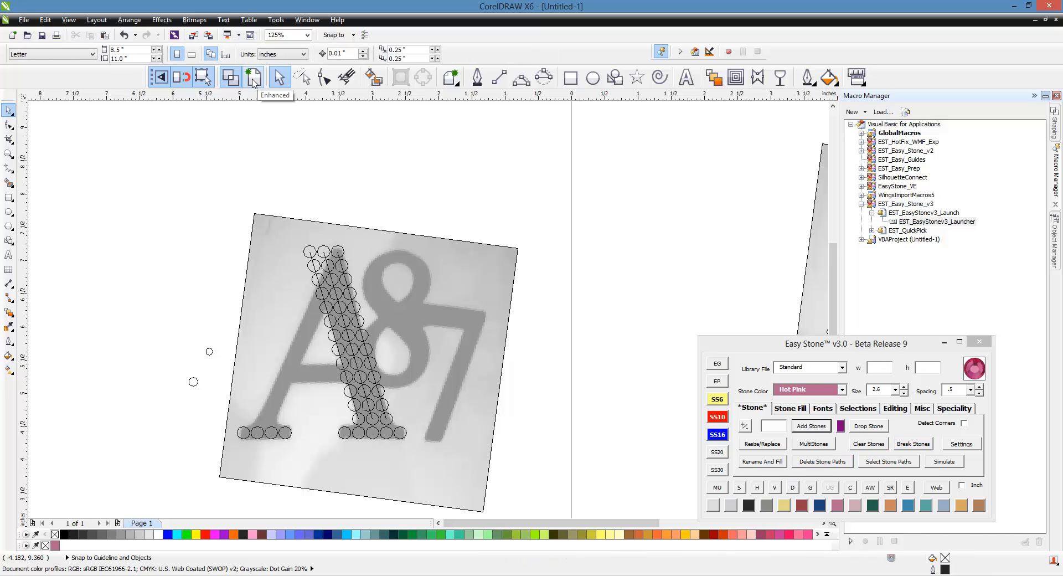
click(254, 79)
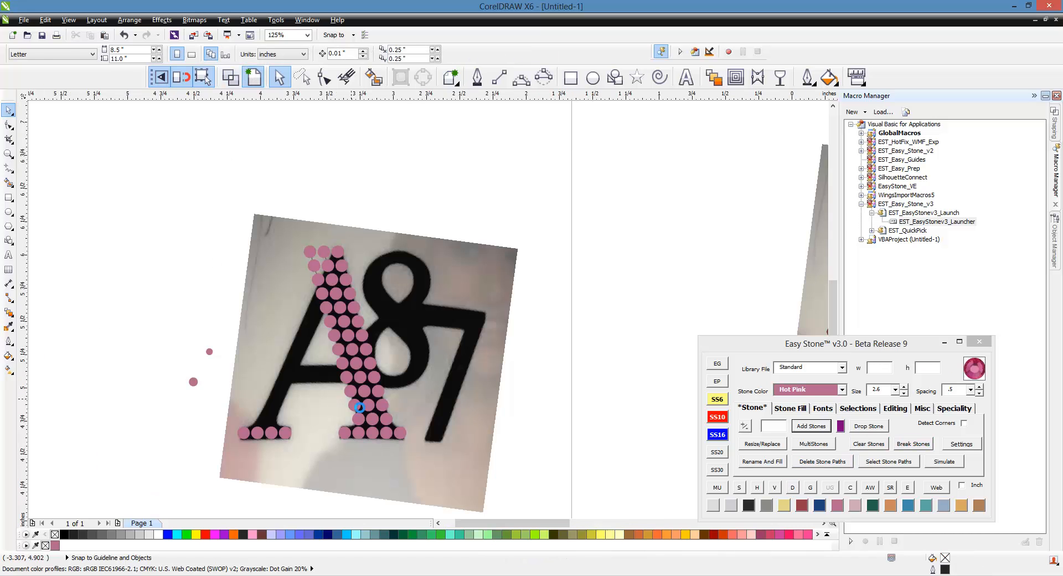
Step: Move the SS6 stone into the corner at the left side of the A's right foot, between the two lowest rows
scroll(352, 407, up, 1)
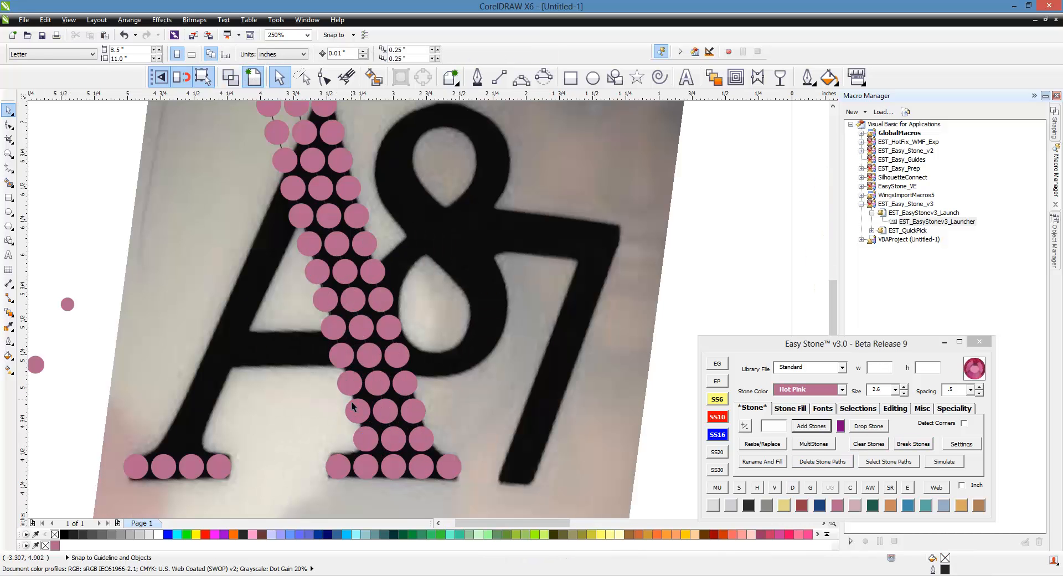
click(73, 309)
drag(74, 311, 301, 438)
scroll(339, 456, up, 2)
scroll(313, 436, up, 1)
scroll(271, 367, down, 2)
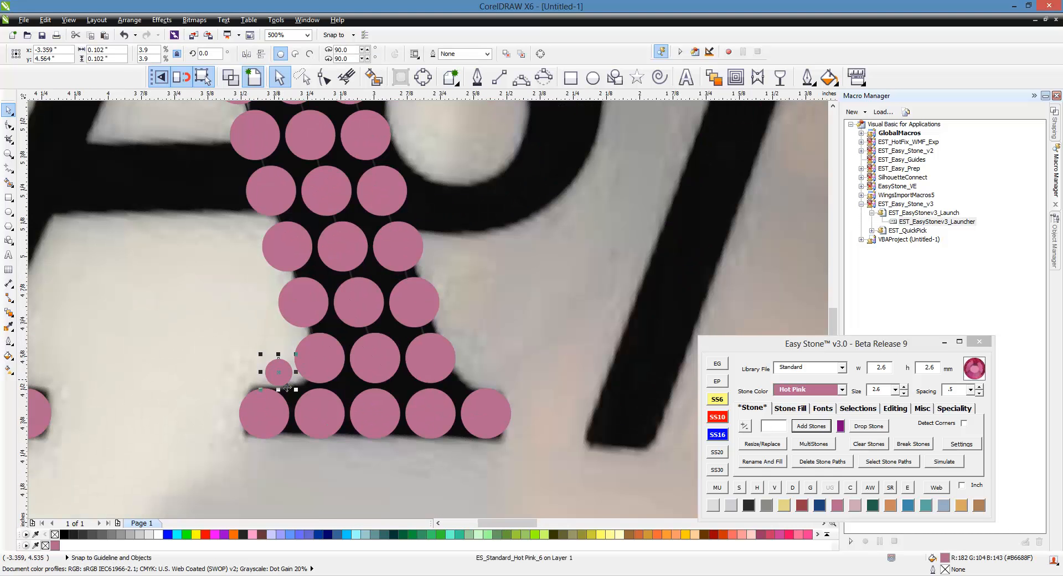
Step: Copy the SS6 stone horizontally into the matching corner at the right side of the same foot
drag(278, 390, 499, 379)
scroll(473, 388, up, 4)
scroll(499, 370, down, 5)
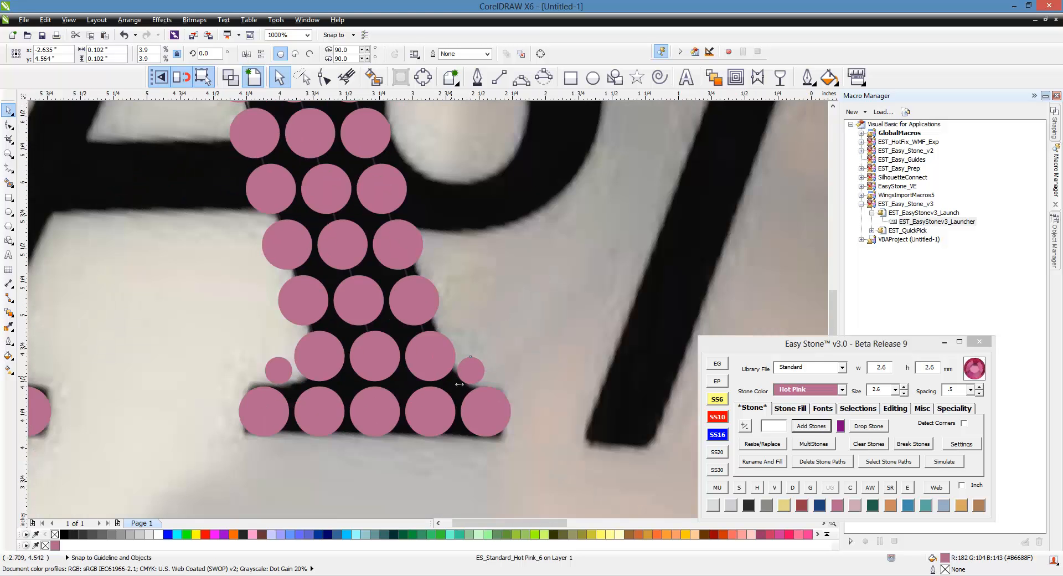
scroll(460, 384, down, 2)
click(125, 244)
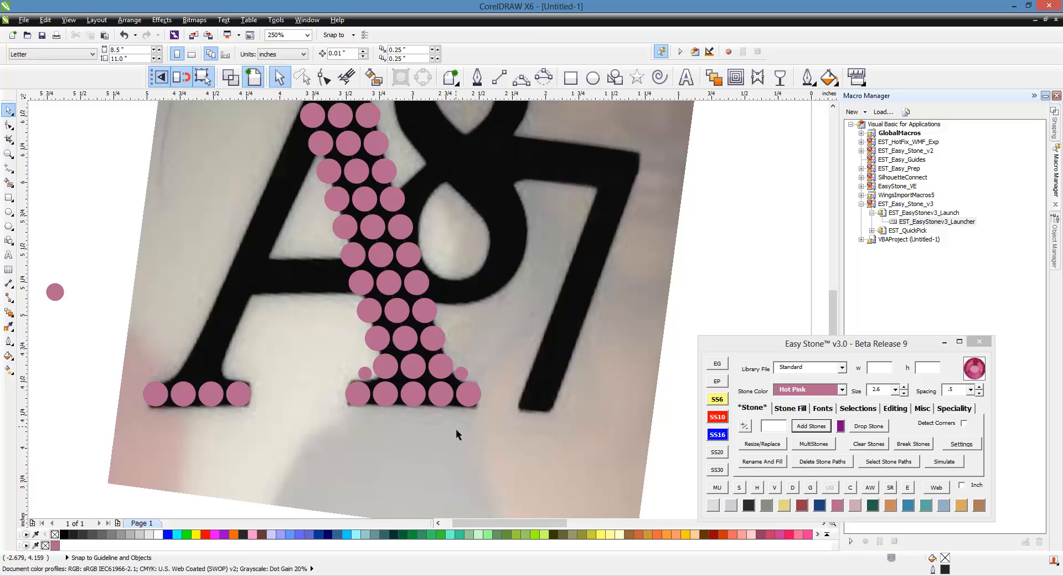
Step: Select all stones on the A's right leg and foot and break the stone lines into individual stones
scroll(456, 429, down, 2)
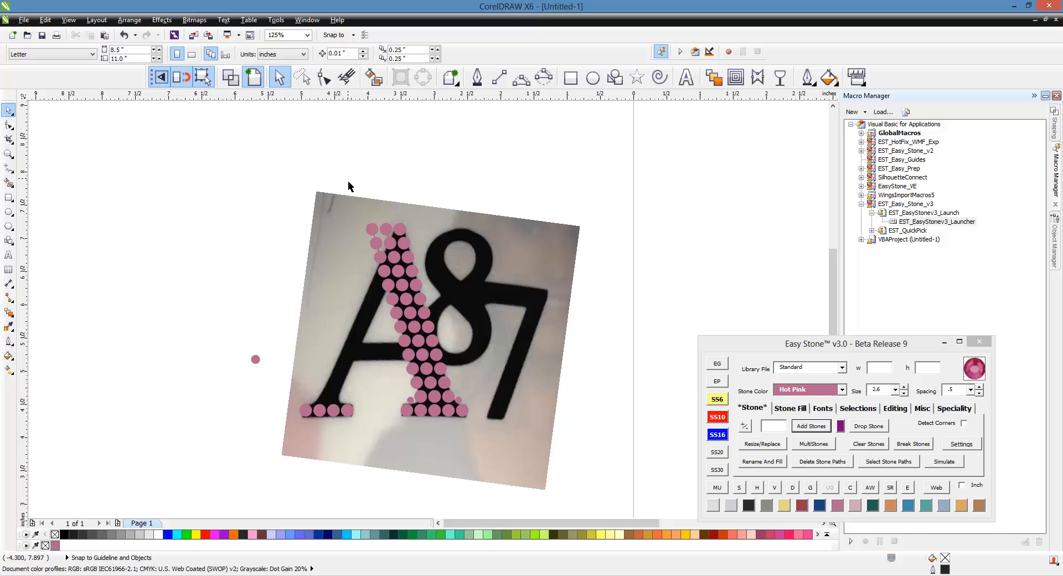
drag(348, 179, 493, 447)
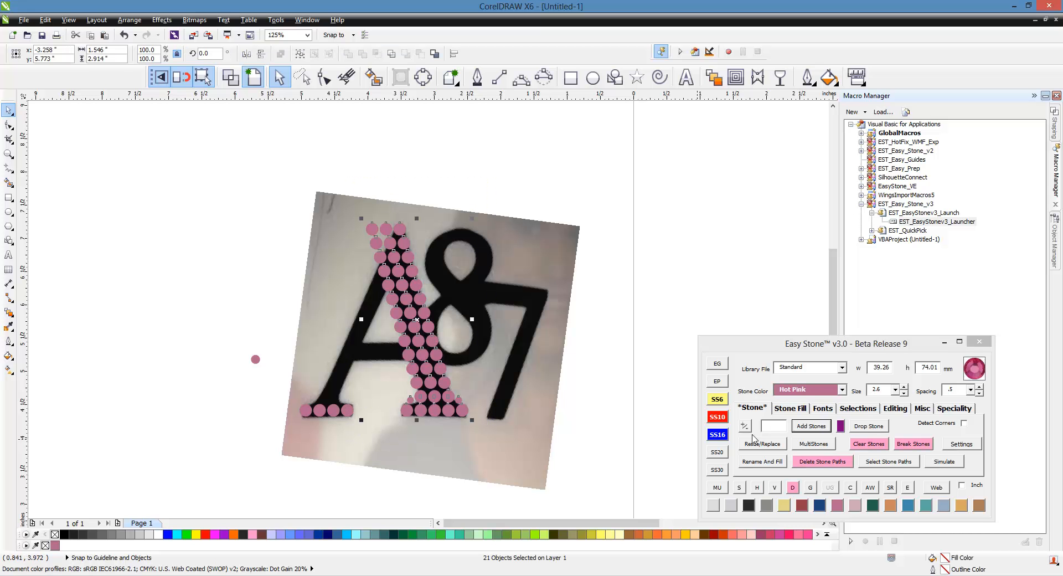
click(909, 444)
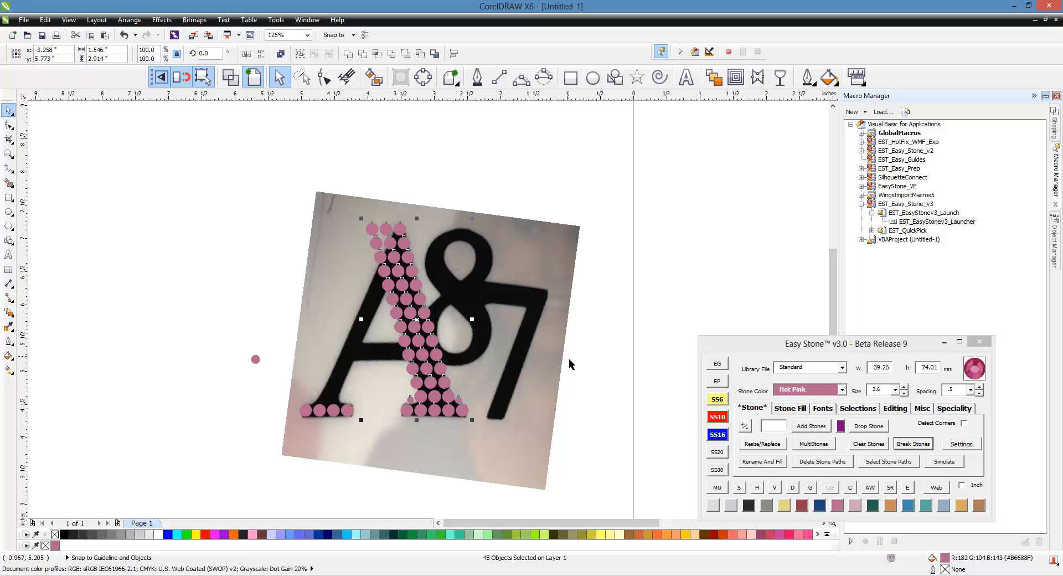
click(931, 446)
click(656, 314)
Step: Delete the surplus stones left of the A's right edge: the two leftmost in each of the top three rows and the leftmost in the fourth
scroll(371, 224, up, 5)
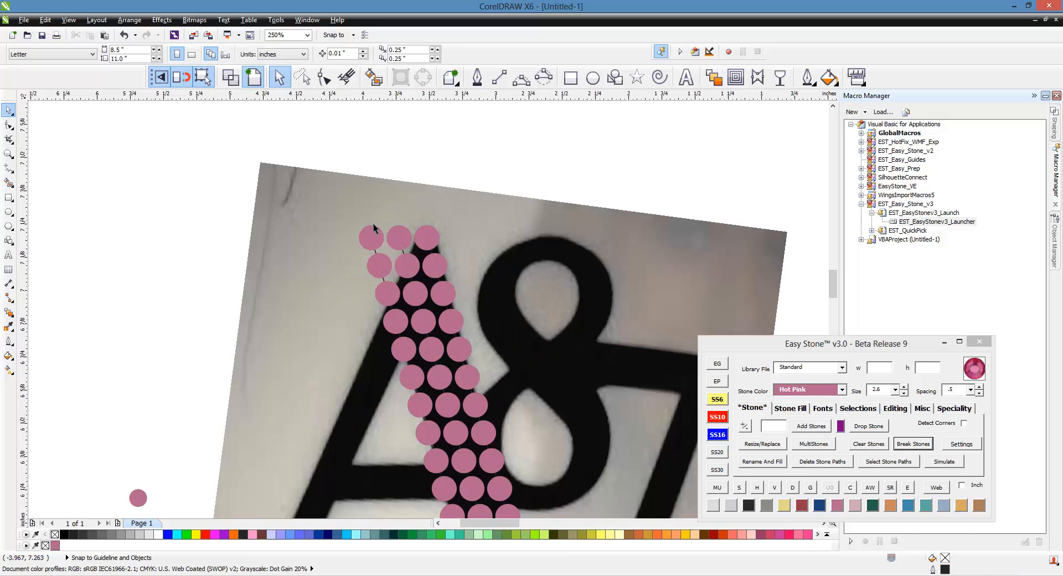
click(373, 226)
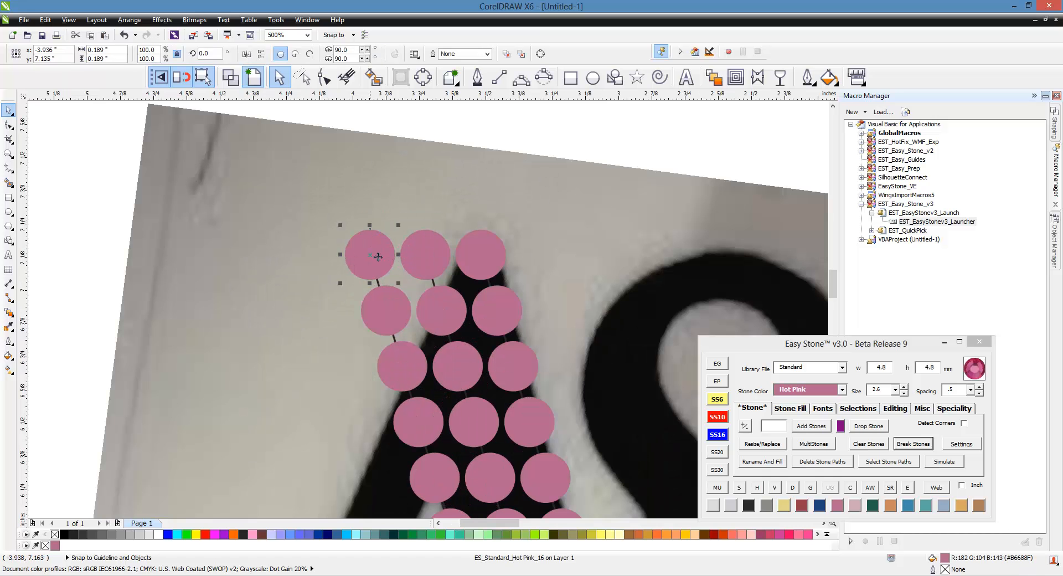
key(Delete)
click(425, 259)
key(Delete)
click(383, 307)
key(Delete)
click(423, 314)
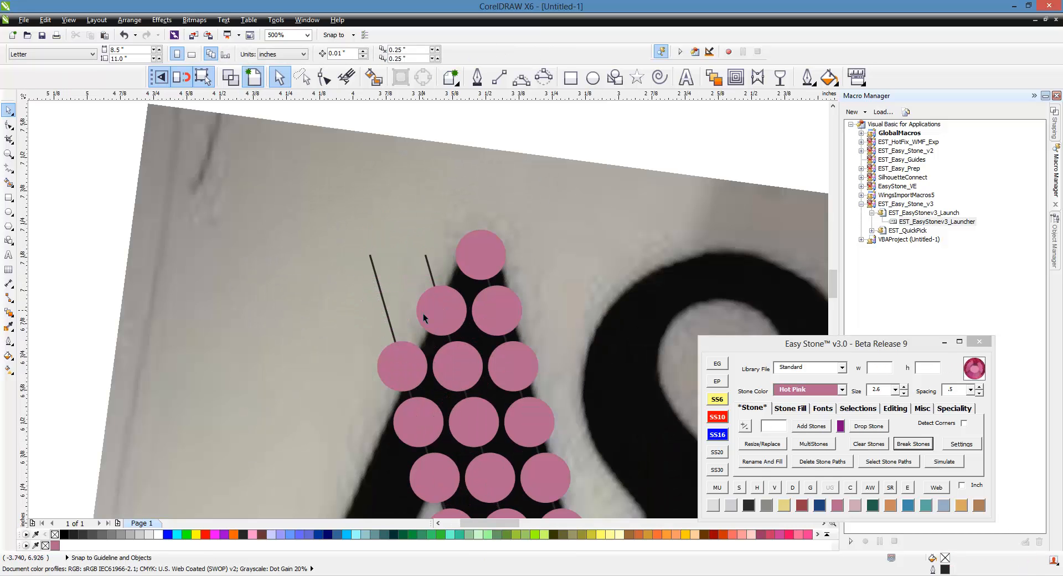
key(Delete)
click(384, 368)
key(Delete)
click(444, 372)
key(Delete)
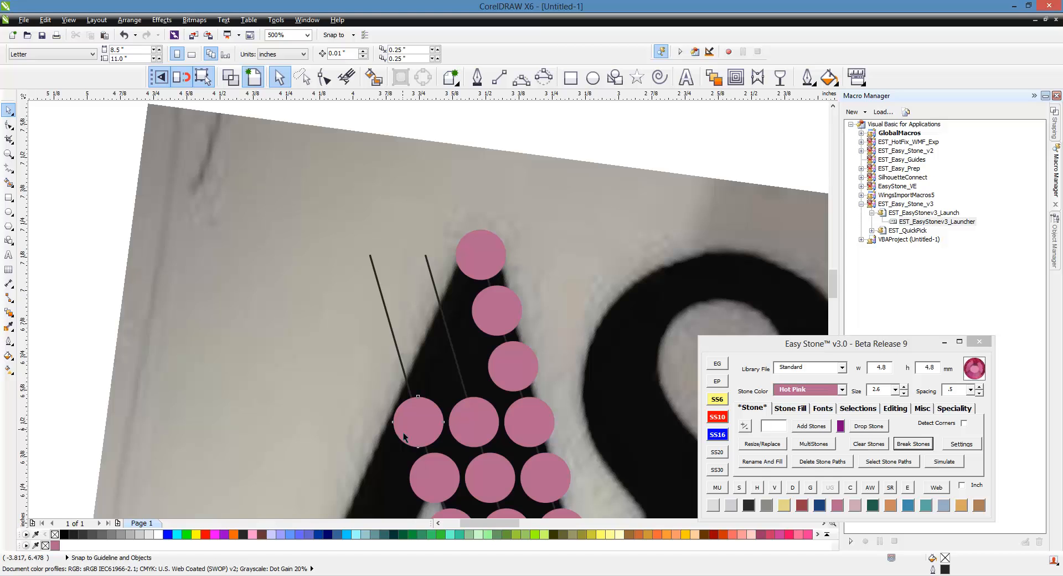
scroll(466, 410, down, 2)
scroll(467, 408, up, 1)
scroll(467, 409, up, 1)
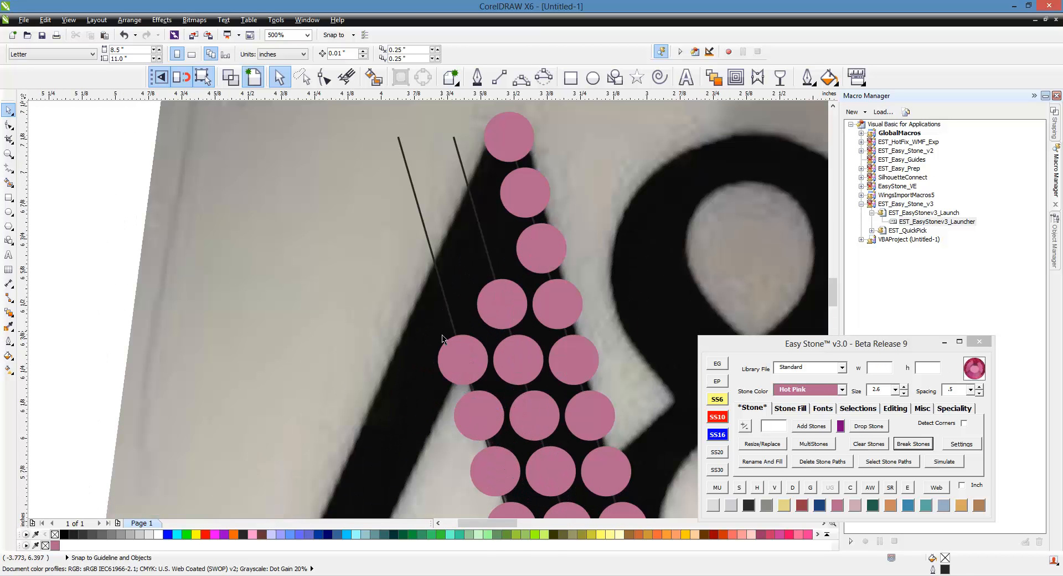
click(449, 358)
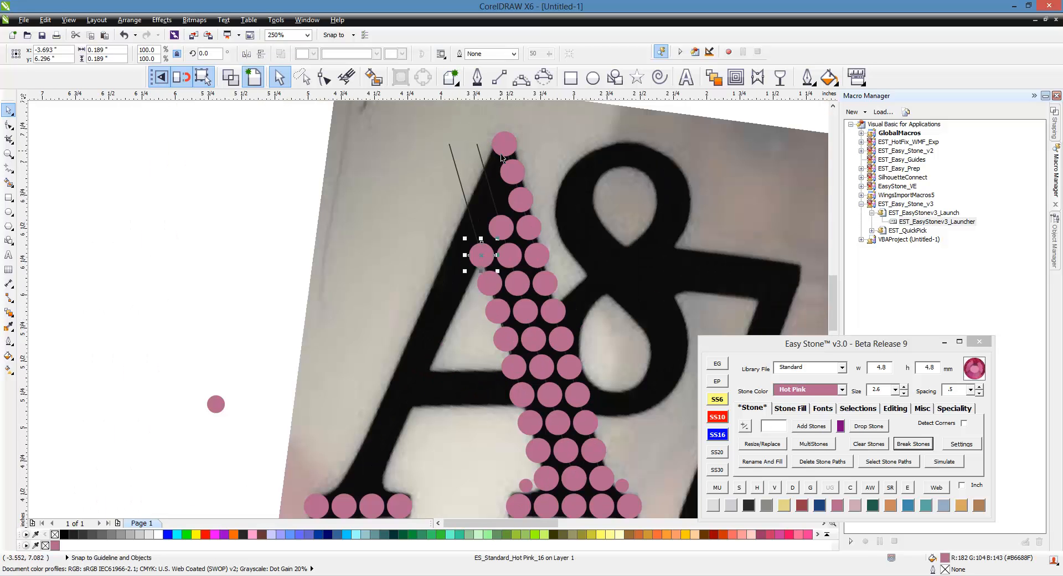
Step: Copy the SS16 stone from the A's apex to the bottom of the left leg, just above the foot row
scroll(502, 147, down, 1)
drag(503, 145, 354, 480)
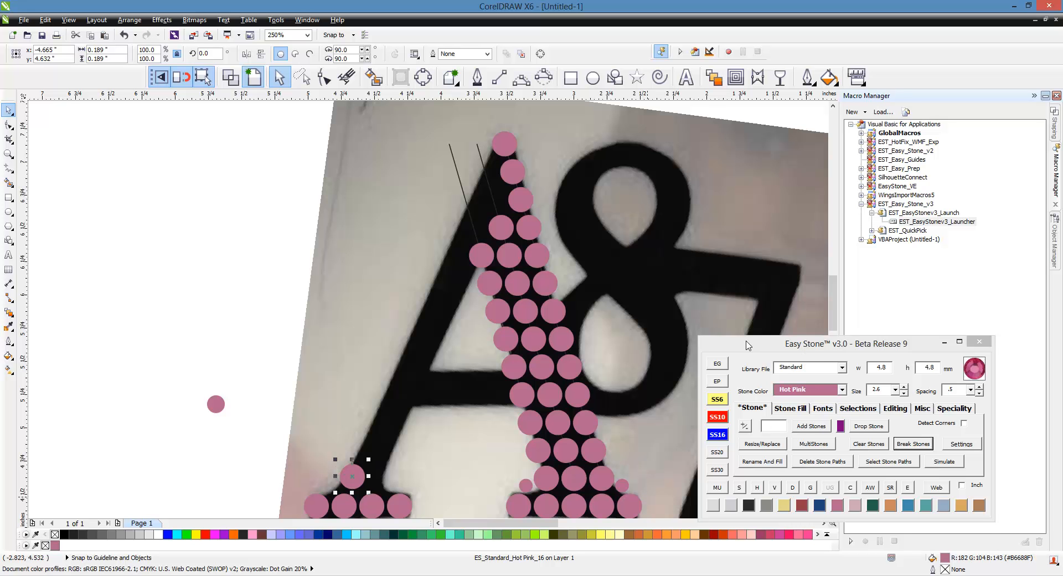
Step: Create a guideline at an angle through the A's apex stone and the stone above the left foot, and close Easy Guides
click(719, 366)
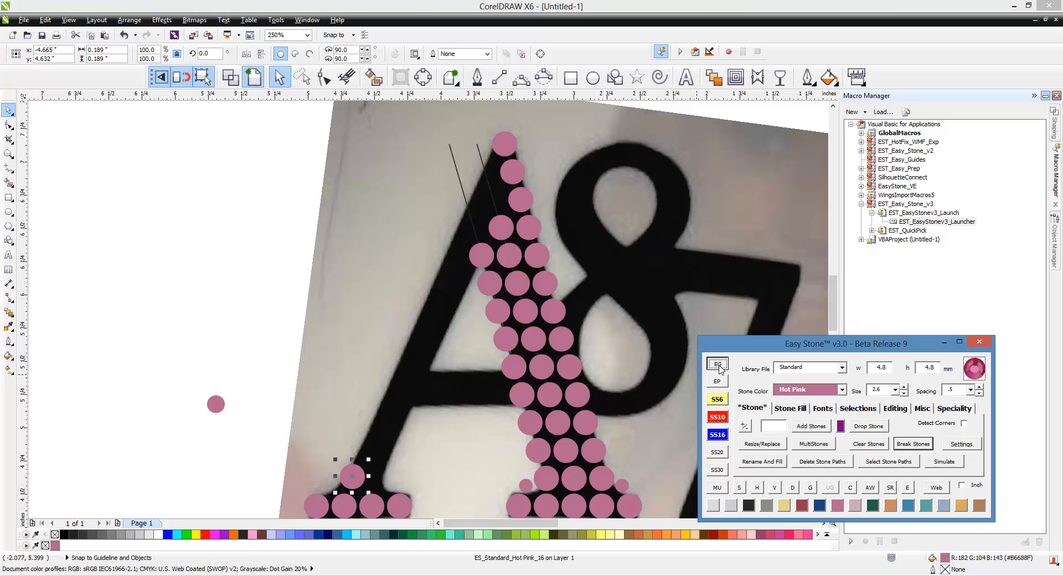
drag(65, 174, 118, 167)
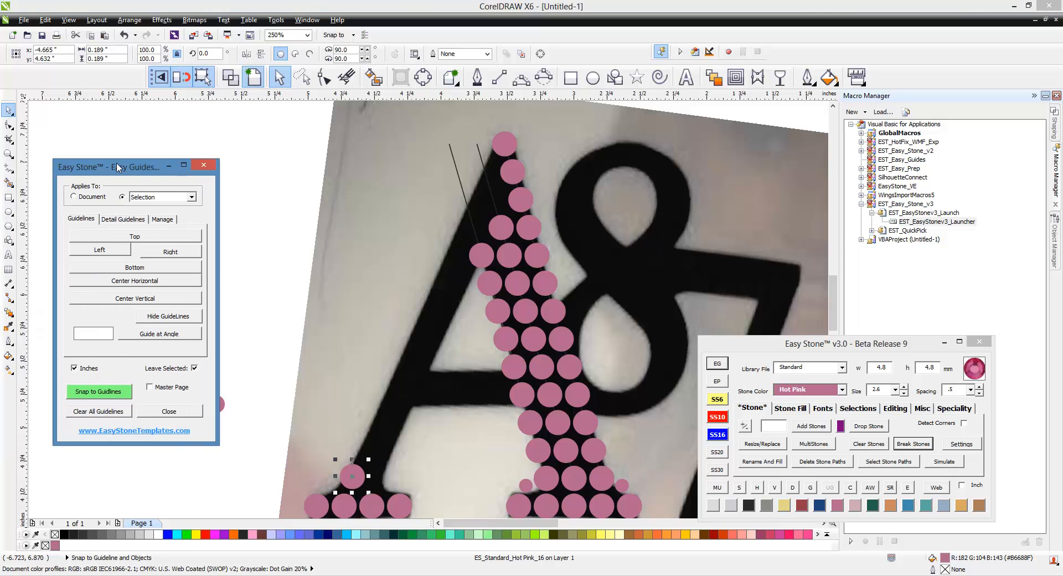
click(270, 309)
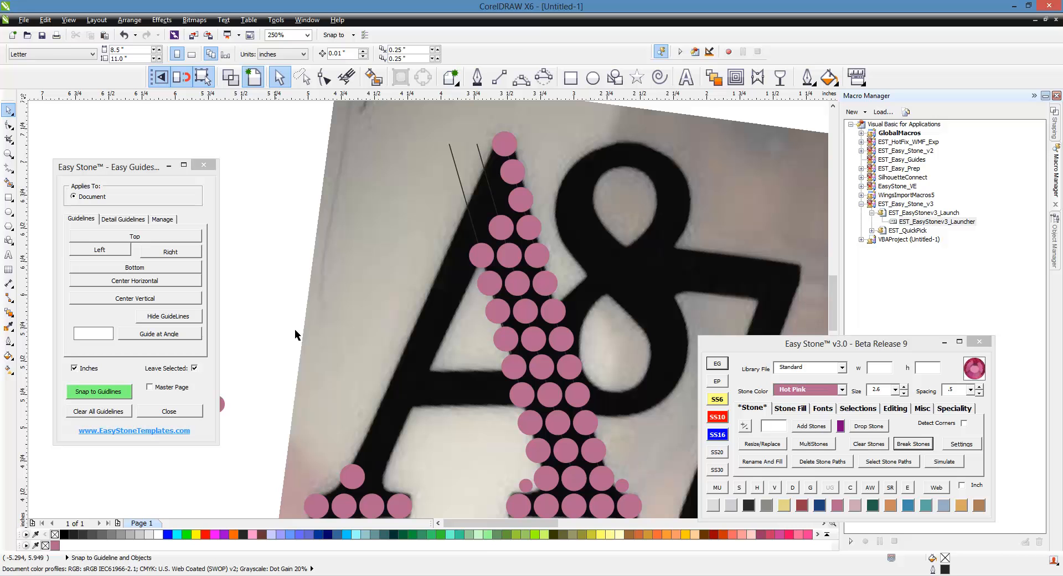
click(502, 153)
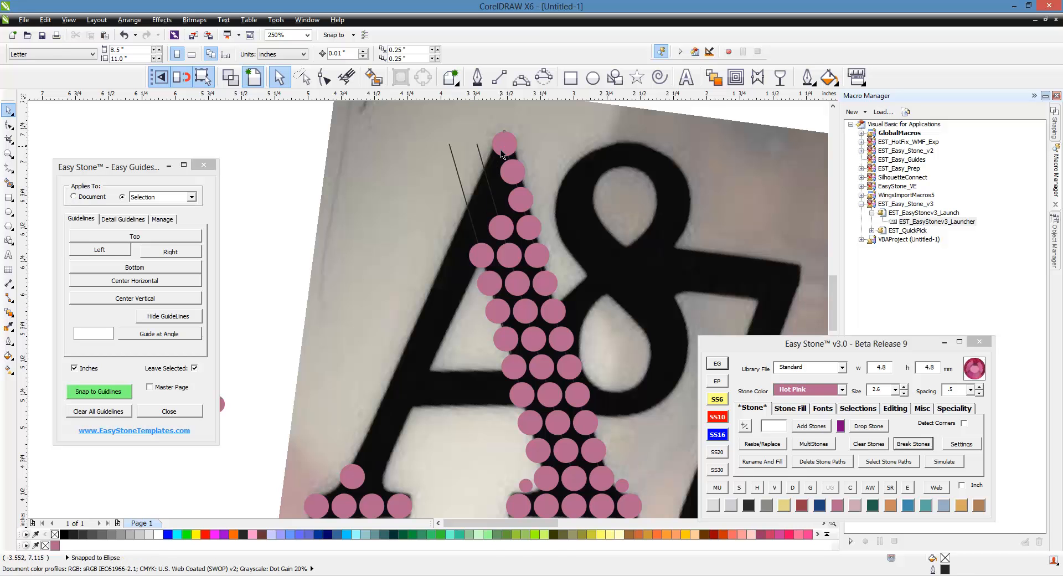
shift+click(352, 482)
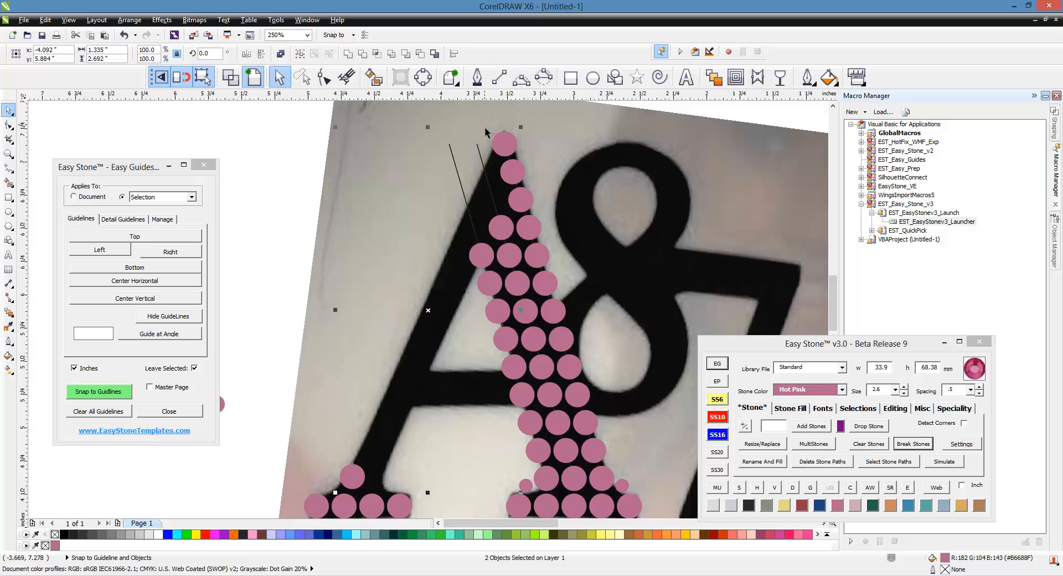
click(169, 340)
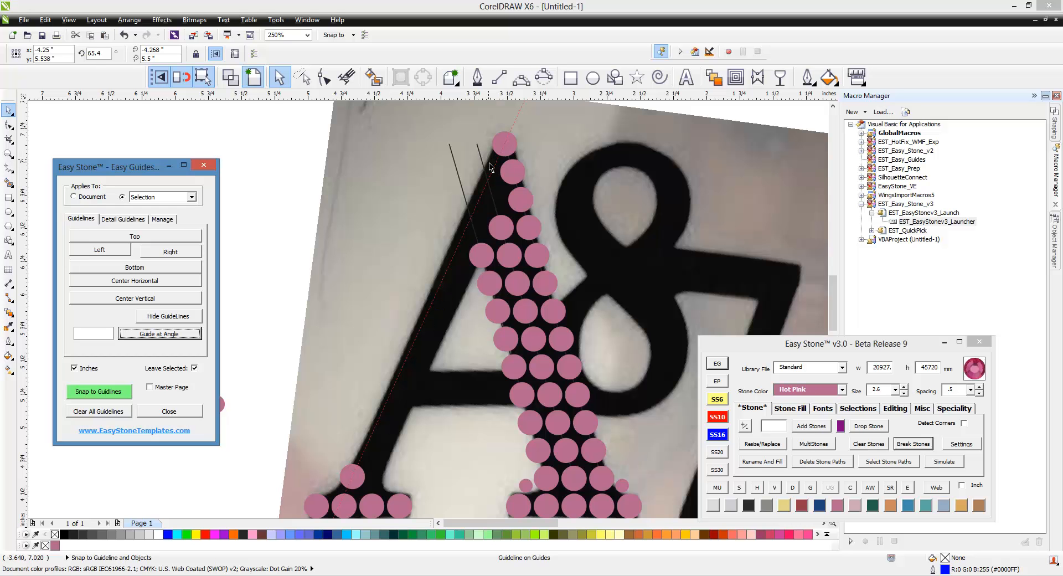
click(206, 167)
click(254, 182)
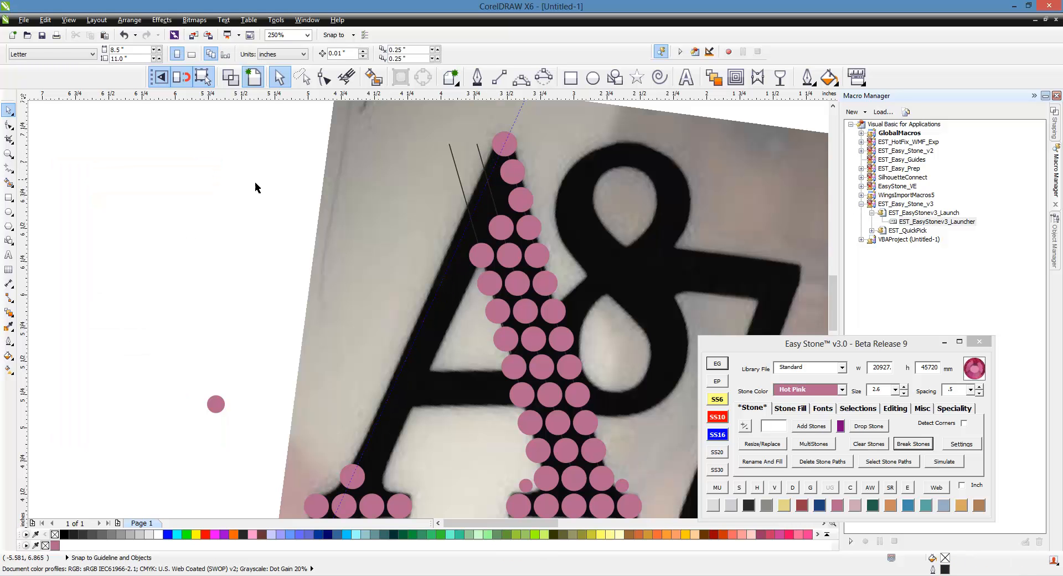
Step: Copy the top stones of the right leg's middle and left columns up along their lines onto the angled guideline
scroll(480, 163, up, 1)
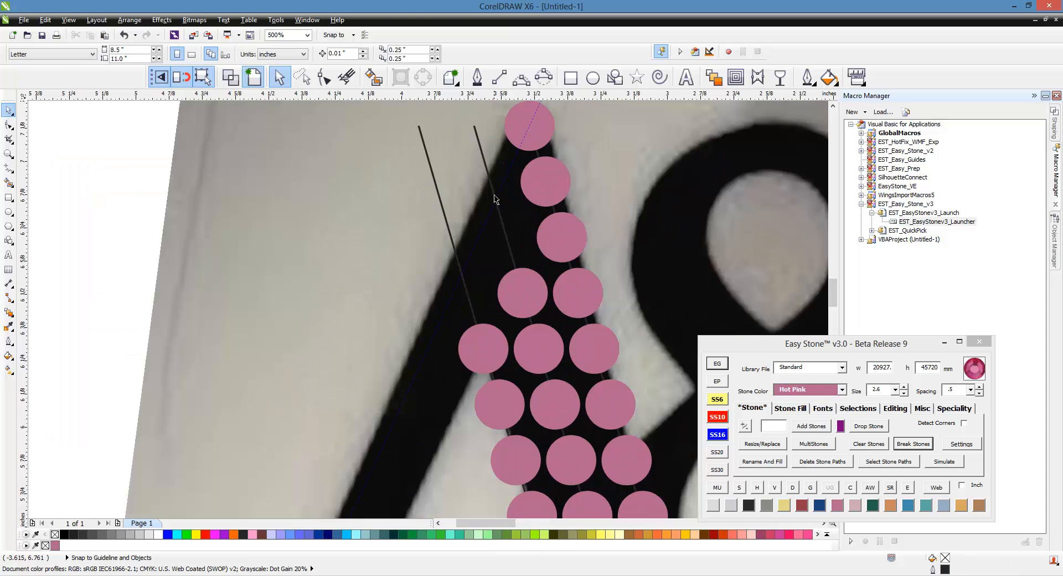
click(526, 305)
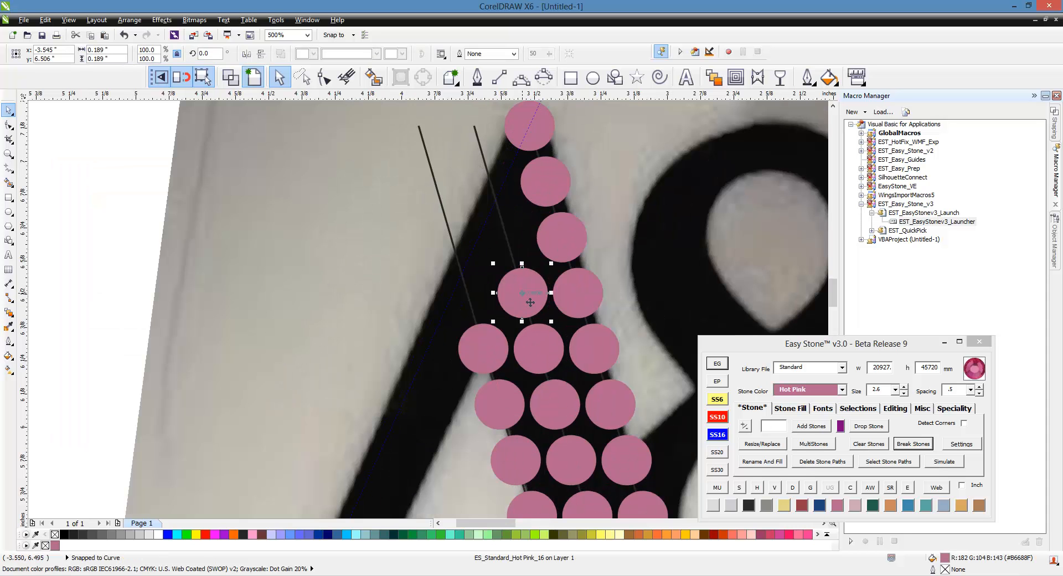
drag(527, 305, 497, 203)
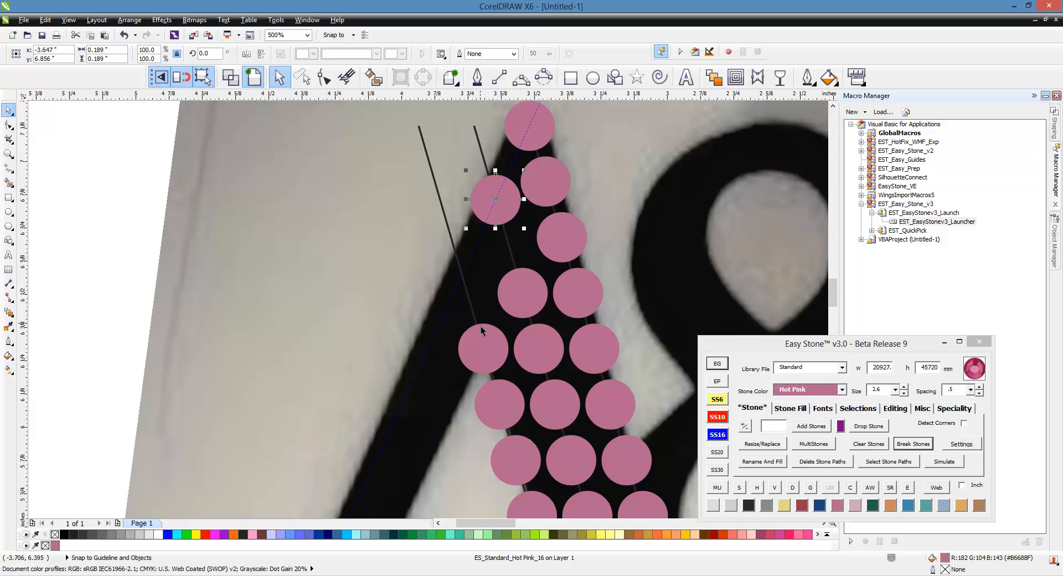
click(487, 349)
drag(492, 356, 463, 275)
click(95, 220)
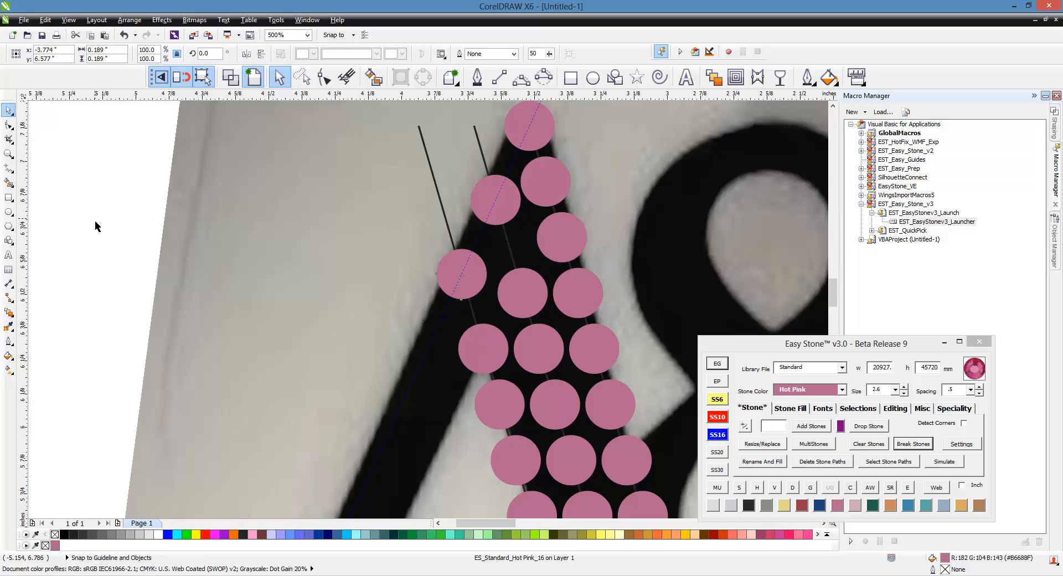
Step: Distribute the right leg's left-column stones evenly between the guideline stone and the row above the foot, and delete the fourth from the top
scroll(367, 233, down, 1)
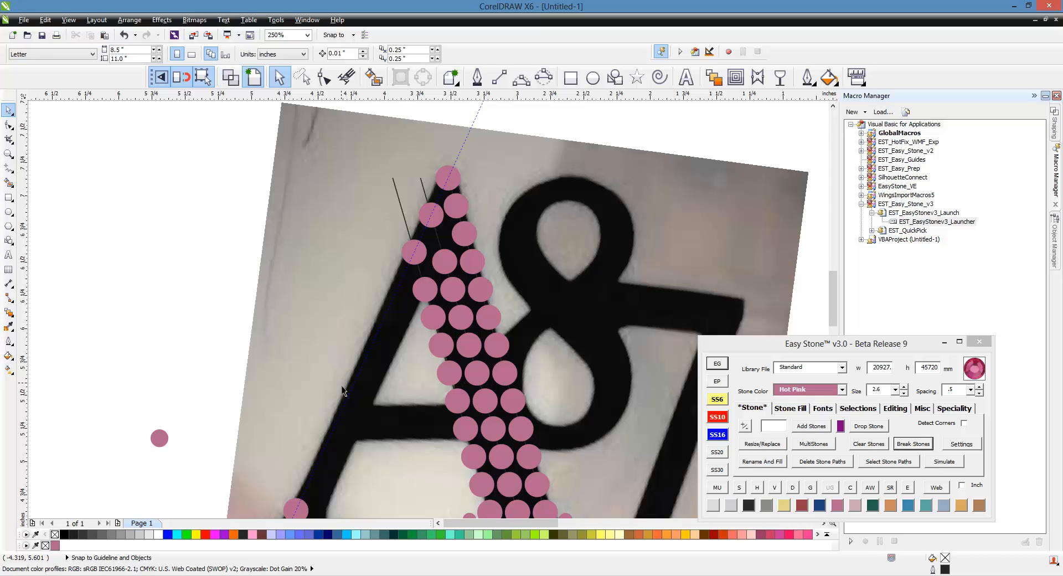
scroll(432, 238, down, 1)
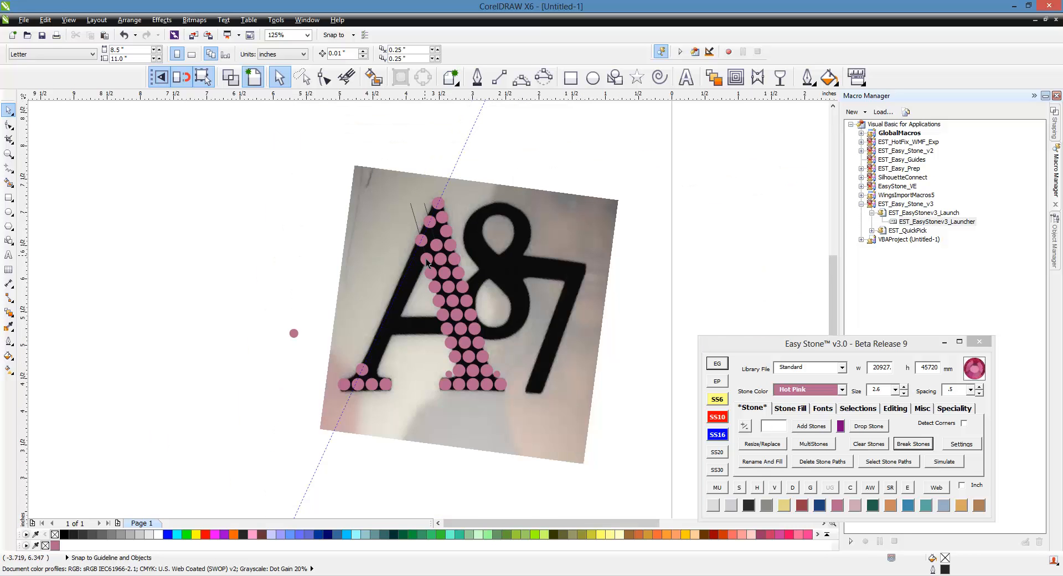
scroll(429, 265, up, 1)
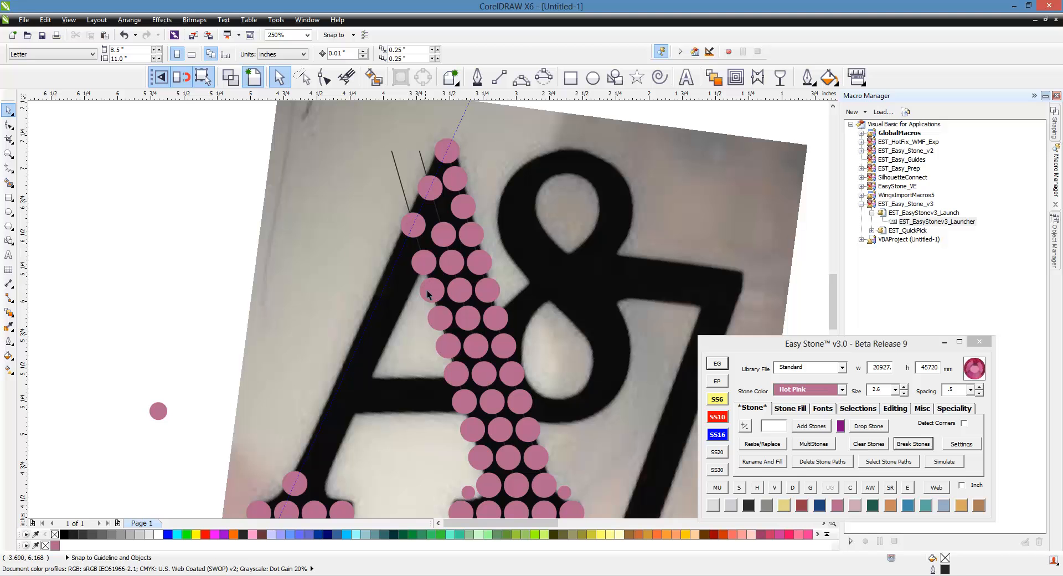
click(420, 231)
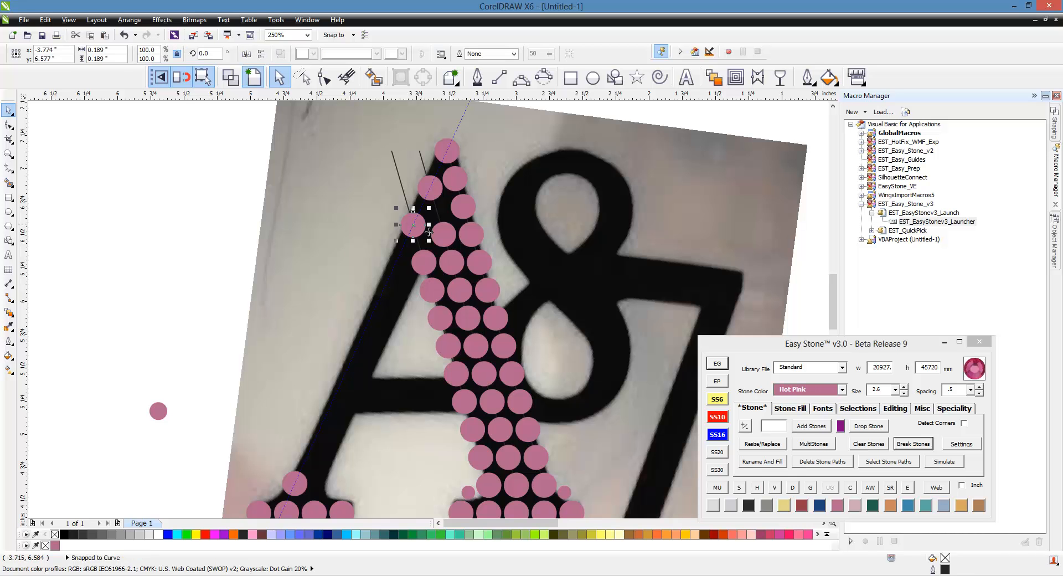
scroll(377, 210, down, 1)
scroll(377, 212, up, 1)
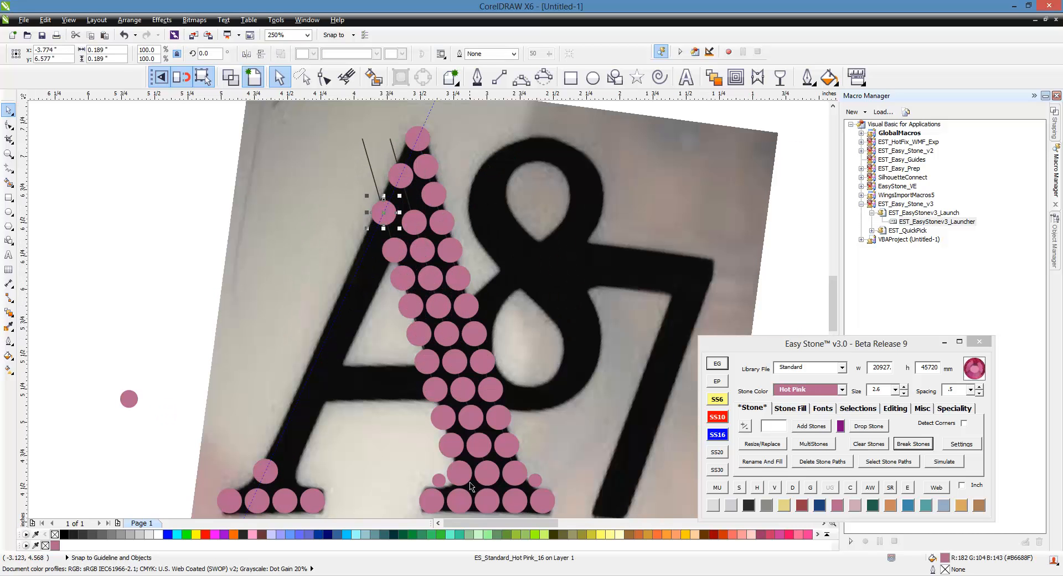
shift+click(436, 349)
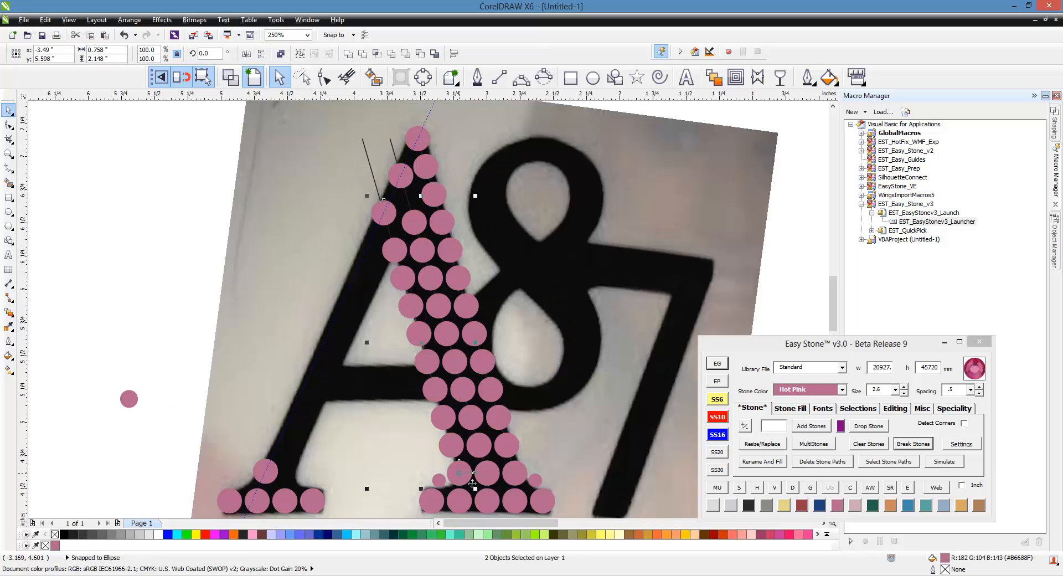
click(740, 486)
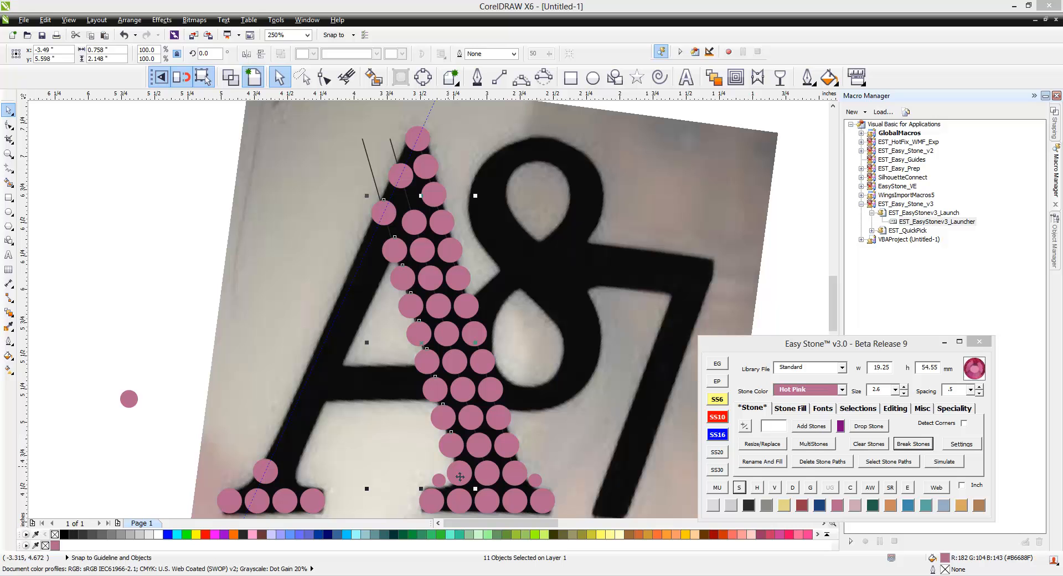
click(757, 488)
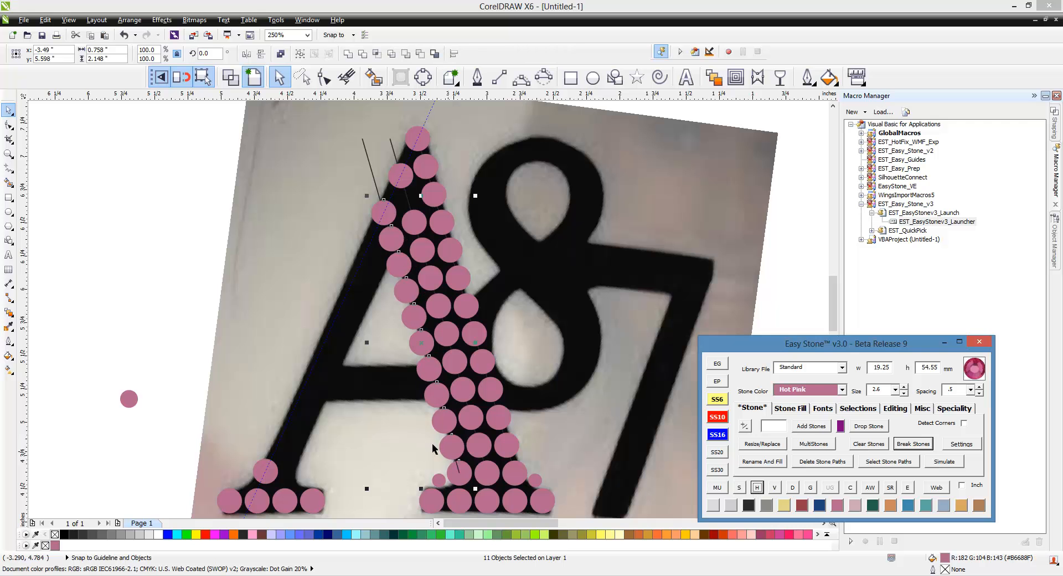
click(215, 269)
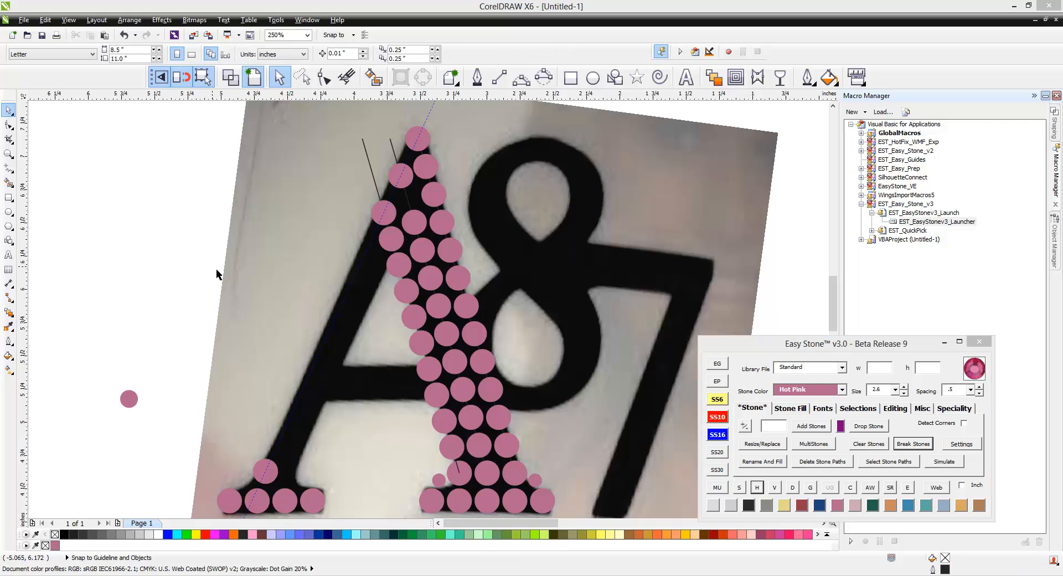
click(402, 294)
key(Delete)
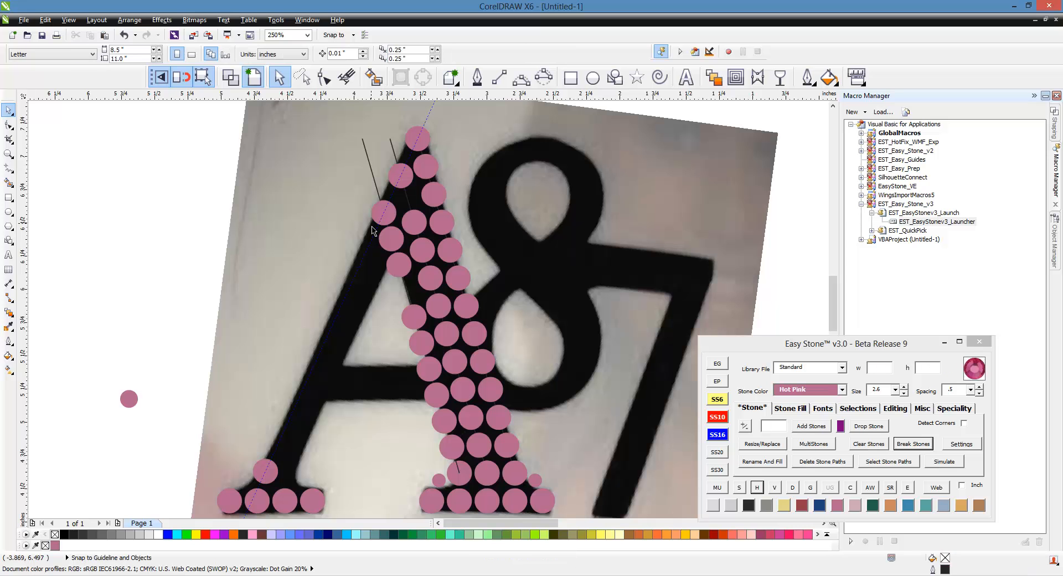
Step: Redistribute the remaining left-column stones evenly between the column's top and bottom stones
click(380, 217)
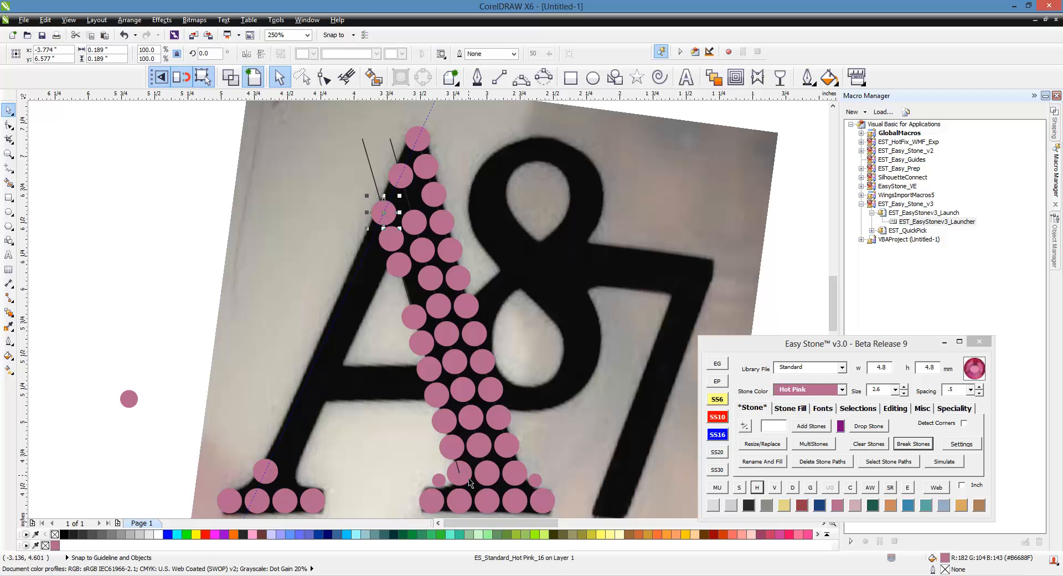
click(757, 489)
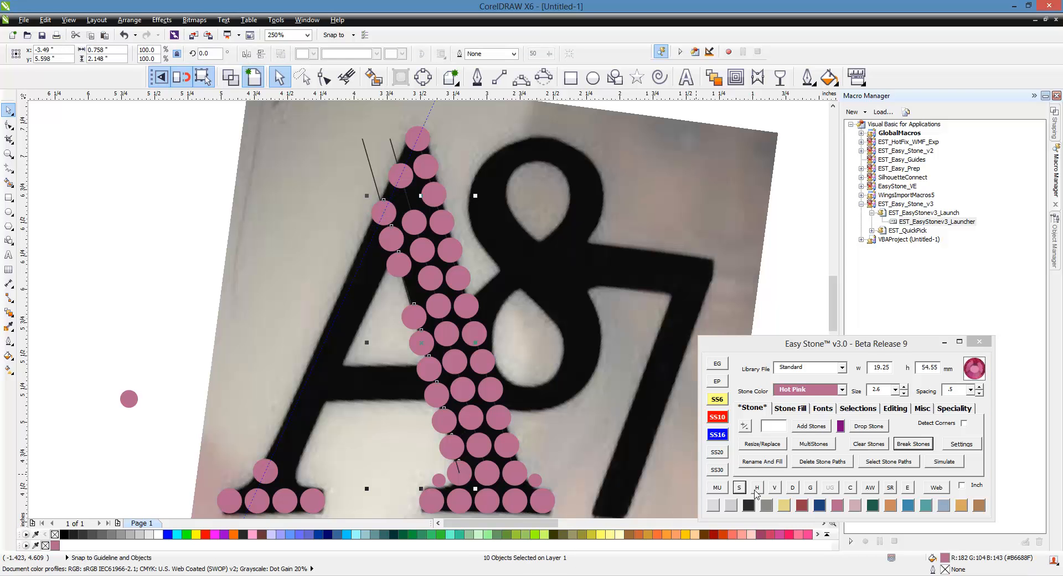
click(757, 489)
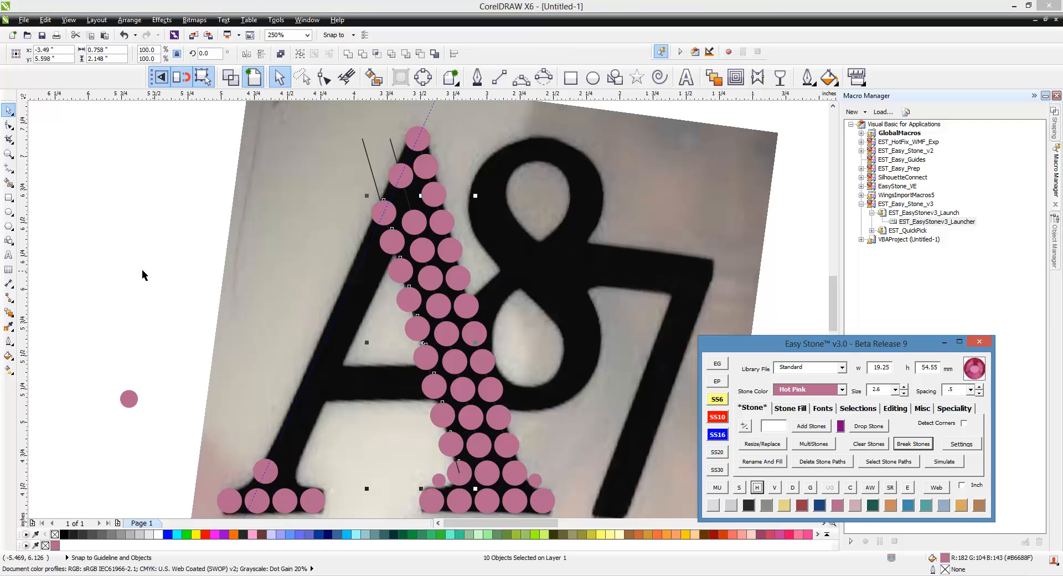
Step: Distribute the right leg's middle-column stones evenly from the guideline stone to the row above the foot, and delete the third from the top
click(410, 179)
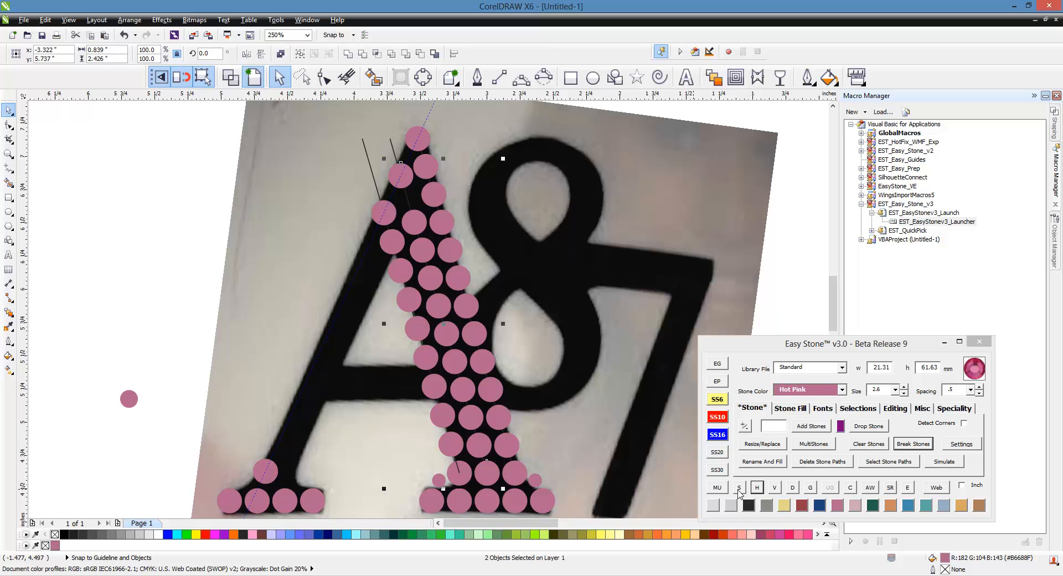
click(758, 488)
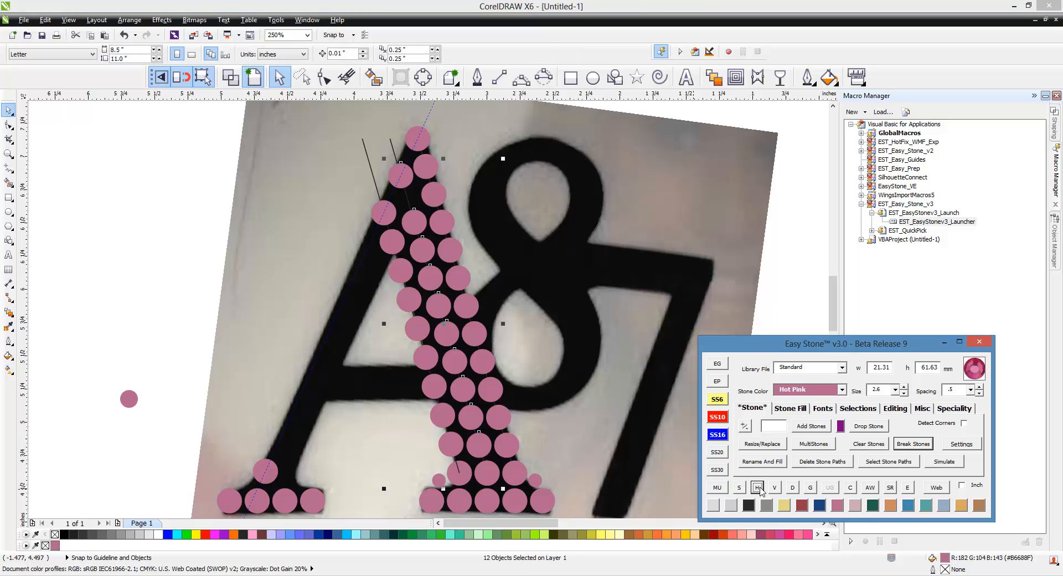
click(90, 217)
click(414, 232)
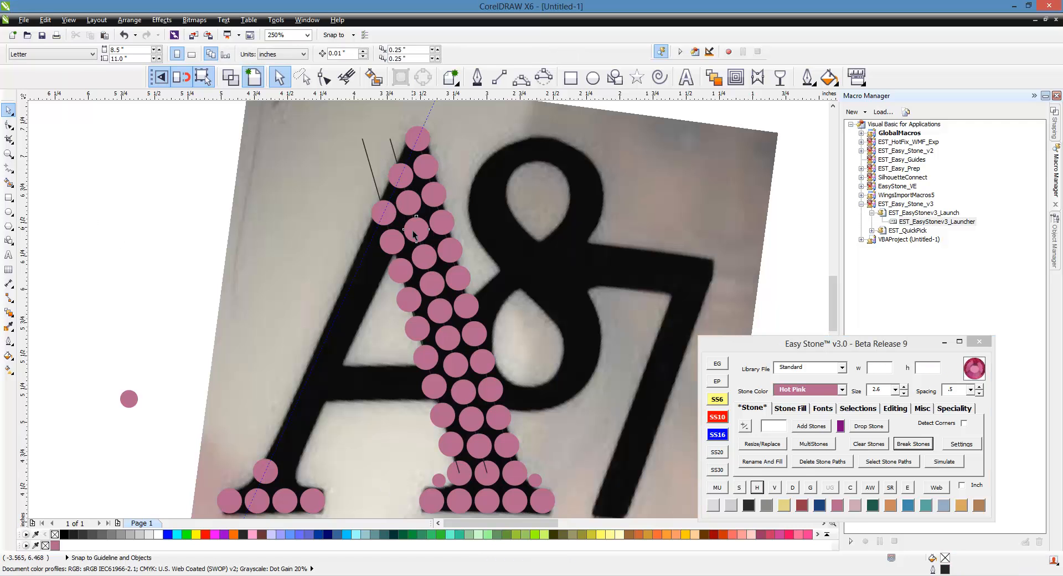
key(Delete)
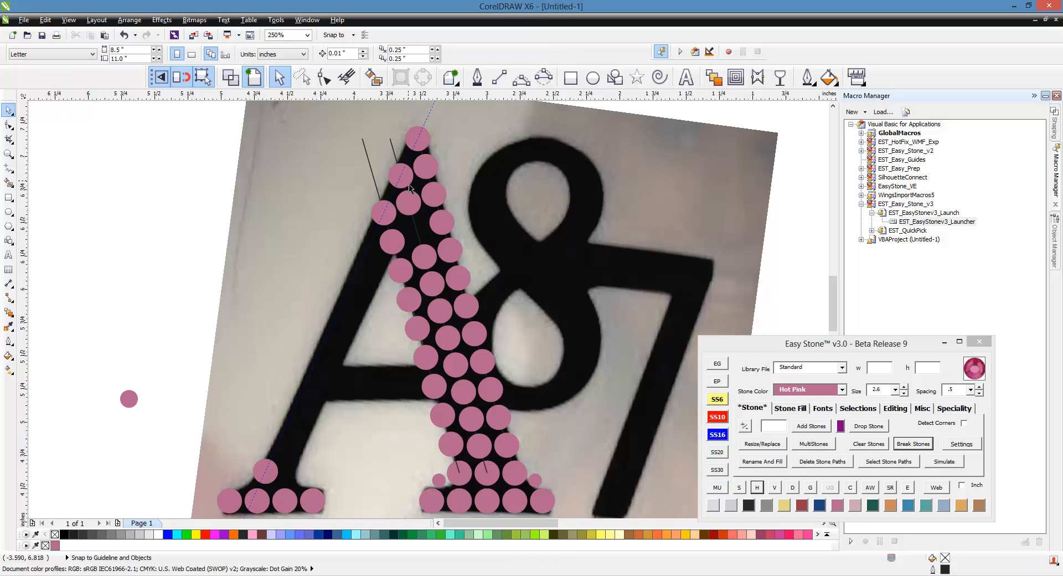
Step: Redistribute the remaining middle-column stones evenly between the column's top and bottom stones
click(410, 188)
shift+click(486, 471)
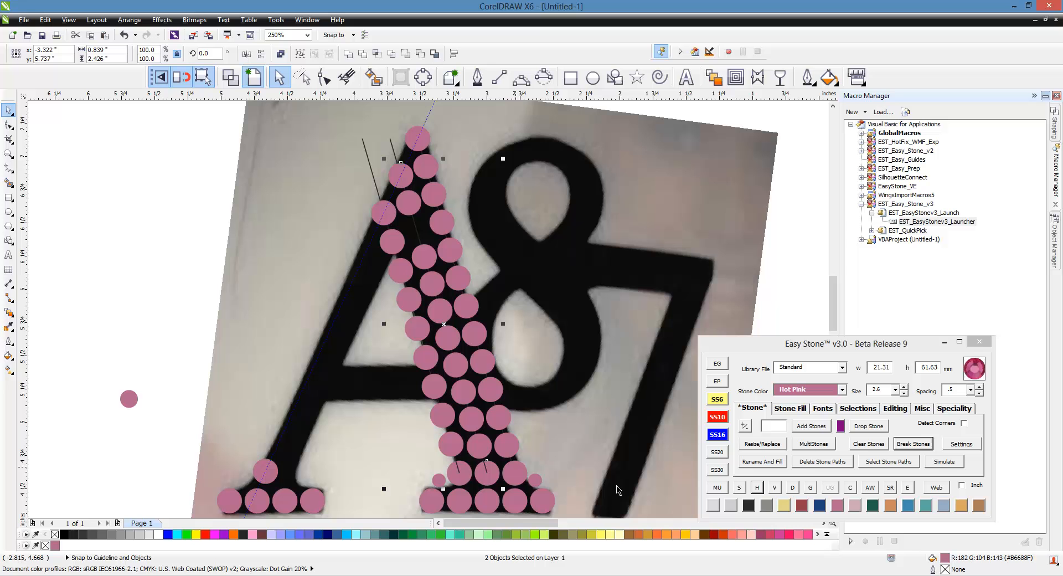
click(762, 461)
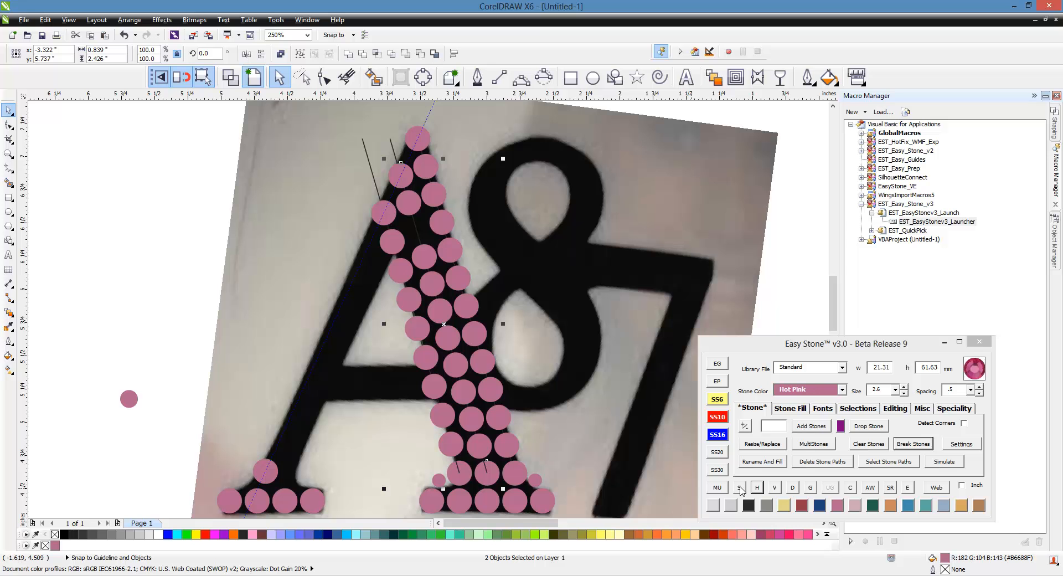
click(216, 308)
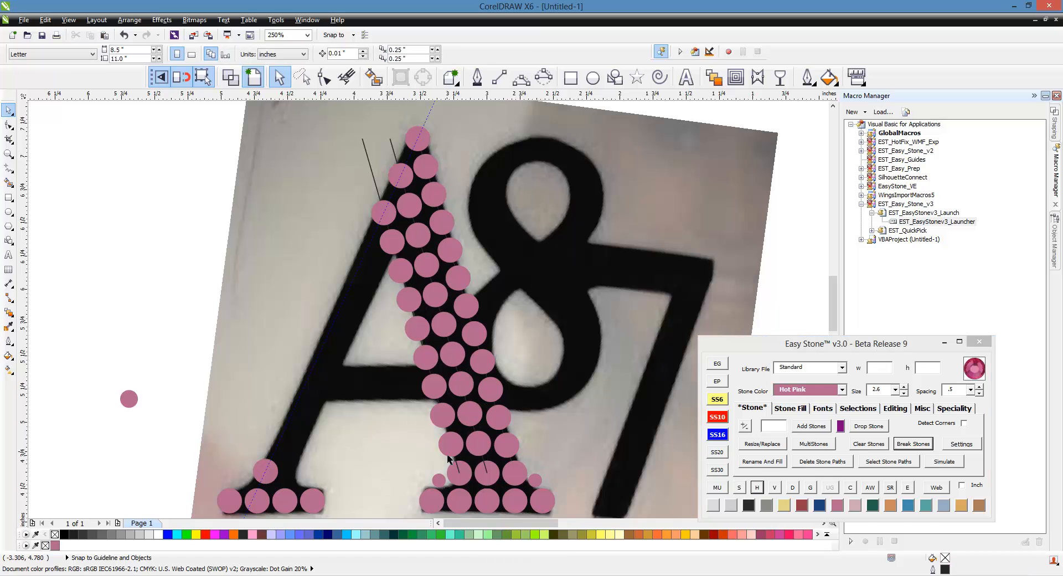
Step: Delete the two construction lines running through the right leg's left and middle stone columns
click(373, 179)
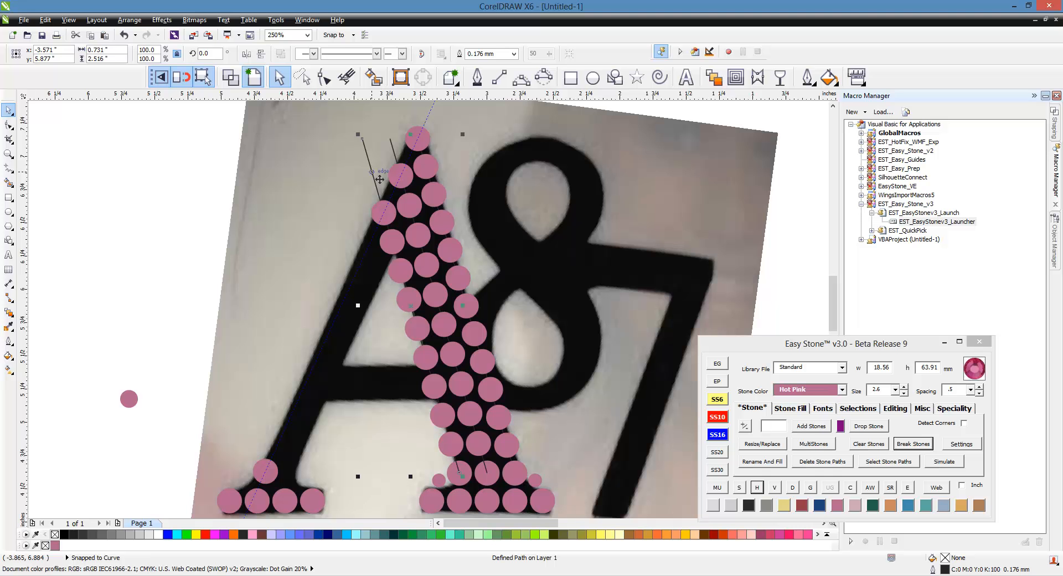
key(Delete)
click(394, 155)
key(Delete)
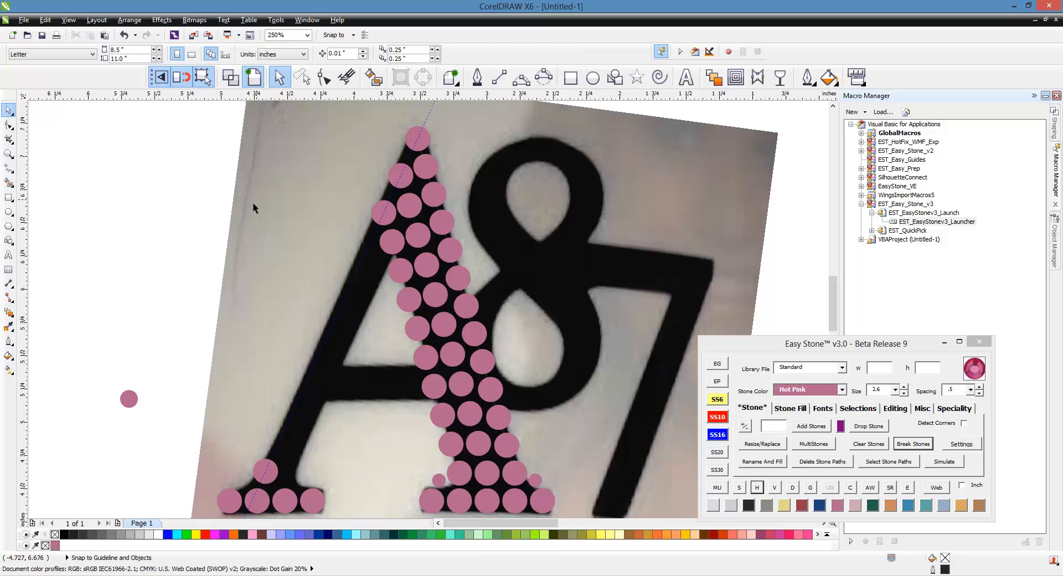
scroll(357, 279, down, 2)
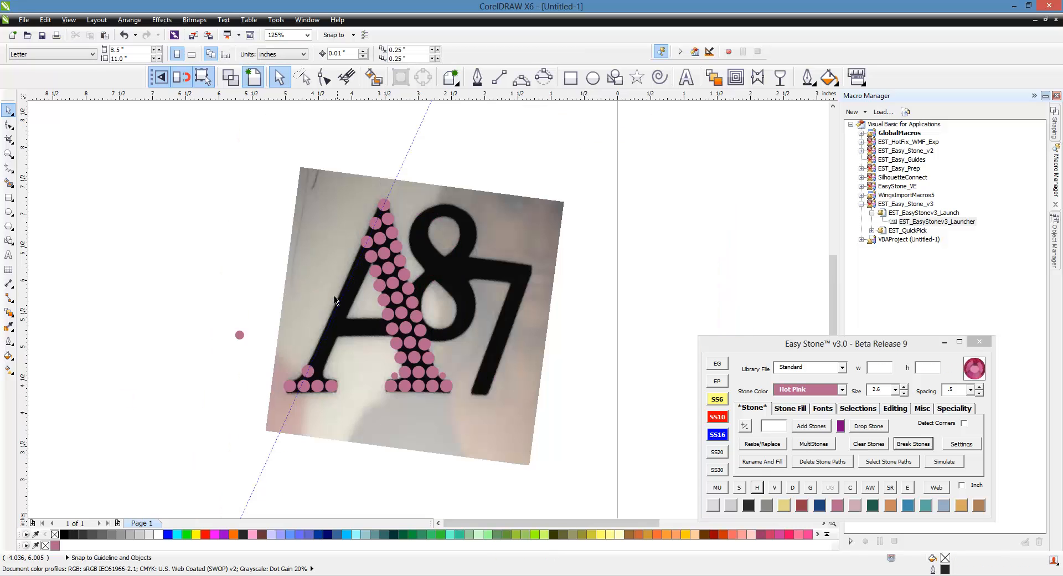
scroll(332, 296, up, 2)
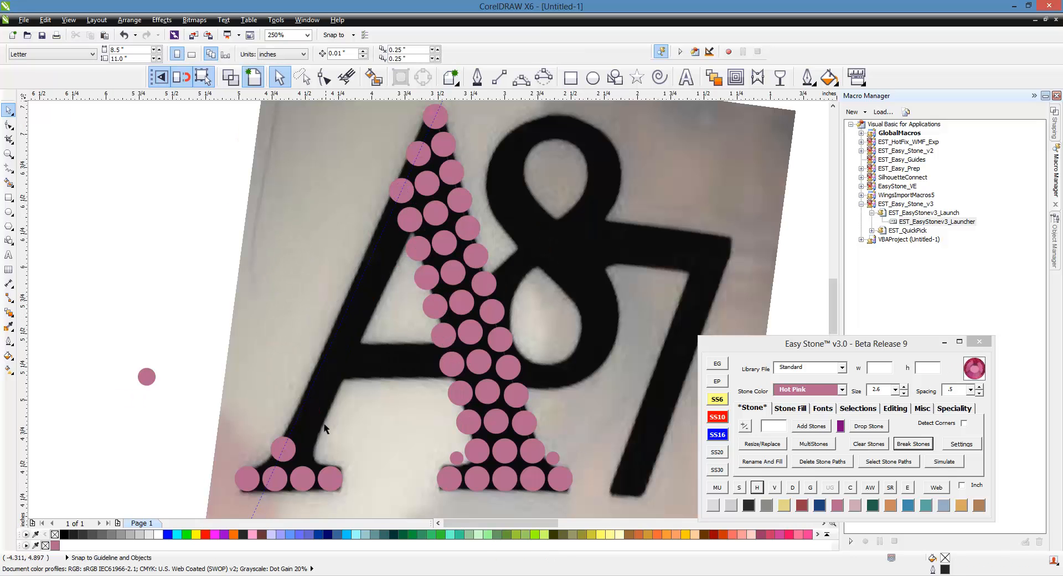
Step: Replace the SS16 stone above the A's left foot with the spare SS10 stone, and remove the guideline through the left leg
click(296, 461)
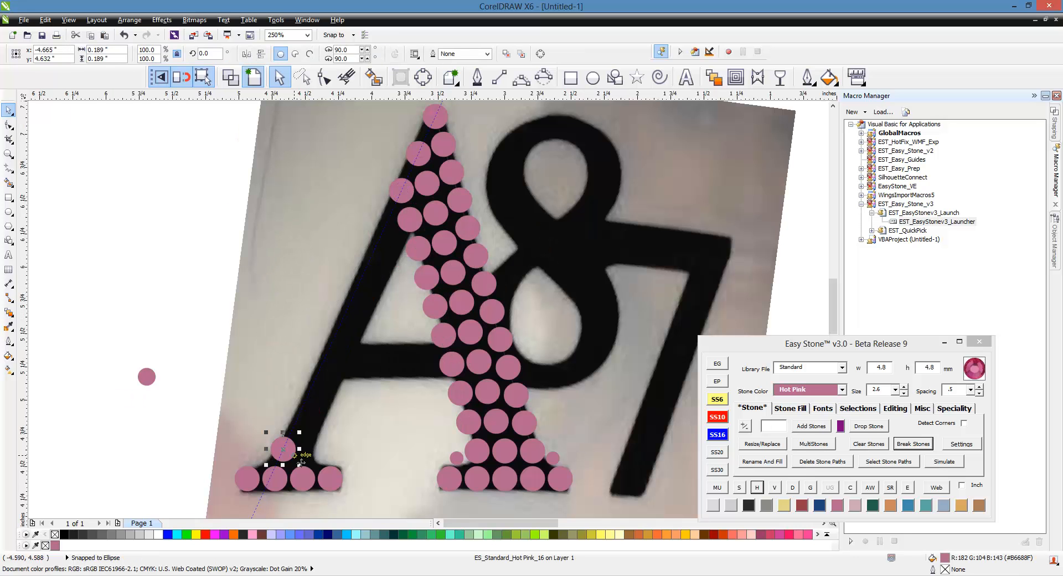
key(Delete)
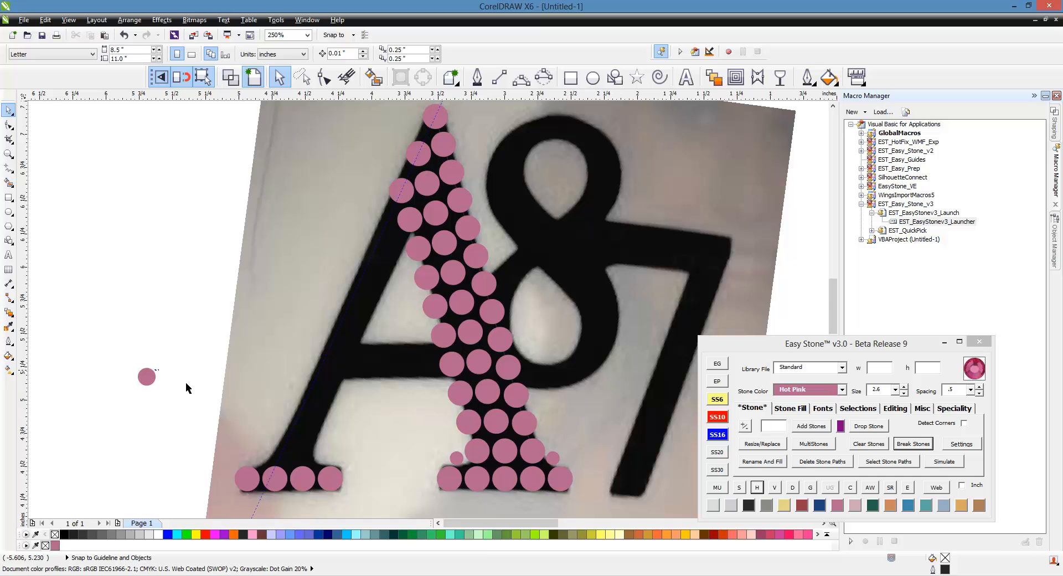
drag(153, 380, 286, 449)
scroll(277, 455, up, 2)
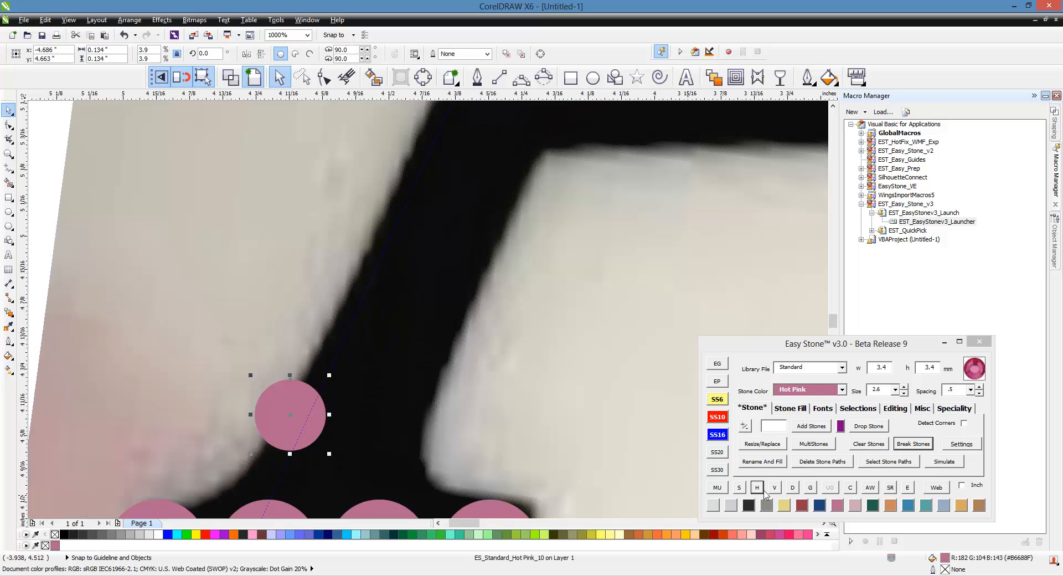
click(717, 364)
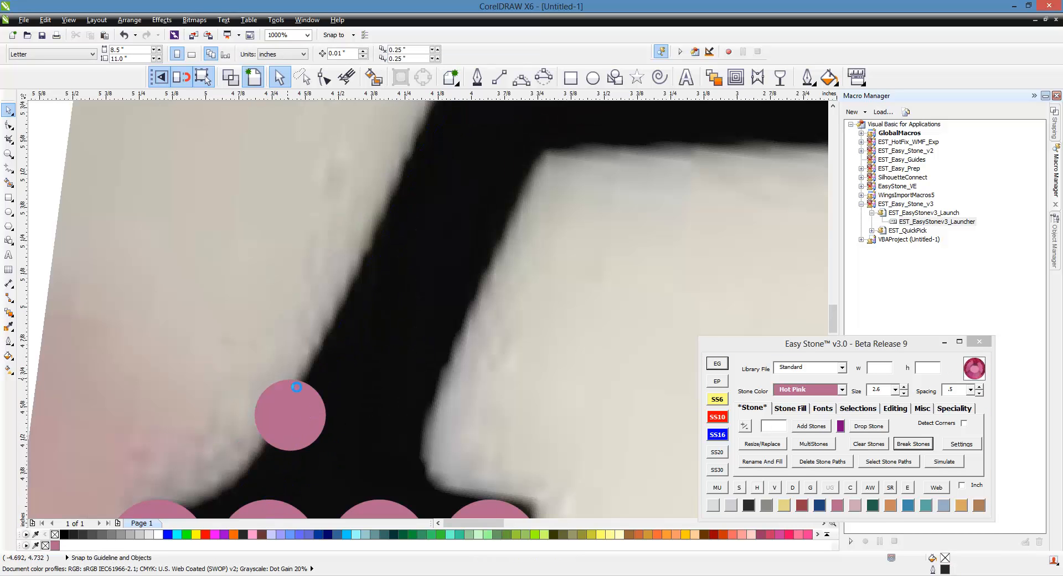
Step: Copy the SS10 stone above the left foot to a spot just beside it, across the leg
scroll(295, 380, down, 1)
scroll(297, 414, up, 1)
drag(296, 413, 379, 436)
scroll(308, 435, down, 3)
click(155, 387)
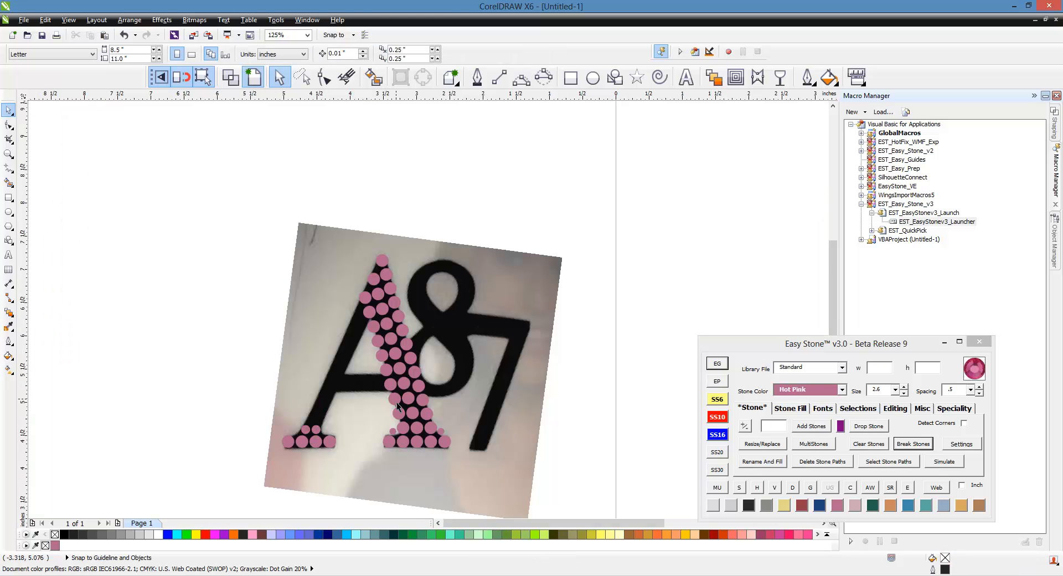
Step: Copy an SS10 stone from above the left foot to the leg's upper outer edge, just below the lowest large outer-edge stone
scroll(349, 382, up, 1)
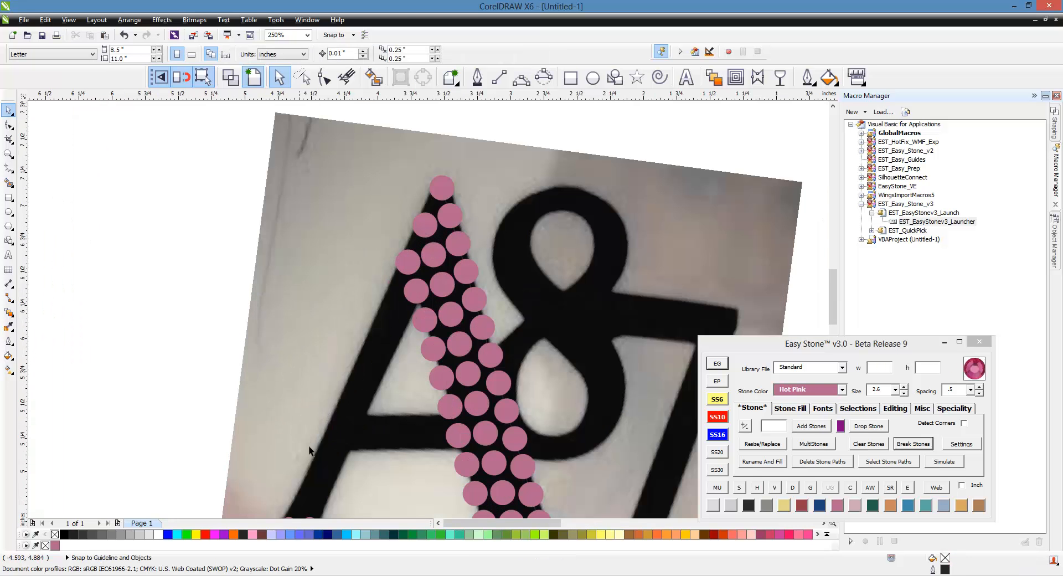
scroll(360, 374, down, 1)
scroll(335, 433, up, 1)
mouse_move(316, 469)
mouse_down()
mouse_move(422, 290)
mouse_move(421, 242)
mouse_up()
right_click(422, 285)
scroll(418, 244, up, 2)
scroll(467, 241, down, 2)
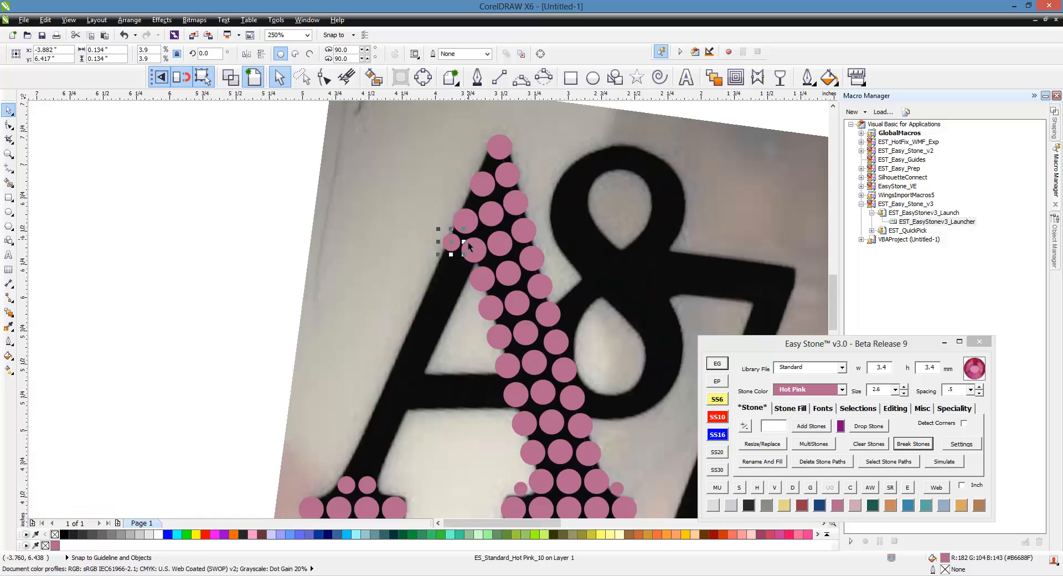
Step: Shift the outer SS10 stone above the left foot slightly outward, to X -4.705 inches
scroll(348, 498, up, 1)
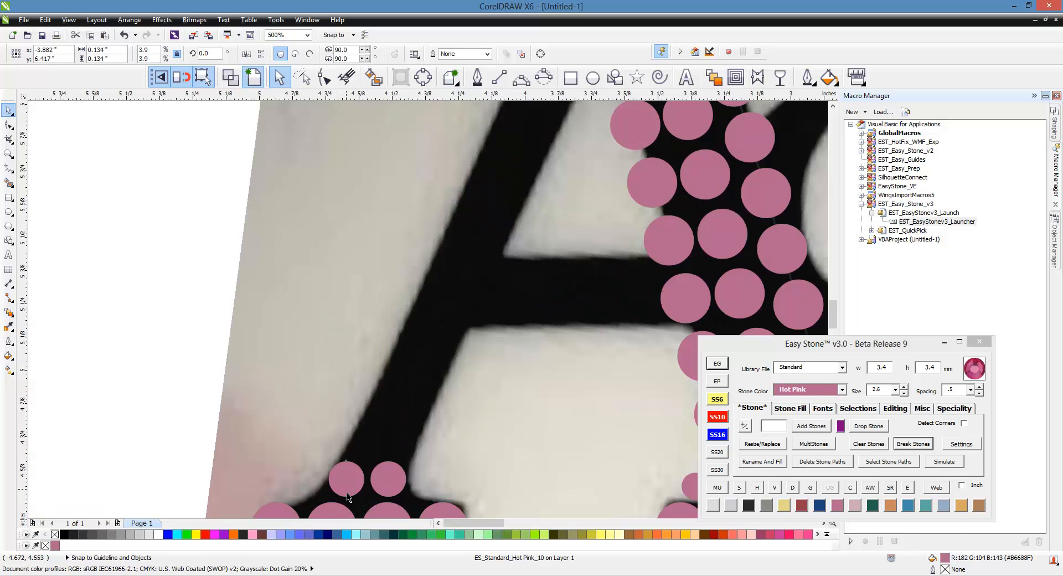
click(348, 498)
scroll(348, 497, up, 2)
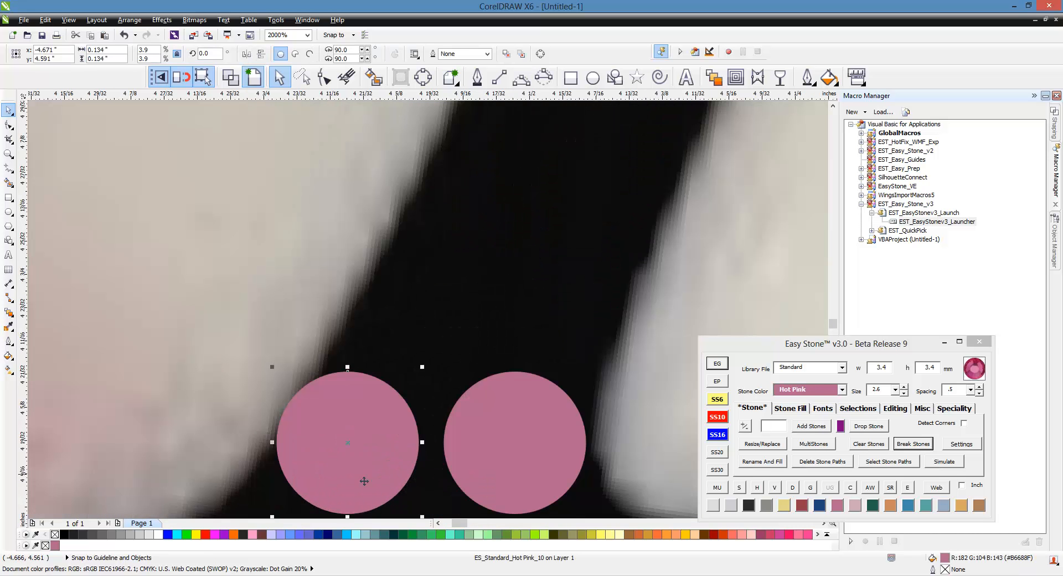
drag(364, 480, 344, 472)
scroll(344, 472, down, 2)
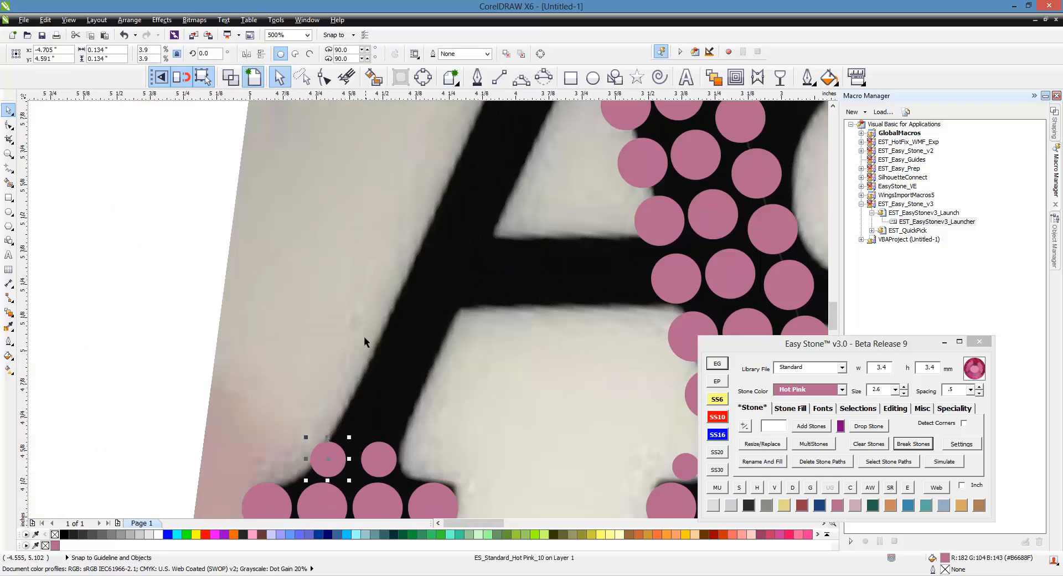
Step: Fill the left leg's outer edge with evenly spaced stones between its upper and lower SS10 stones
scroll(364, 337, down, 1)
shift+click(459, 152)
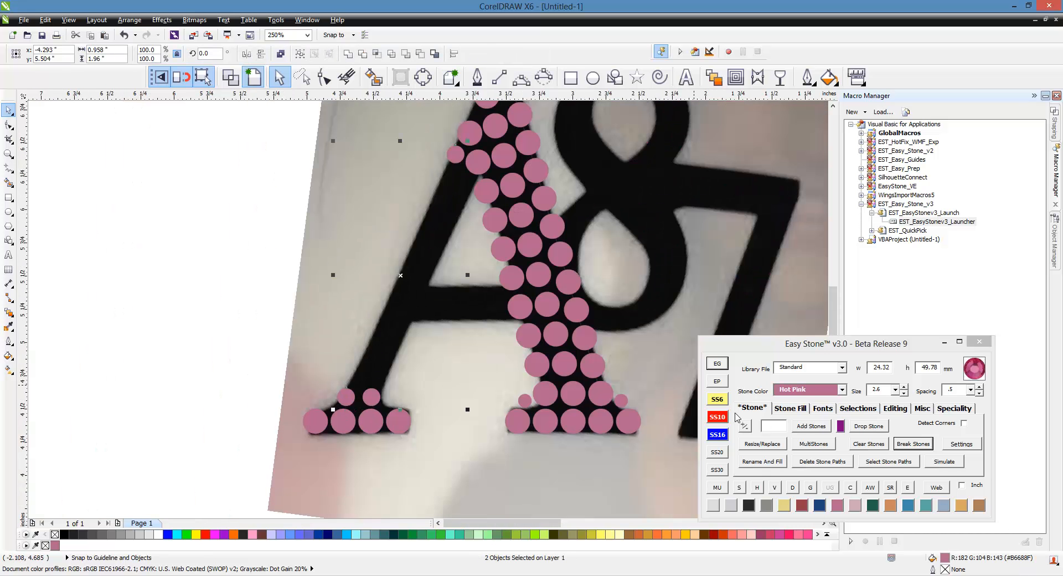
click(812, 427)
click(152, 323)
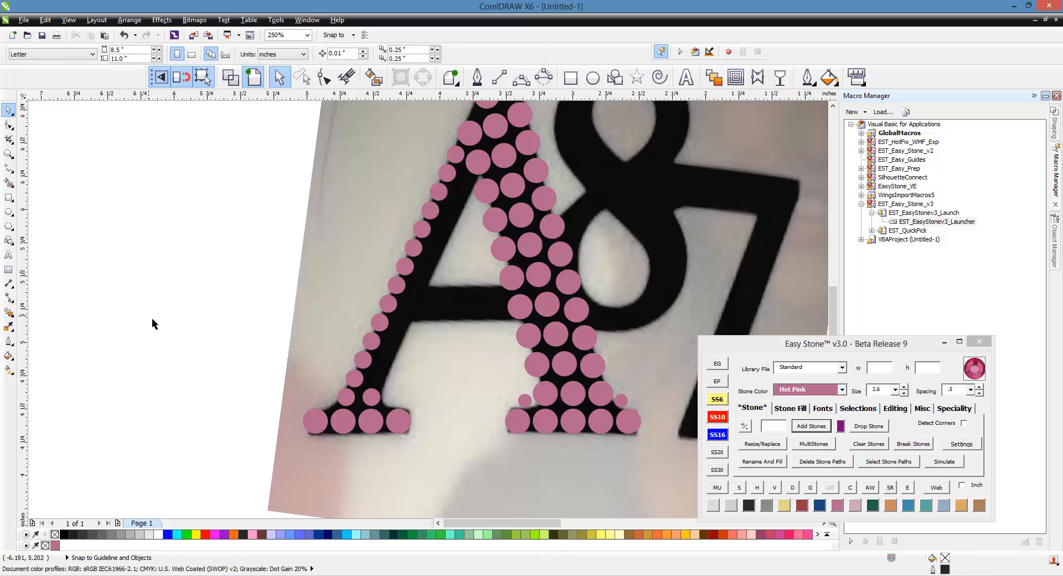
Step: Delete the extra SS10 stone above the left foot and copy the outer stone column across to the leg's inner edge
click(371, 397)
key(Delete)
scroll(367, 387, up, 1)
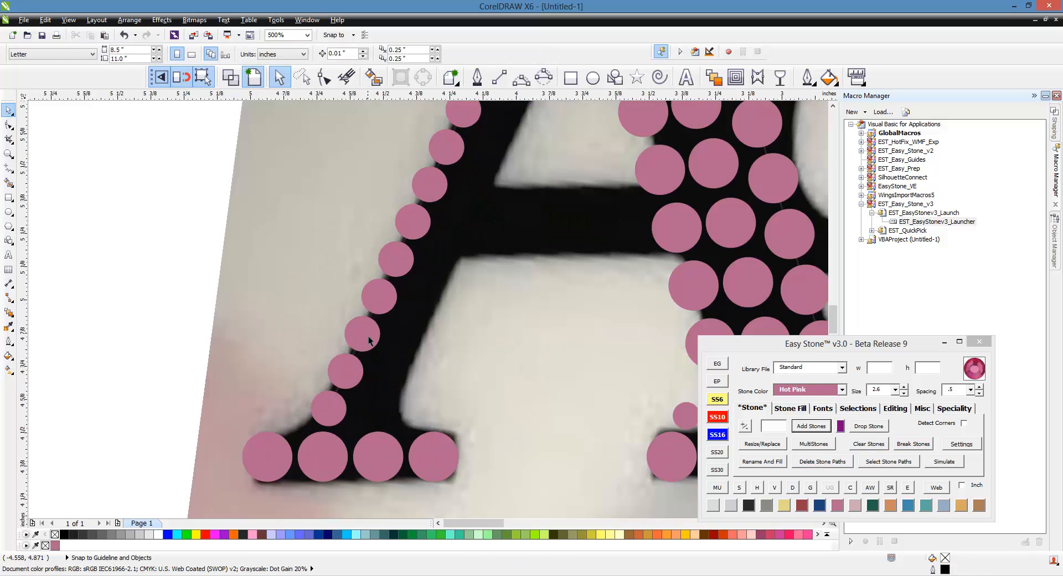
drag(368, 338, 403, 347)
scroll(311, 357, down, 2)
click(143, 336)
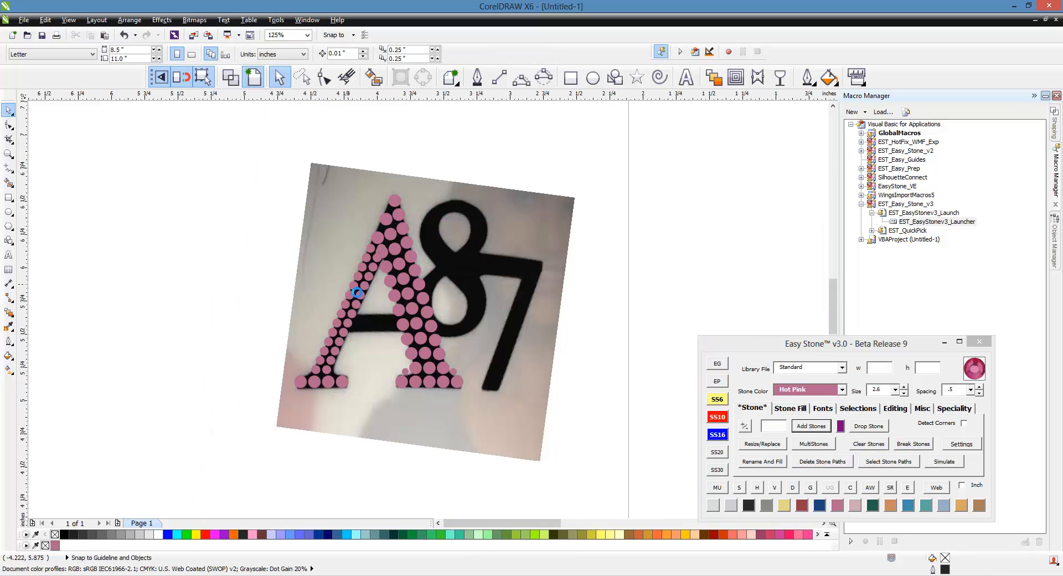
Step: Break the left leg's inner column into individual stones and delete its second stone from the top
scroll(359, 286, up, 2)
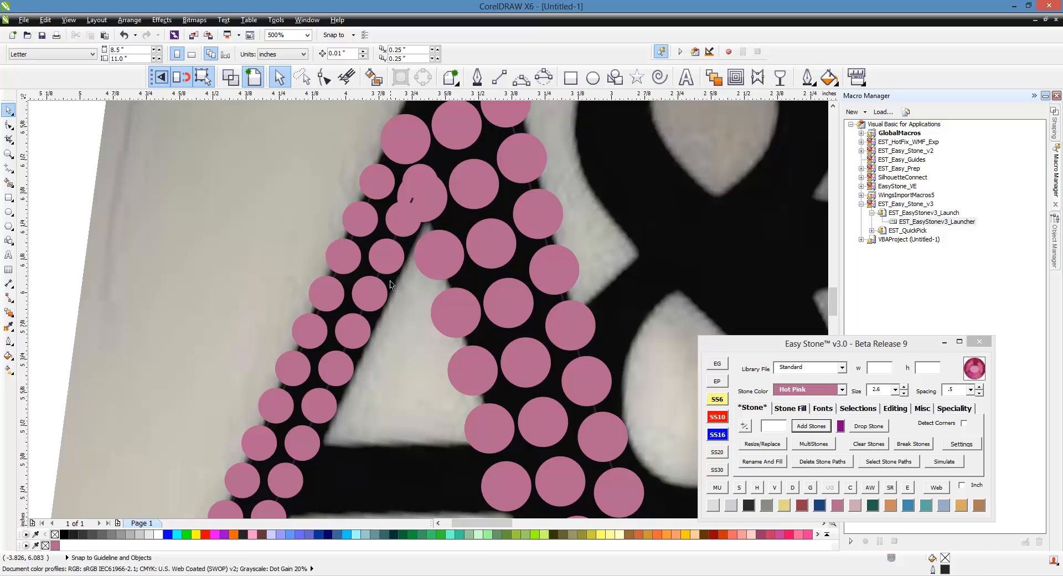
click(382, 308)
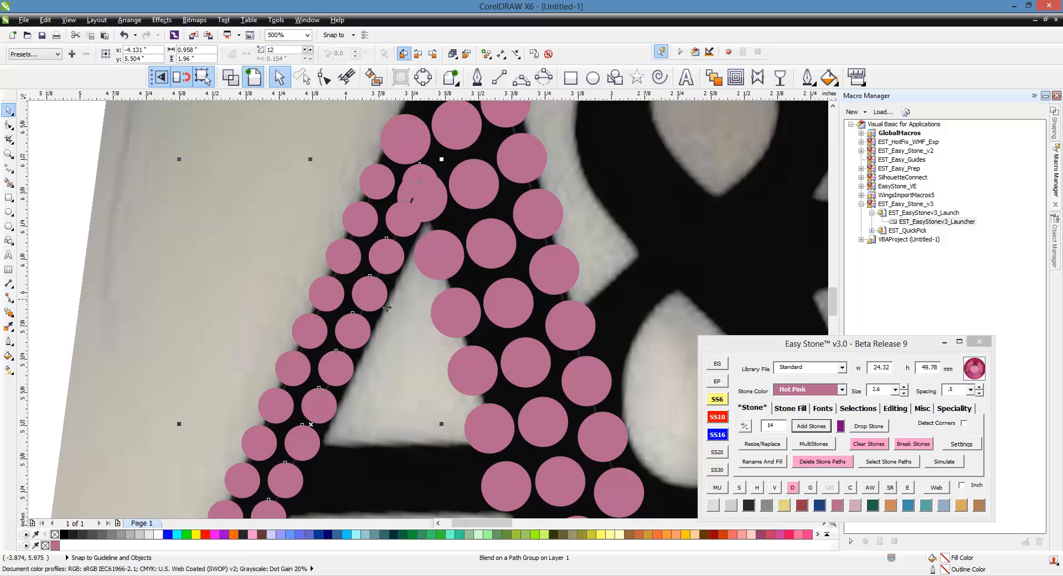
click(907, 446)
click(410, 221)
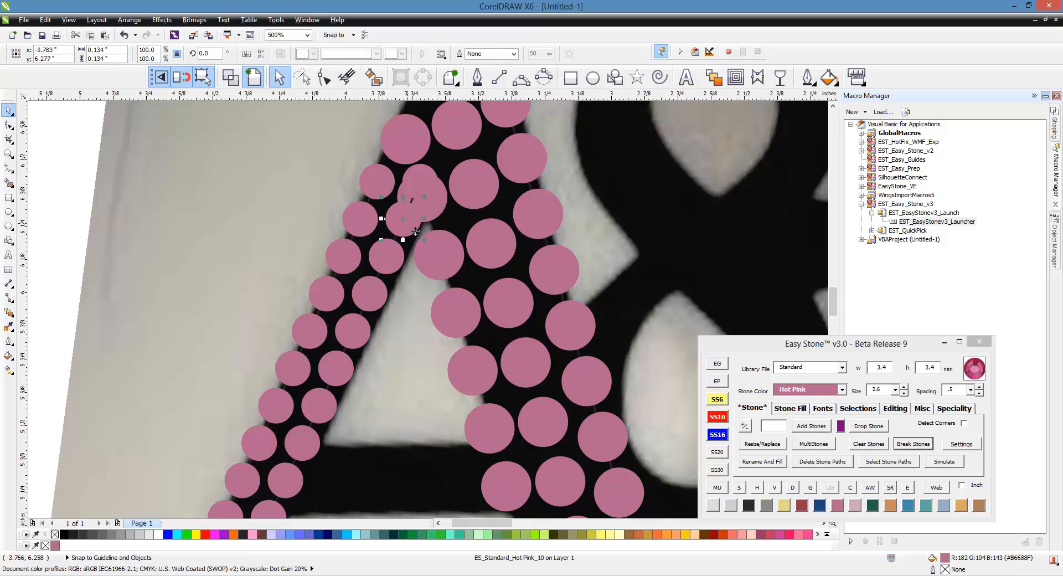
scroll(413, 227, up, 4)
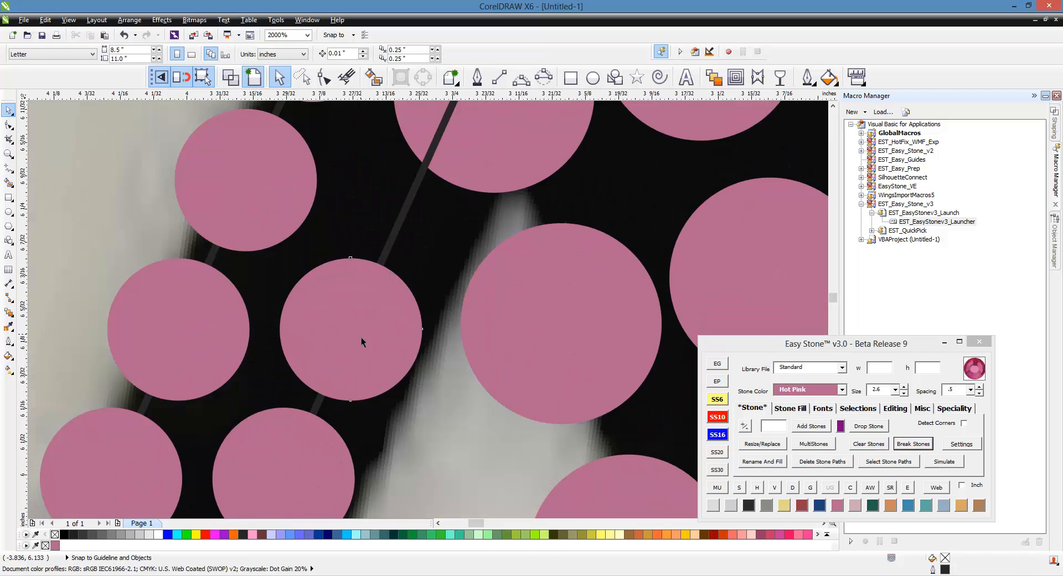
Step: Move the inner column's next stone up into the gap at about X -3.808, Y 6.221 inches and resize it to SS6
drag(356, 348, 391, 267)
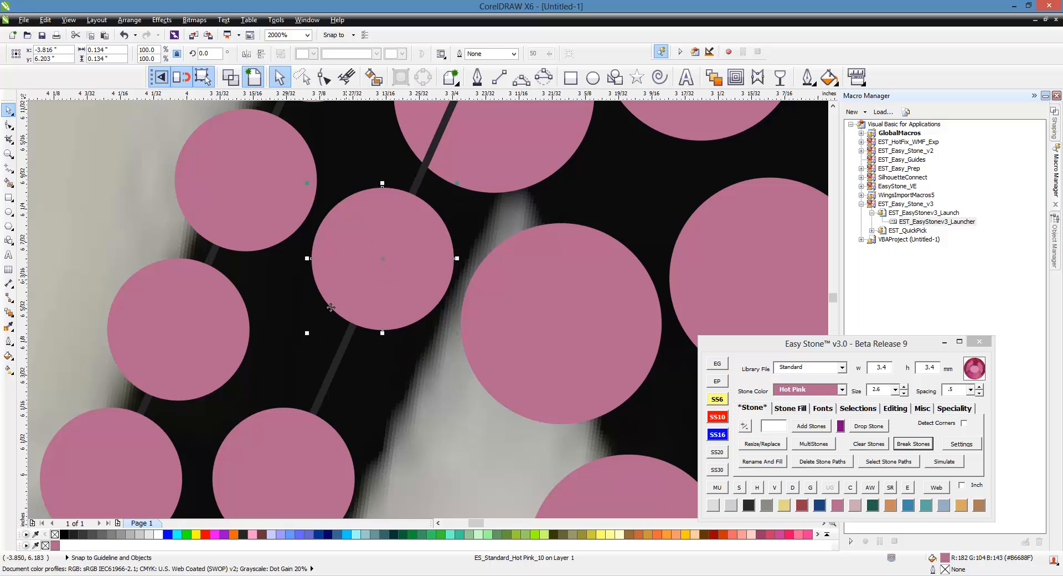
click(717, 399)
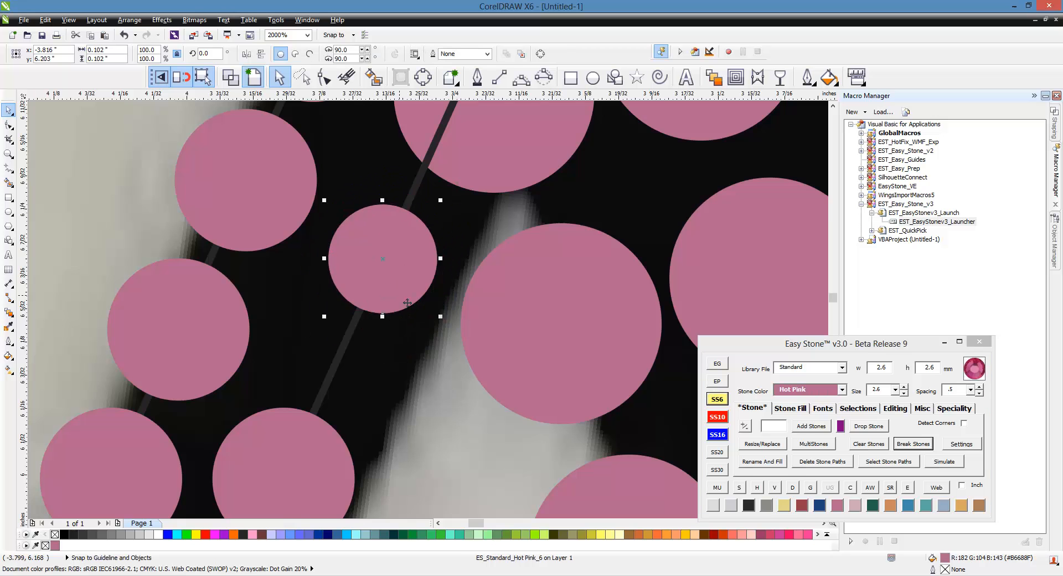
scroll(398, 255, up, 1)
drag(381, 282, 400, 241)
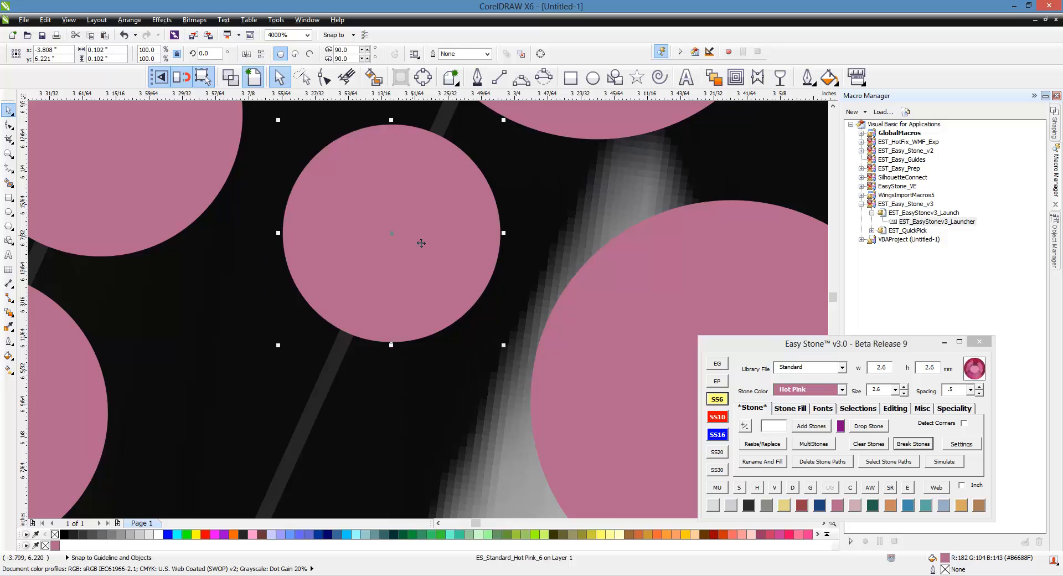
scroll(442, 254, down, 2)
scroll(404, 323, up, 1)
Step: Move the SS10 stone directly below the SS6 stone up the inner column to about X -3.869, Y 6.086 inches
click(390, 344)
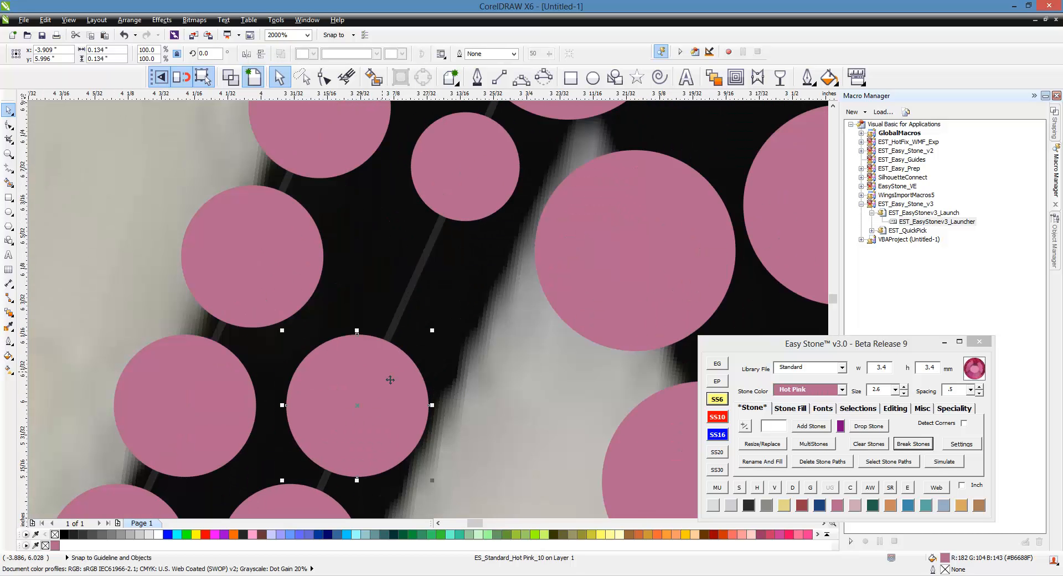
scroll(476, 252, down, 2)
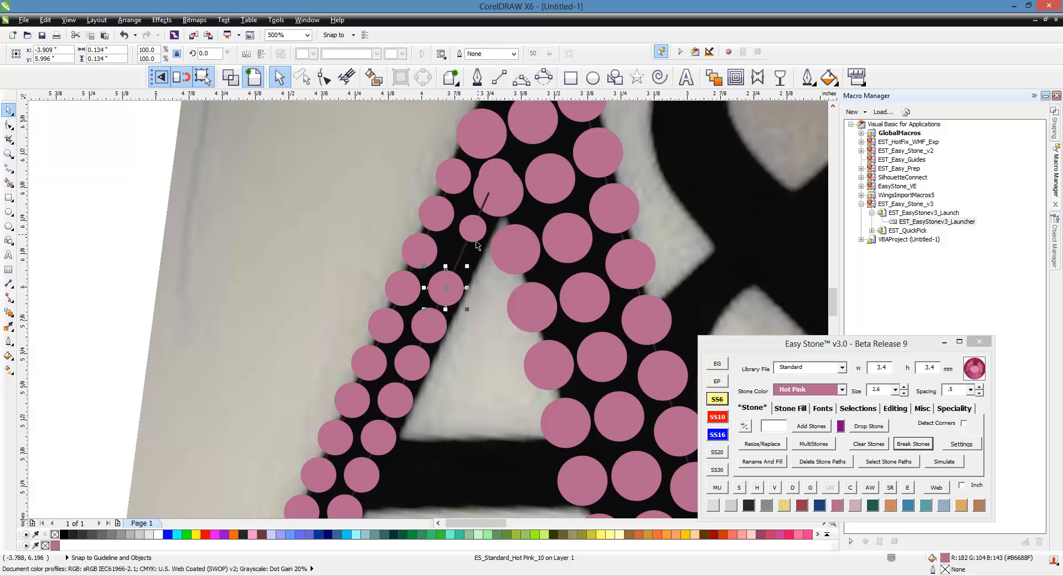
scroll(462, 260, up, 2)
drag(405, 384, 451, 286)
scroll(451, 286, down, 3)
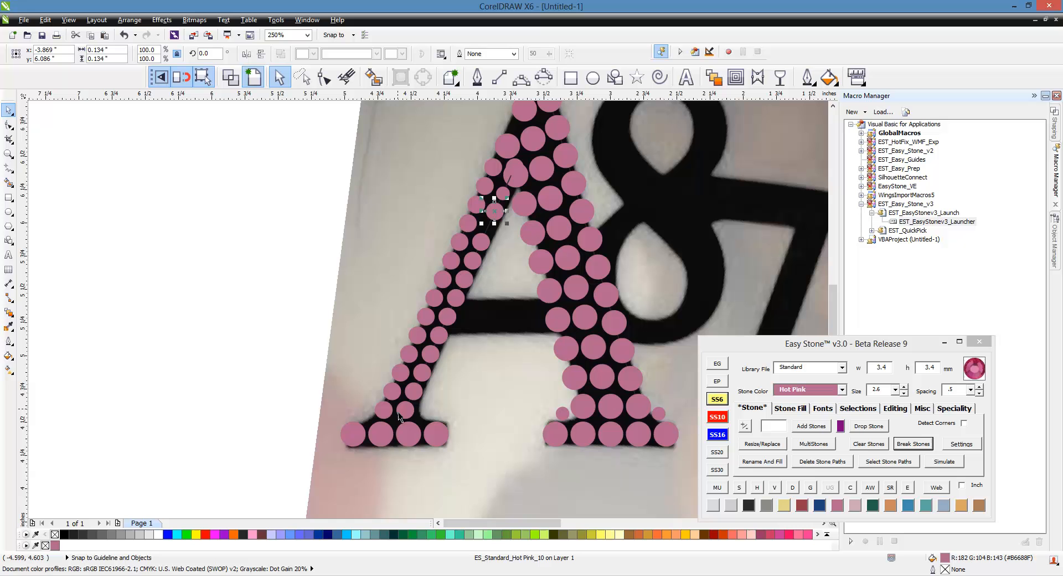
Step: Redistribute the left leg's inner-column SS10 stones evenly between the uppermost SS10 stone and the column's bottom stone
shift+click(407, 418)
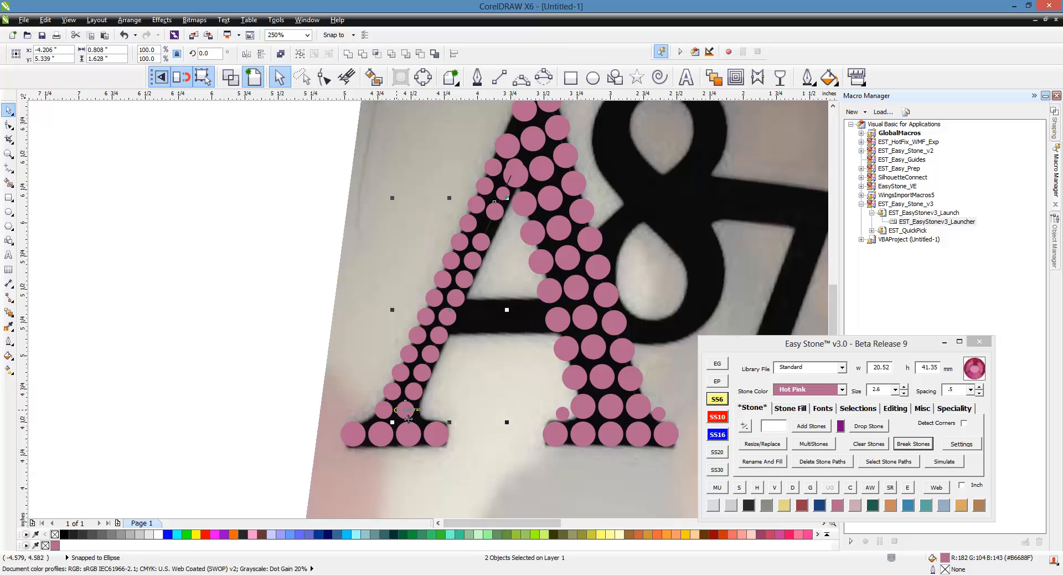
click(740, 488)
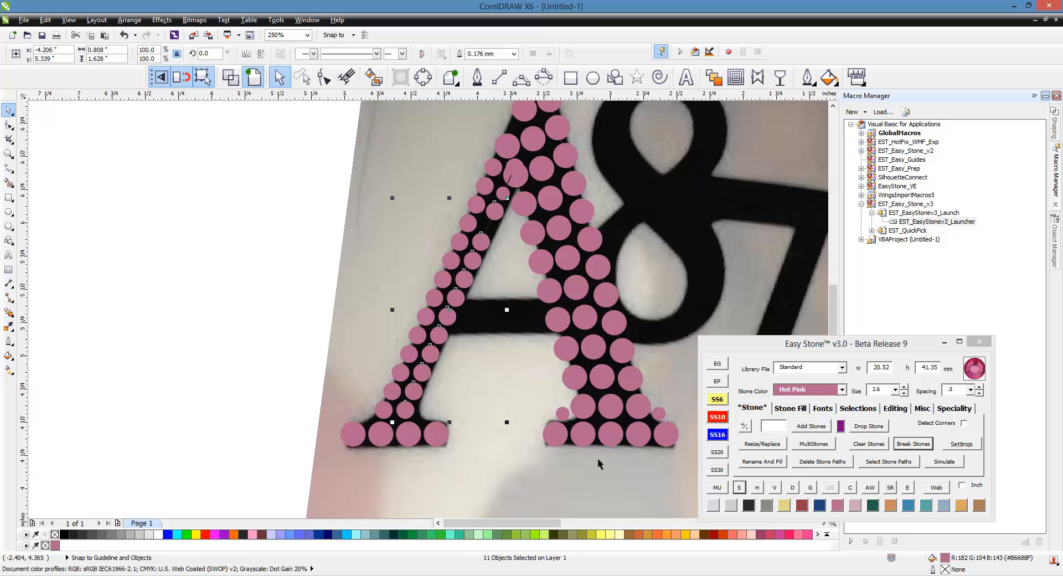
click(759, 489)
click(223, 343)
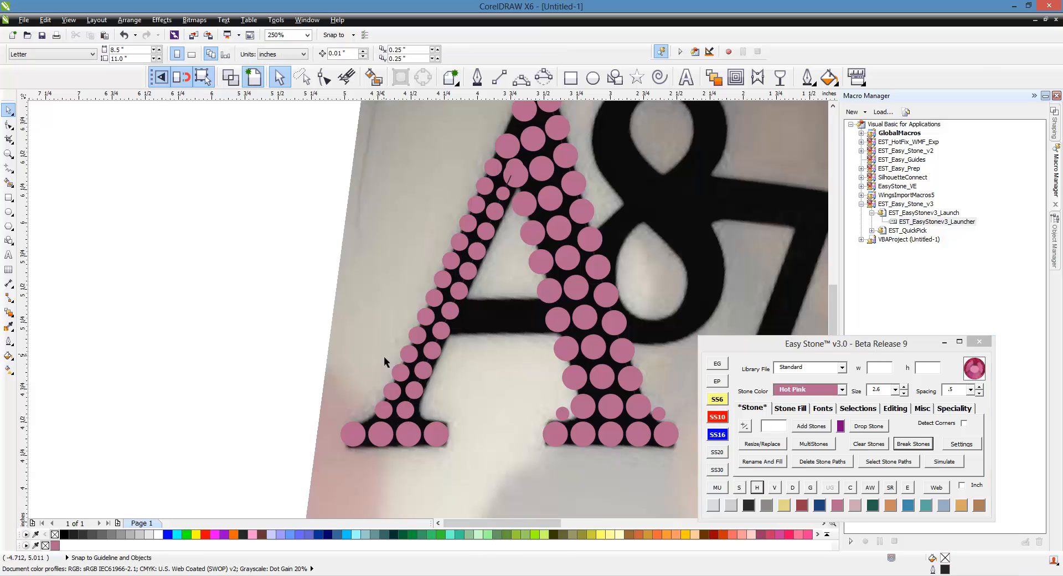
Step: Delete the construction line running through the left leg's inner stone column
scroll(385, 358, up, 3)
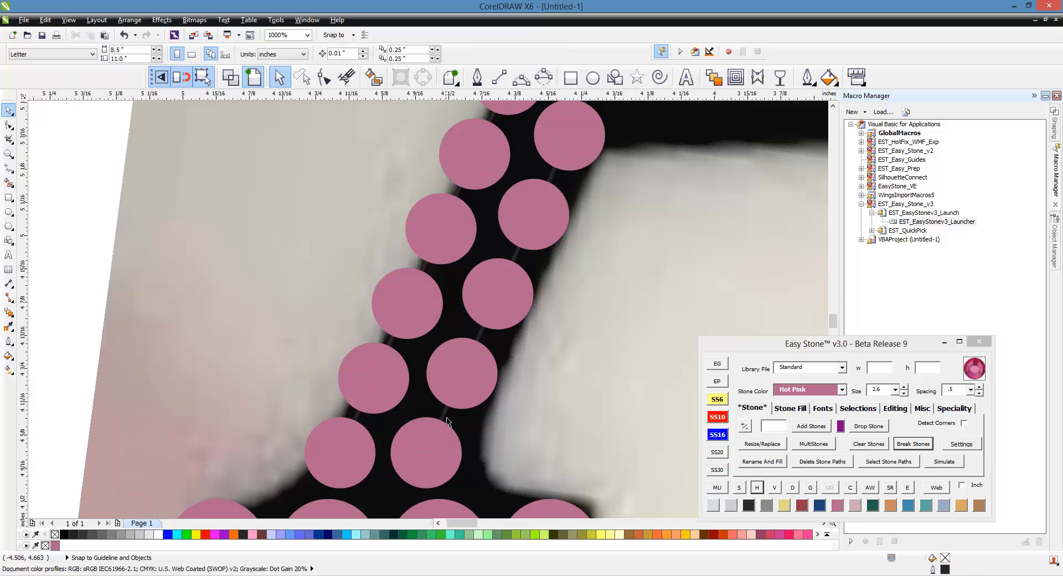
click(449, 423)
key(Delete)
Step: Try to delete the construction line running through the left leg's outer stone column, and undo the deletion
scroll(341, 422, up, 1)
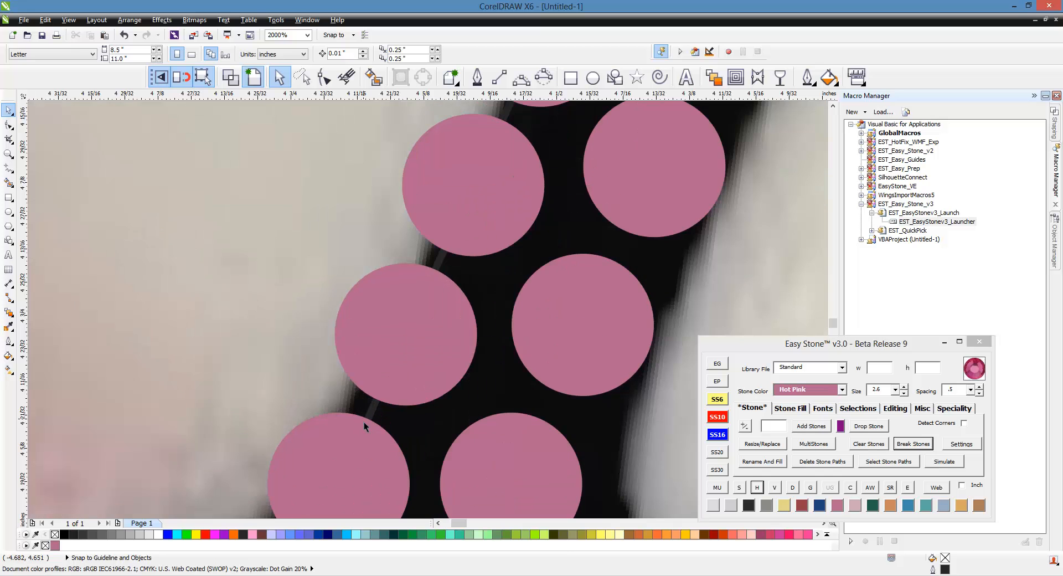
click(364, 422)
key(Delete)
scroll(364, 358, down, 2)
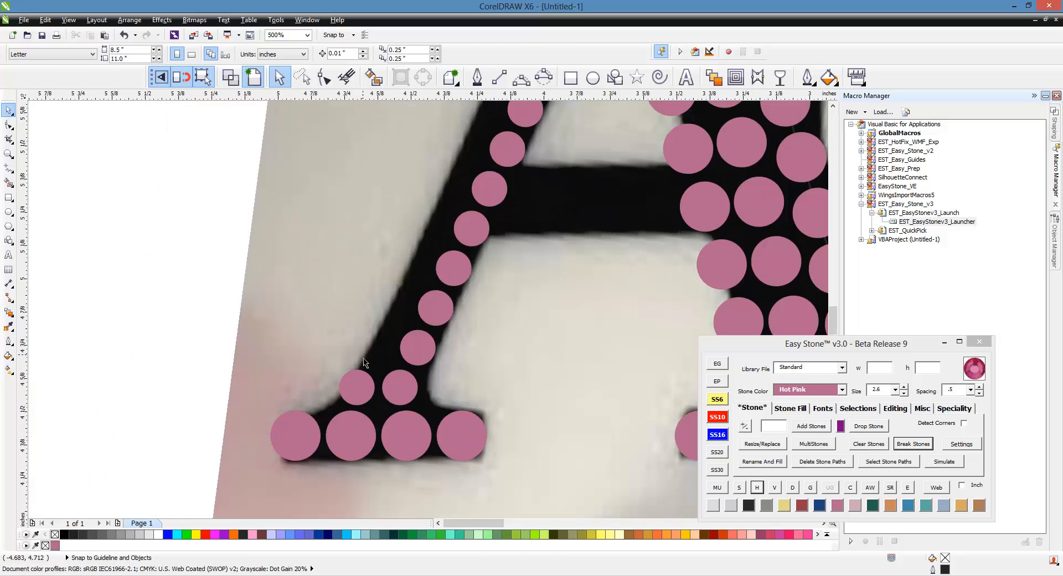
click(410, 339)
scroll(410, 339, down, 3)
click(298, 310)
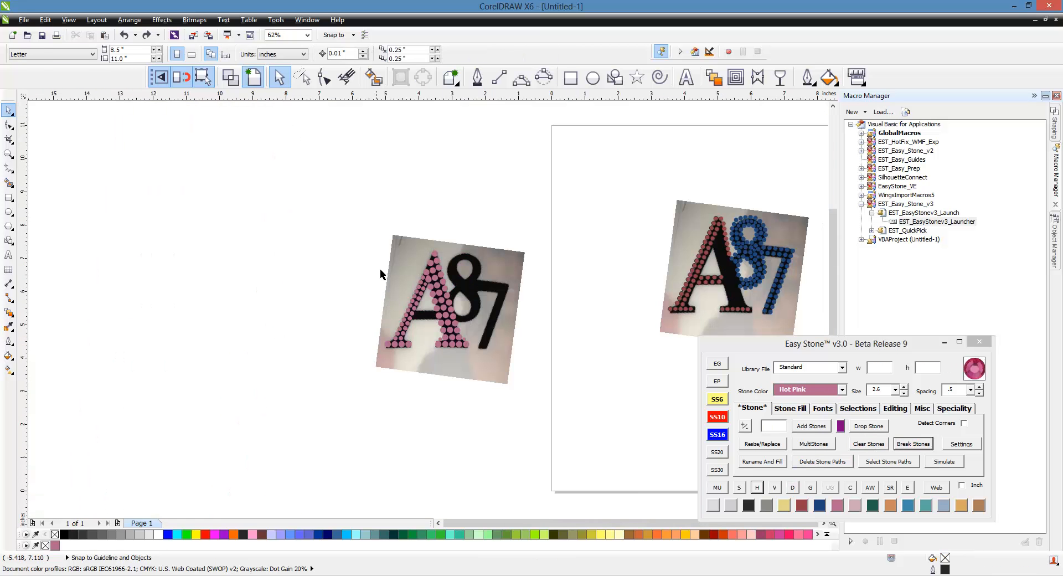
Step: Select all the stones on the pink A and delete their stone paths
scroll(381, 272, up, 1)
drag(261, 194, 632, 481)
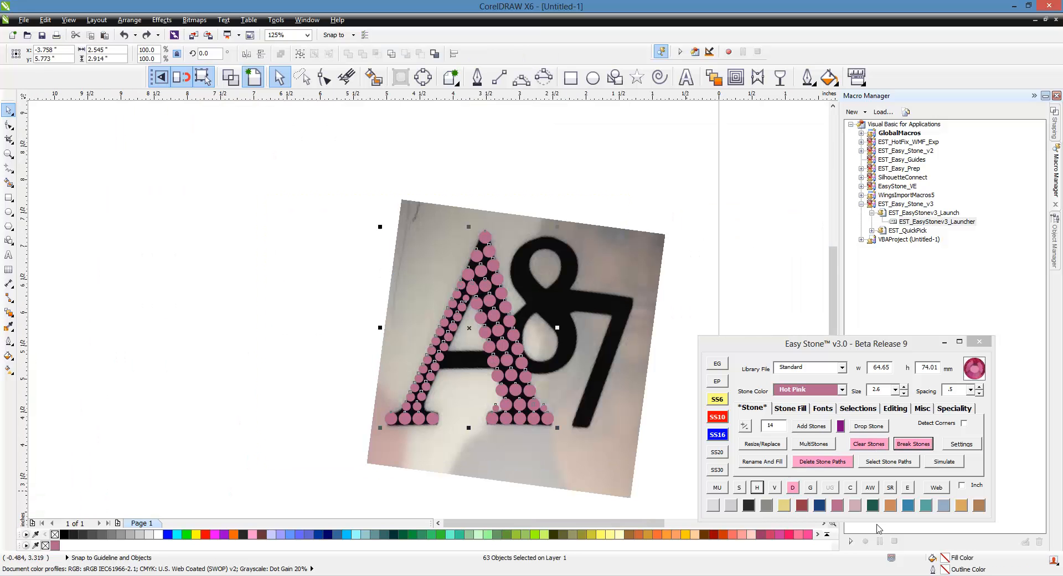
click(826, 464)
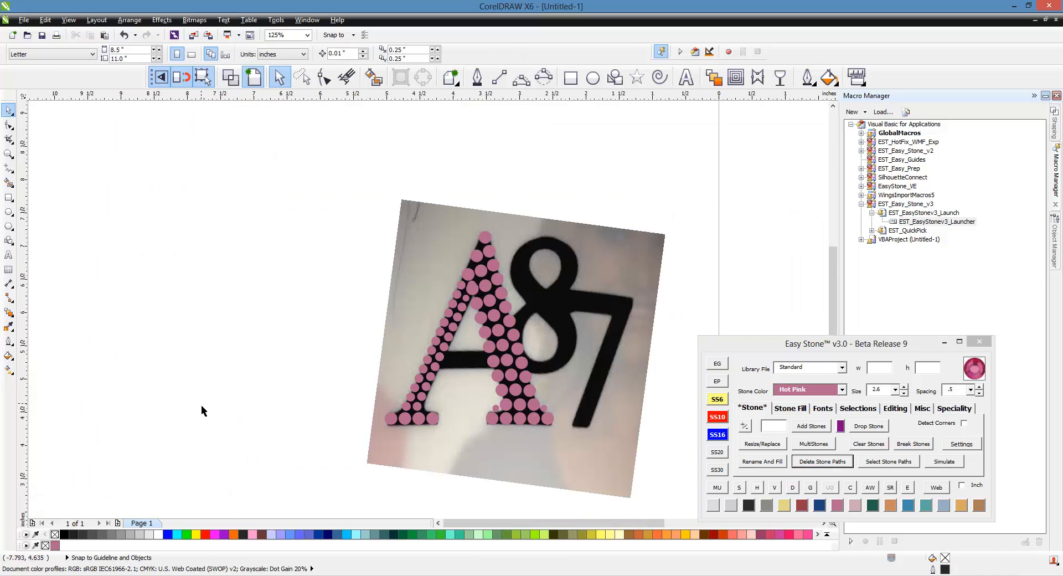
Step: Copy an SS6 corner stone from the A's right foot into the inner corner of the left foot
scroll(536, 451, up, 5)
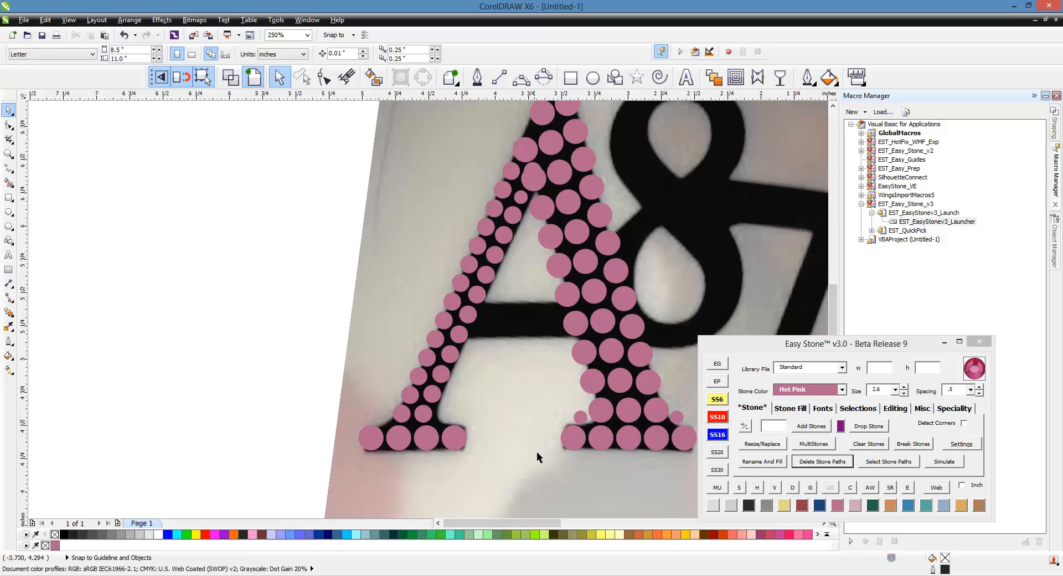
drag(590, 392, 93, 395)
scroll(566, 433, down, 2)
scroll(311, 402, up, 3)
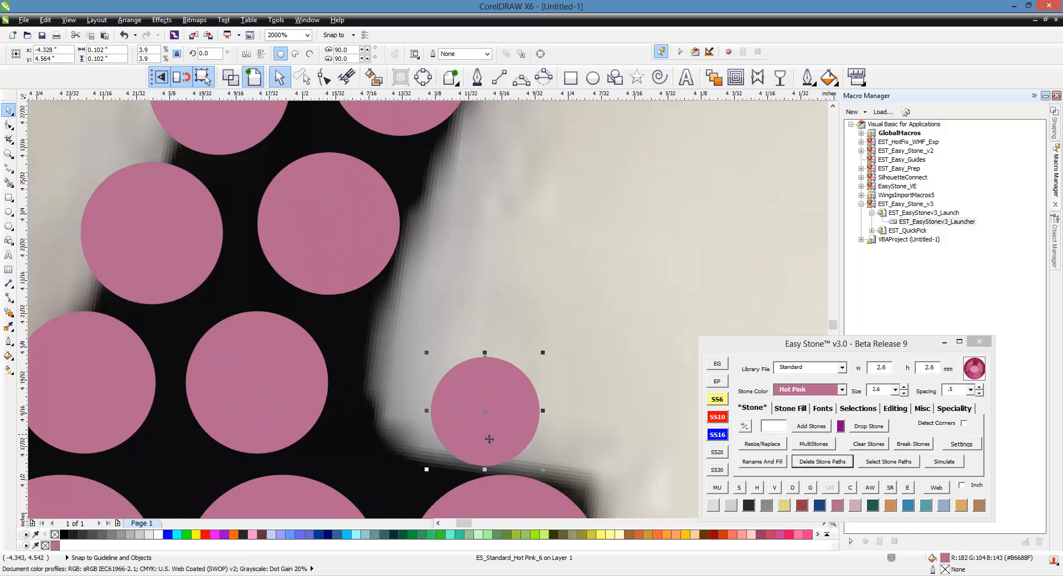
drag(327, 413, 307, 412)
drag(410, 431, 412, 431)
Step: Copy the SS6 stone from the left foot's inner corner to the same foot's outer corner
scroll(668, 436, down, 2)
drag(546, 438, 319, 445)
scroll(294, 408, down, 3)
click(231, 384)
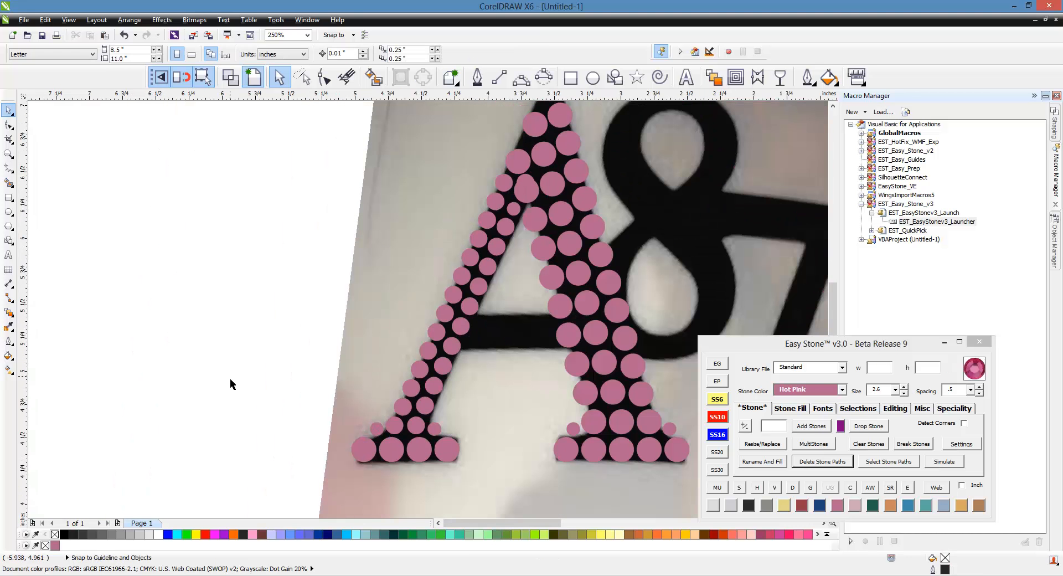
Step: Delete the SS10 stone that overlaps the SS16 stone where the left leg's inner column meets the thick stroke
scroll(388, 213, down, 2)
scroll(472, 179, up, 5)
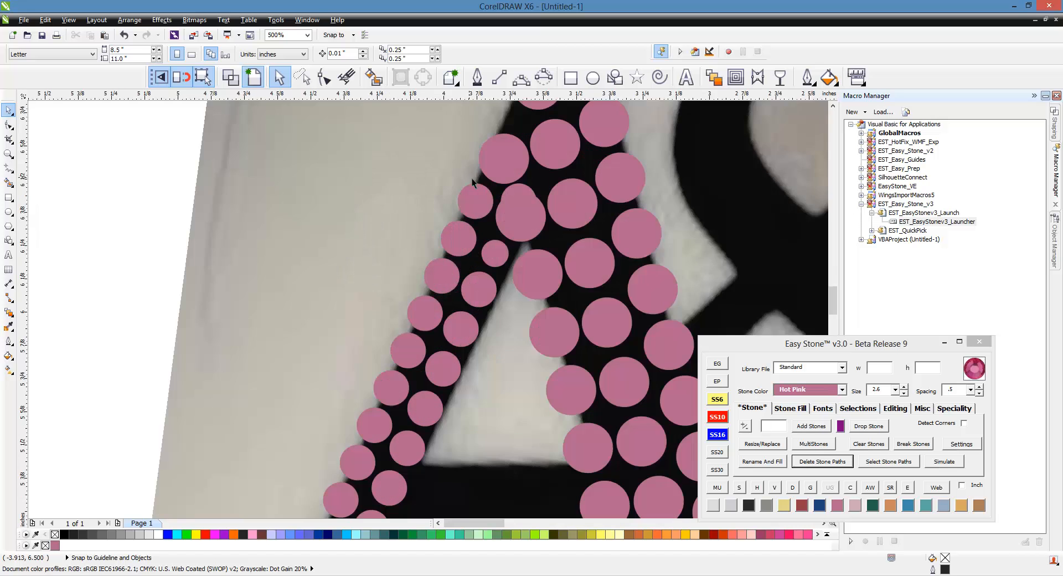
click(521, 198)
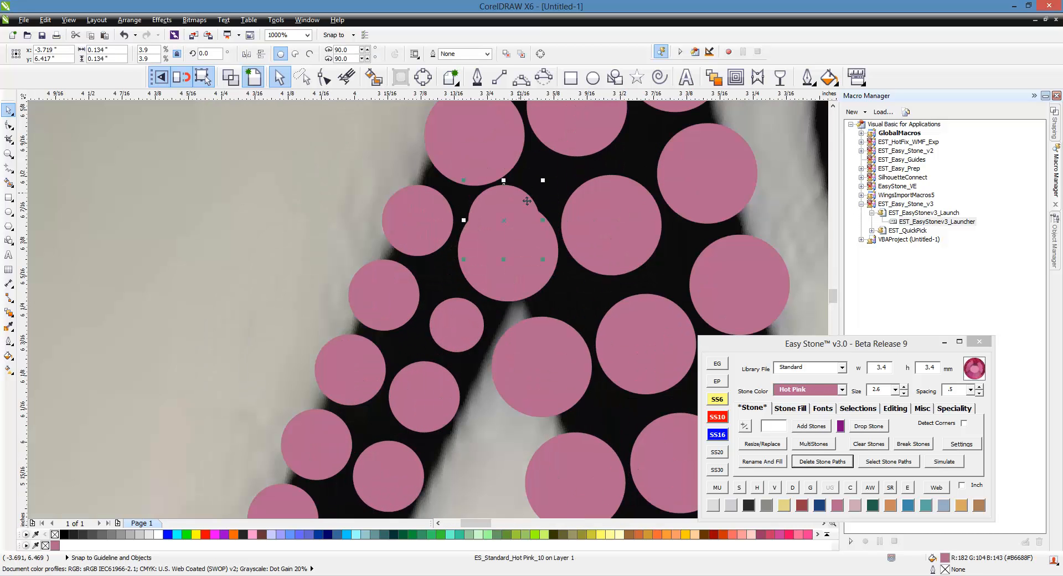
key(Escape)
scroll(483, 236, down, 3)
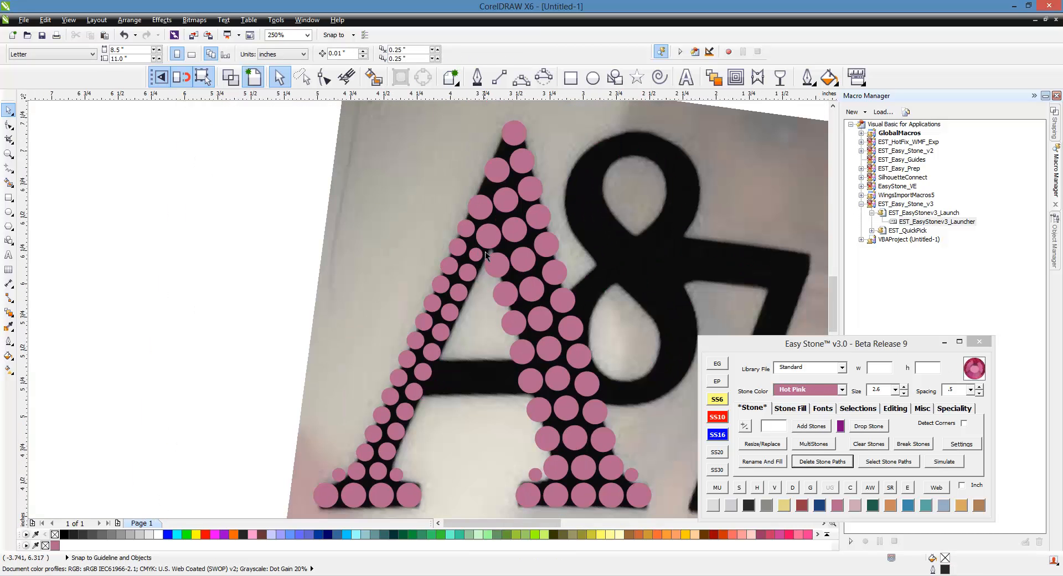
Step: Copy the two left-leg SS10 stones at the crossbar's left end to its right end, one for each row
scroll(469, 423, up, 1)
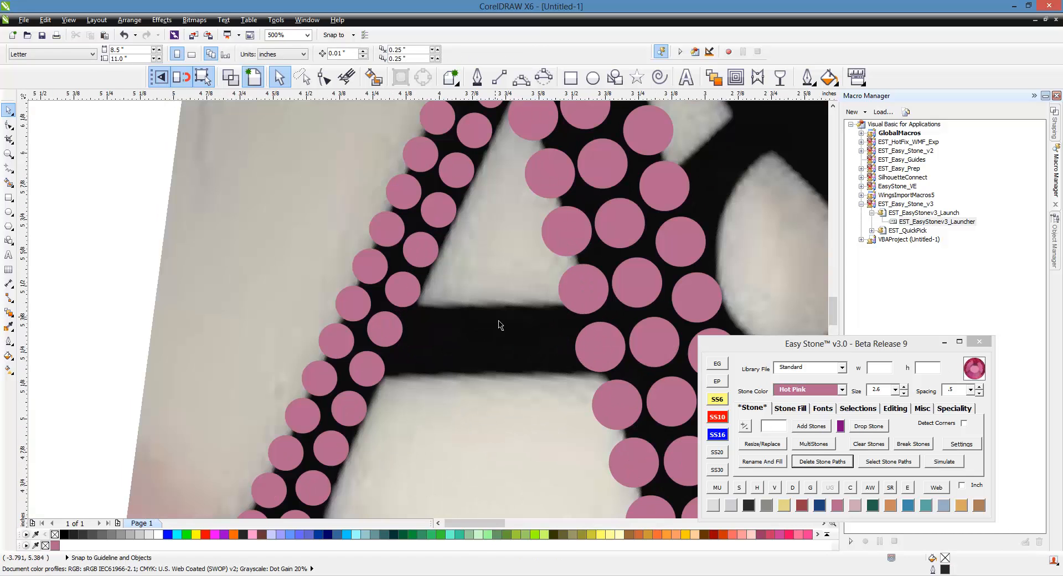
scroll(503, 326, up, 1)
click(293, 357)
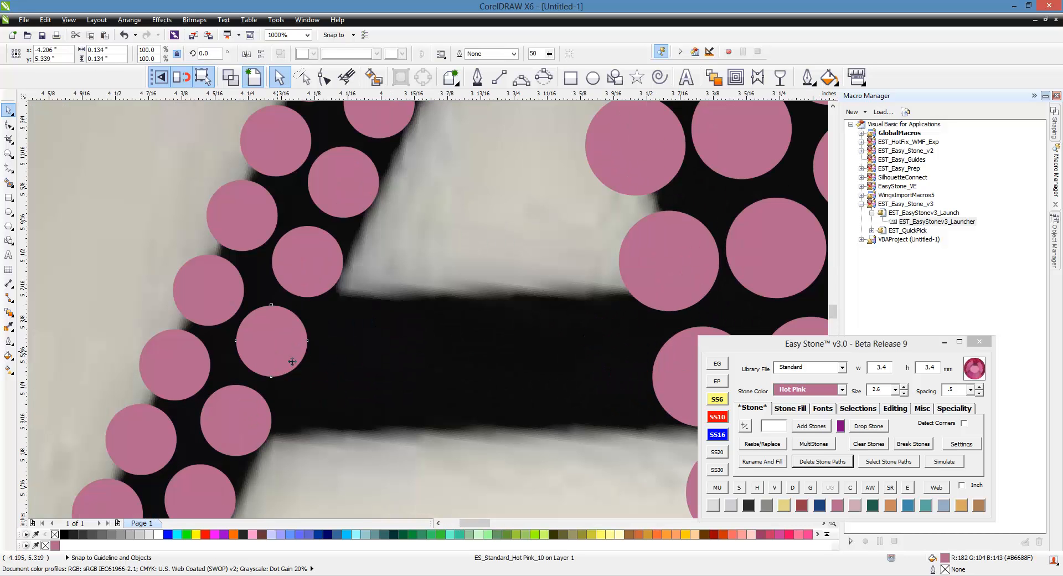
drag(293, 361, 624, 466)
Step: Fill the crossbar's upper and lower rows with evenly spaced SS10 stones between each row's two end stones
click(613, 358)
shift+click(273, 348)
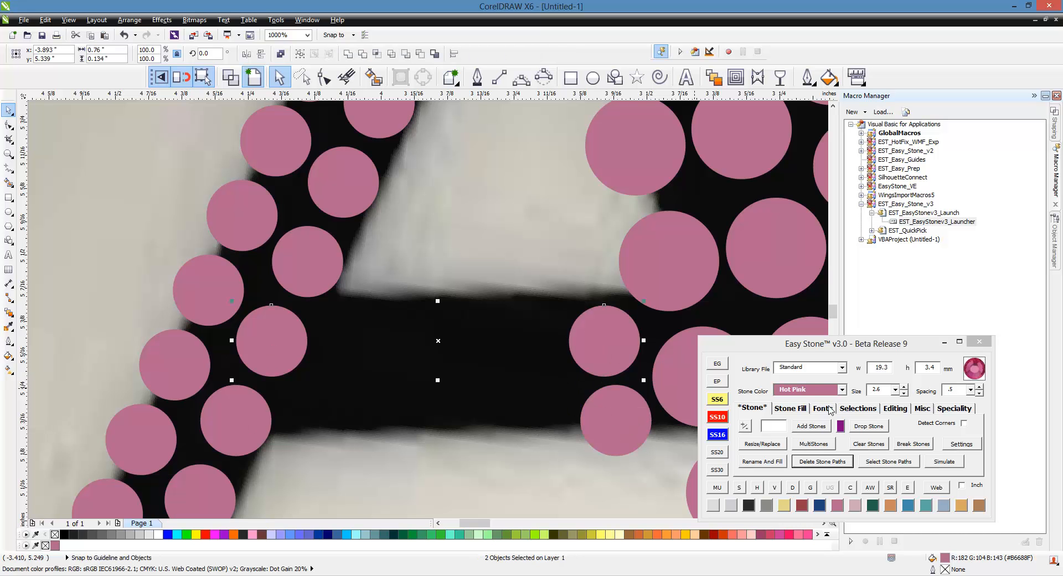
click(812, 426)
click(265, 425)
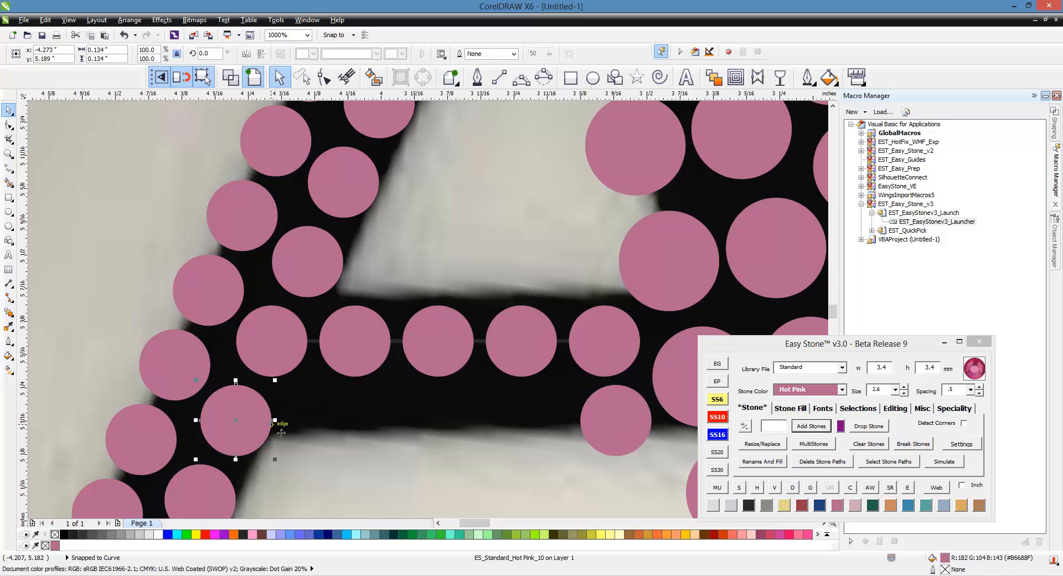
shift+click(612, 441)
click(815, 427)
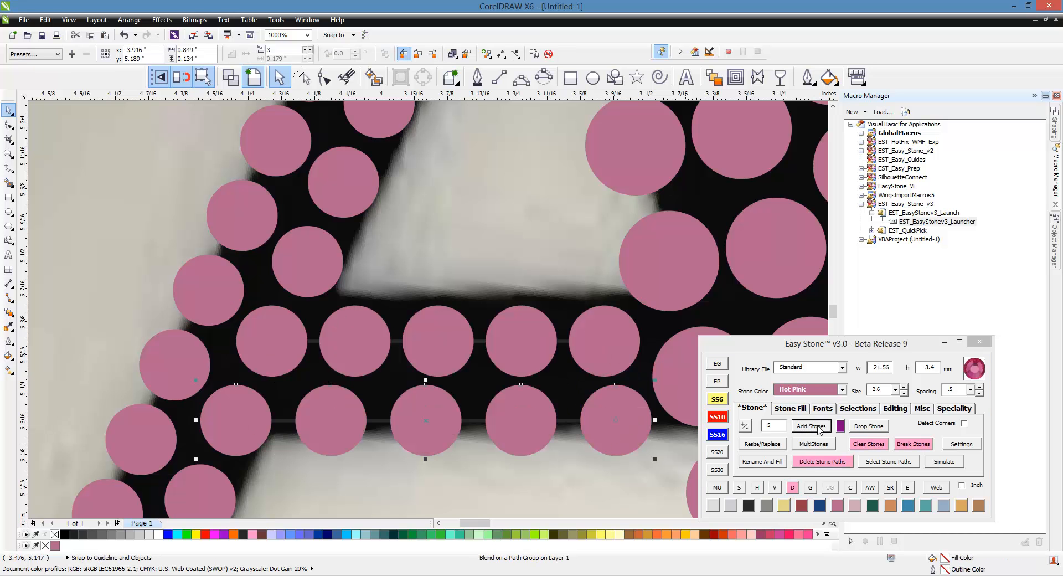
Step: Delete the stone paths running through both crossbar rows
click(811, 462)
click(516, 350)
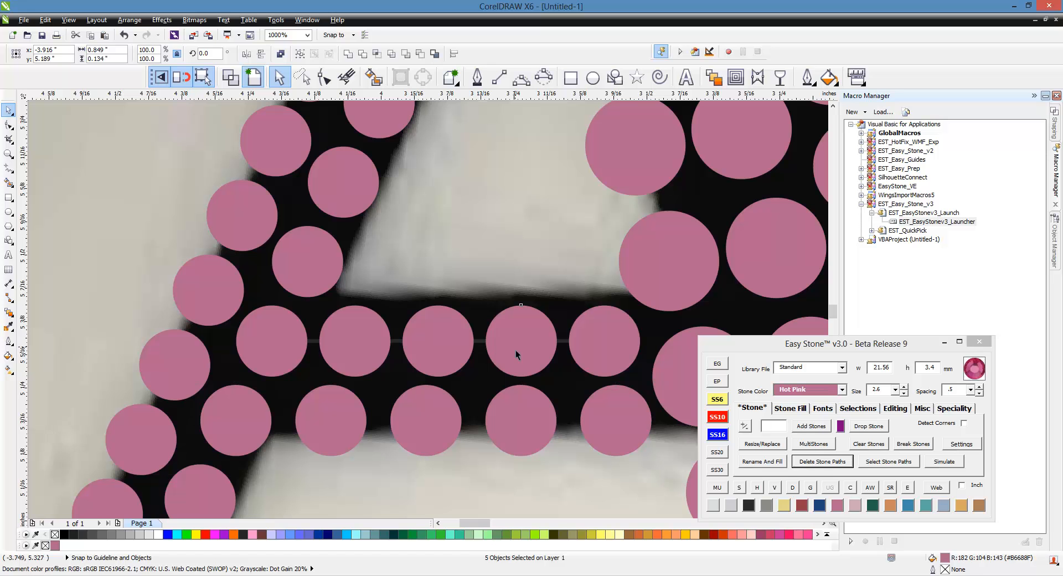
click(527, 487)
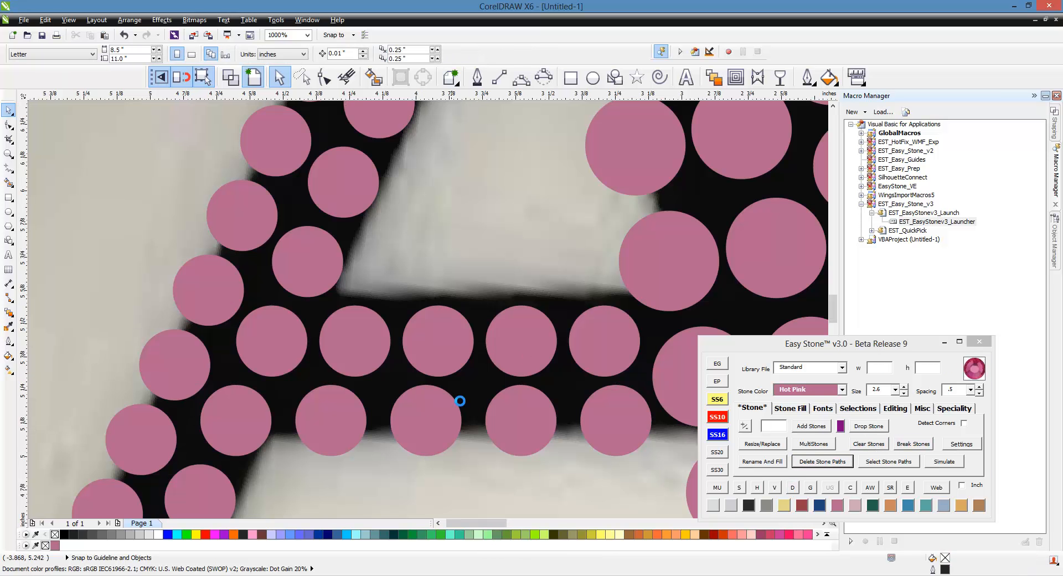
Step: Change the uppermost left-edge SS16 stone below the A's tip to SS10 and reposition it against the stroke's left edge
scroll(460, 404, down, 2)
scroll(244, 268, down, 1)
scroll(369, 233, up, 2)
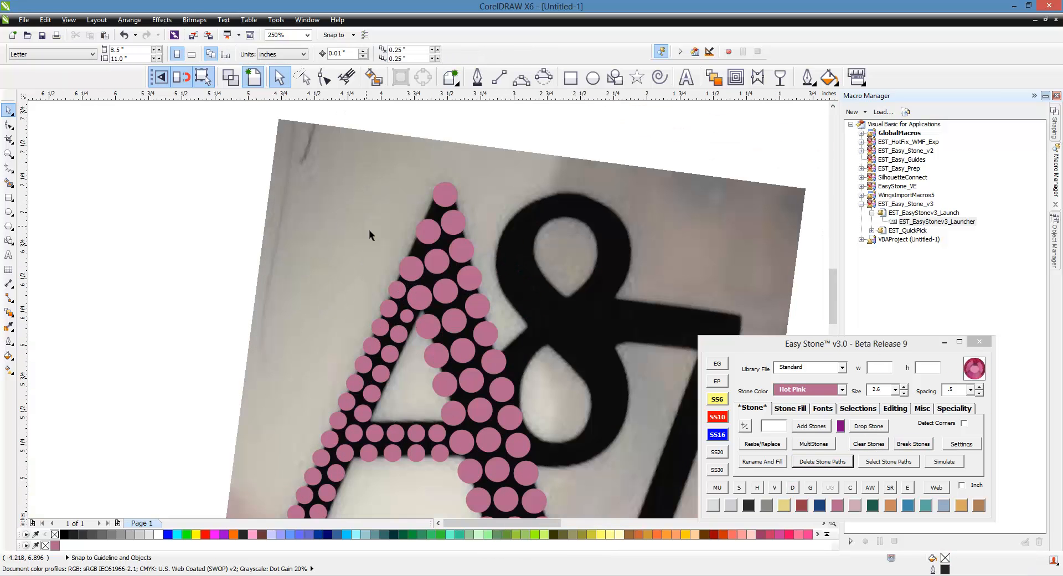
scroll(491, 238, up, 1)
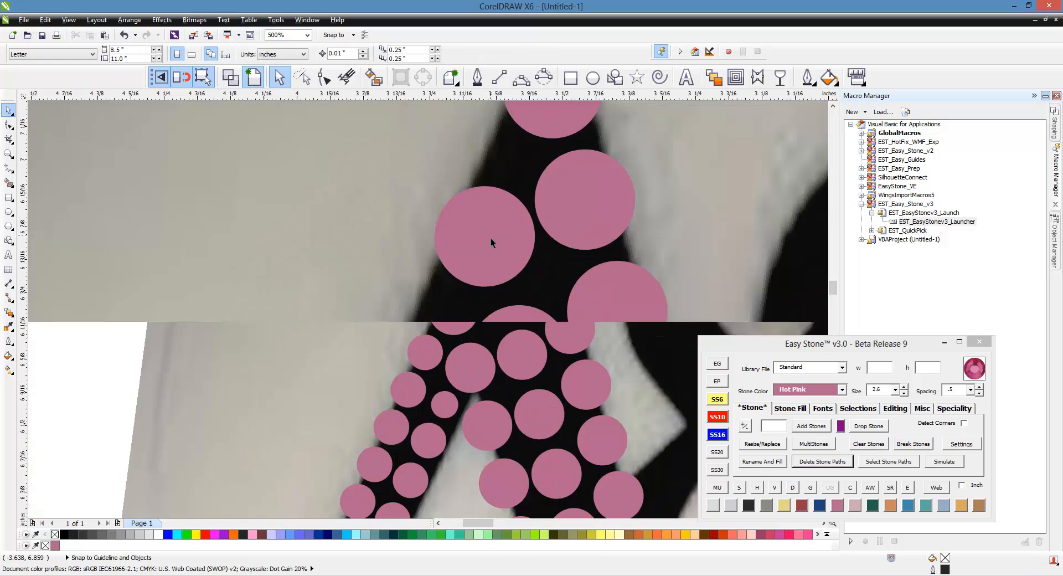
scroll(491, 239, down, 1)
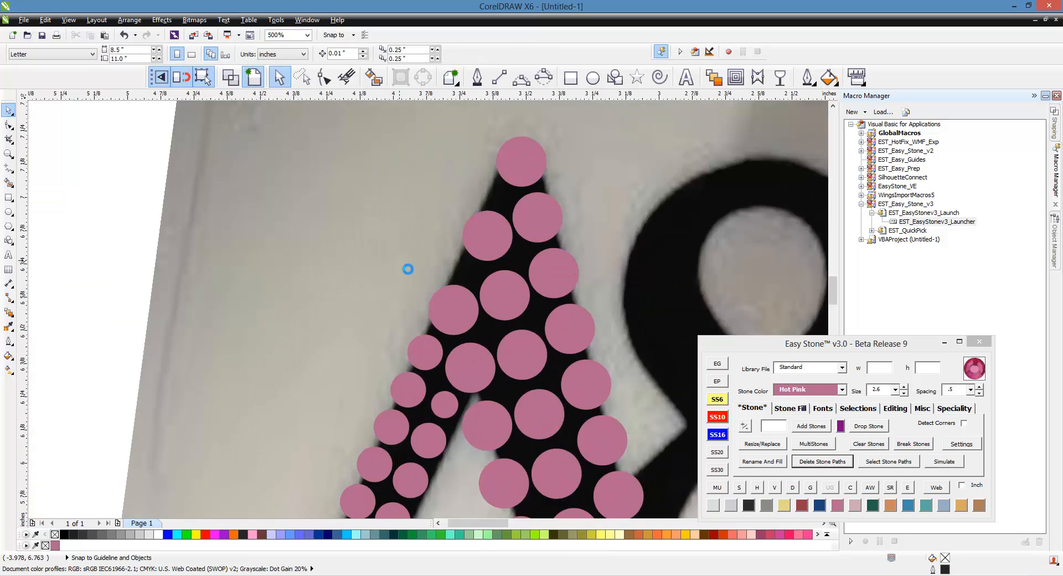
scroll(399, 271, down, 1)
scroll(351, 270, down, 1)
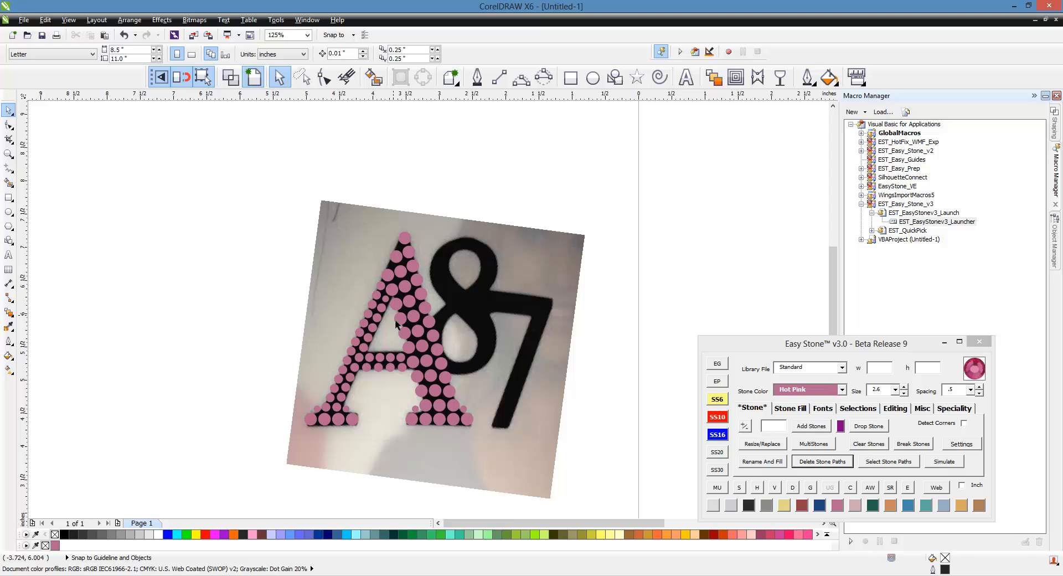
scroll(408, 391, up, 3)
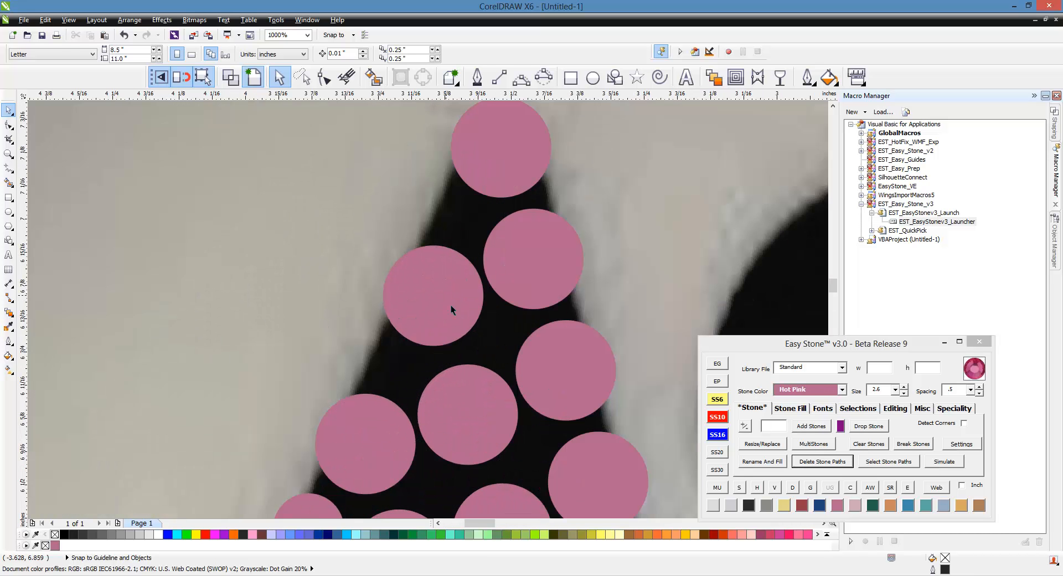
click(451, 305)
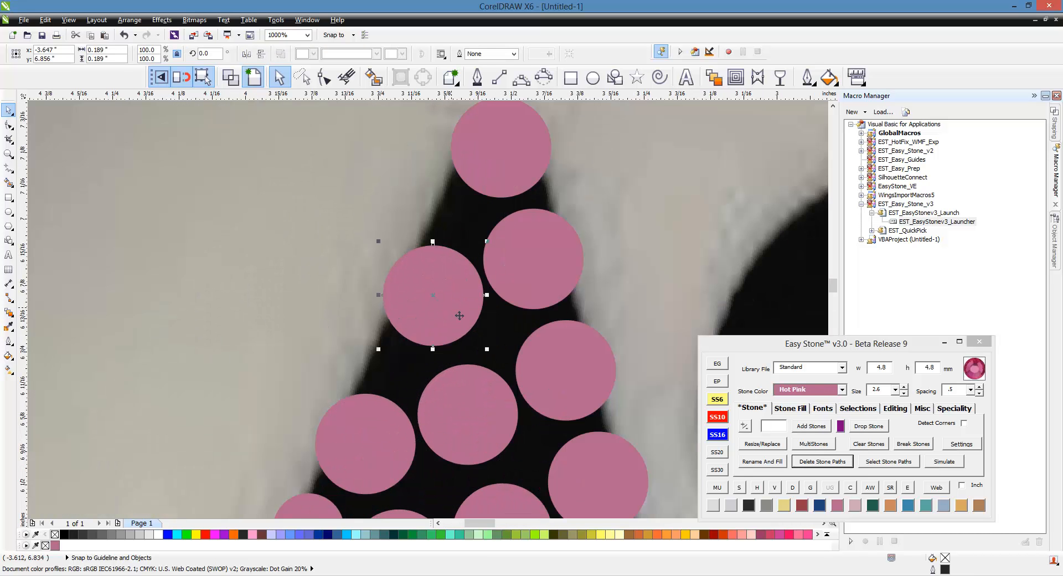
click(716, 417)
scroll(451, 316, up, 2)
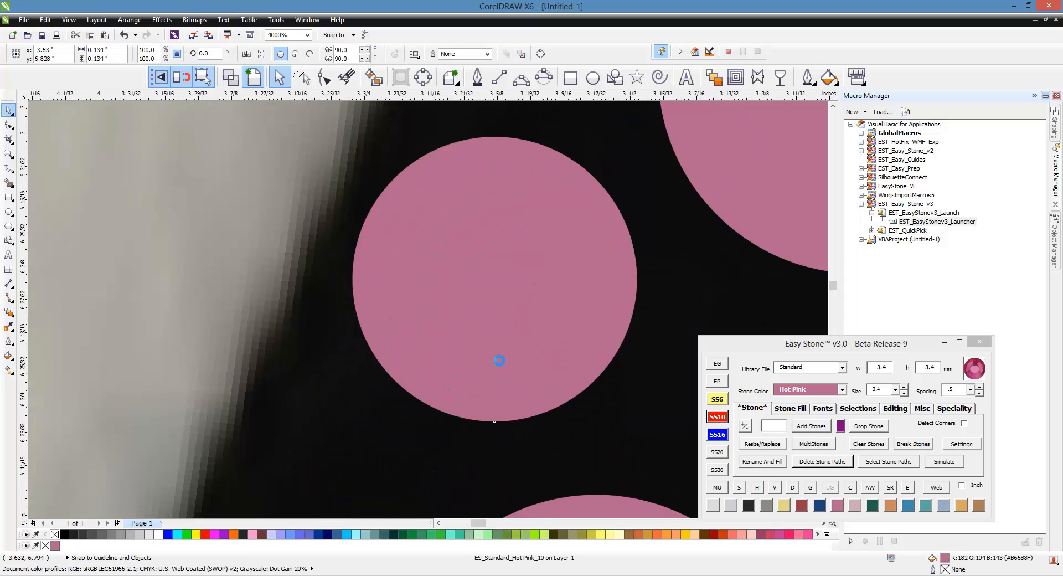
scroll(499, 361, down, 2)
drag(522, 358, 517, 344)
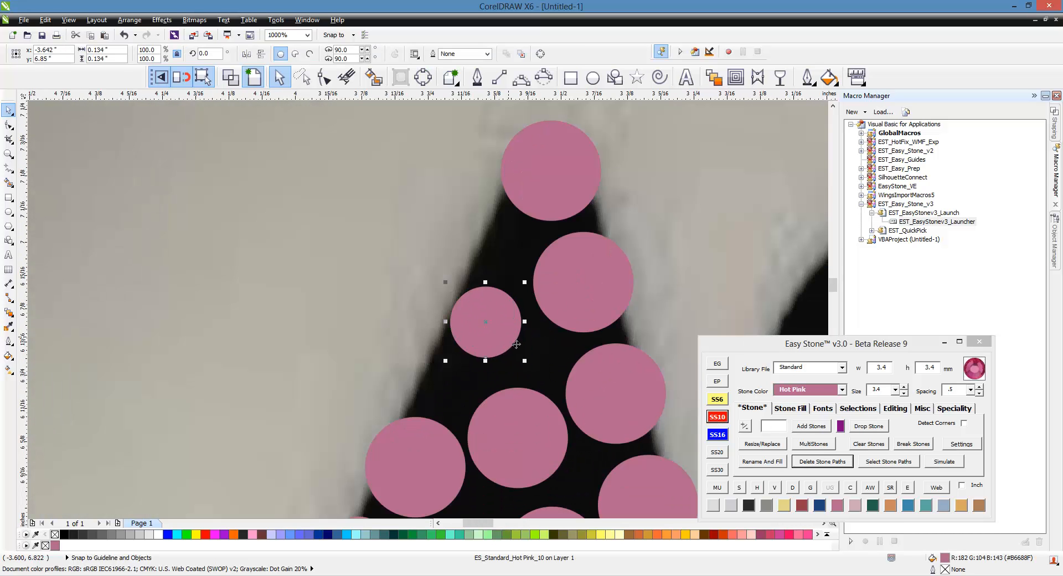
Step: Copy the apex's SS10 stone just below it along the left edge and change the copy to SS6
scroll(501, 371, down, 1)
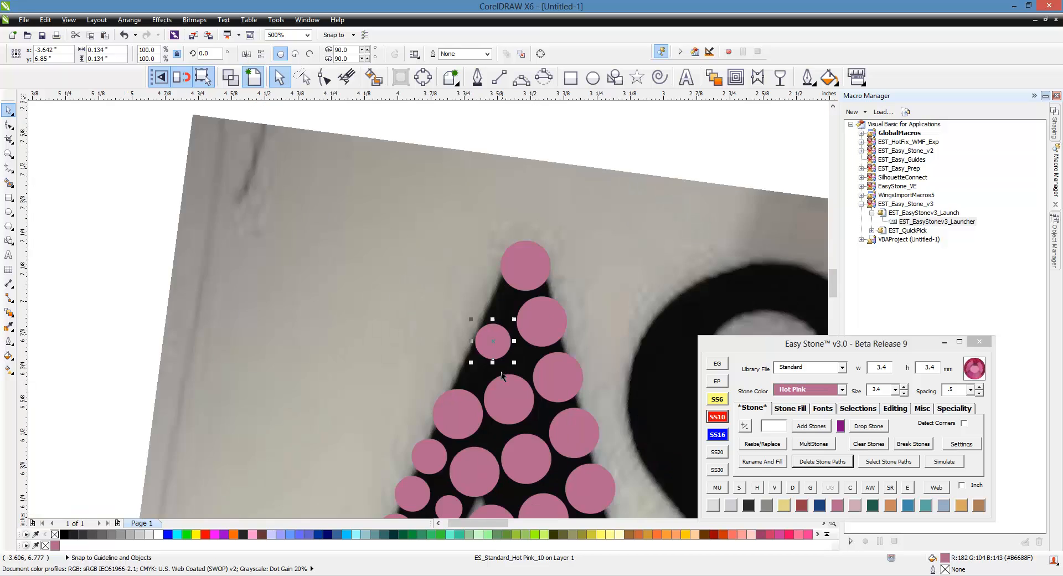
scroll(488, 395, up, 1)
scroll(487, 394, down, 1)
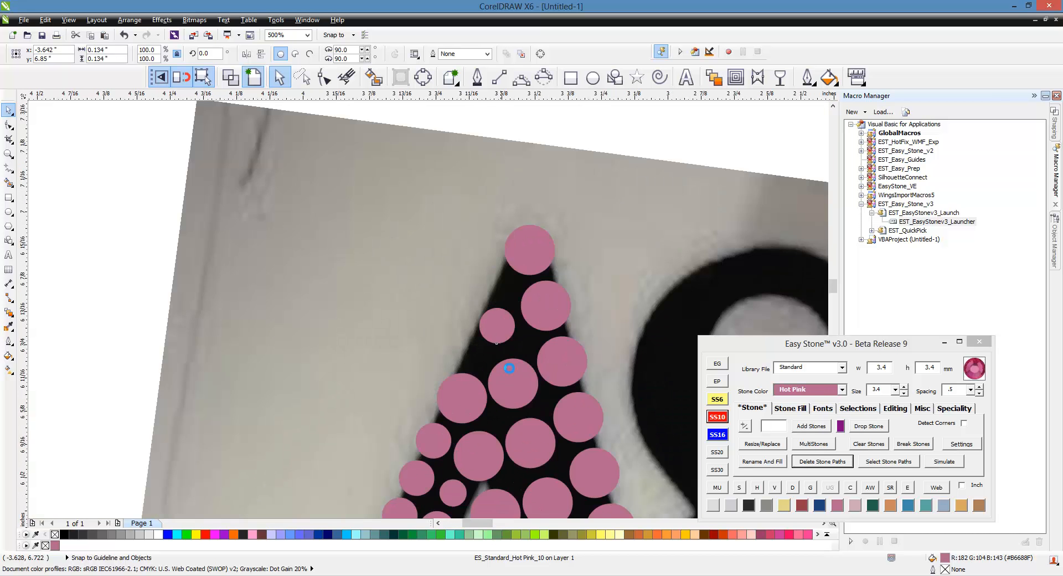
scroll(502, 343, up, 2)
drag(499, 289, 428, 406)
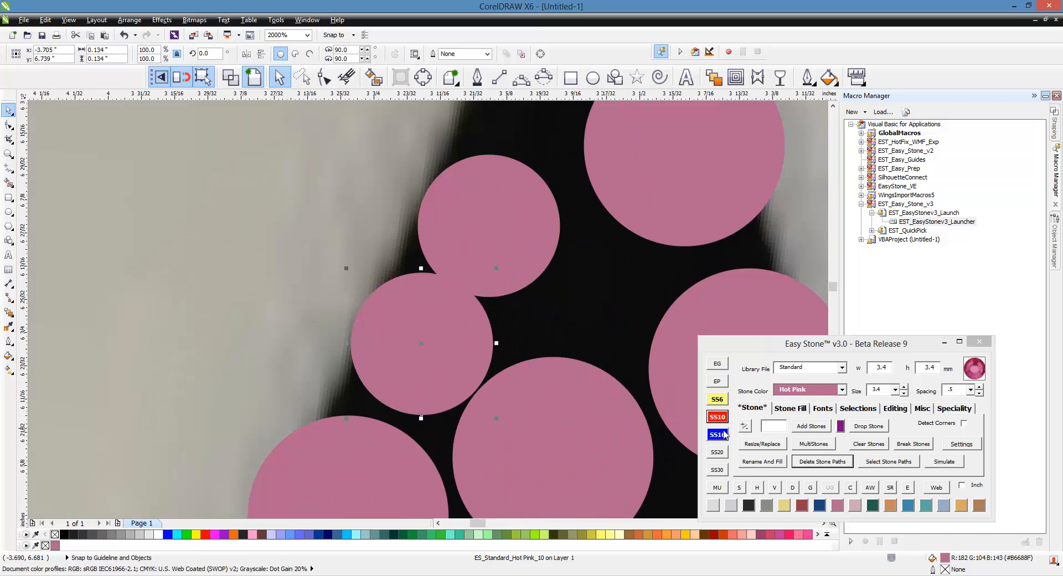
click(716, 399)
Step: Copy the SS6 stone above the left-edge SS10 stone, just under the A's tip, and fine-tune its position
drag(447, 358, 501, 234)
scroll(441, 364, down, 1)
scroll(501, 299, up, 1)
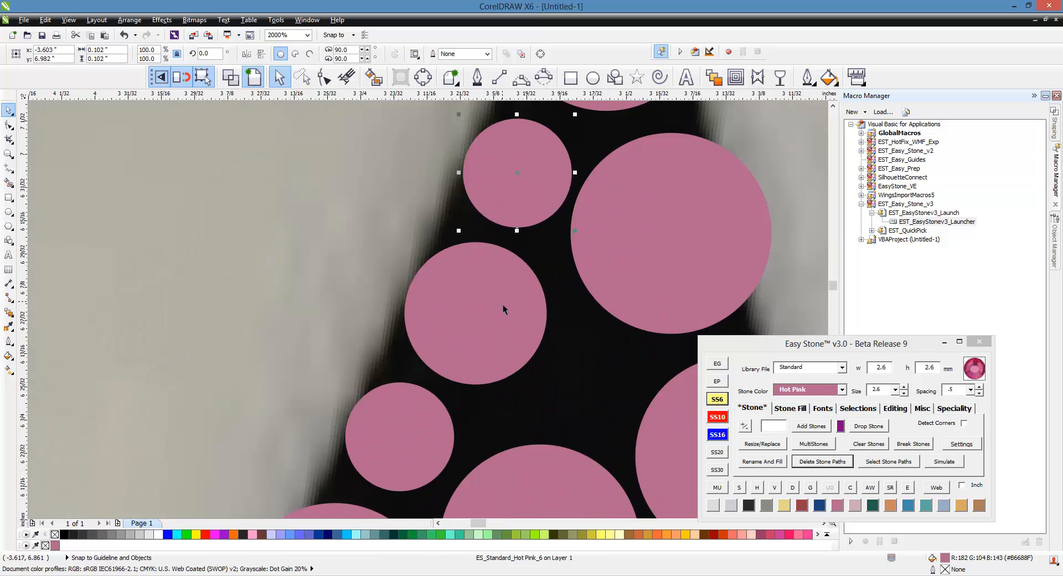
click(503, 309)
scroll(428, 295, down, 1)
click(412, 368)
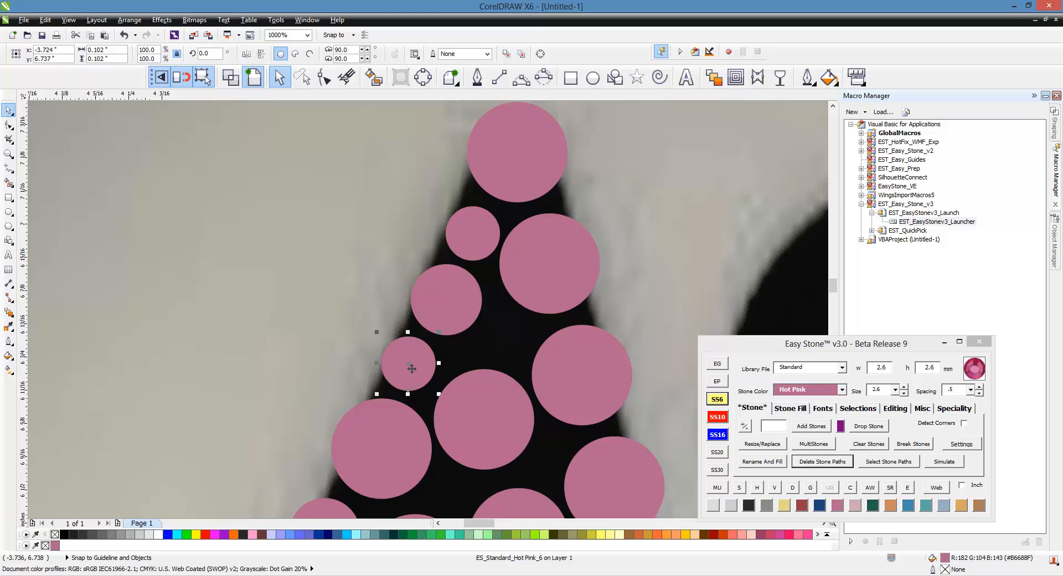
scroll(453, 306, up, 1)
drag(383, 385, 489, 179)
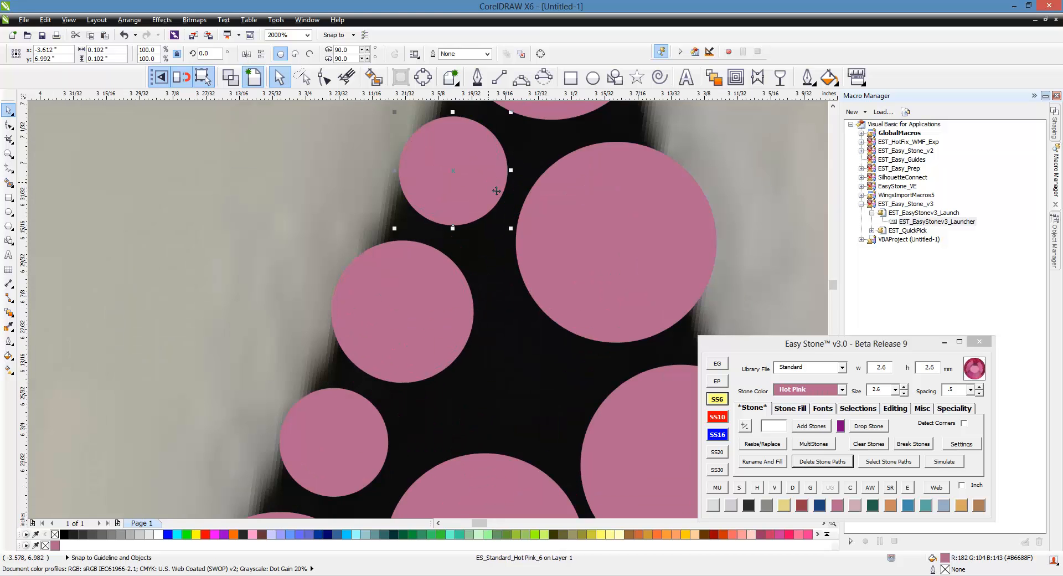
Step: Change the uppermost SS16 stone in the apex's middle column to SS10, and arrange it and a copy one above the other
scroll(497, 190, down, 1)
click(509, 389)
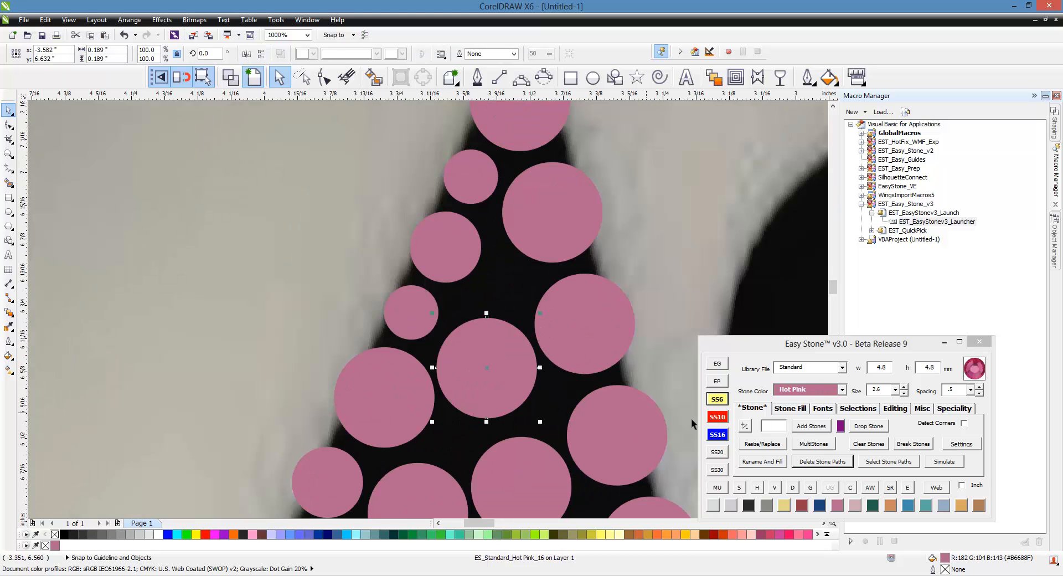
click(714, 417)
drag(504, 391, 498, 339)
right_click(497, 339)
drag(520, 417, 518, 417)
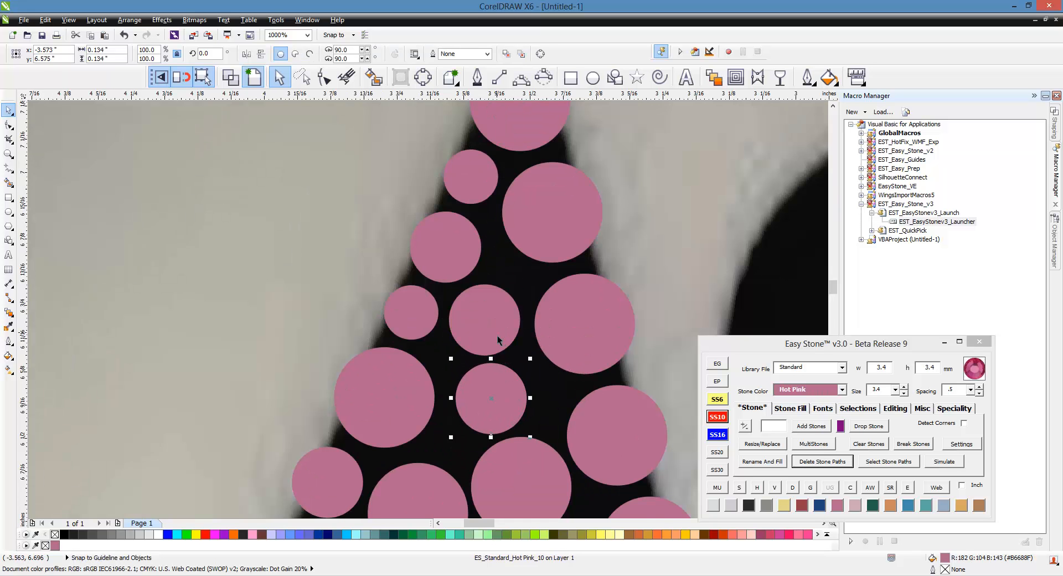
click(498, 336)
scroll(464, 255, down, 2)
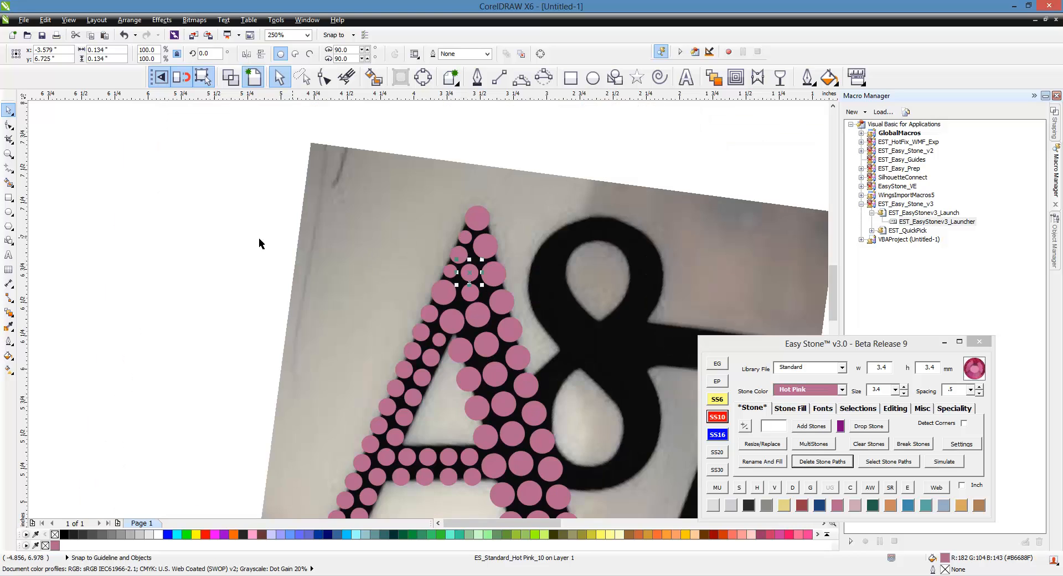
Step: Change the lower of the two middle SS10 stones to SS6 and place a copy beside it to fill the gap
scroll(459, 285, up, 2)
click(532, 309)
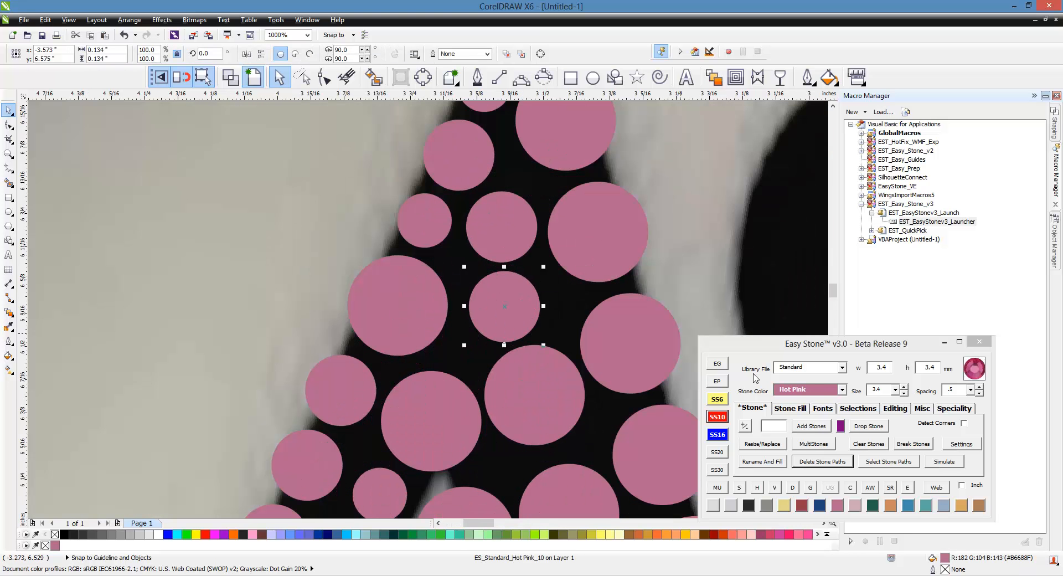
scroll(753, 379, up, 1)
click(718, 398)
drag(606, 324, 555, 344)
right_click(556, 344)
drag(708, 309, 701, 302)
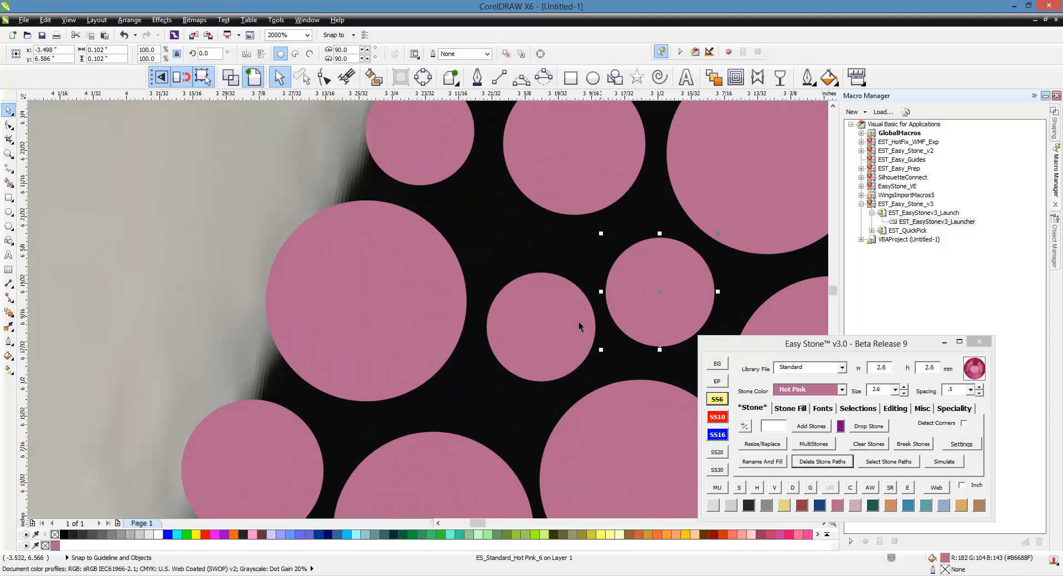
Step: Nudge the new left SS6 stone and the SS10 stone above it to even out the gaps in the apex
drag(580, 326, 574, 333)
drag(580, 197, 574, 222)
click(554, 316)
scroll(479, 314, down, 2)
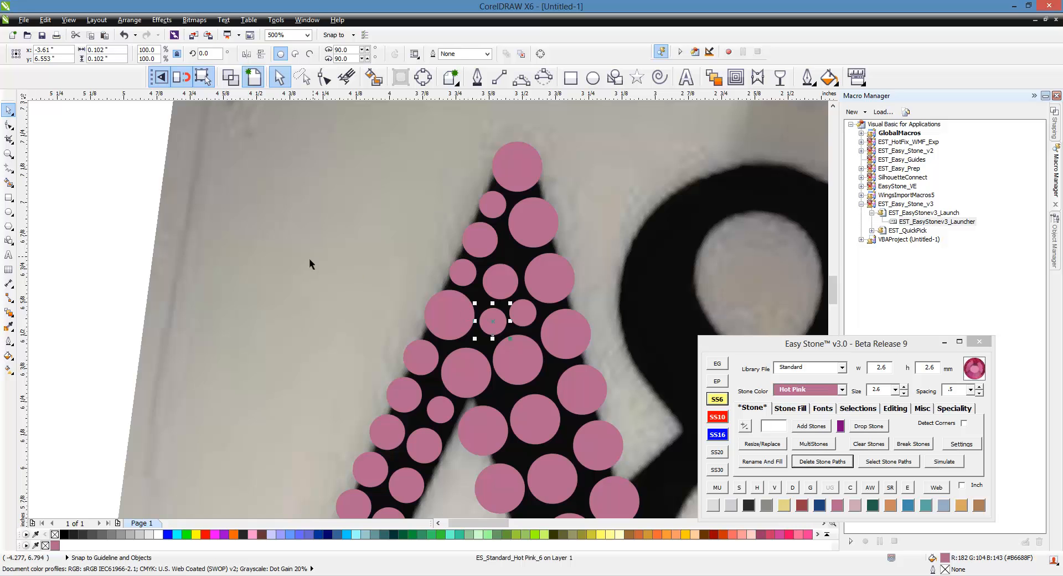
Step: Inspect the stone spacing in the A's apex and across the whole letter
scroll(484, 244, up, 2)
scroll(484, 244, down, 2)
scroll(514, 233, up, 1)
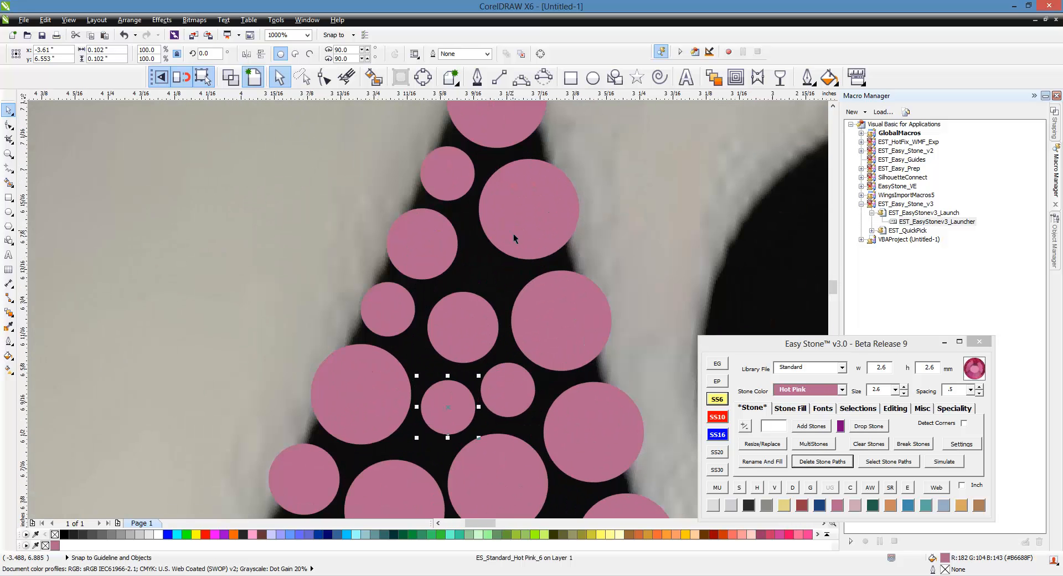
click(514, 232)
scroll(476, 201, down, 2)
click(217, 205)
scroll(294, 181, down, 1)
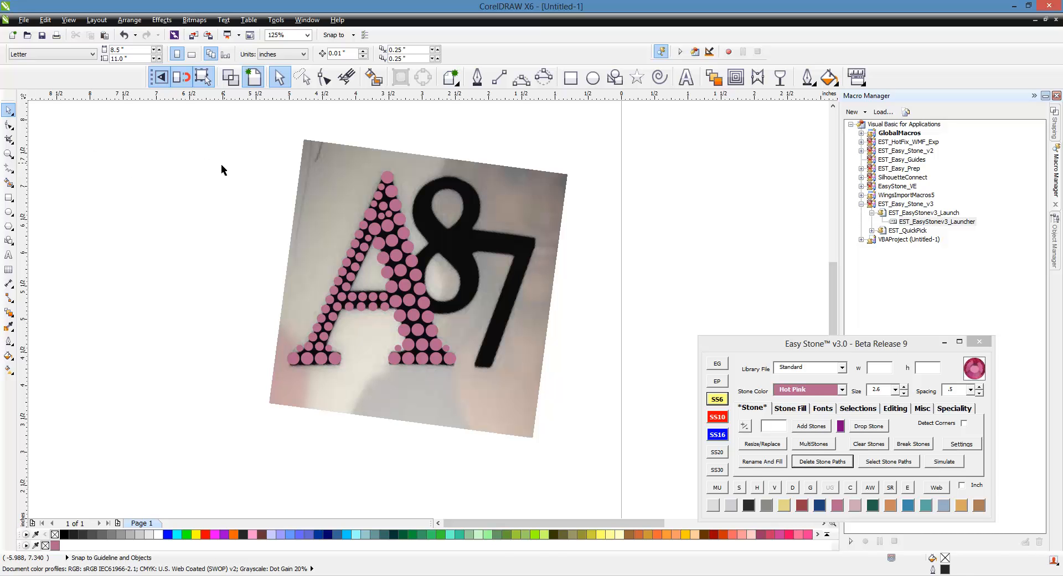
Step: Place a copy of all the A's stones on the blank area beside the lettering photo
drag(198, 146, 496, 402)
scroll(564, 359, down, 2)
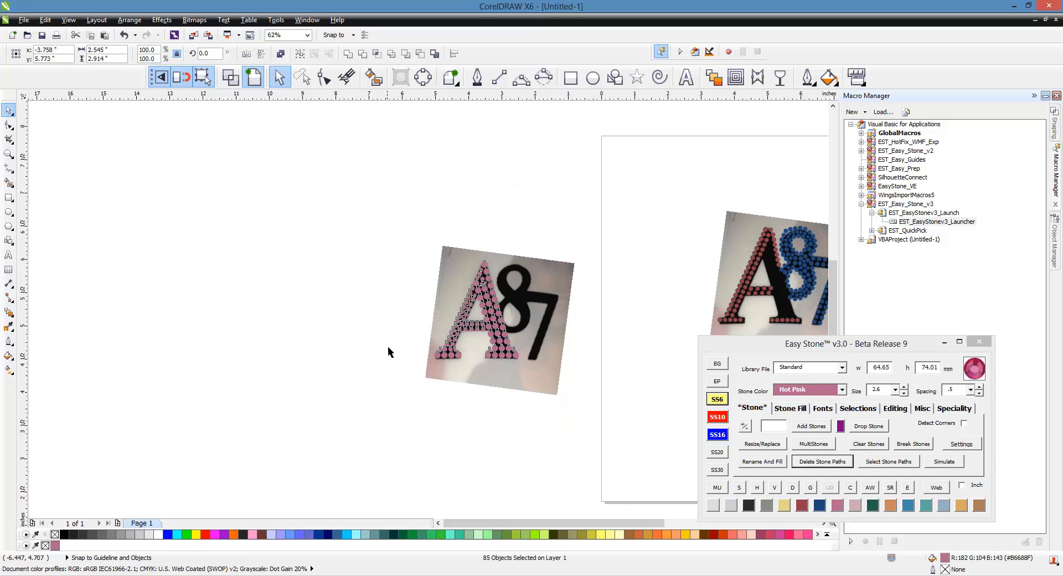
scroll(388, 347, up, 2)
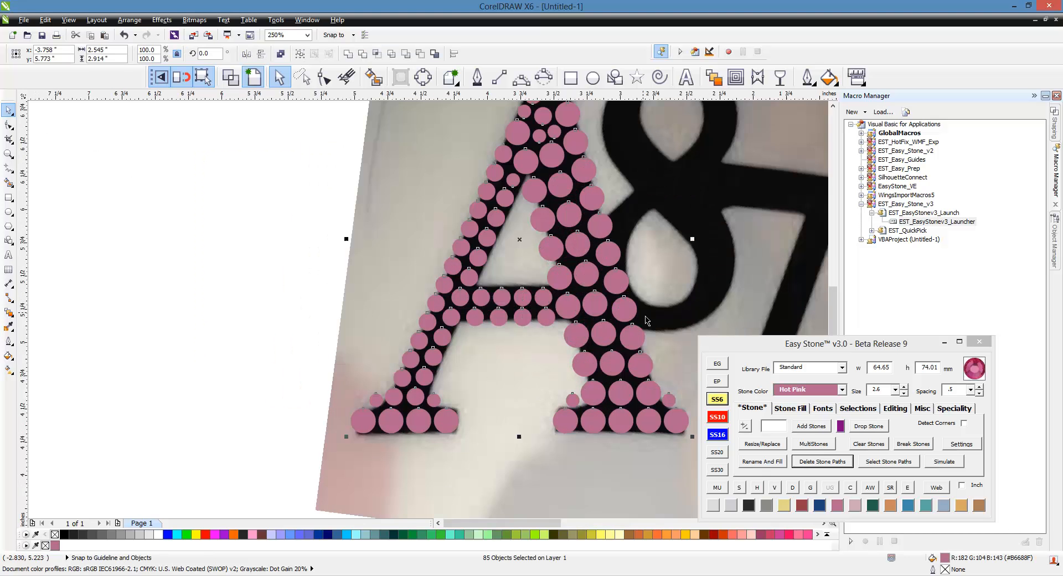
scroll(620, 317, up, 2)
drag(640, 337, 171, 336)
right_click(175, 337)
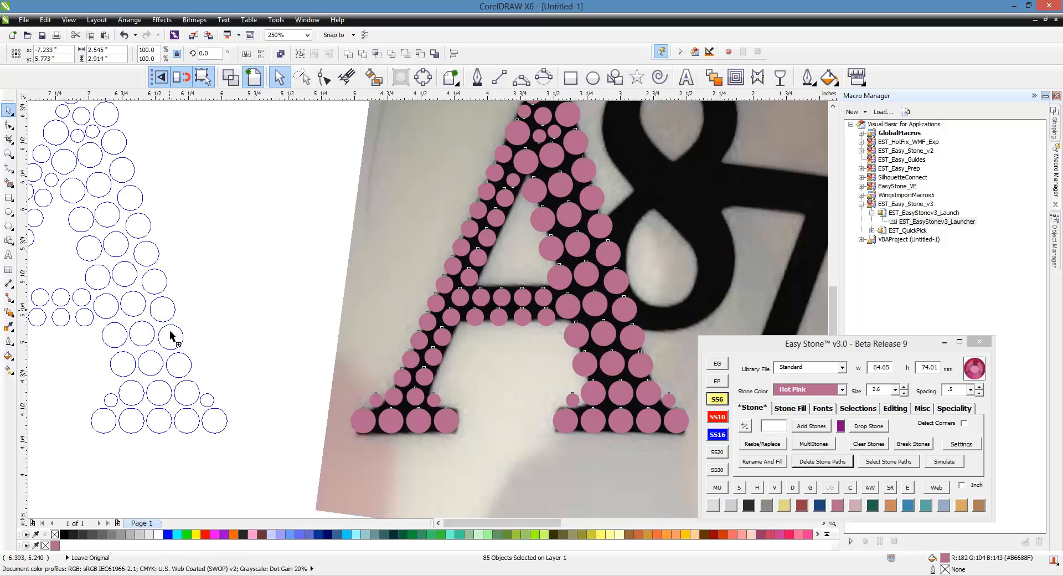
scroll(171, 337, down, 1)
drag(357, 309, 246, 308)
Step: Add a black weed box behind the copied A and examine how its stones read on black
click(348, 201)
drag(354, 165, 76, 444)
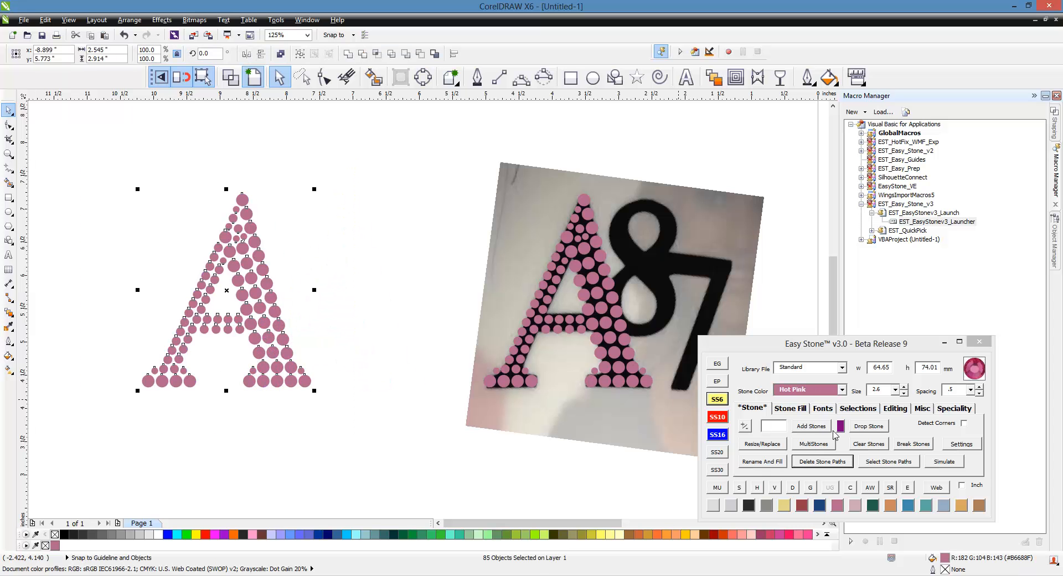
click(868, 490)
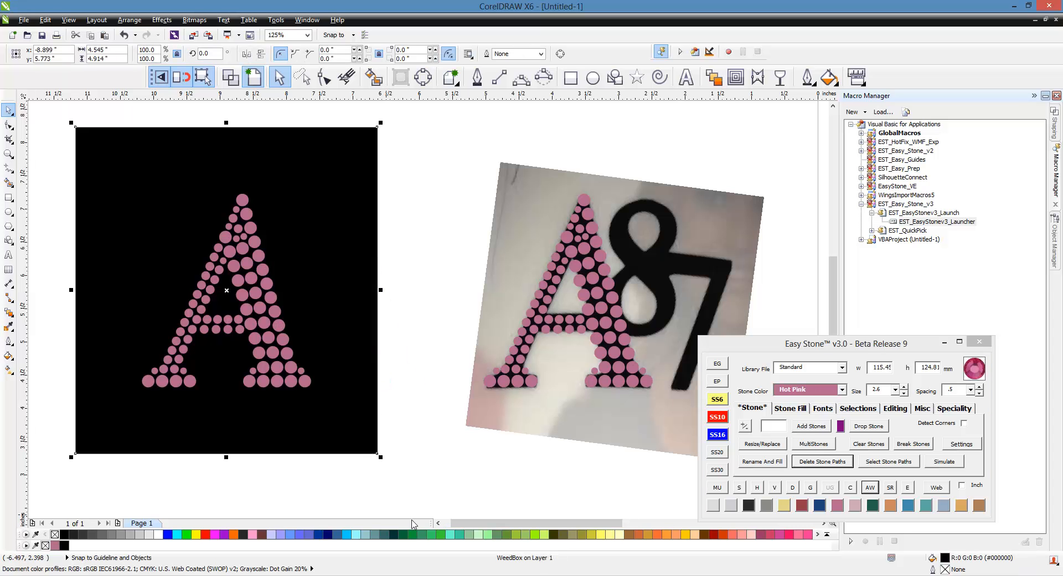
click(407, 397)
scroll(423, 384, down, 1)
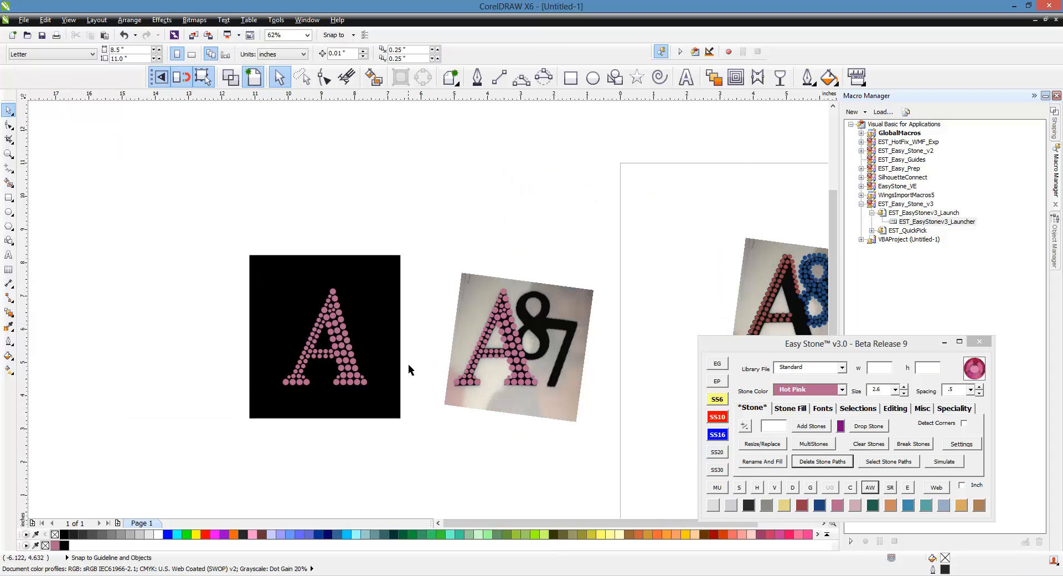
scroll(408, 369, up, 1)
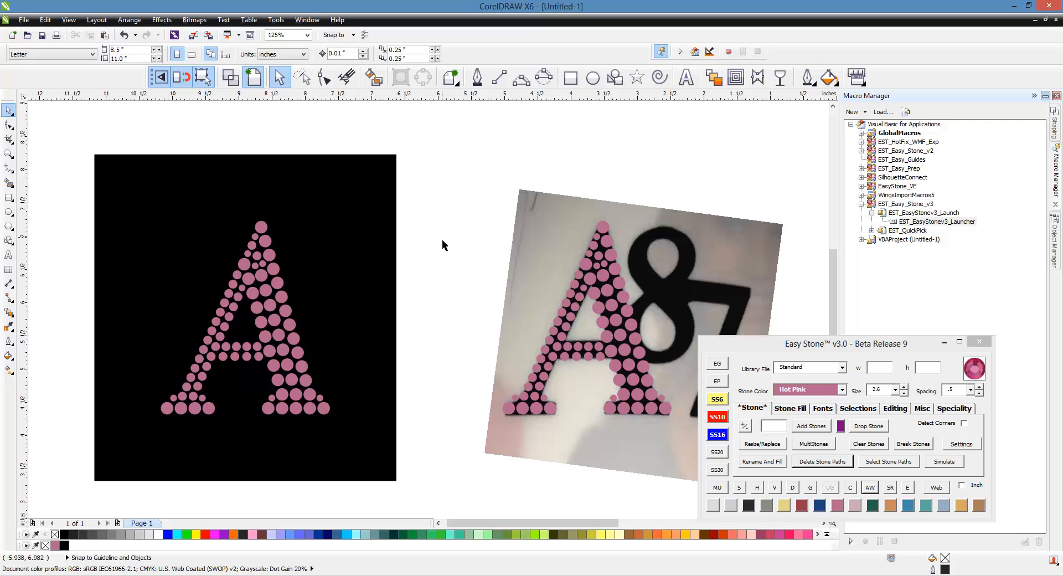
Step: Delete the copied A together with its black weed box
drag(452, 138, 68, 493)
key(Delete)
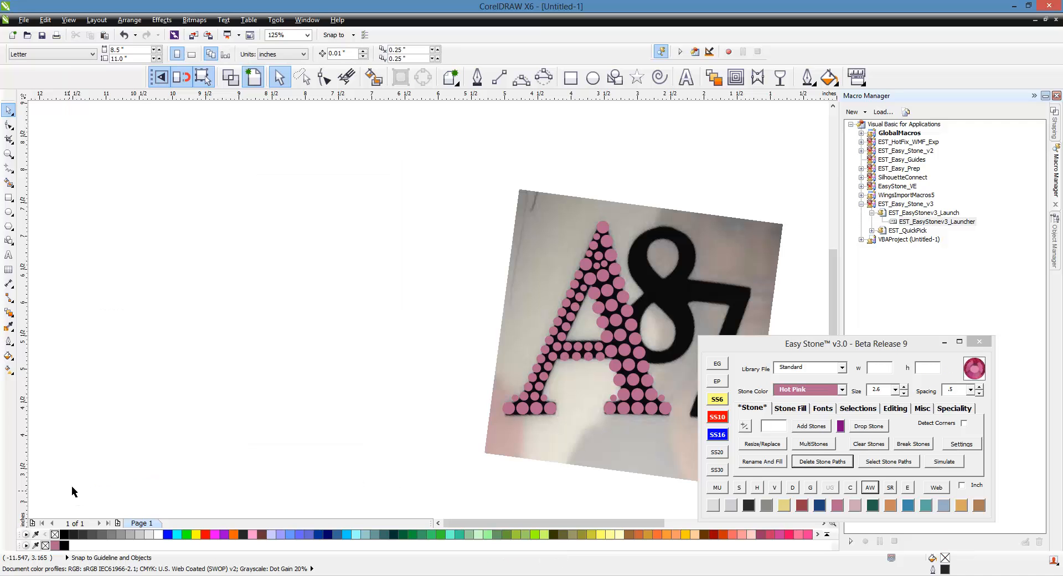
scroll(166, 385, down, 2)
scroll(411, 347, up, 2)
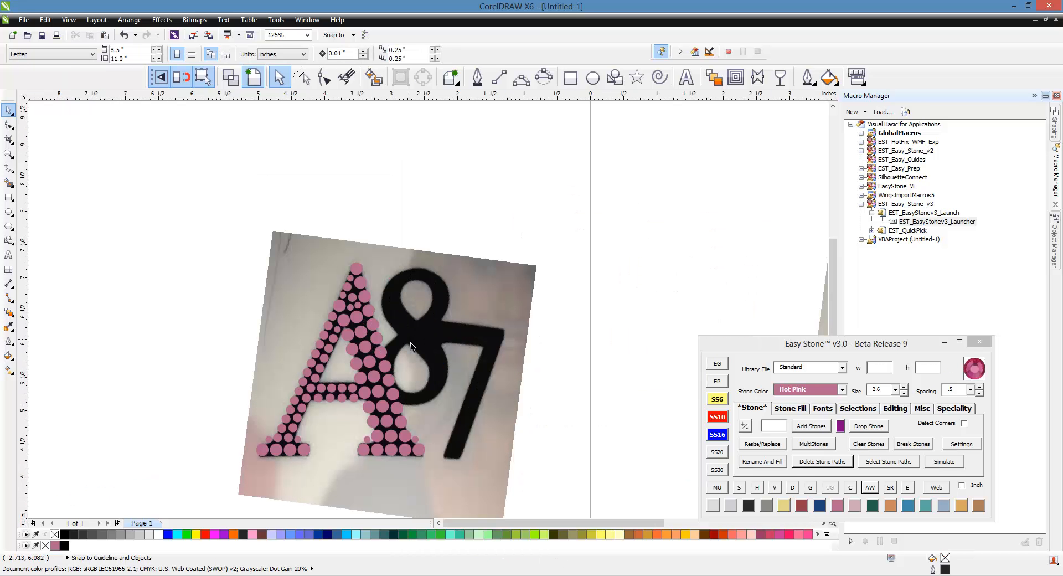
Step: Shift all the A's stones about 0.14 inches left to separate them from the 8, and deselect them
scroll(411, 346, down, 2)
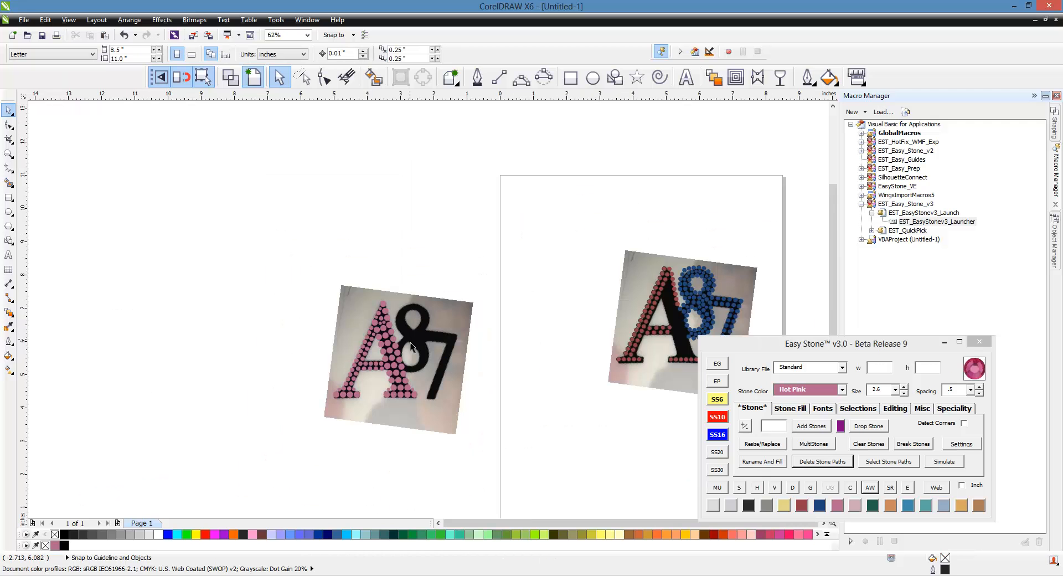
scroll(411, 346, up, 2)
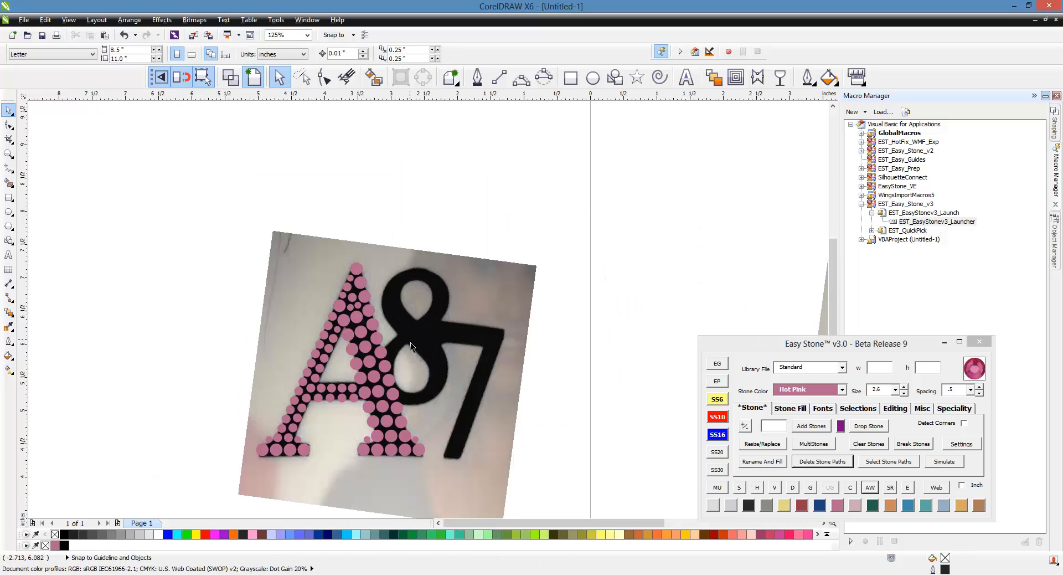
scroll(394, 423, up, 2)
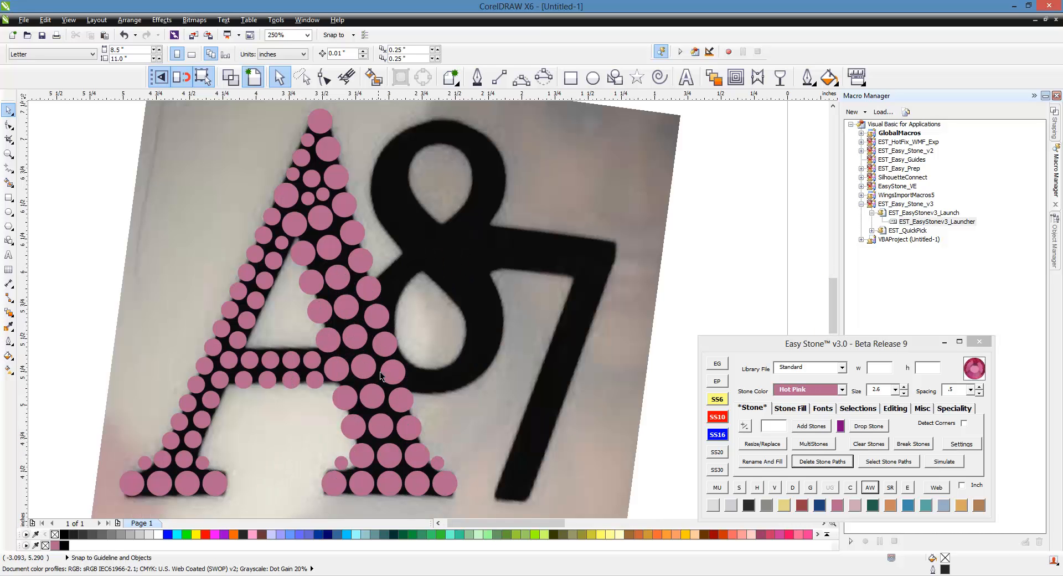
scroll(471, 386, down, 2)
drag(157, 224, 484, 467)
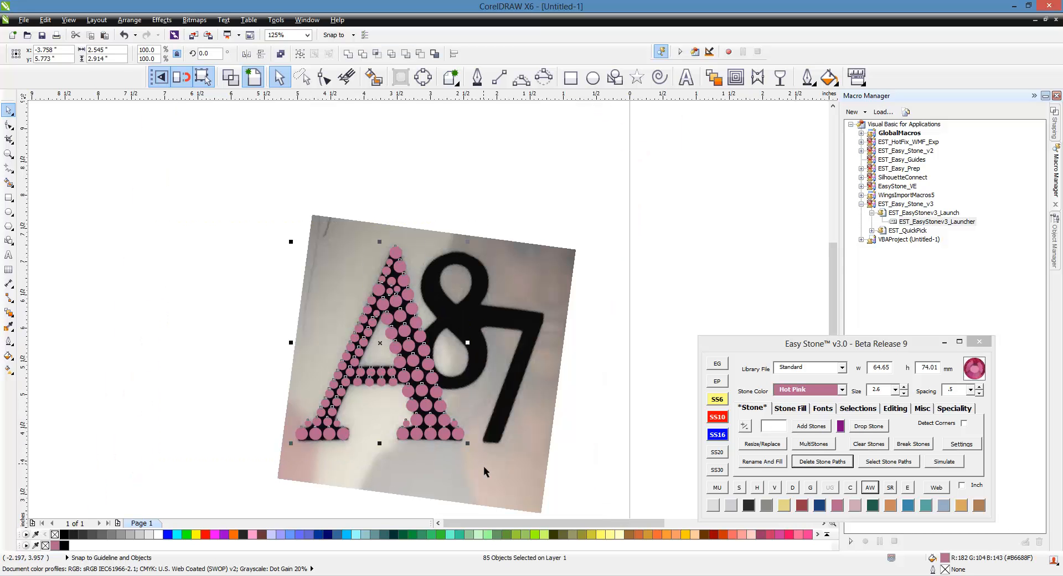
drag(444, 437, 444, 436)
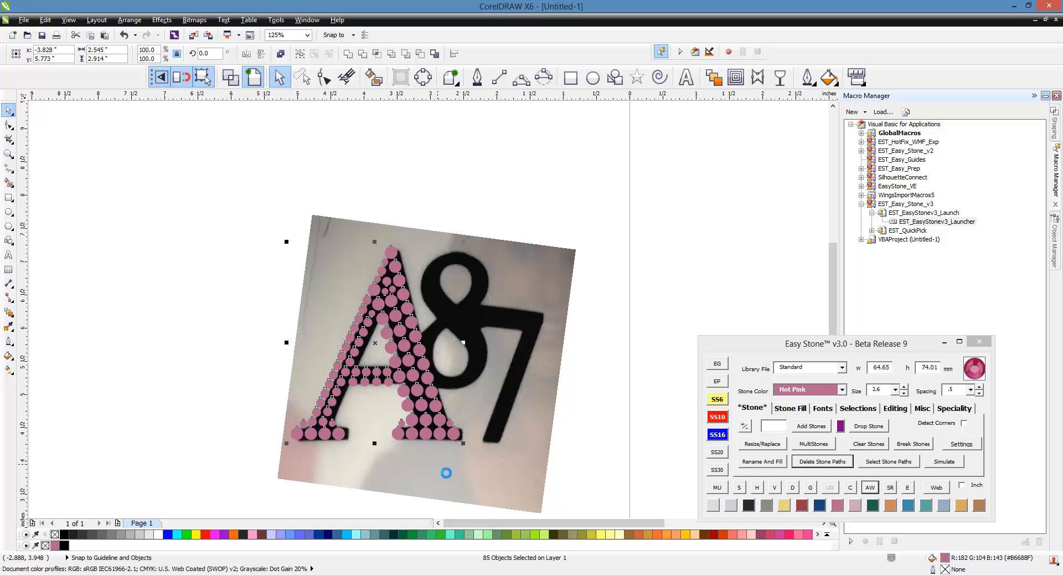
scroll(430, 443, up, 4)
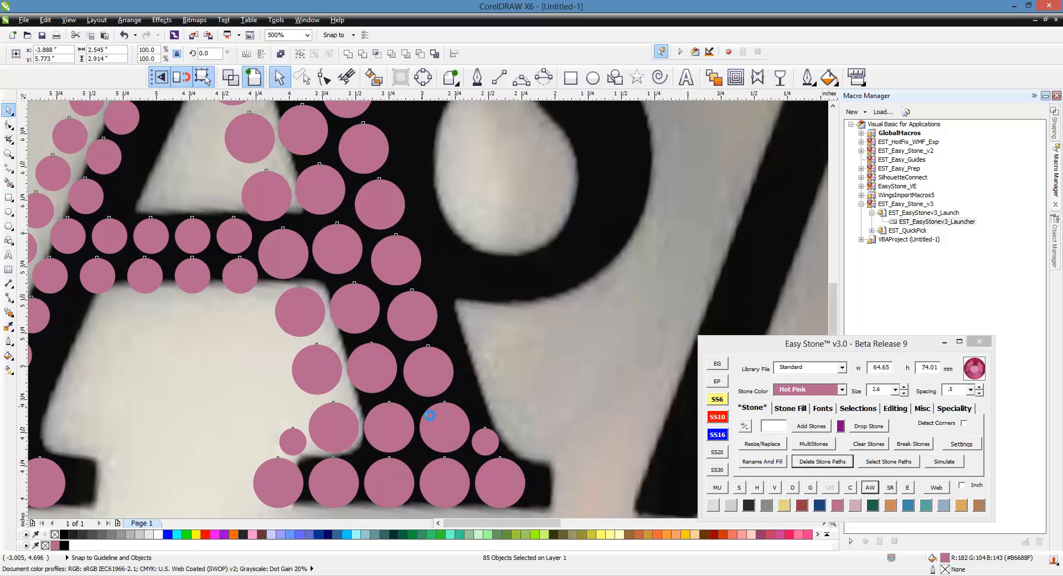
scroll(422, 414, down, 4)
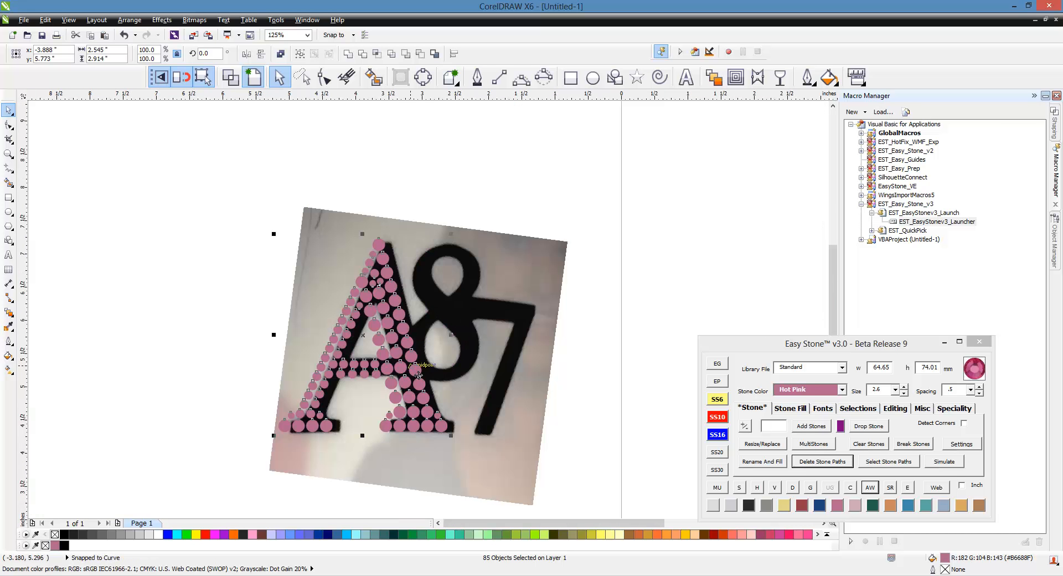
scroll(419, 376, up, 2)
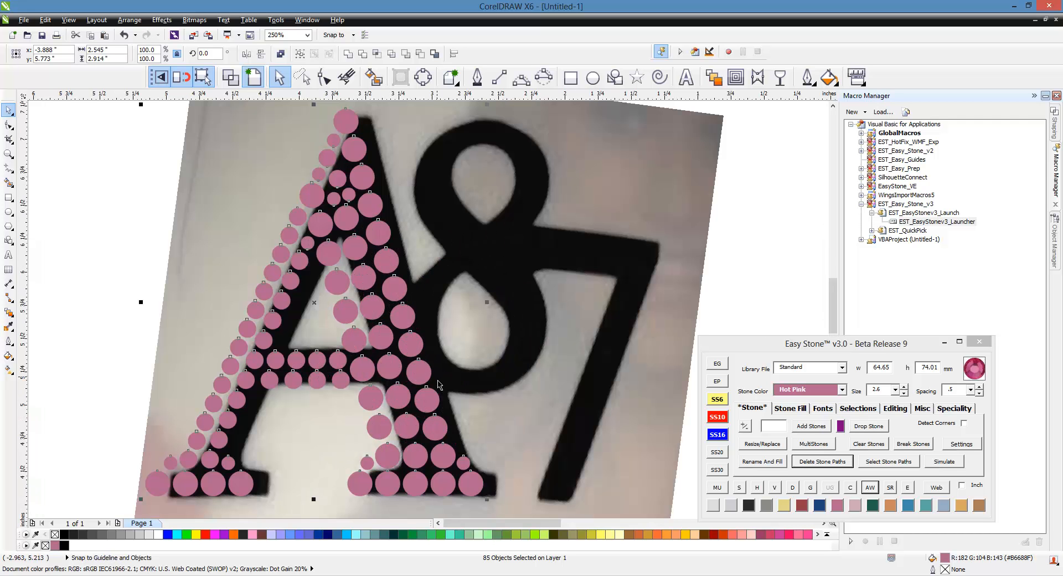
key(Left)
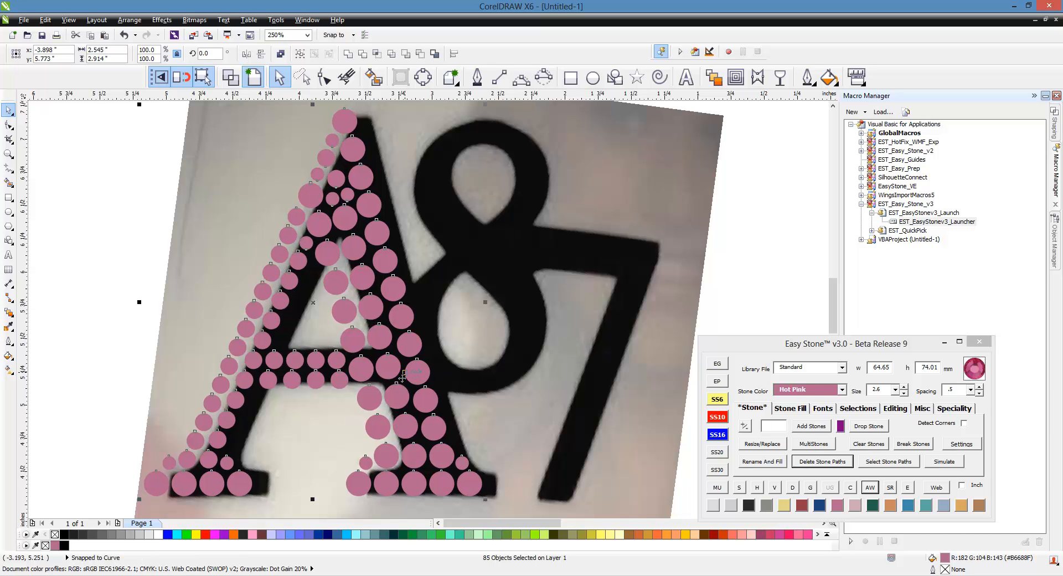
click(83, 317)
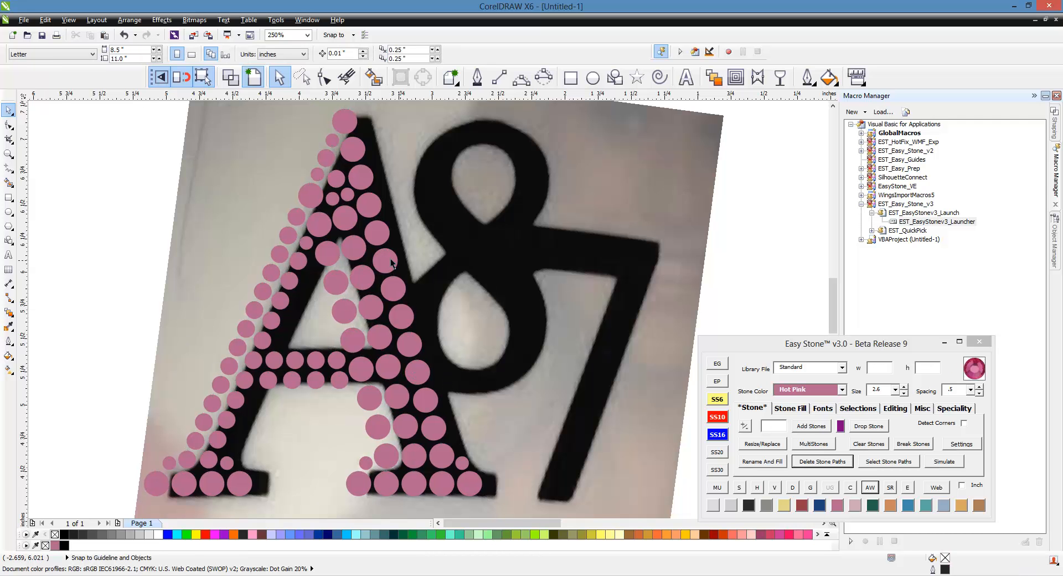
Step: Set the stone colour to Crystal and examine the strokes of the 8
click(713, 506)
click(746, 280)
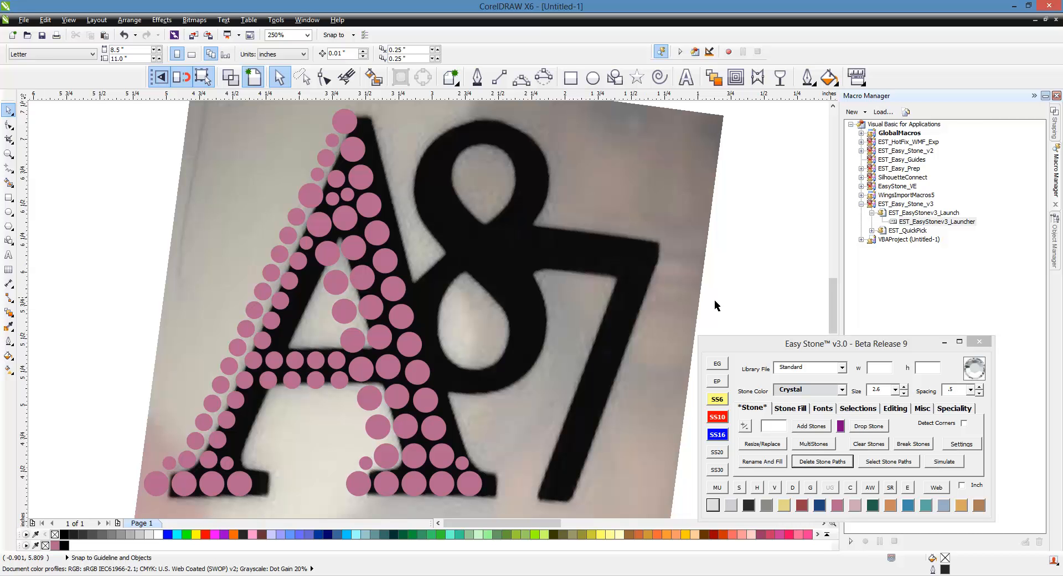
scroll(469, 263, down, 1)
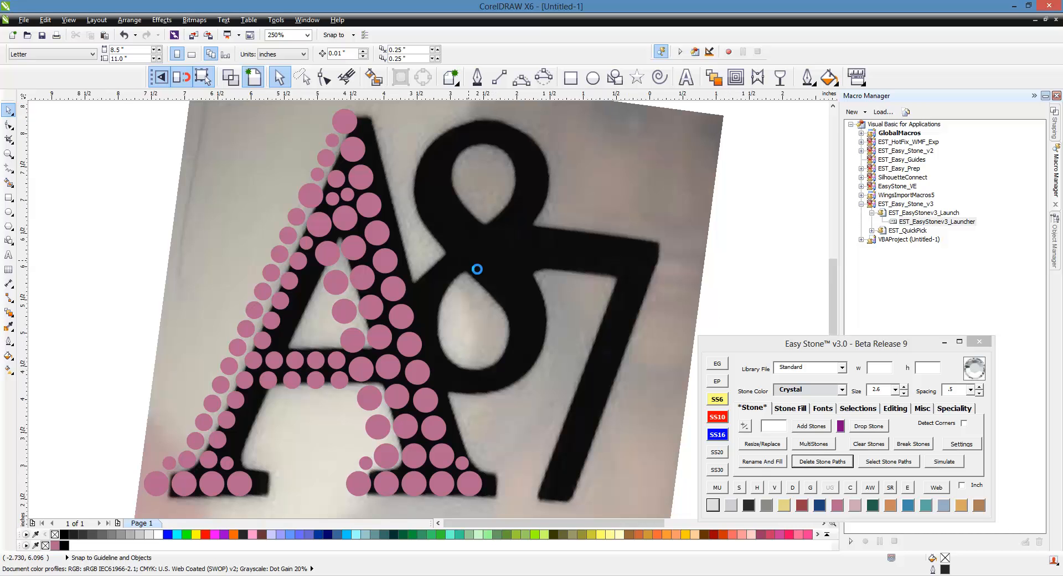
scroll(471, 215, up, 1)
scroll(471, 214, up, 1)
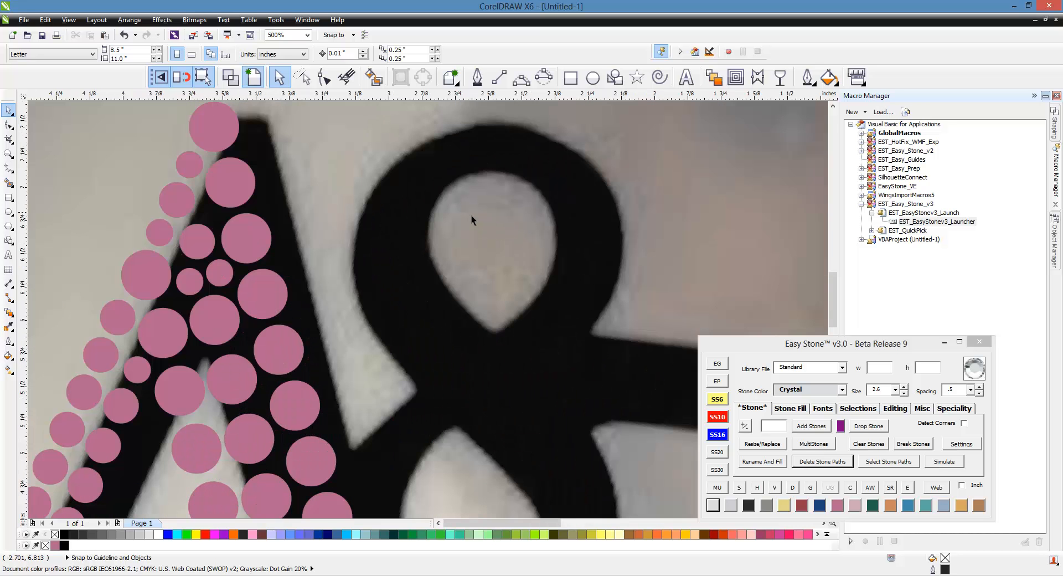
scroll(471, 215, down, 1)
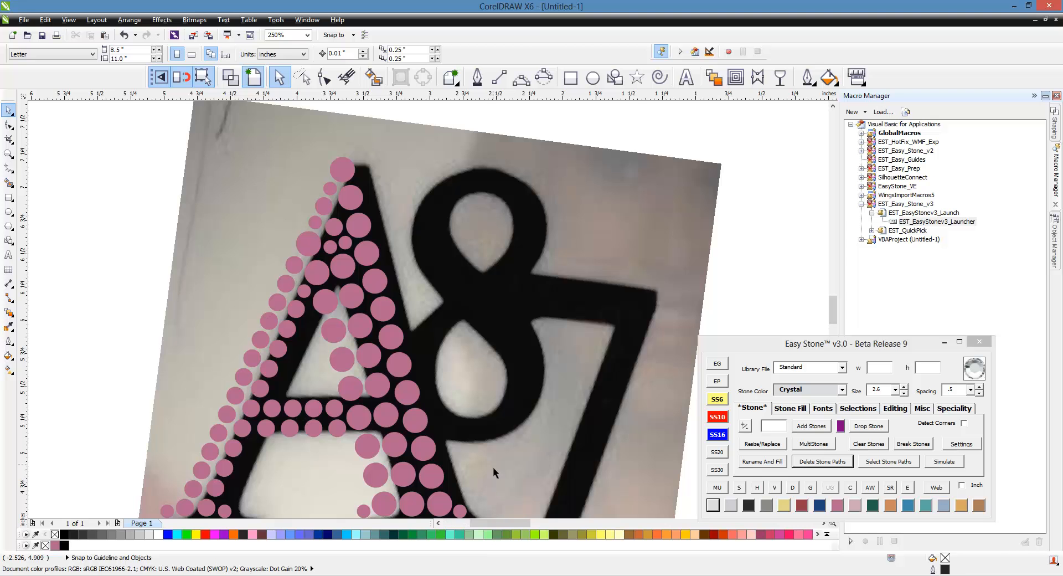
Step: Place a copy of an SS16 stone from the A's thick leg on the 8's bottom stroke and recolour it Crystal
scroll(493, 467, up, 2)
click(339, 394)
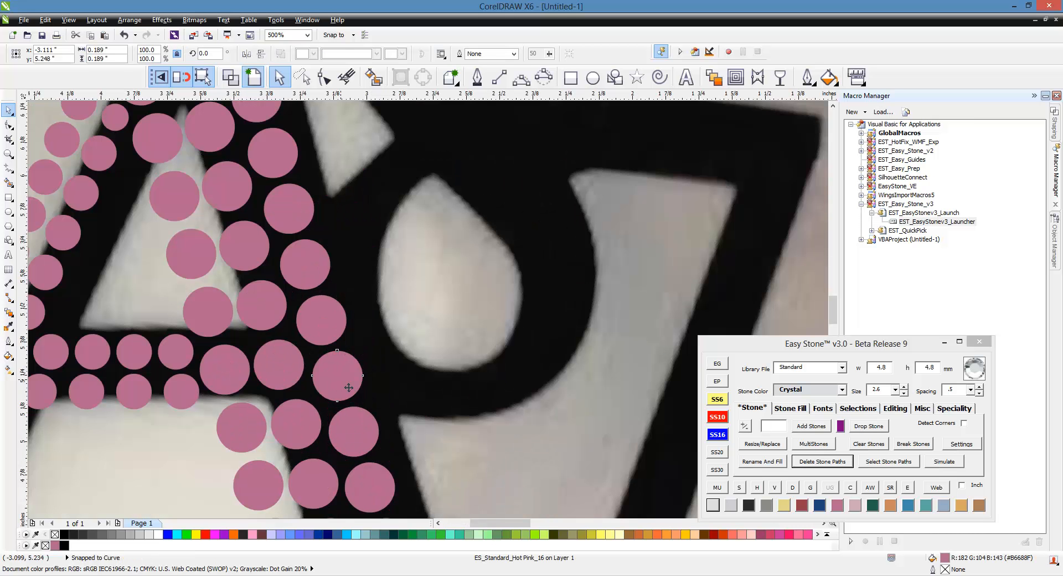
click(467, 398)
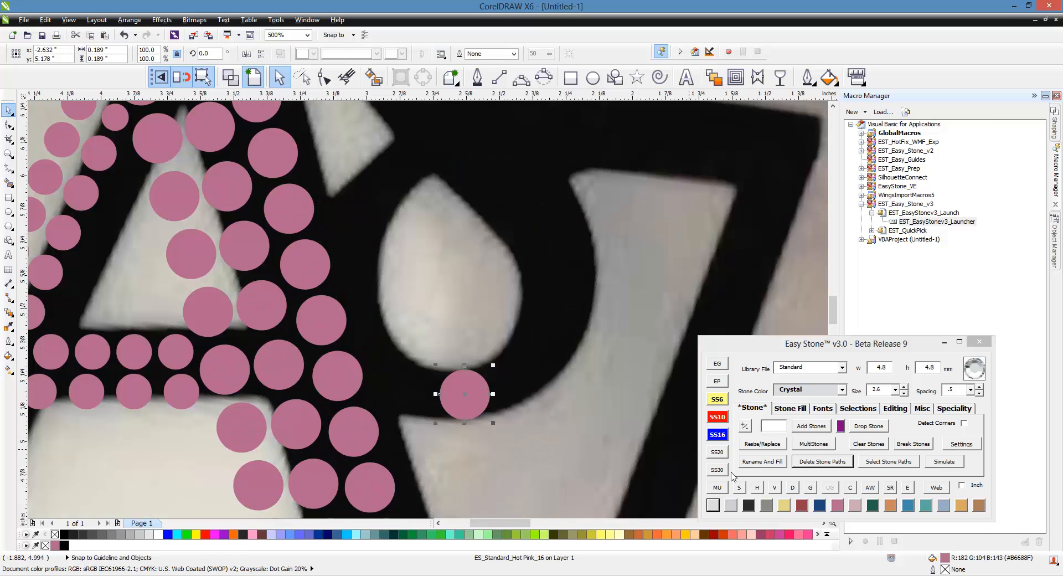
click(714, 504)
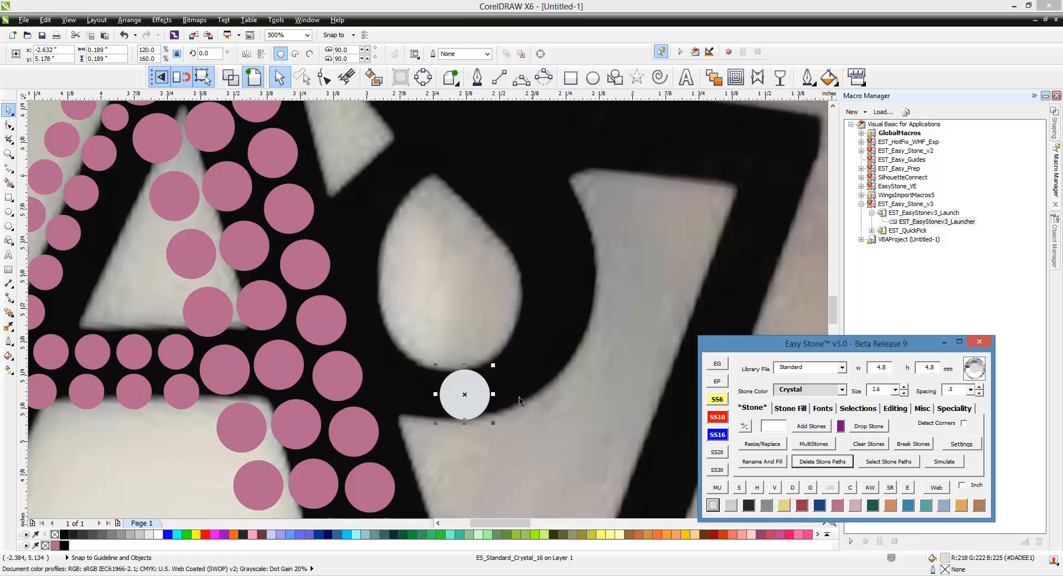
click(513, 349)
scroll(494, 394, down, 1)
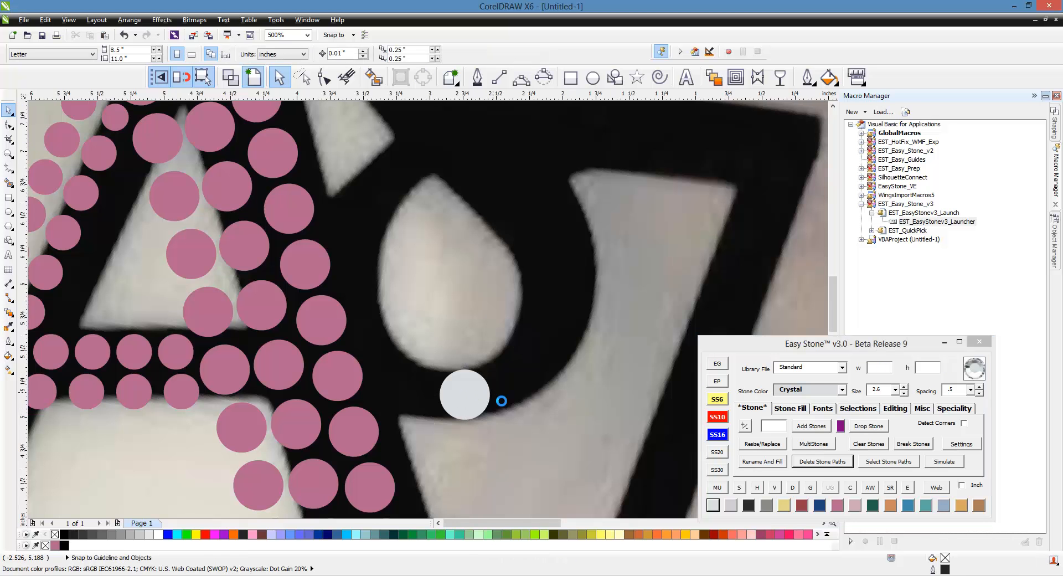
scroll(443, 338, up, 1)
Step: Place a copy of the Crystal SS16 stone on the 8's left stroke, just above the lower bowl
click(500, 443)
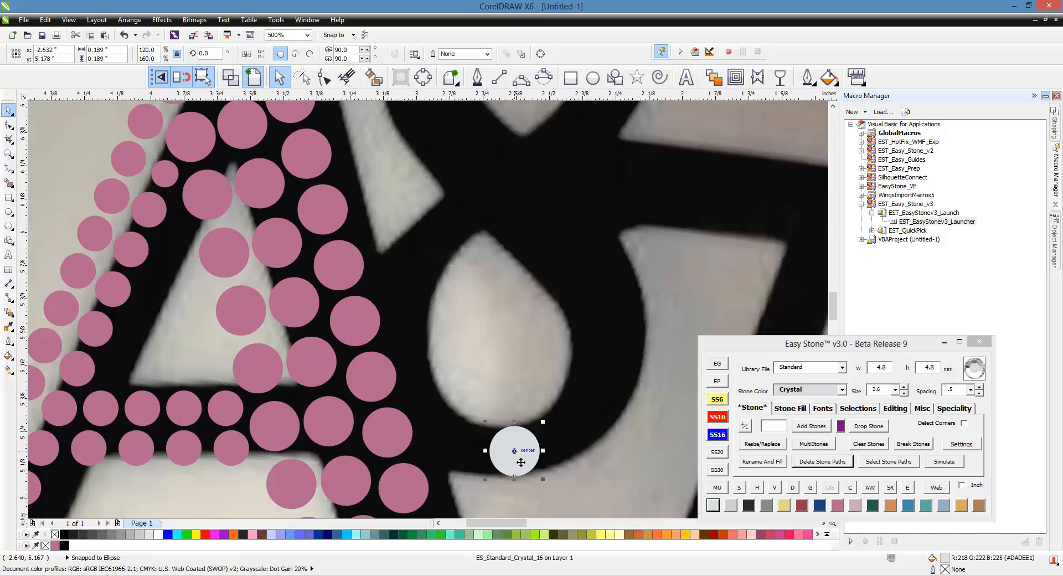
drag(518, 463, 441, 233)
scroll(452, 238, up, 1)
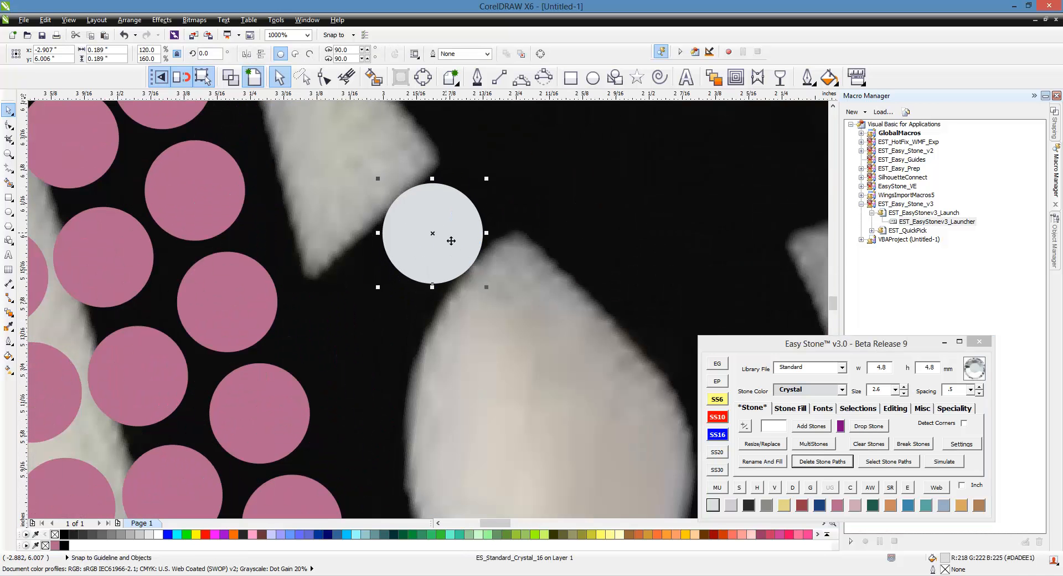
scroll(433, 325, down, 3)
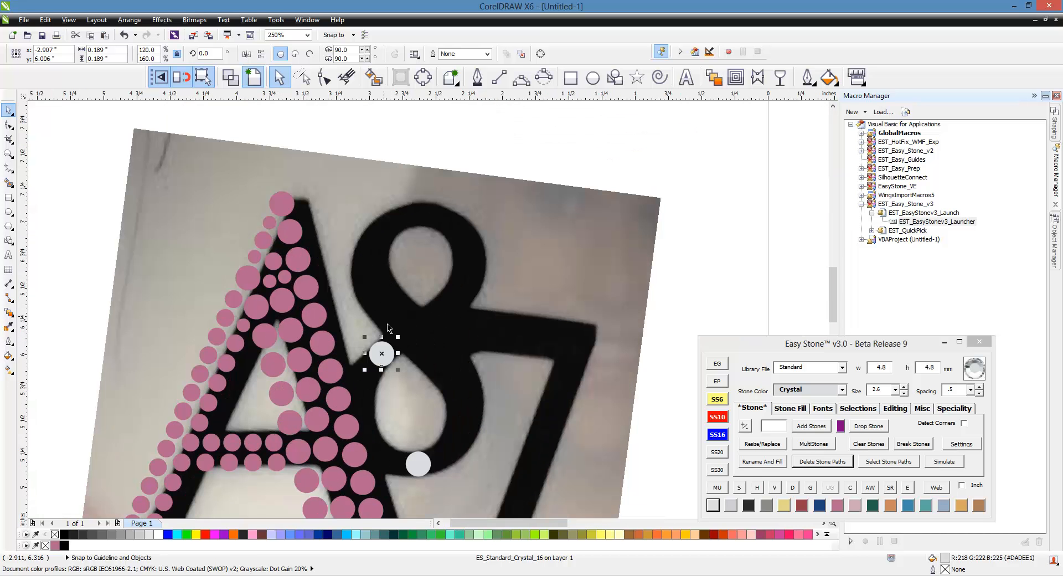
Step: Place further Crystal SS16 copies just below the 8's upper bowl on its right side and on its top stroke
scroll(388, 328, up, 1)
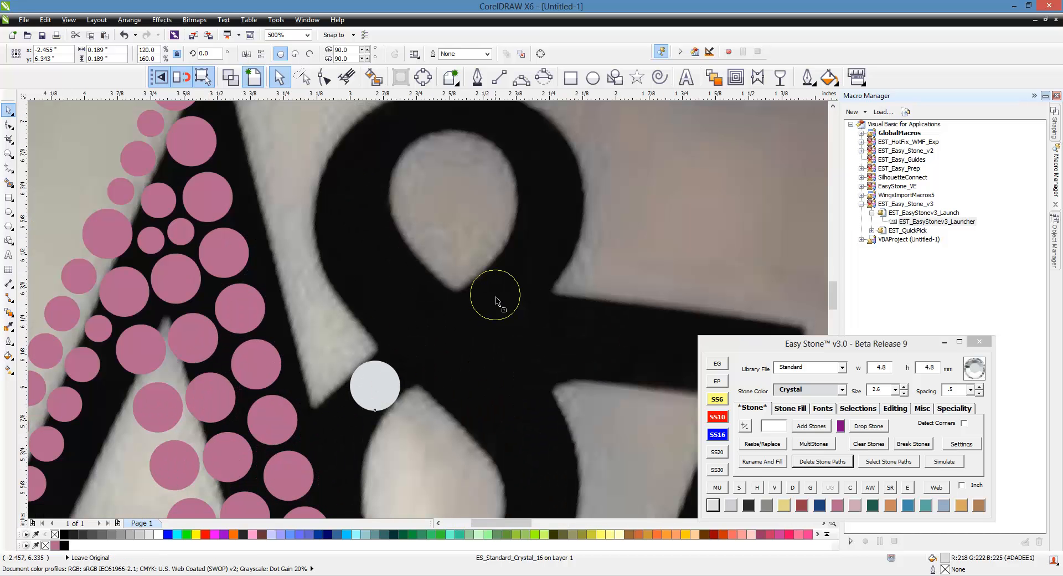
click(496, 301)
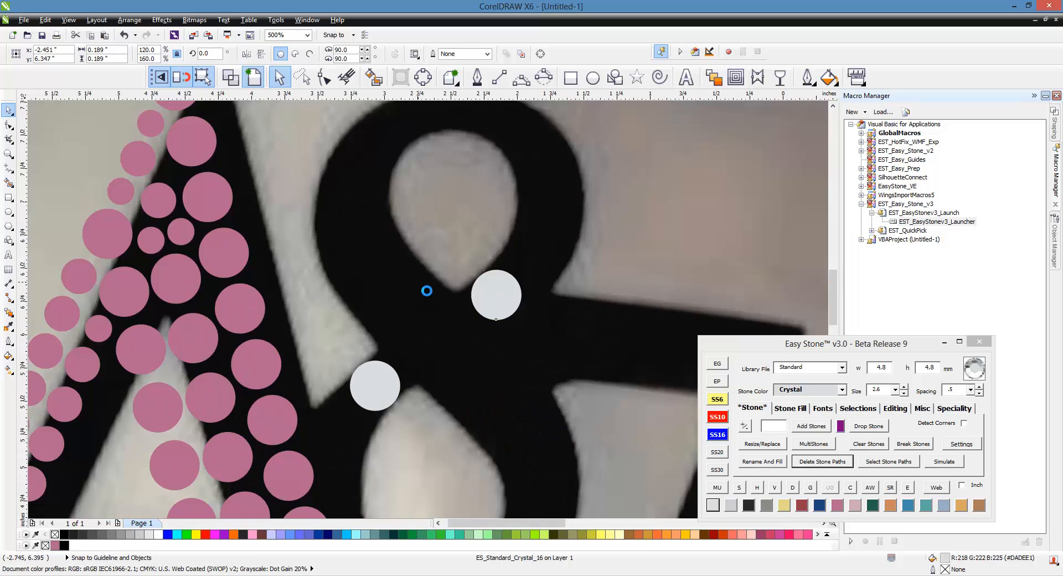
scroll(426, 291, down, 1)
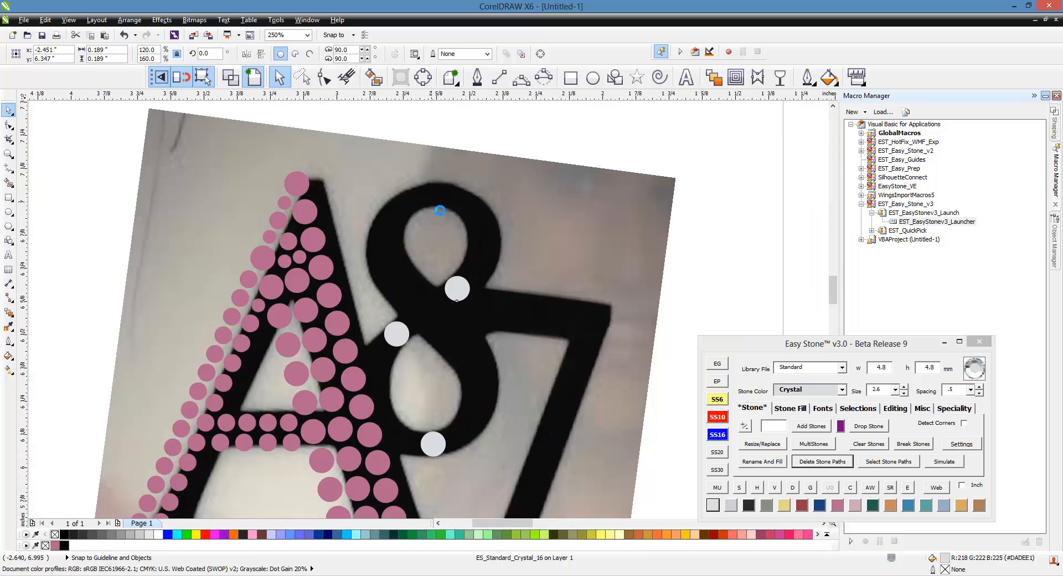
scroll(439, 211, up, 1)
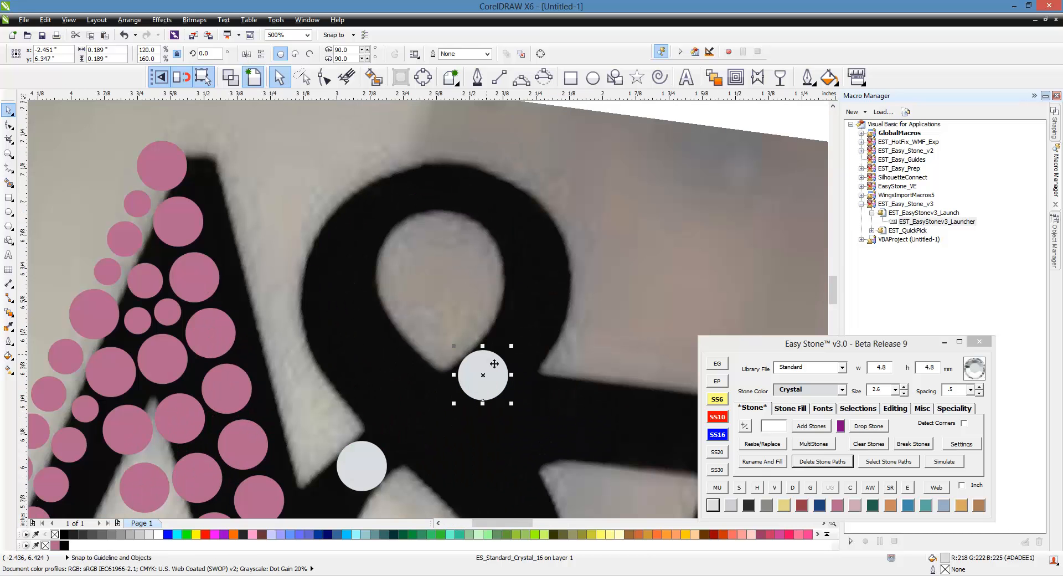
click(443, 193)
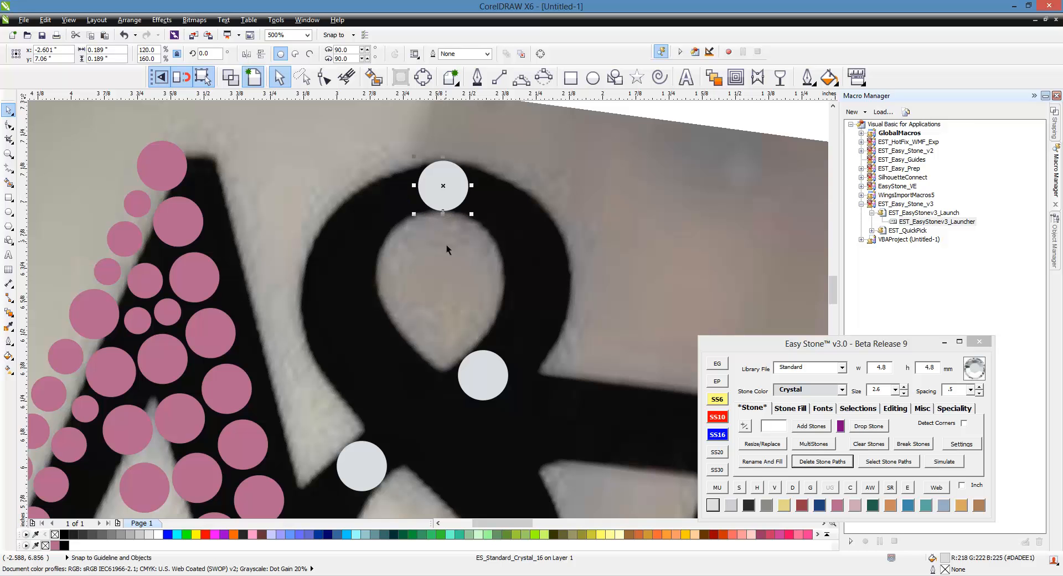
Step: Place a copy of the Crystal SS16 stone beside the existing one on the 8's bottom stroke and adjust the pair's positions
scroll(469, 171, down, 1)
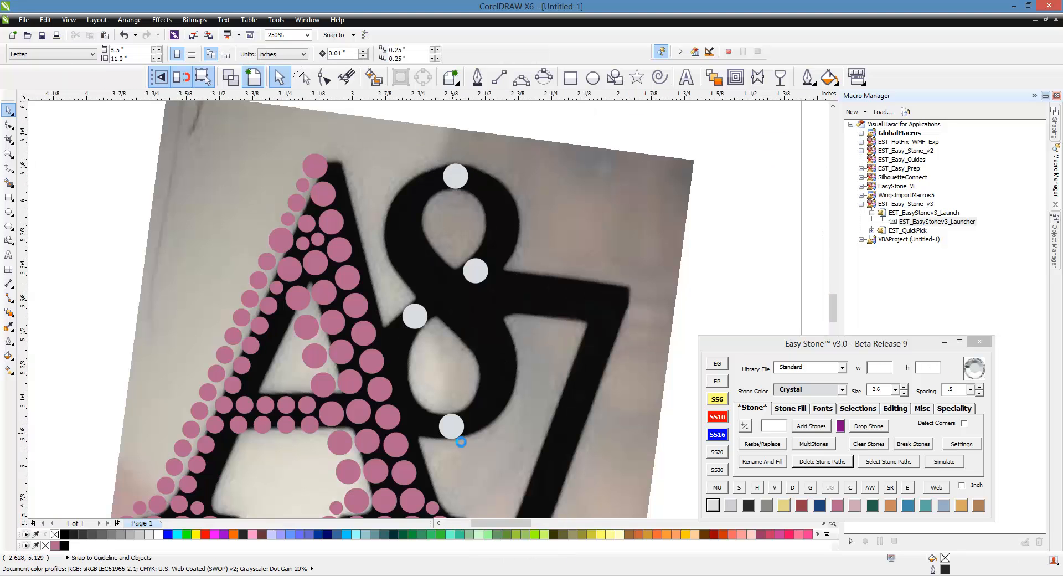
scroll(453, 434, up, 2)
click(449, 420)
drag(451, 421, 367, 394)
scroll(410, 387, down, 1)
scroll(377, 406, up, 1)
right_click(342, 391)
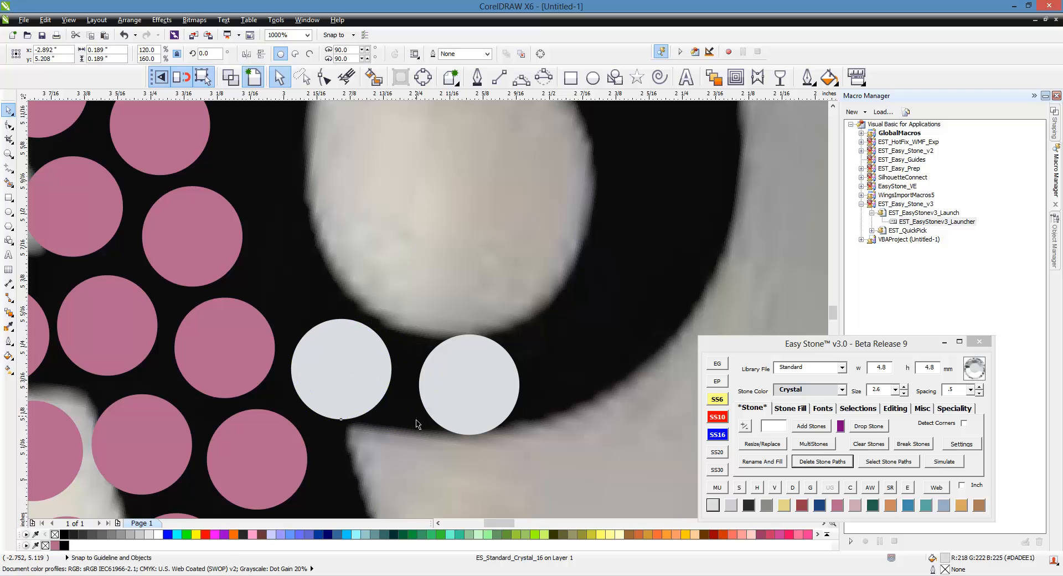
drag(445, 416, 429, 415)
click(360, 389)
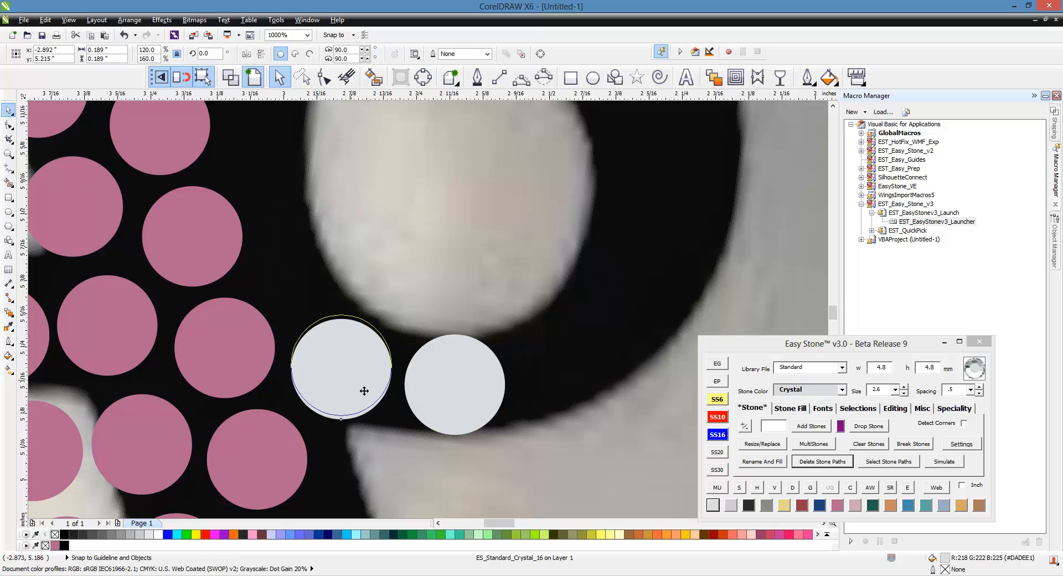
Step: Copy the Crystal SS16 stone above the 8's lower bowl down its left stroke and fine-tune the spacing of the two stones
scroll(403, 402, down, 2)
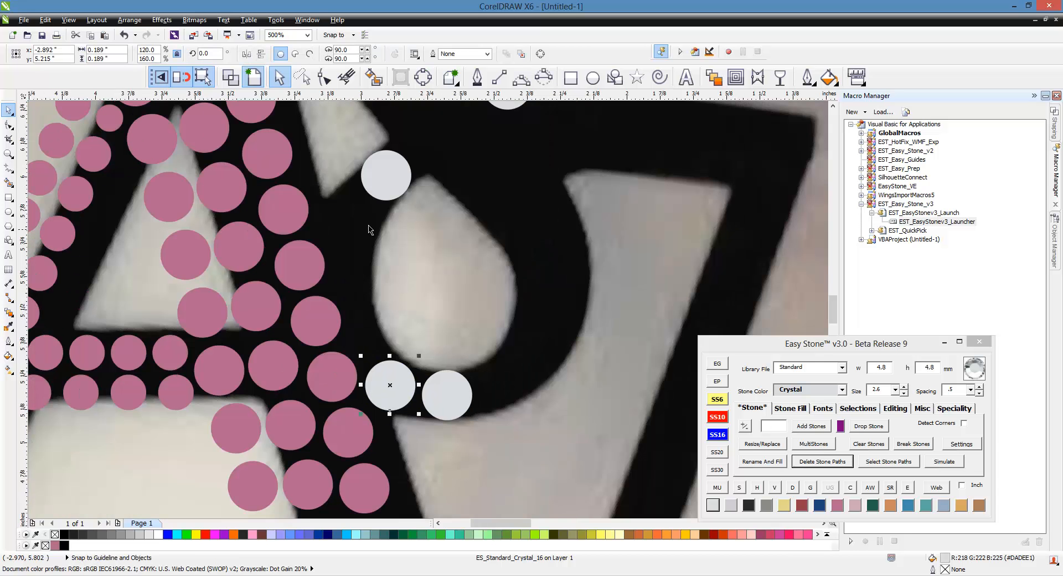
scroll(363, 194, up, 6)
drag(404, 175, 176, 393)
scroll(596, 210, down, 1)
drag(425, 283, 360, 364)
mouse_move(546, 205)
mouse_down()
mouse_move(534, 225)
mouse_move(536, 210)
mouse_up()
scroll(467, 208, down, 2)
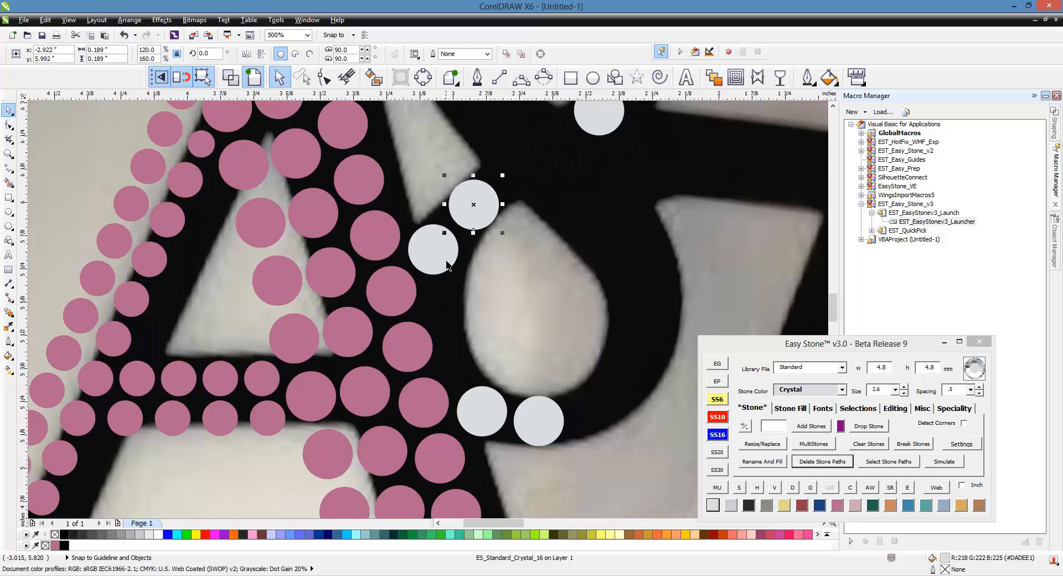
click(441, 266)
scroll(442, 262, up, 3)
Step: Place a copy of an SS10 stone from the A's crossbar on the 8's left stroke and recolour it Crystal
scroll(449, 263, down, 3)
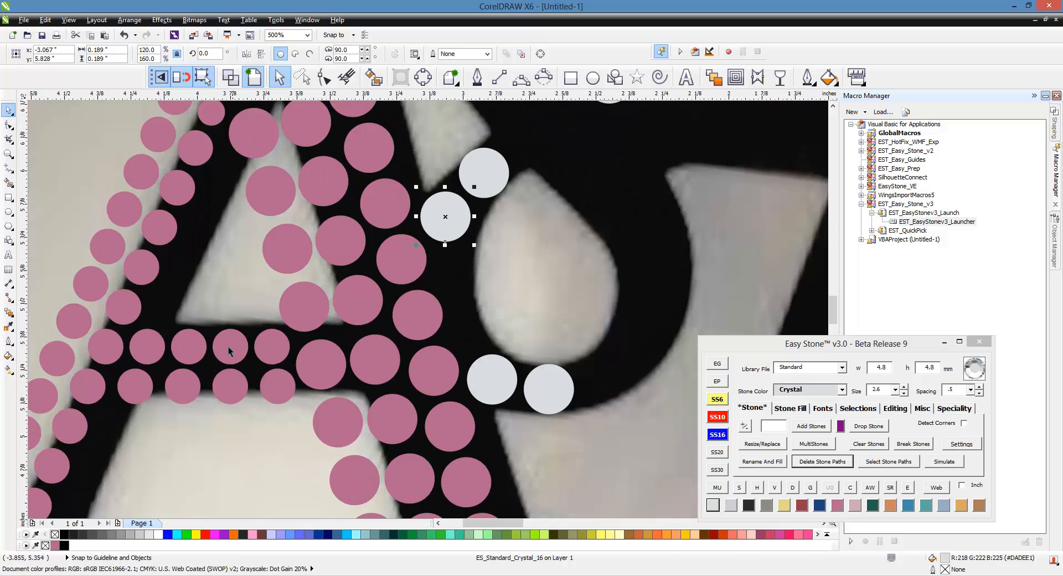
click(449, 270)
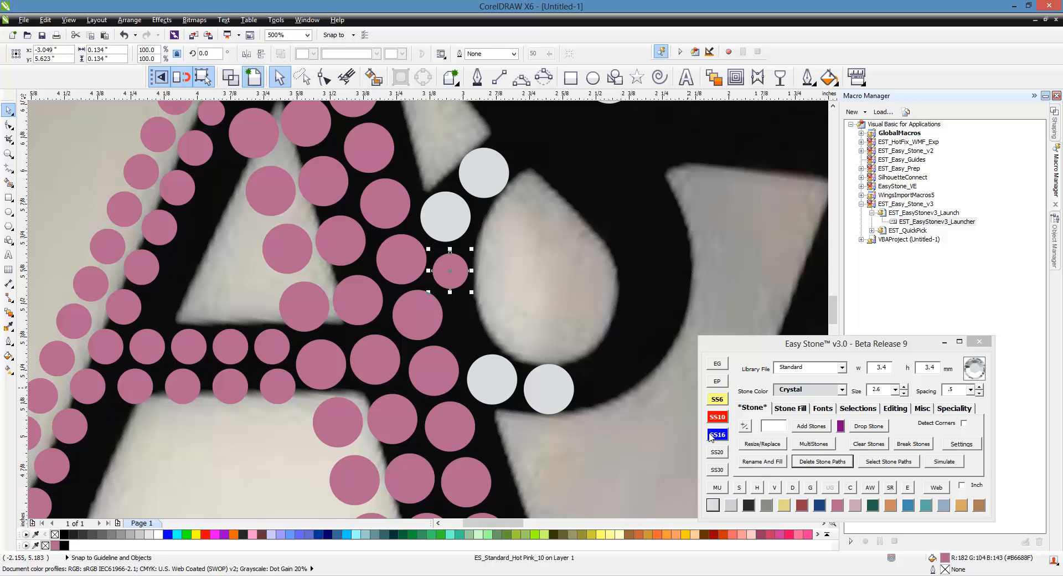
click(714, 505)
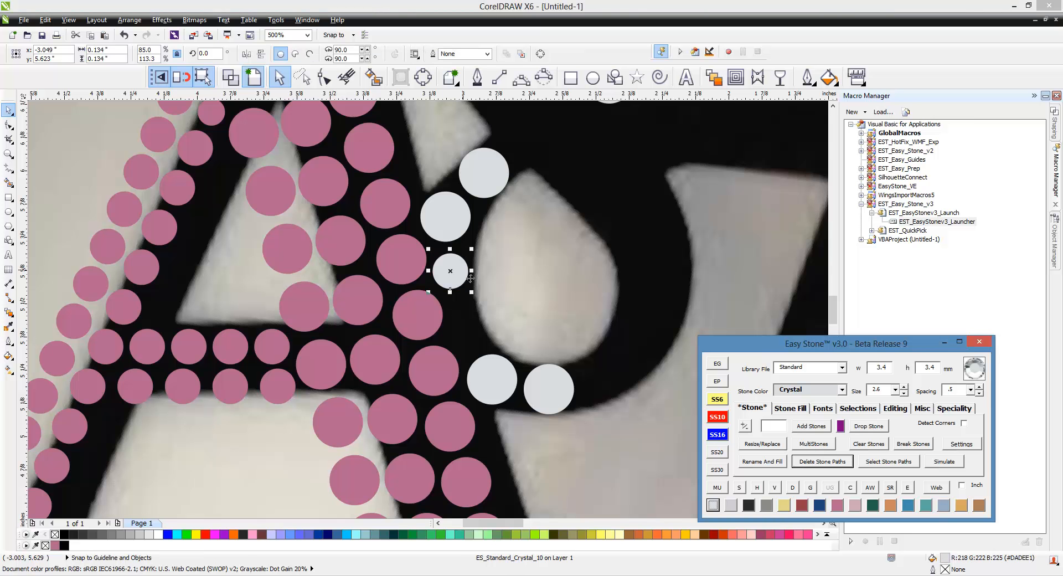
Step: Place two more Crystal SS10 copies down the 8's left stroke towards the bottom stones and adjust their positions
scroll(468, 280, up, 2)
click(466, 268)
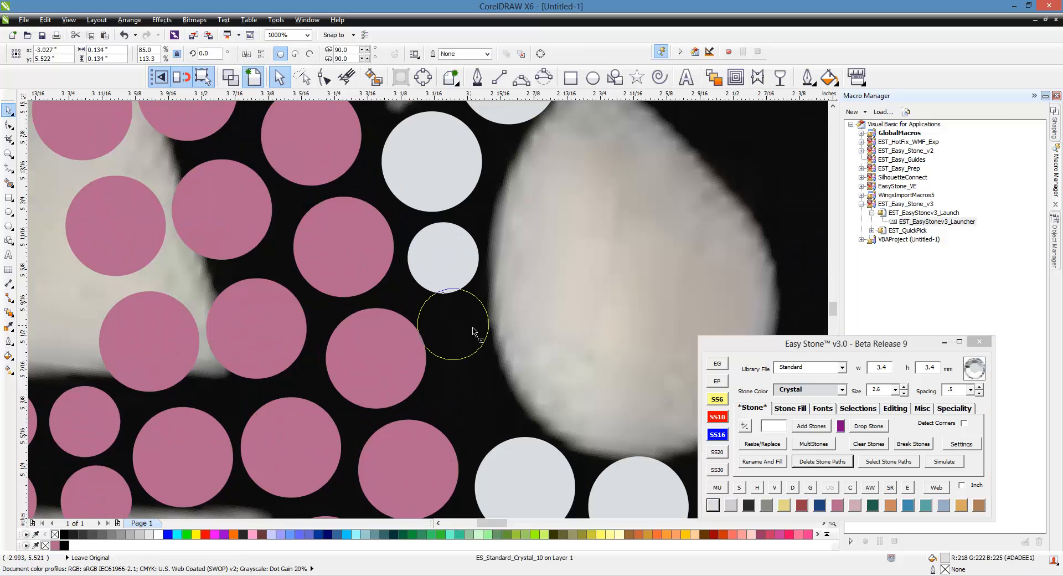
right_click(517, 419)
drag(488, 350, 537, 401)
scroll(345, 305, down, 1)
scroll(503, 398, up, 1)
drag(399, 400, 420, 414)
drag(328, 324, 325, 335)
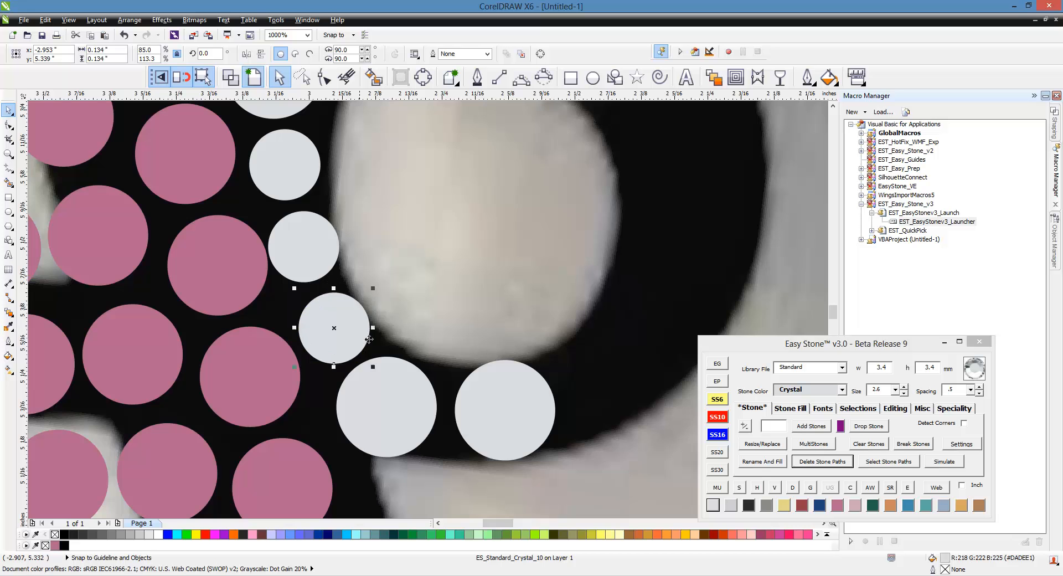
Step: Even out the spacing of the Crystal SS10 and SS16 stones along the 8's left stroke
scroll(343, 280, down, 1)
scroll(343, 280, up, 1)
drag(351, 301, 377, 304)
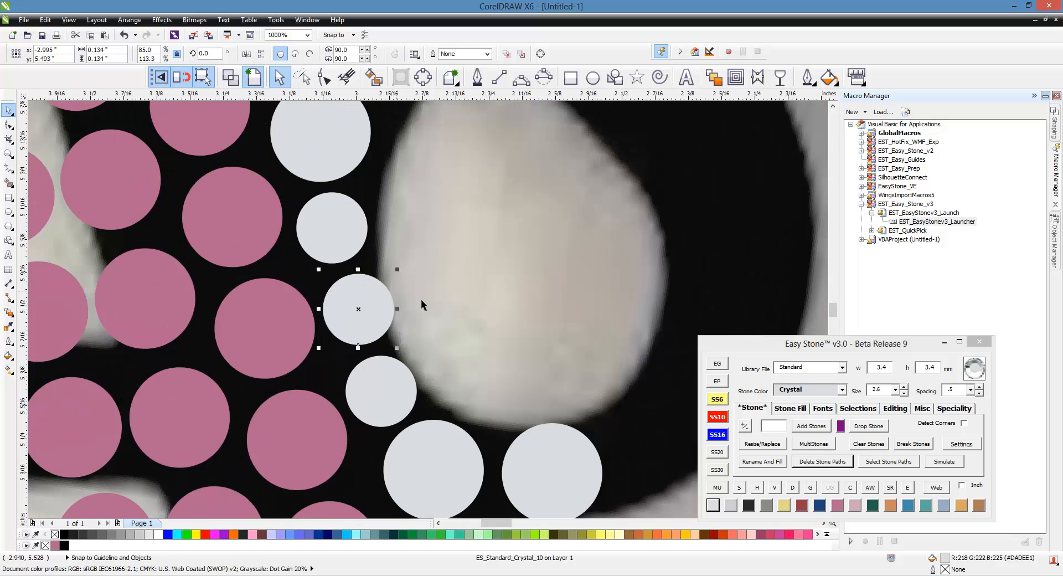
scroll(422, 300, down, 1)
scroll(382, 202, up, 1)
drag(452, 171, 456, 166)
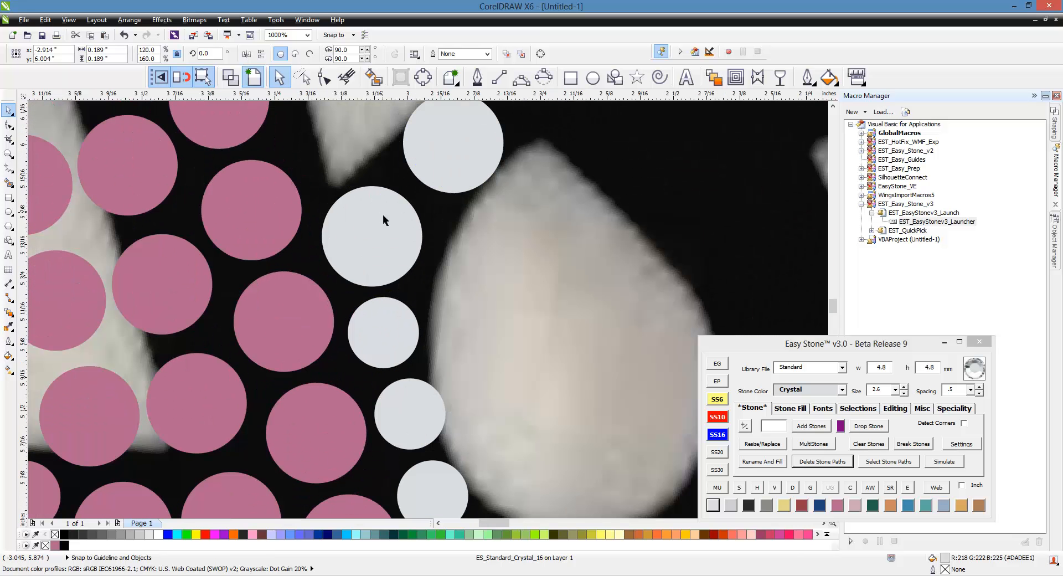
drag(383, 215, 385, 209)
Step: Shift the middle Crystal SS10 stone on the 8's left stroke towards the A's stones, clear of the lower bowl
scroll(390, 312, down, 2)
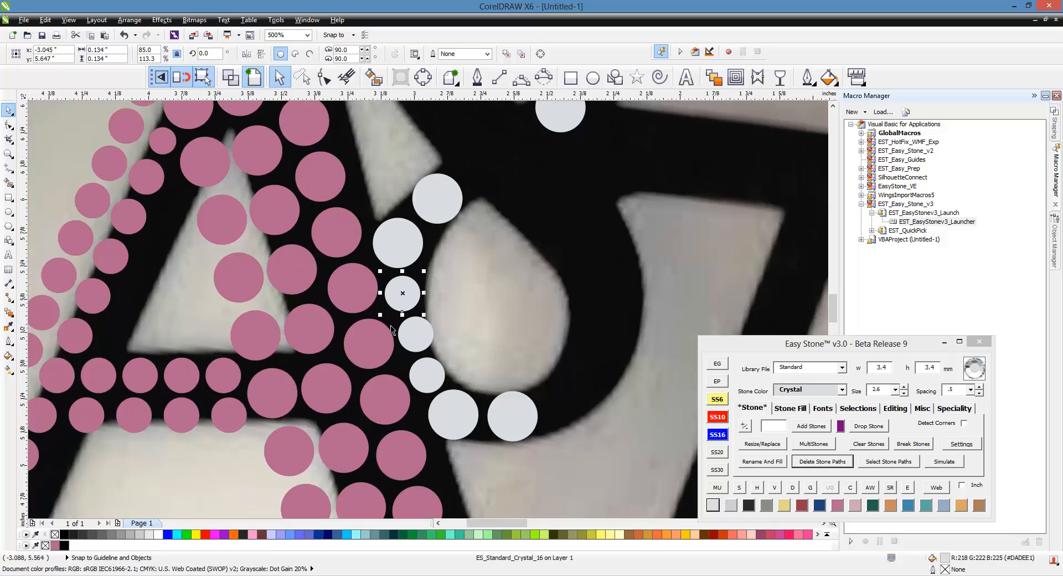
scroll(428, 348, up, 2)
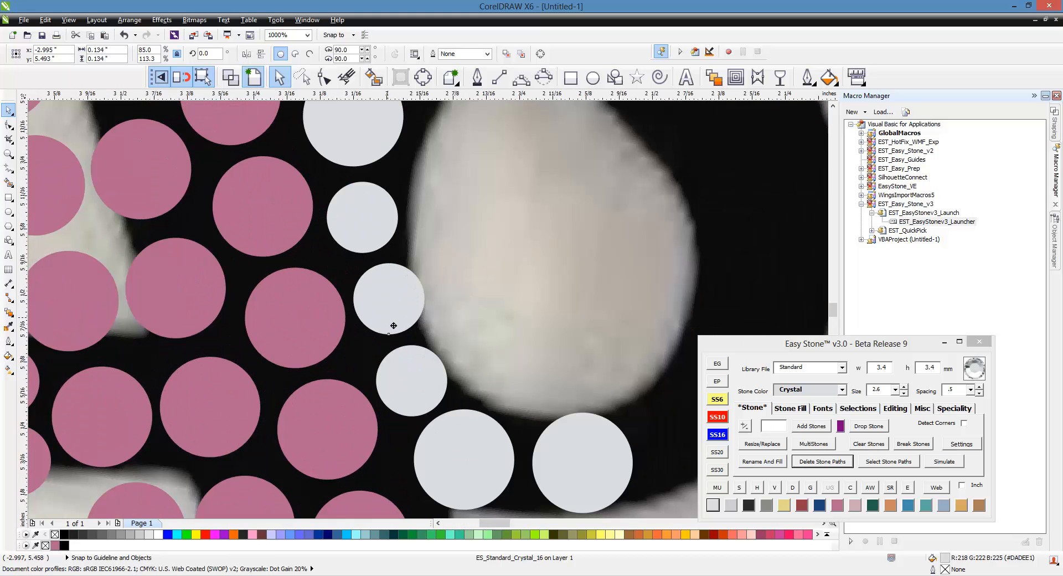
drag(394, 325, 381, 329)
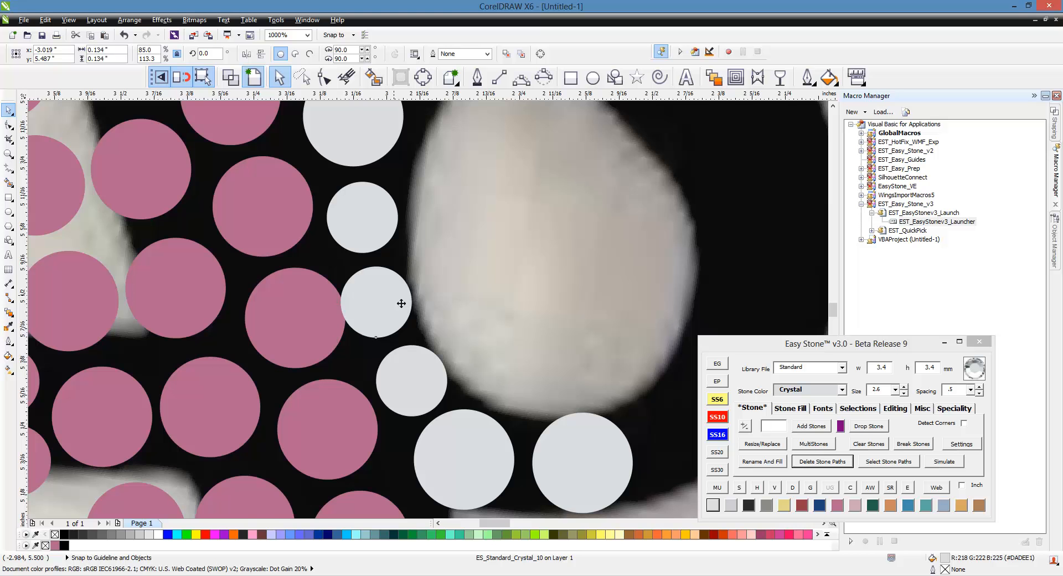
scroll(514, 300, down, 3)
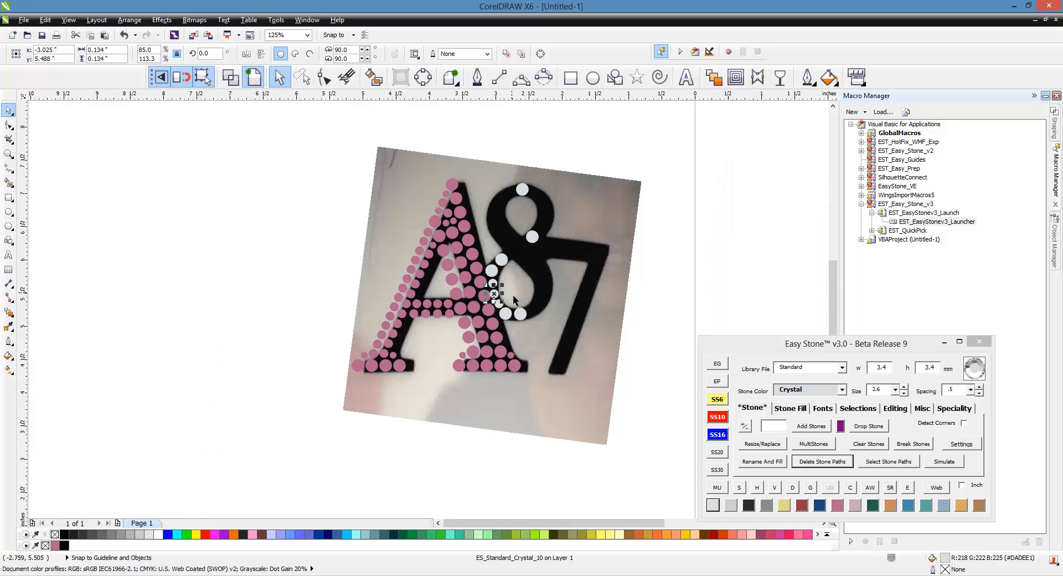
click(294, 263)
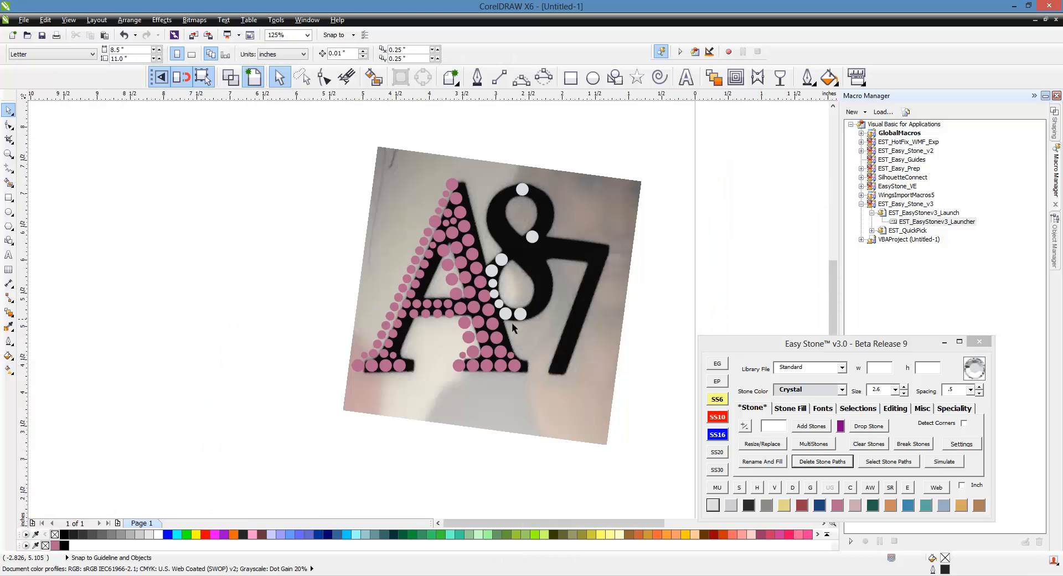
Step: Lower the left Crystal SS16 stone on the 8's bottom stroke slightly
scroll(503, 317, up, 3)
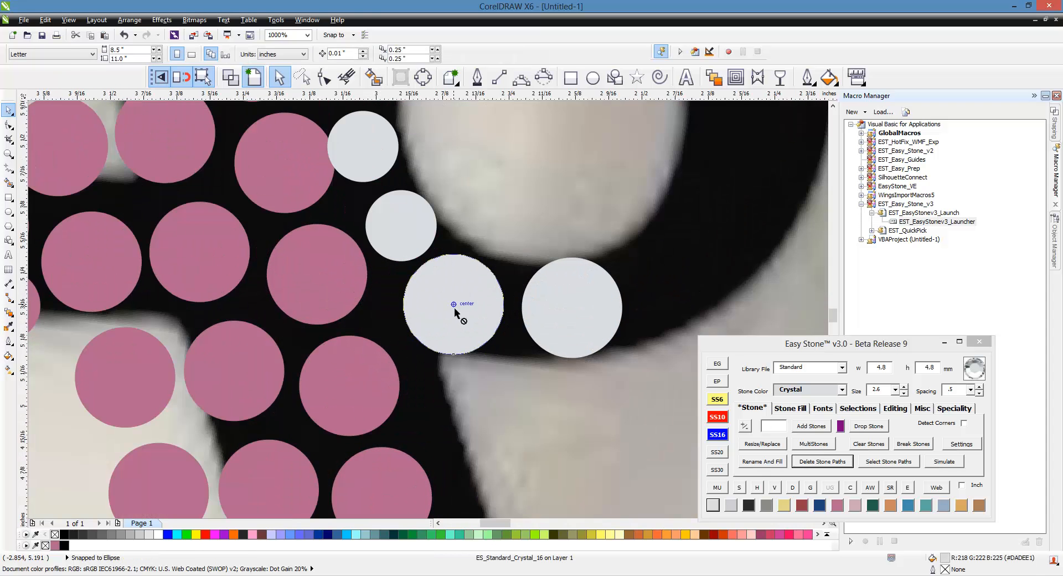
click(454, 311)
scroll(457, 302, down, 2)
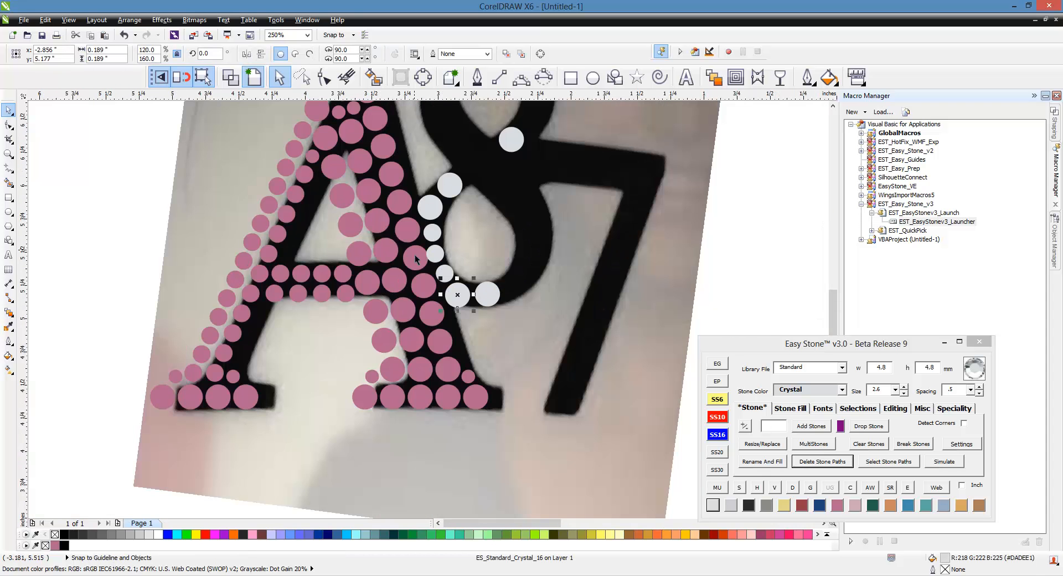
scroll(417, 259, down, 2)
click(249, 260)
scroll(252, 257, up, 1)
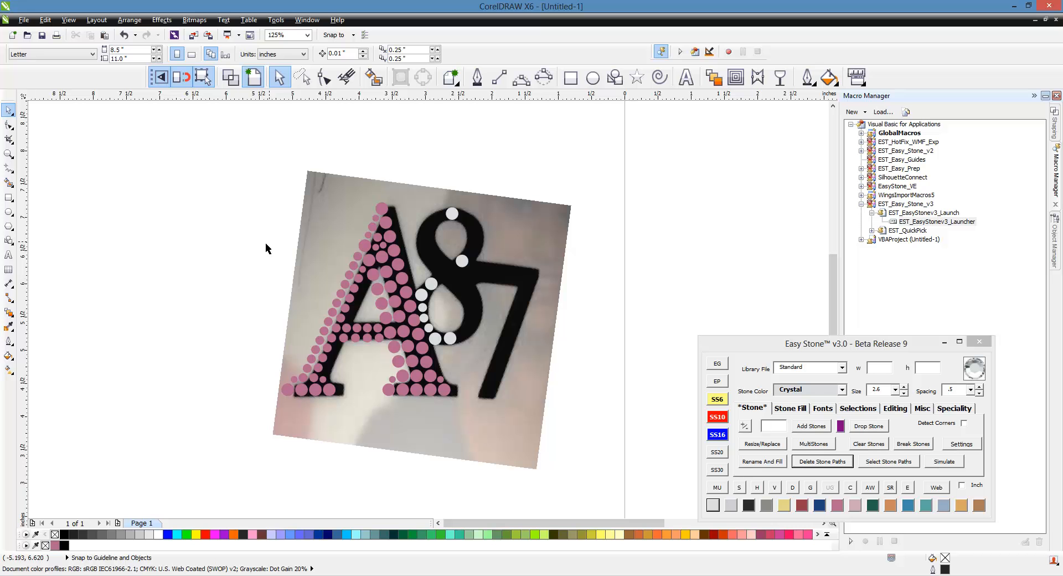
Step: Select all of the A's Hot Pink stones with a freehand outline and shift them slightly left, away from the 8
click(302, 77)
mouse_move(189, 271)
mouse_down()
mouse_move(310, 166)
mouse_move(387, 200)
mouse_move(437, 342)
mouse_up()
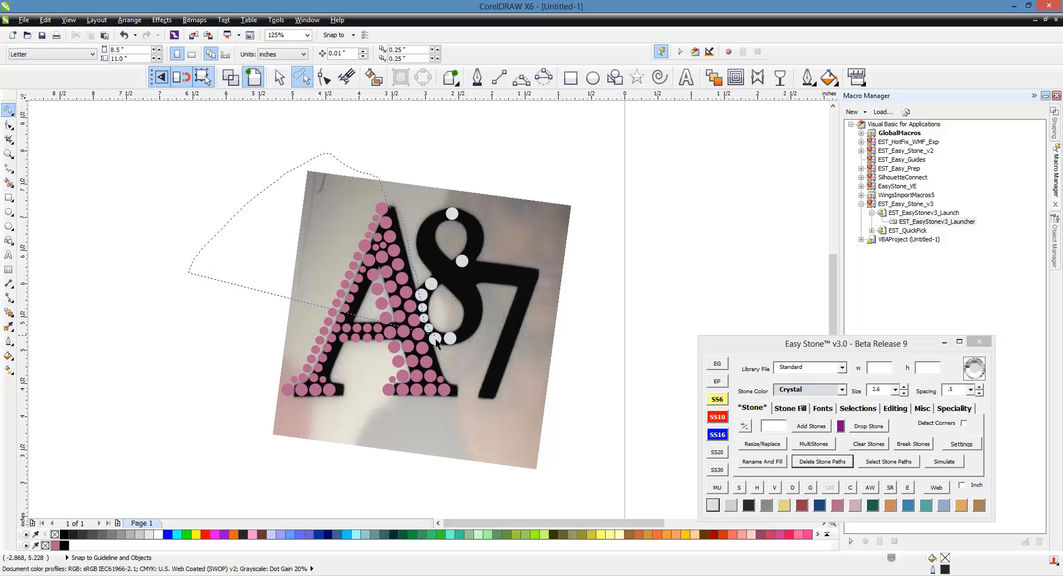
mouse_move(409, 456)
mouse_down()
mouse_move(299, 458)
mouse_move(360, 282)
mouse_up()
scroll(360, 281, up, 3)
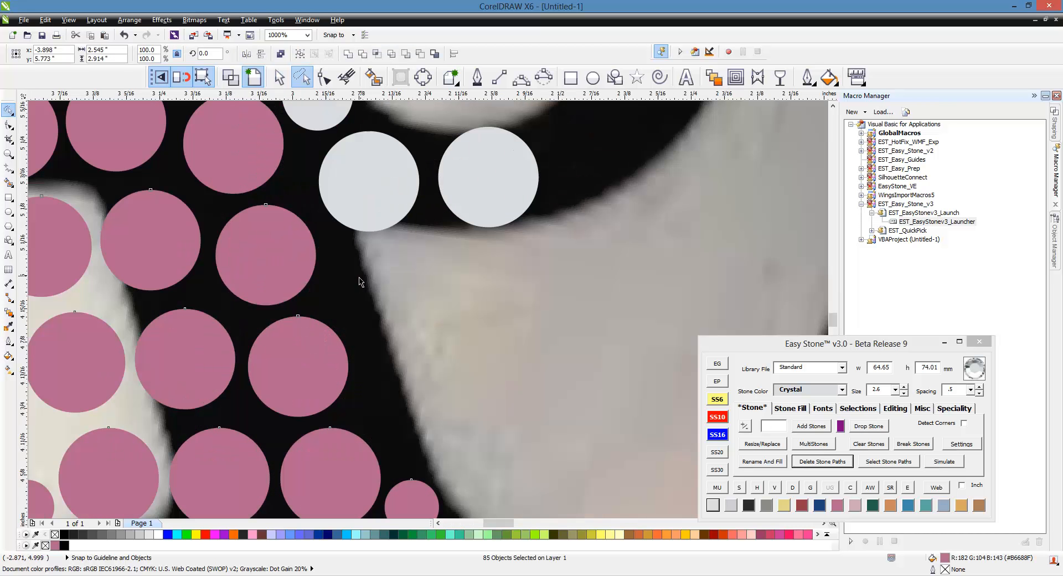
scroll(298, 270, down, 3)
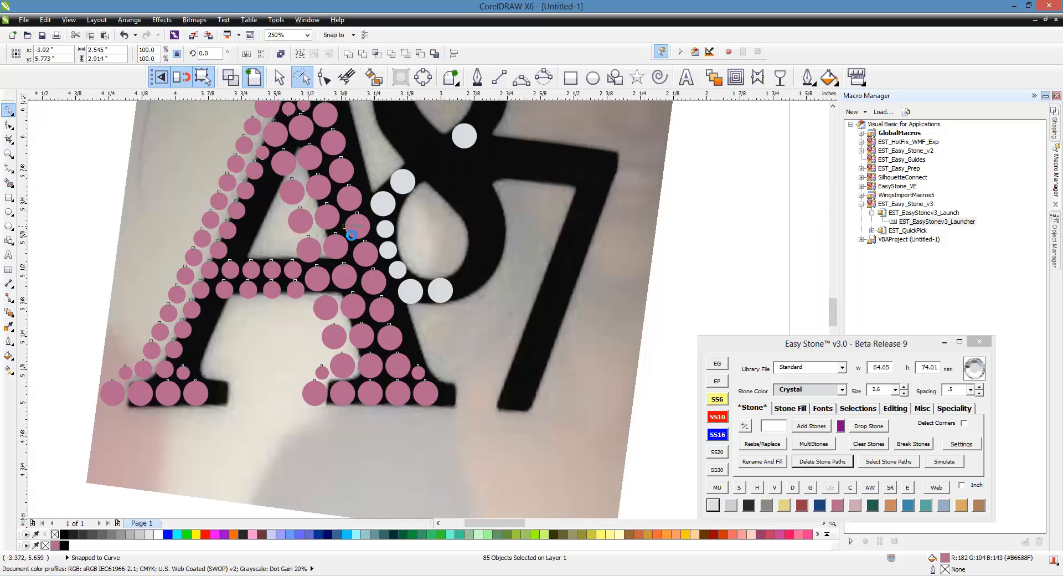
Step: Reposition the Crystal SS10 stones along the 8's left stroke to space them evenly between the A's stones and the lower bowl
scroll(417, 287, up, 3)
drag(405, 288, 422, 259)
scroll(404, 287, down, 3)
scroll(426, 261, up, 3)
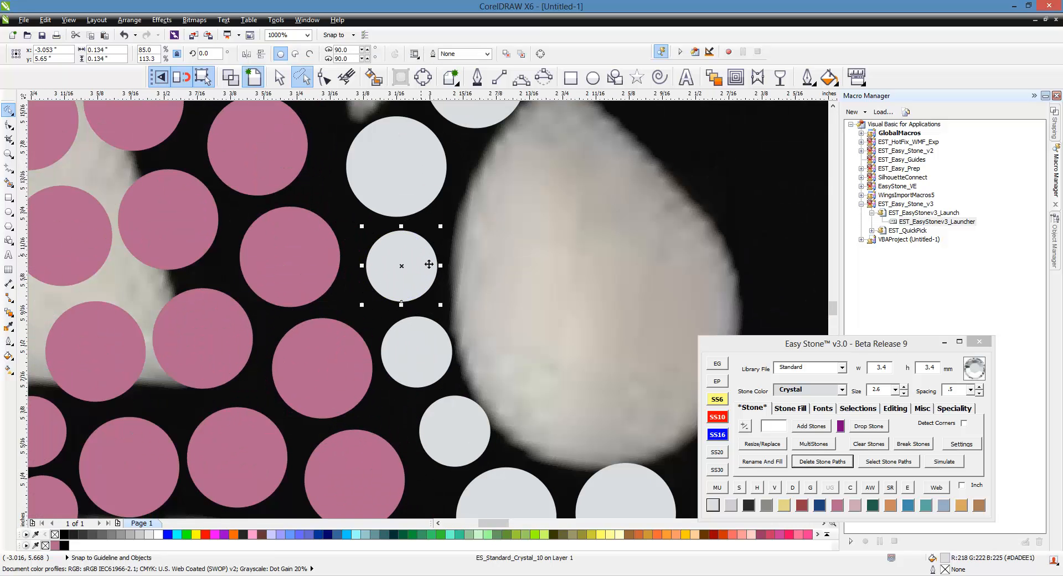
scroll(391, 282, down, 2)
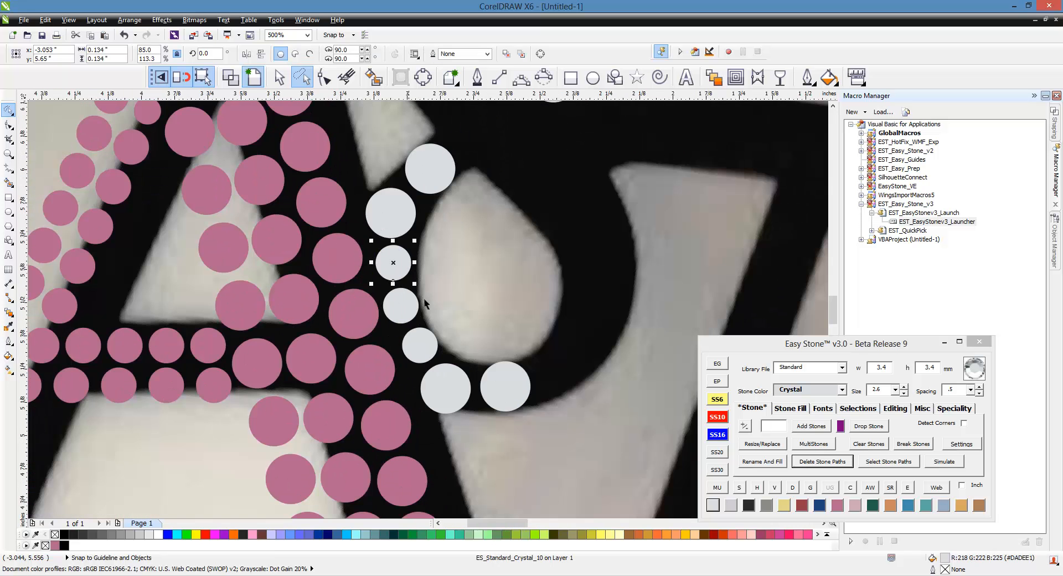
scroll(407, 348, up, 2)
scroll(413, 344, up, 2)
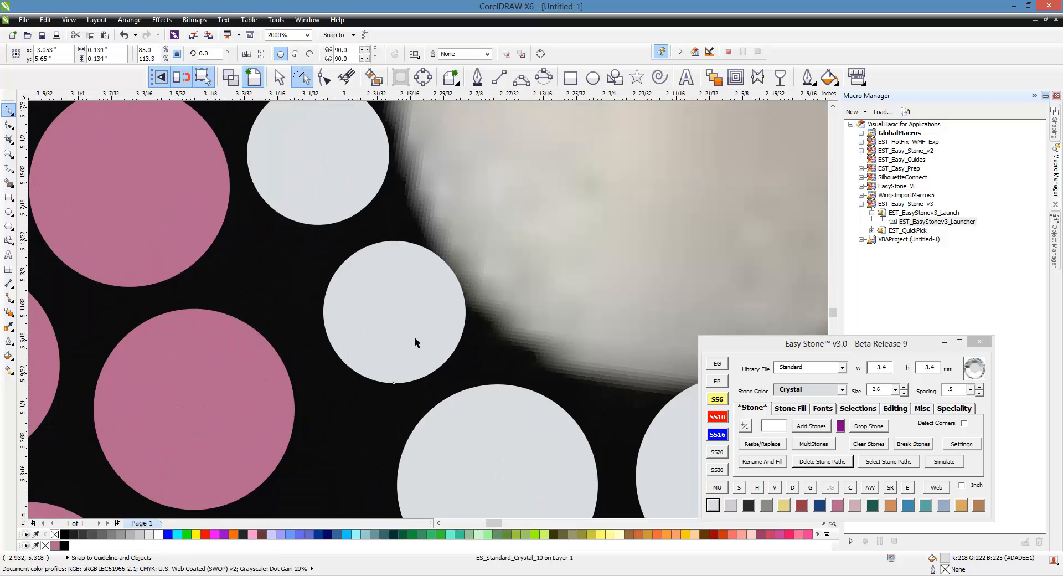
mouse_move(415, 337)
mouse_down()
mouse_move(416, 346)
mouse_move(404, 326)
mouse_up()
scroll(416, 382, down, 4)
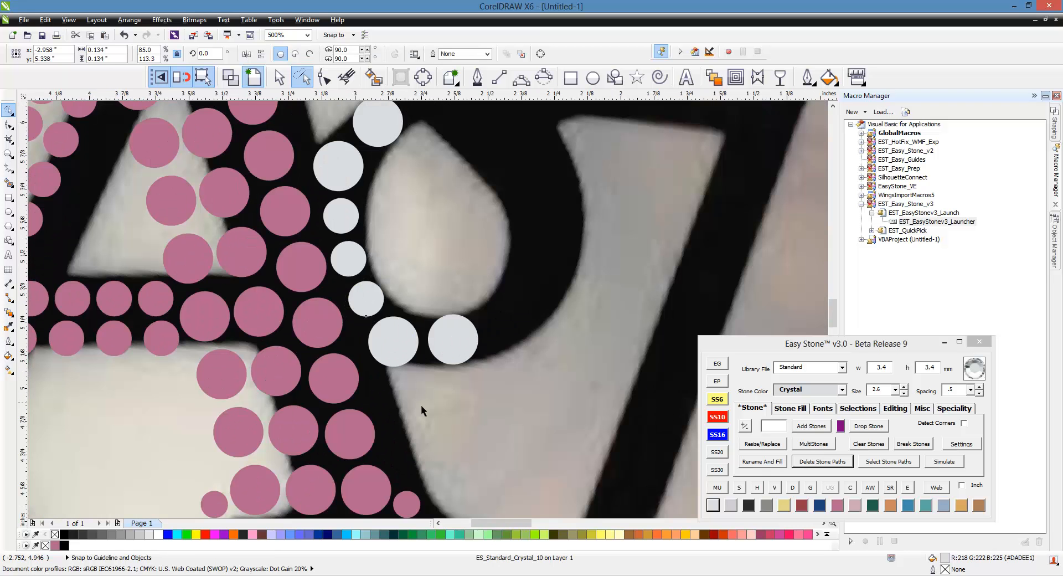
Step: Fine-tune the two Crystal SS16 stones on the 8's bottom stroke, moving the right one slightly down and left
click(422, 405)
scroll(425, 333, up, 2)
drag(369, 358, 375, 356)
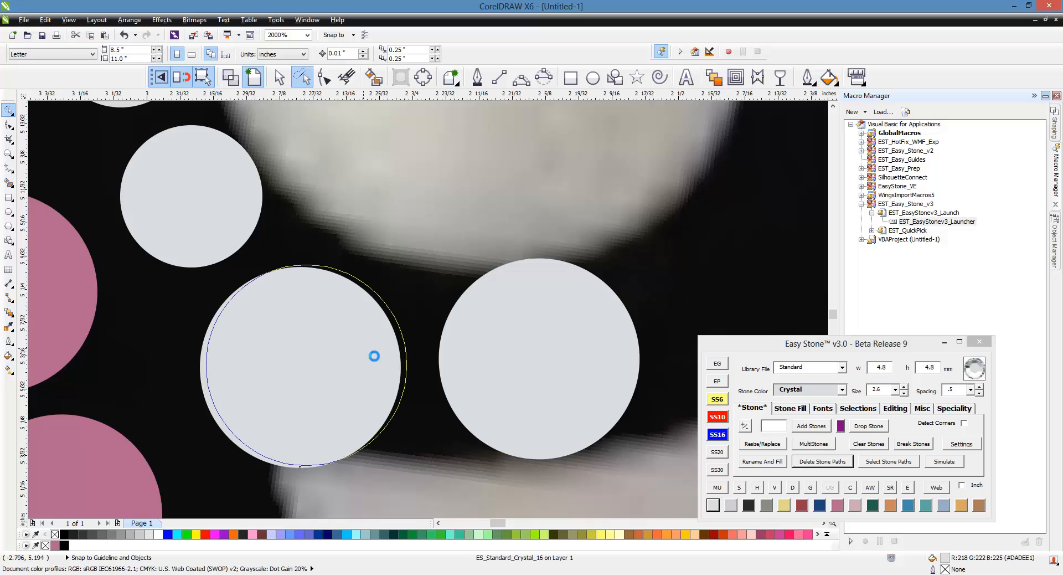
drag(630, 381, 624, 406)
scroll(500, 375, down, 1)
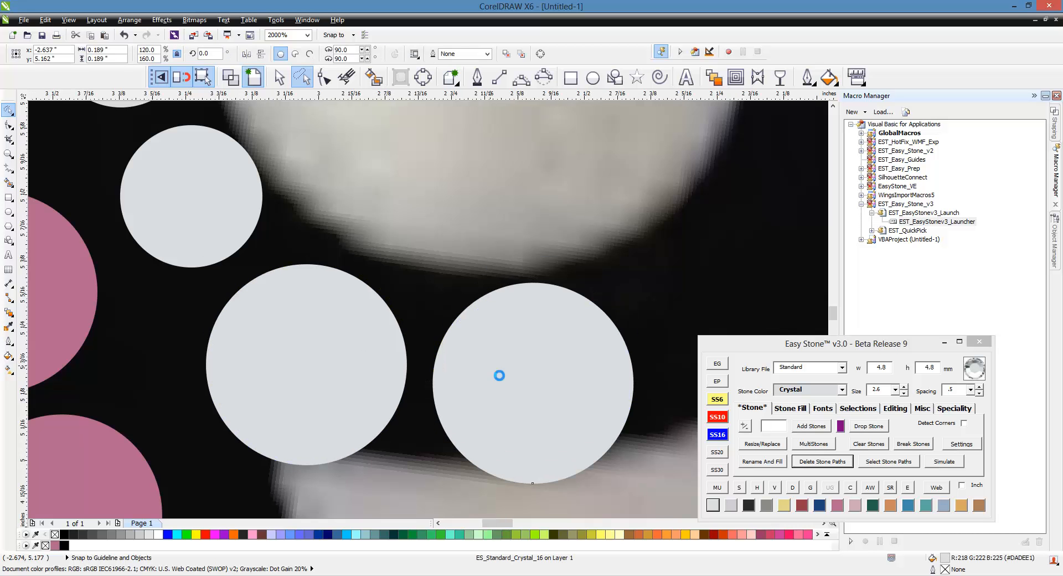
click(493, 447)
scroll(493, 447, down, 3)
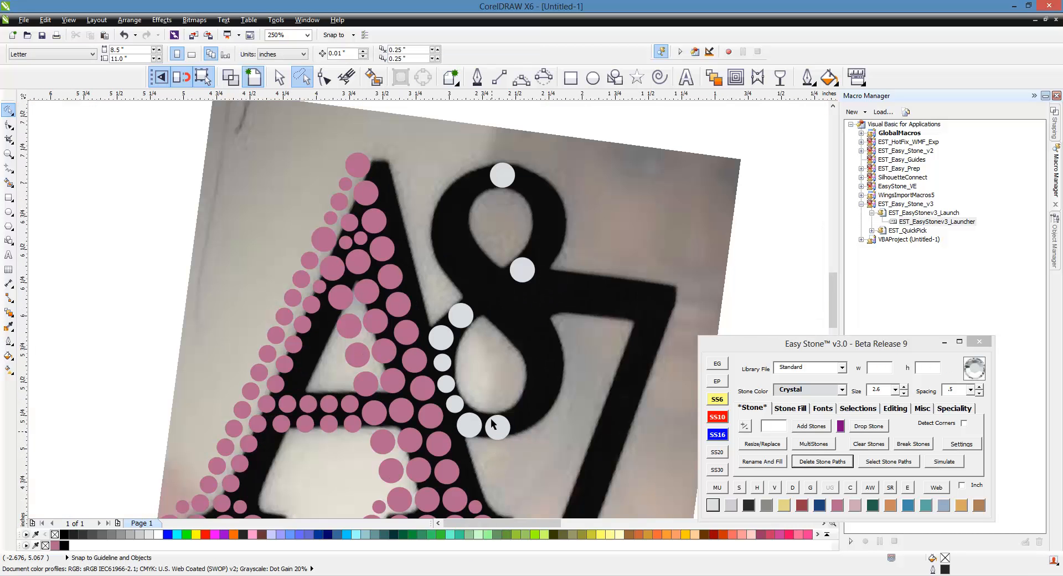
Step: Place two Crystal SS10 copies on the 8's diagonal crossing, between the SS16 stones above the lower bowl and below the upper bowl
scroll(489, 305, up, 1)
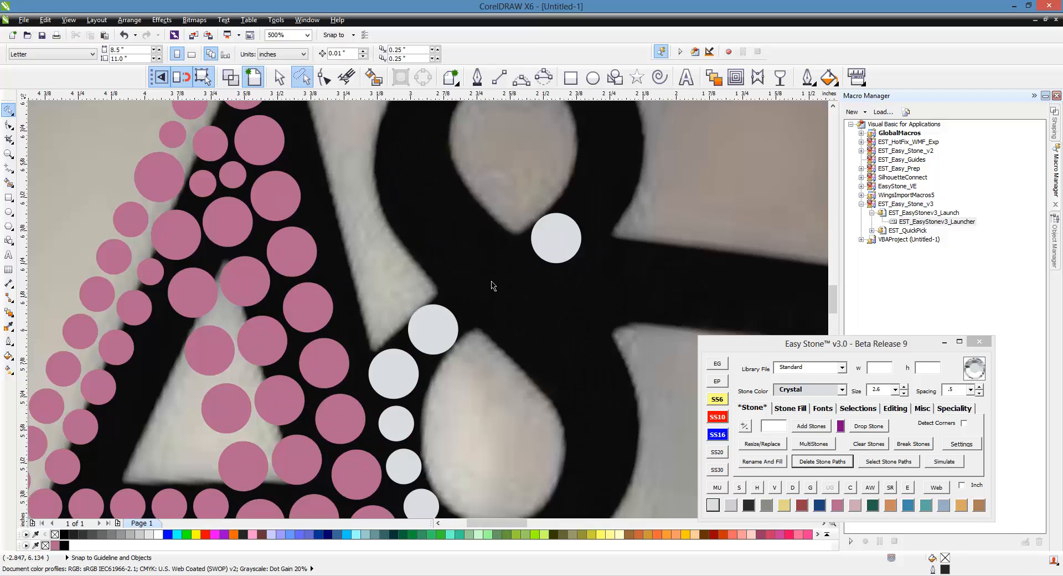
scroll(493, 285, down, 1)
scroll(488, 285, up, 1)
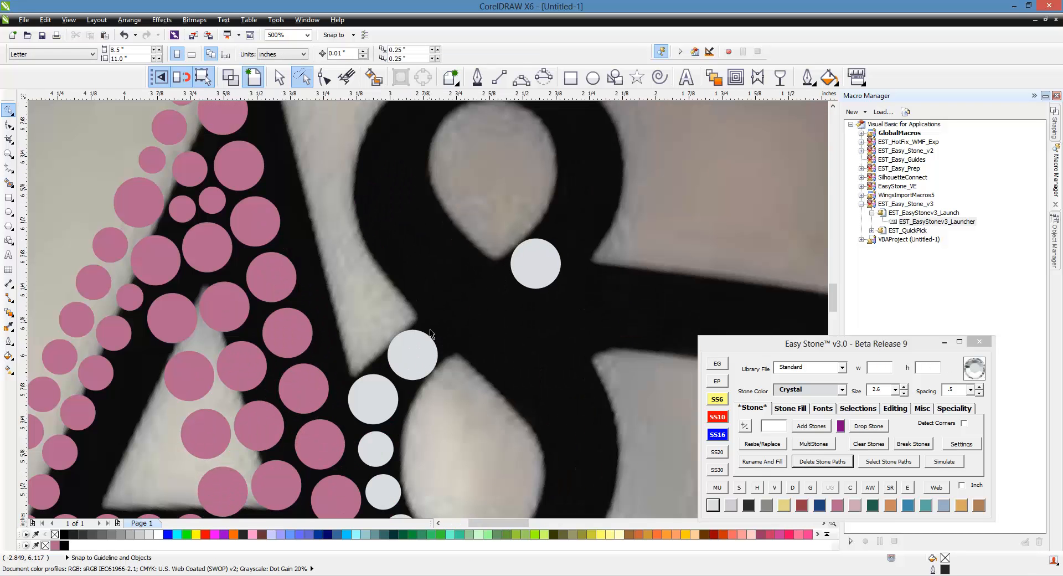
drag(387, 453, 565, 262)
right_click(468, 333)
scroll(474, 330, up, 2)
scroll(474, 283, down, 1)
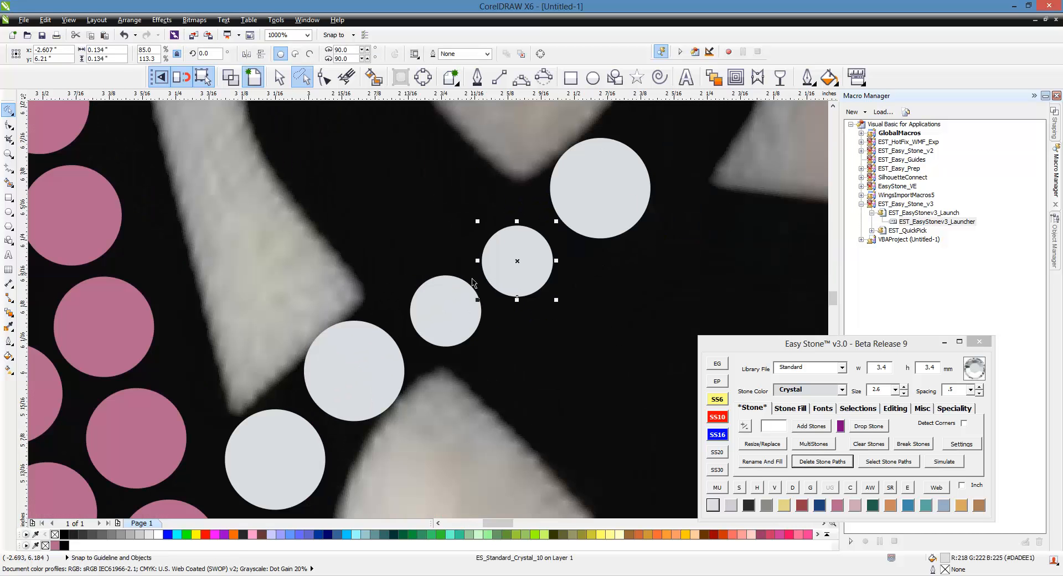
Step: Adjust the two Crystal SS10 stones on the 8's diagonal crossing to even out the gaps between its SS16 stones
scroll(427, 332, up, 1)
click(475, 321)
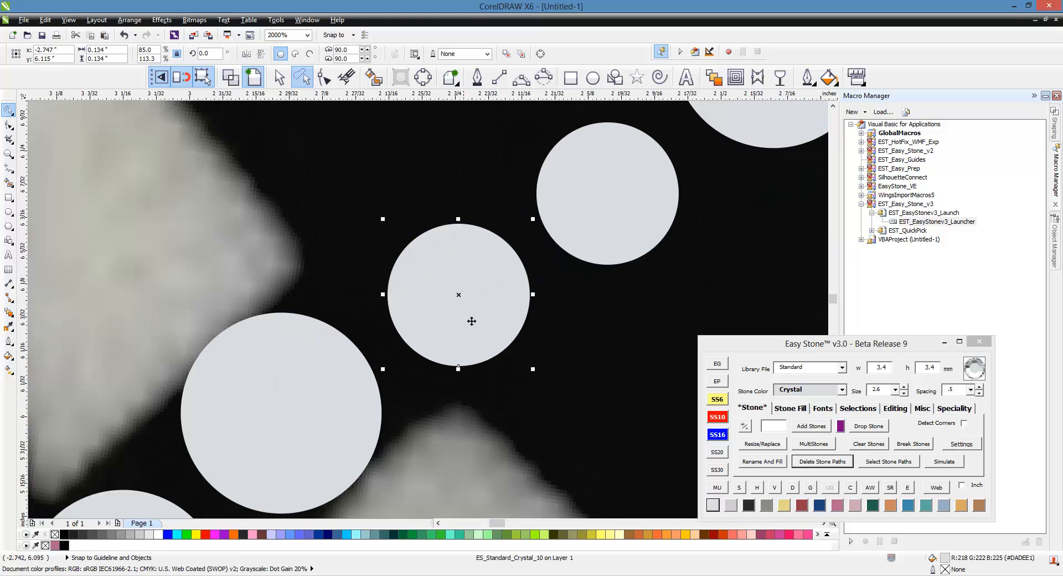
drag(475, 321, 622, 207)
scroll(470, 309, down, 2)
scroll(527, 267, up, 1)
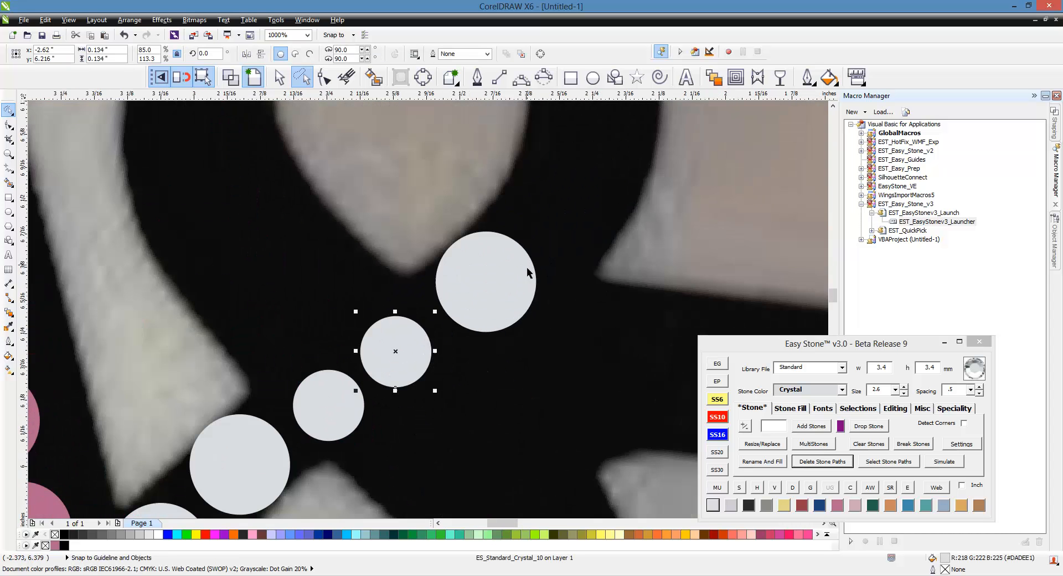
Step: Move the Crystal SS16 stone just below the 8's upper bowl slightly down and left, closer to the SS10 stones on the crossing
scroll(508, 299, up, 1)
drag(507, 299, 477, 311)
scroll(477, 311, down, 2)
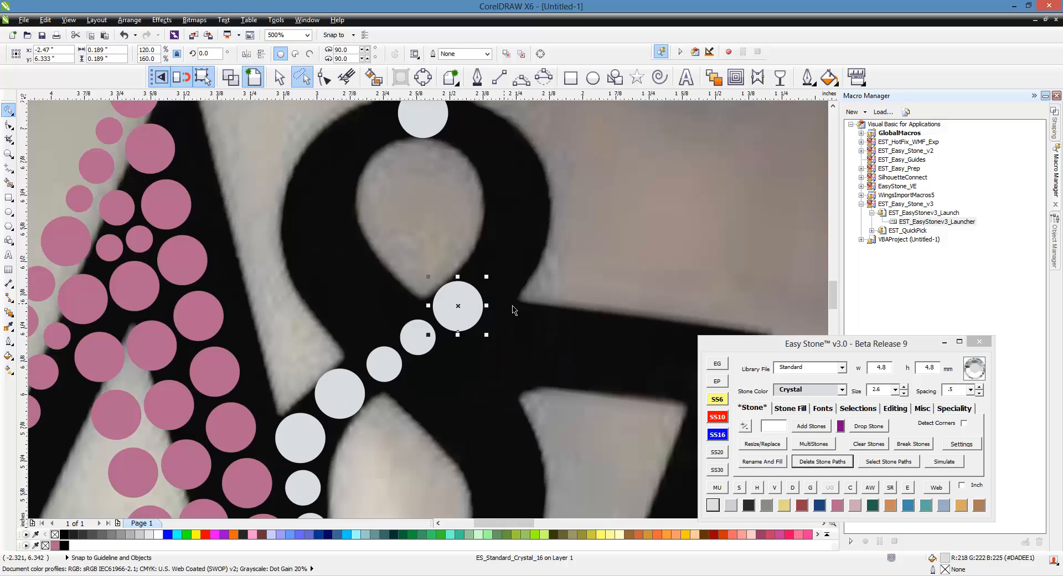
click(397, 255)
scroll(397, 255, down, 1)
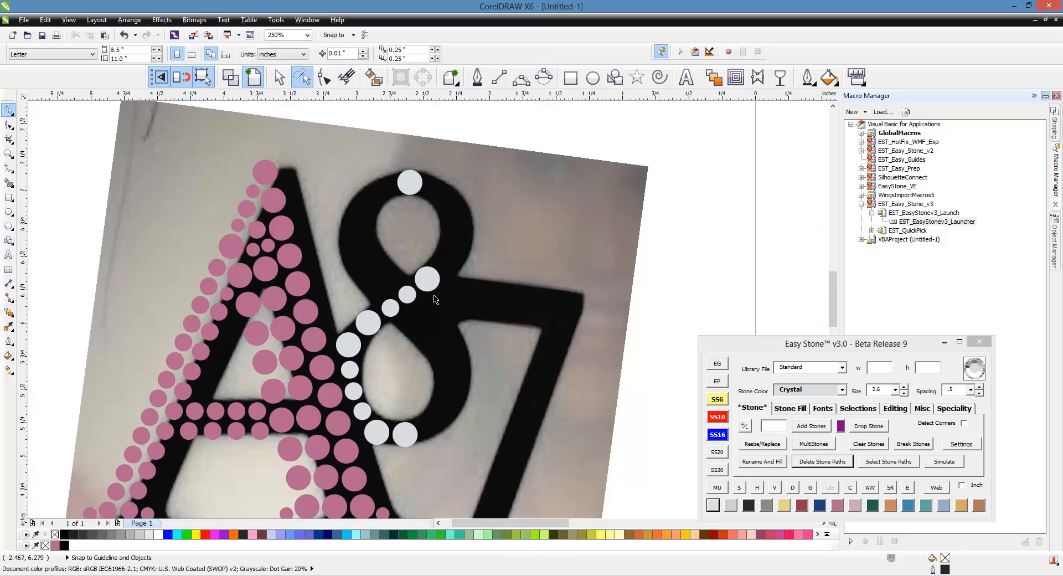
Step: Place two Crystal SS16 copies up the lower right curve of the 8's lower bowl, continuing from the bottom stroke stones
scroll(417, 434, up, 2)
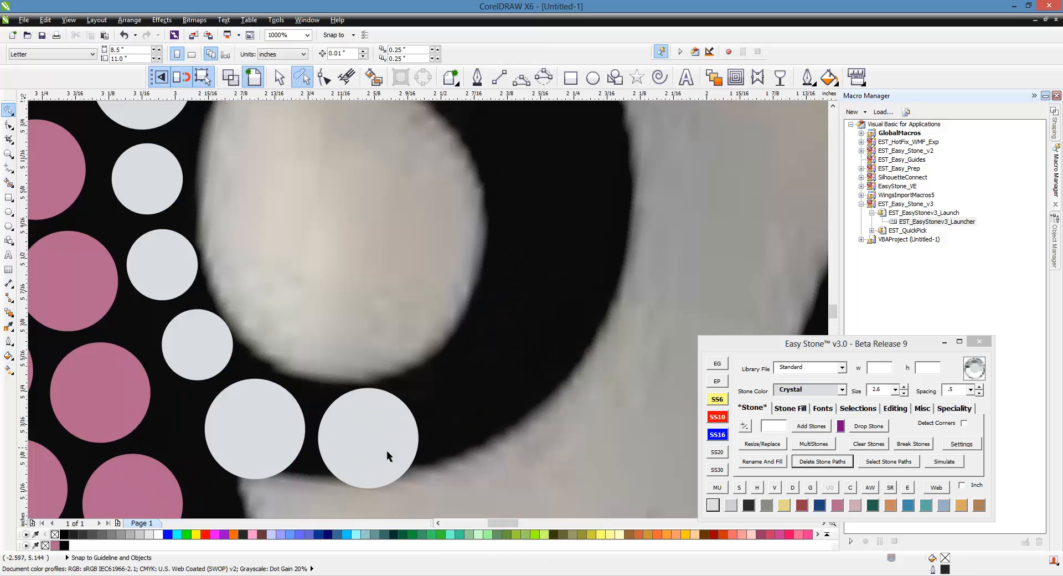
drag(390, 450, 503, 410)
click(503, 406)
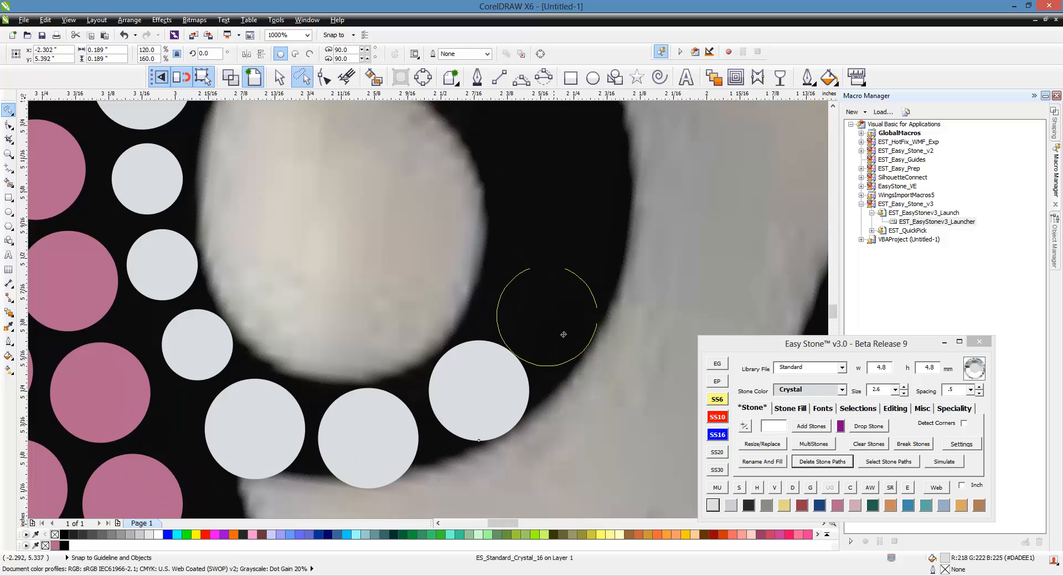
click(559, 326)
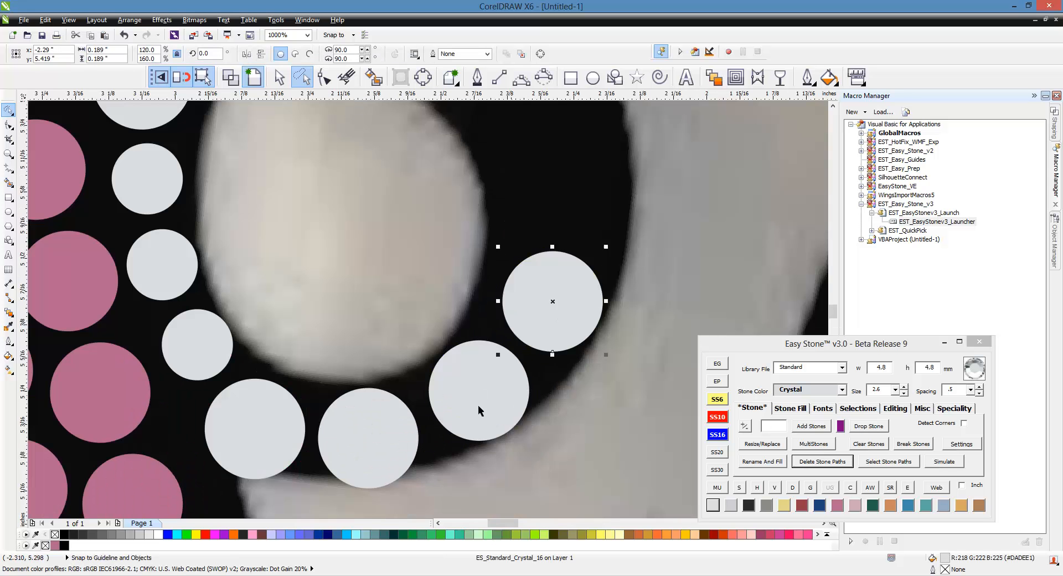
scroll(478, 406, down, 2)
scroll(463, 382, up, 1)
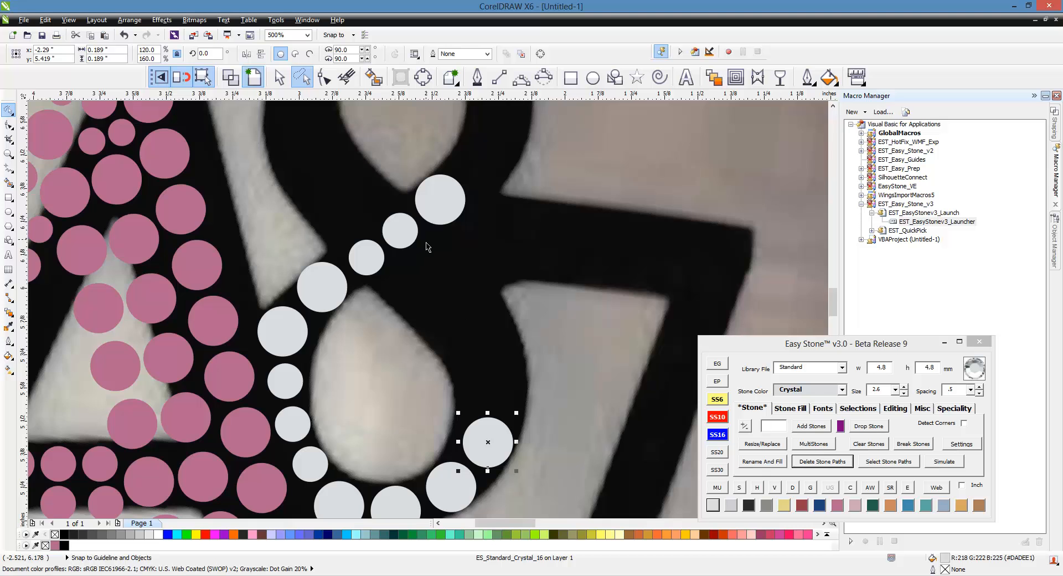
Step: Place five Crystal SS10 copies down the 8's right stroke, from the crossing to the SS16 stones on the lower right curve
scroll(413, 235, up, 1)
click(456, 280)
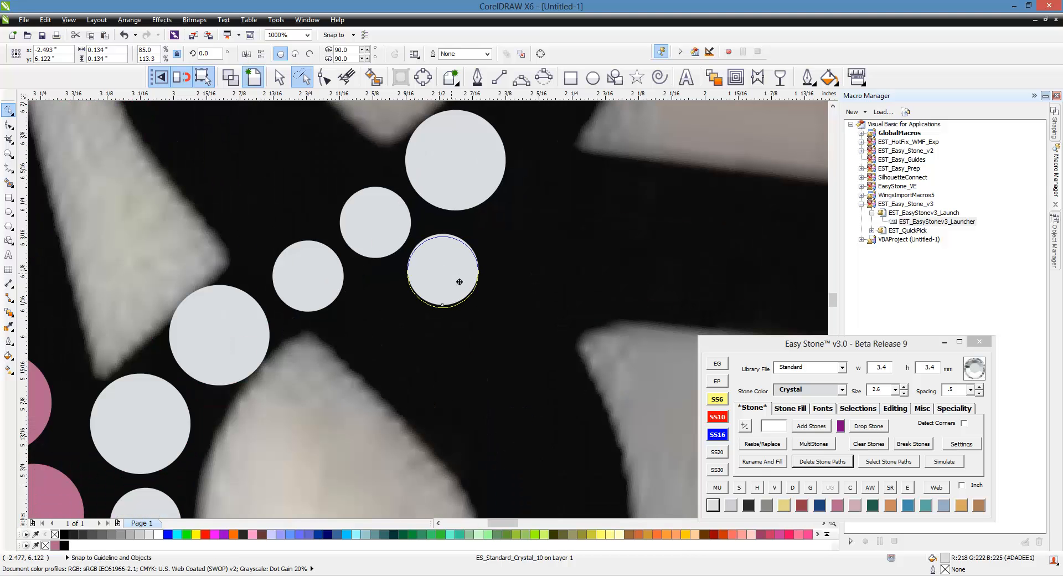
click(560, 413)
scroll(450, 266, down, 2)
scroll(465, 296, up, 1)
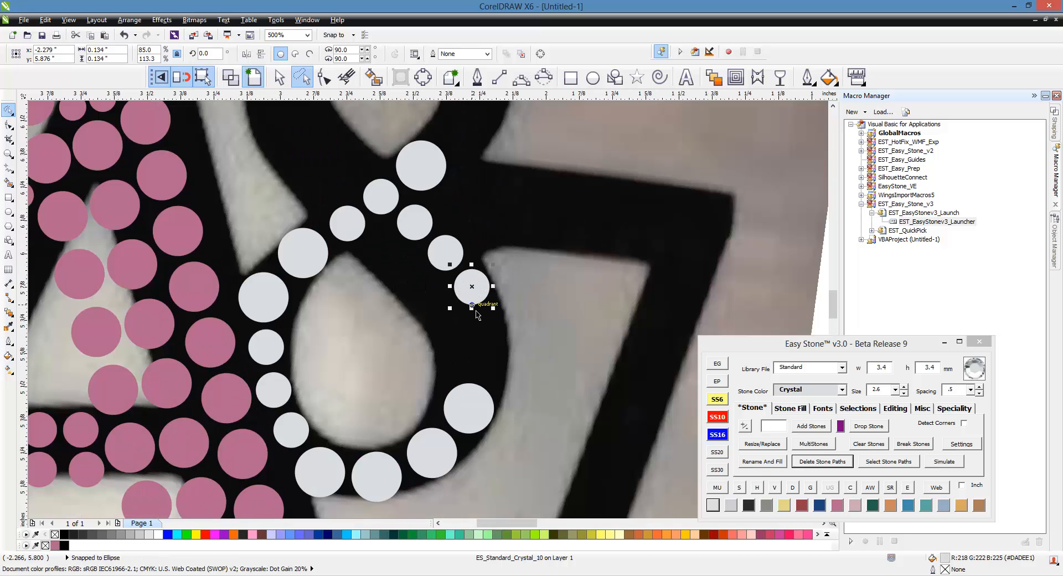
scroll(495, 316, up, 2)
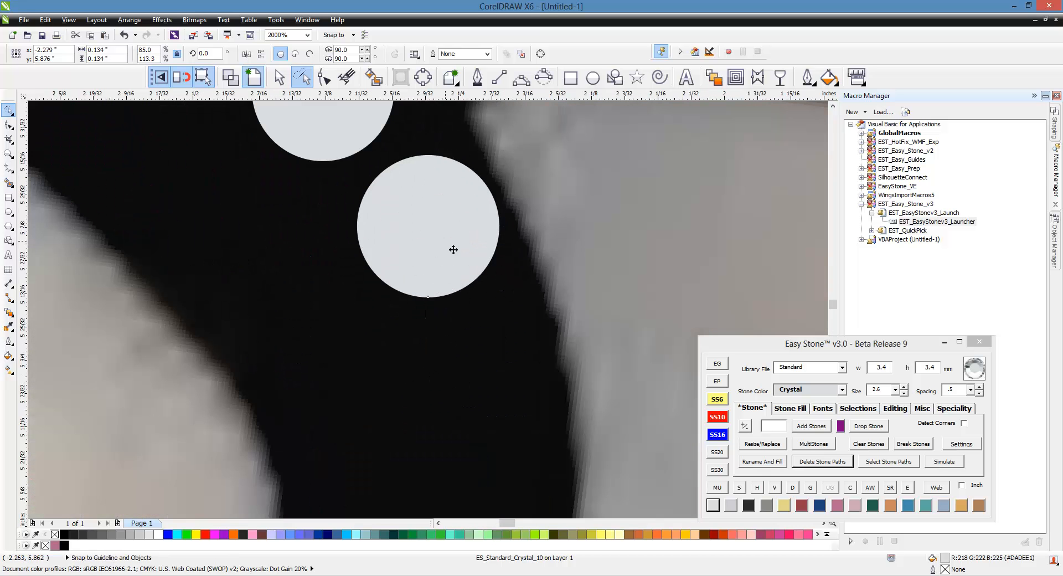
drag(510, 404, 506, 400)
scroll(512, 264, down, 2)
scroll(502, 333, up, 1)
drag(526, 285, 325, 384)
key(space)
key(space)
key(space)
key(space)
key(Delete)
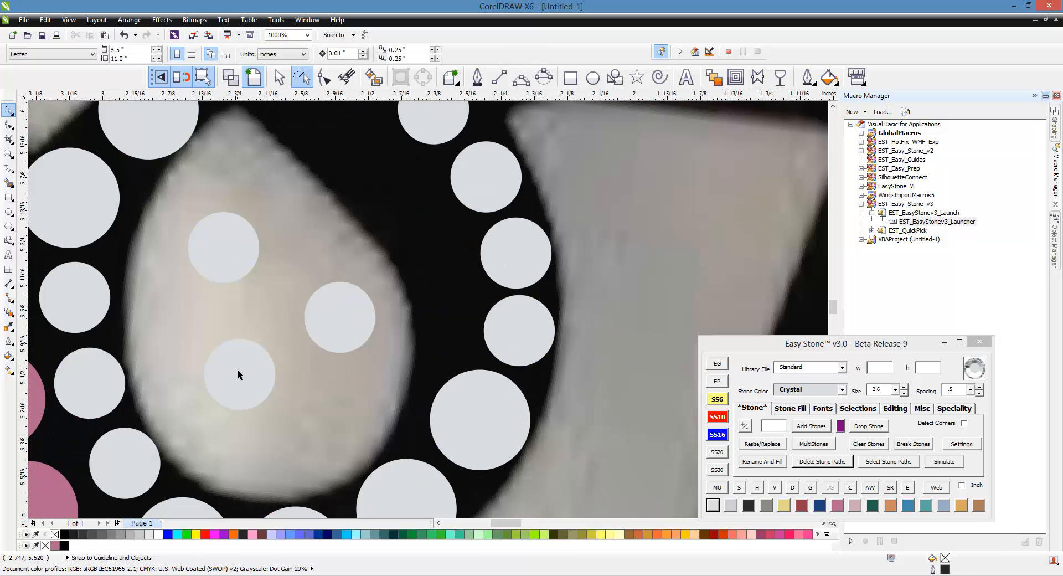
click(237, 371)
key(Delete)
click(335, 334)
key(Delete)
click(208, 248)
key(Delete)
Step: Re-space the ten Crystal stones running from the 8's crossing down its right stroke to the bottom, and remove the leftover spacing path
scroll(445, 377, down, 1)
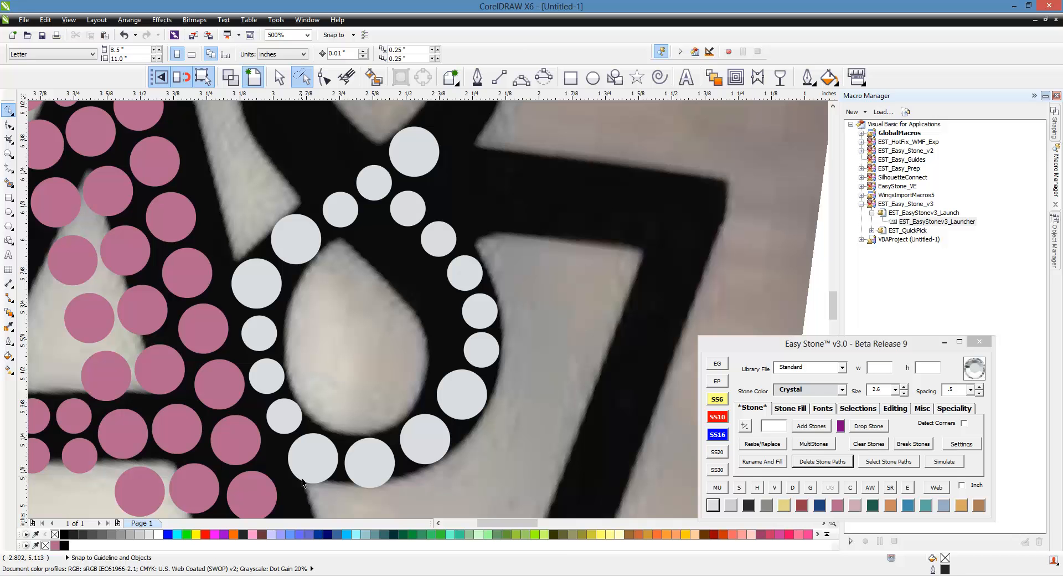
click(384, 192)
shift+click(411, 210)
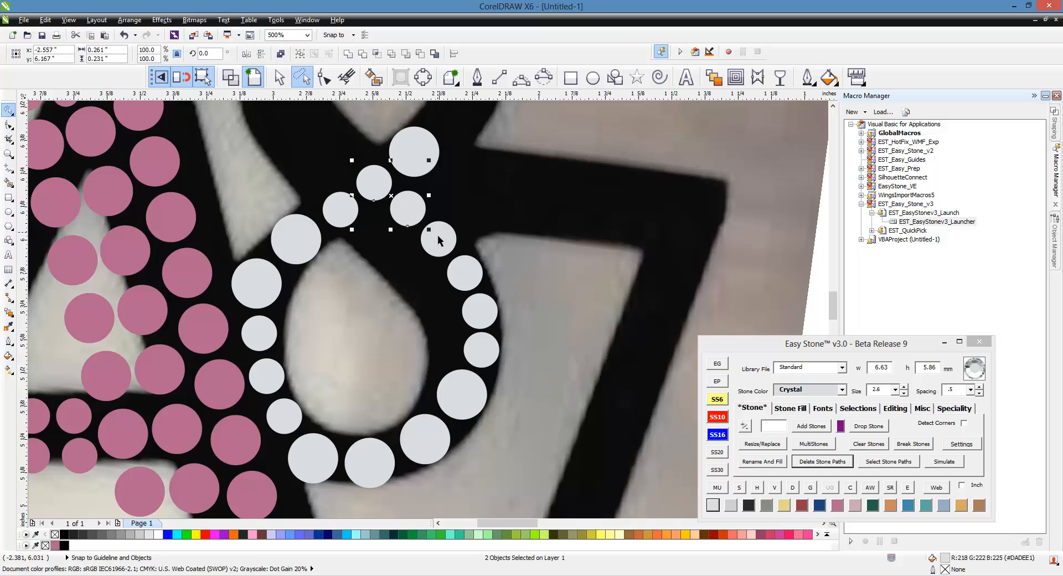
shift+click(437, 239)
shift+click(460, 275)
shift+click(484, 311)
shift+click(483, 355)
shift+click(465, 392)
shift+click(429, 444)
shift+click(363, 471)
shift+click(312, 472)
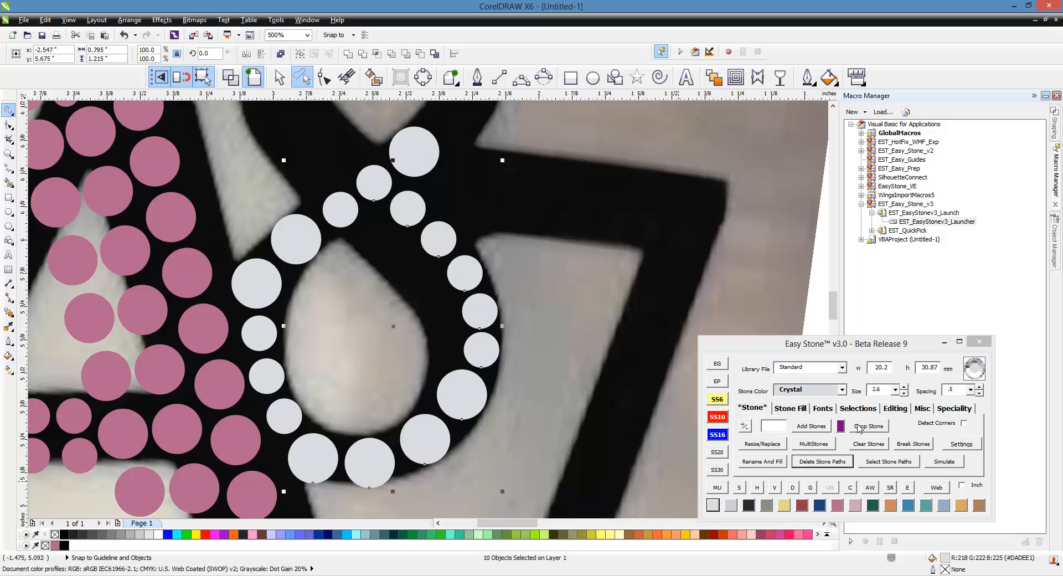
click(892, 409)
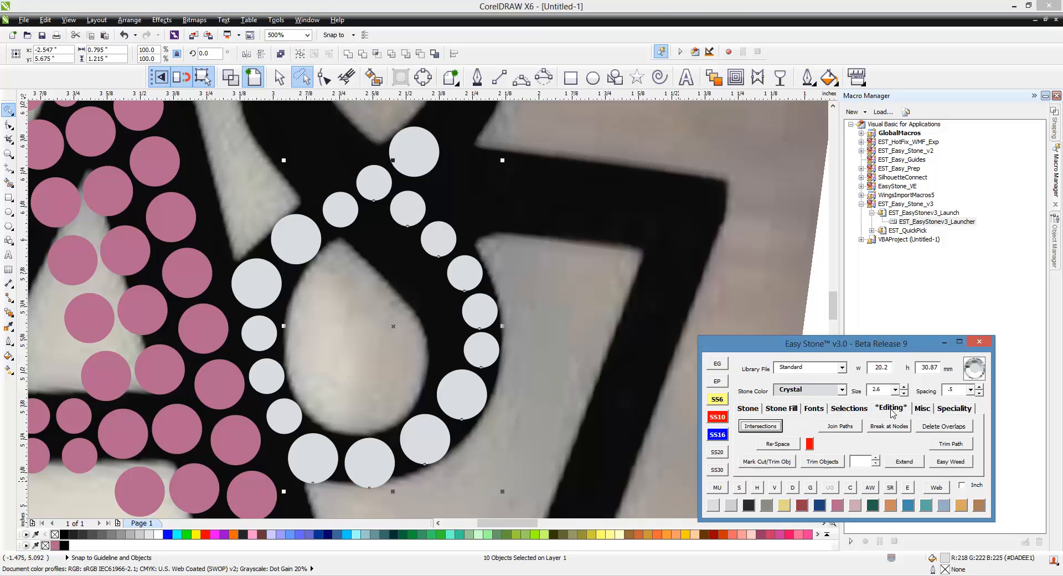
click(777, 445)
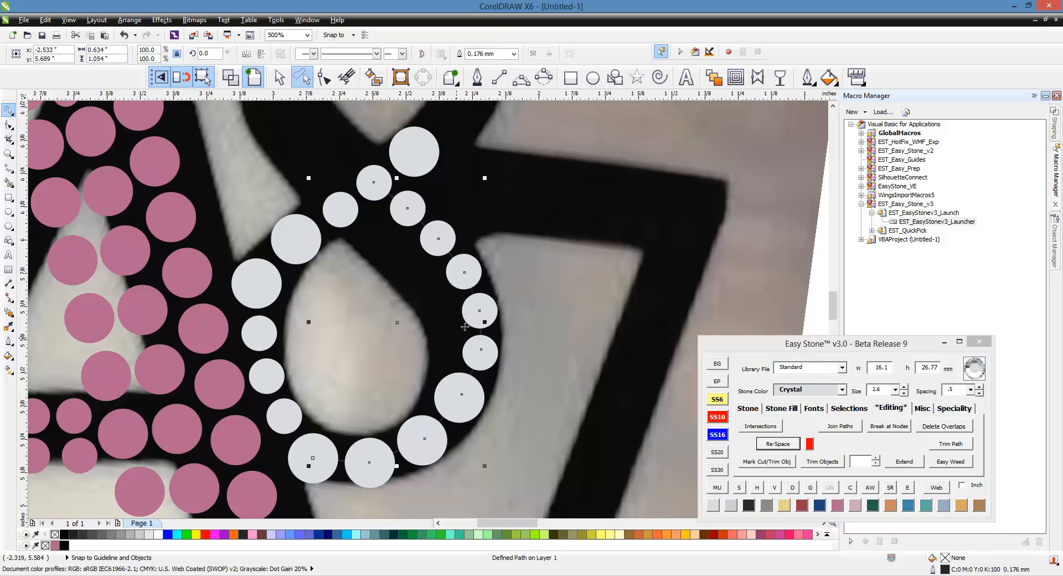
click(793, 489)
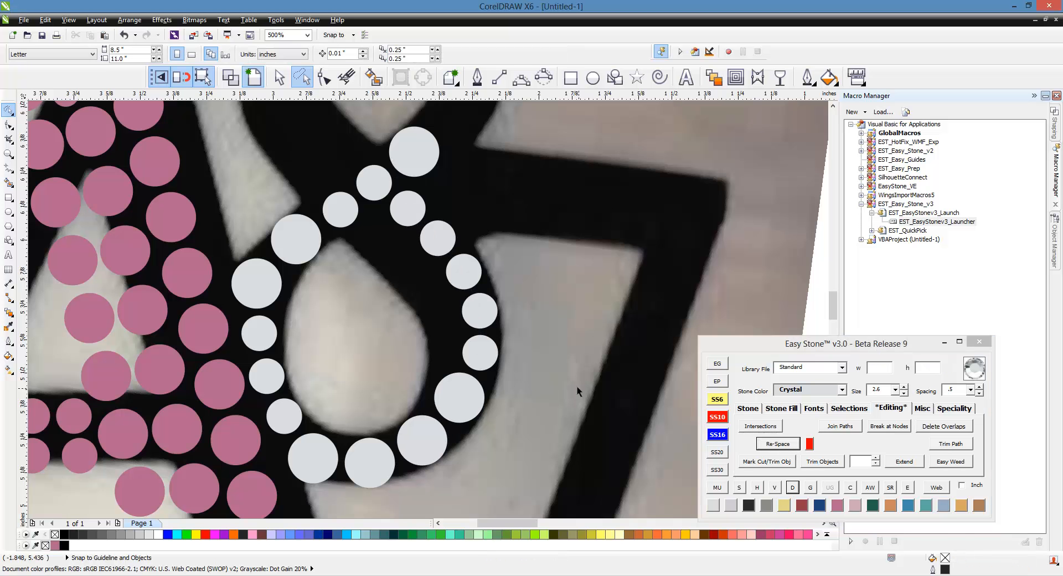
Step: Place a stone copy on the inner edge of the 8's lower right stroke, above the SS16 stones, and resize it to SS6
scroll(476, 330, up, 2)
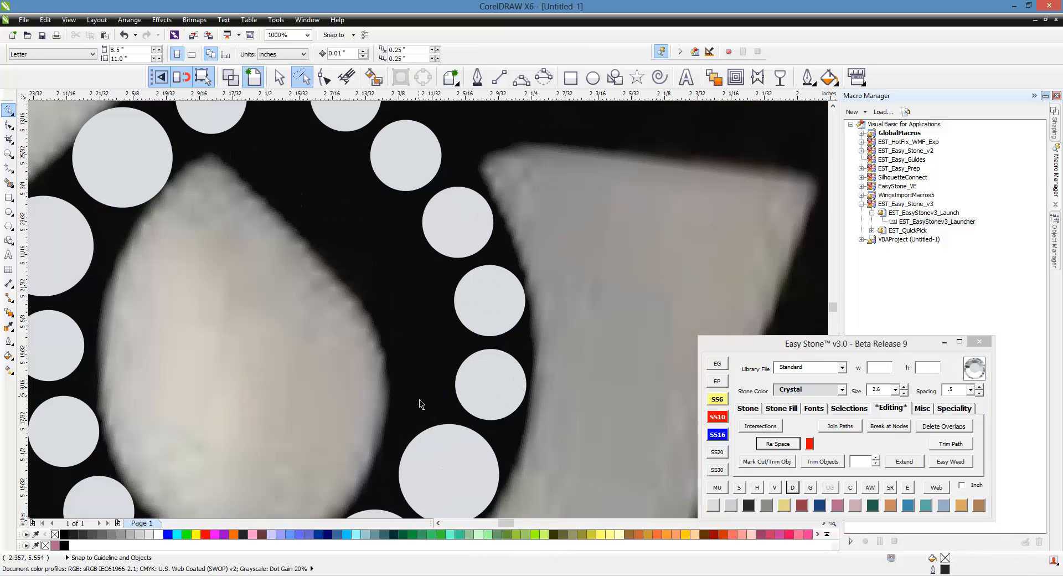
scroll(440, 403, up, 2)
scroll(531, 388, down, 4)
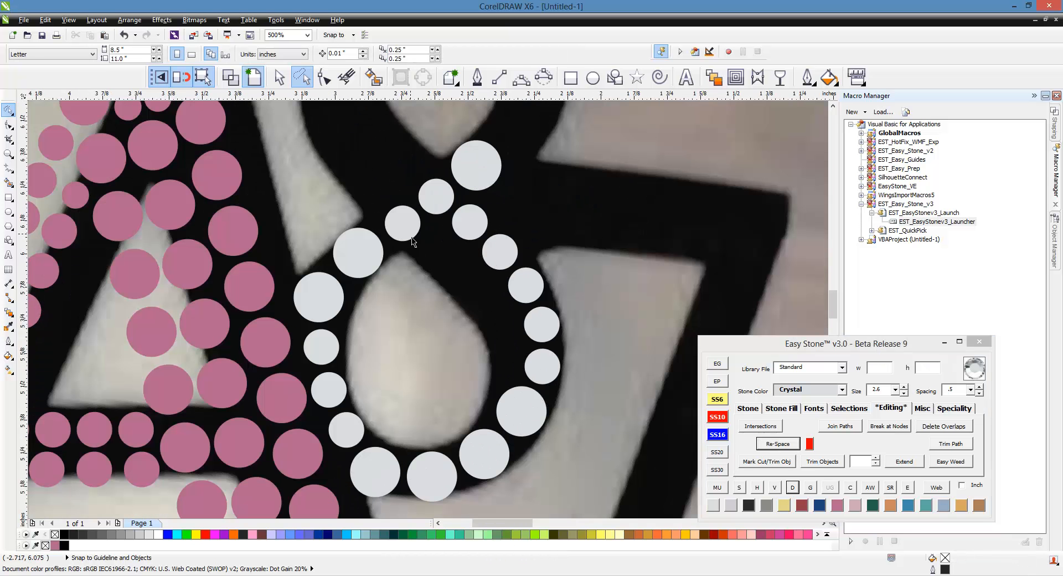
scroll(546, 367, up, 2)
drag(545, 369, 430, 394)
right_click(418, 367)
click(716, 401)
scroll(483, 342, down, 2)
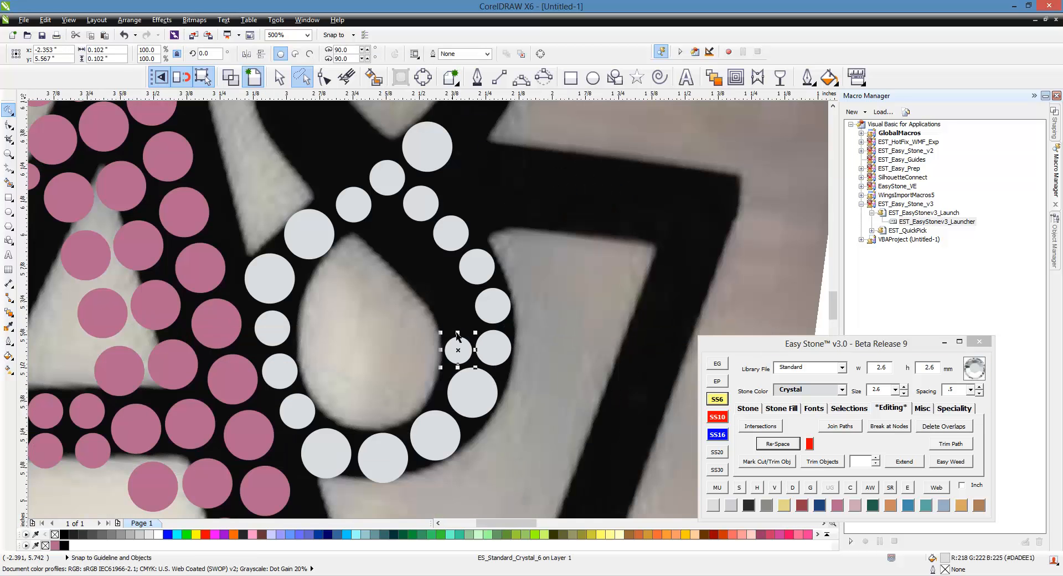
Step: Place four Crystal SS10 copies up the inner edge of the 8's lower right stroke, from the SS6 stone to the crossing
scroll(418, 285, up, 1)
scroll(576, 352, up, 1)
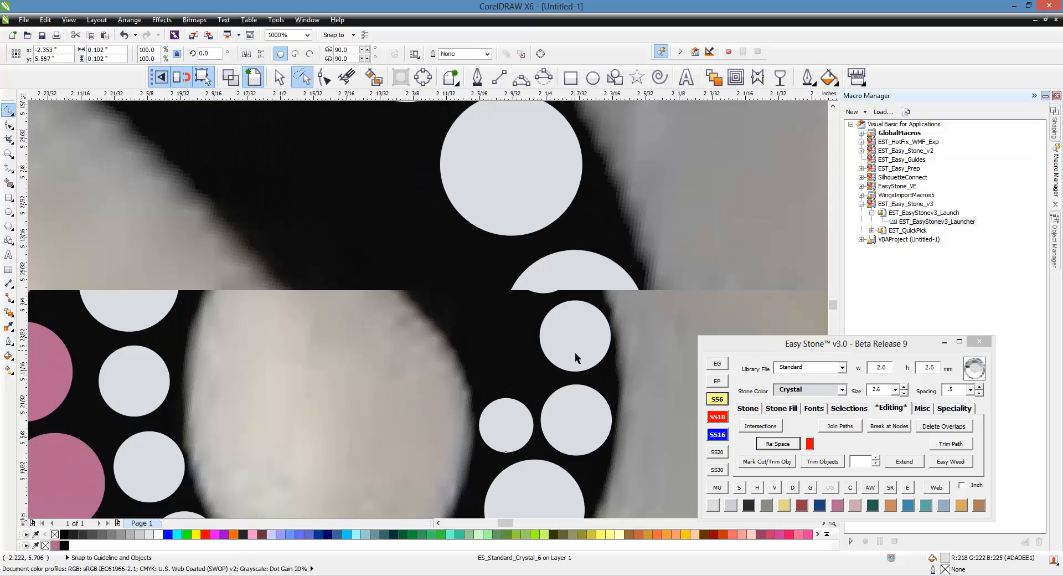
right_click(399, 366)
drag(557, 338, 396, 367)
right_click(305, 230)
drag(396, 367, 327, 222)
scroll(332, 227, down, 1)
scroll(422, 309, up, 1)
drag(423, 309, 235, 134)
scroll(413, 312, down, 1)
scroll(351, 251, up, 1)
drag(351, 251, 452, 338)
right_click(453, 338)
scroll(437, 285, down, 3)
key(Escape)
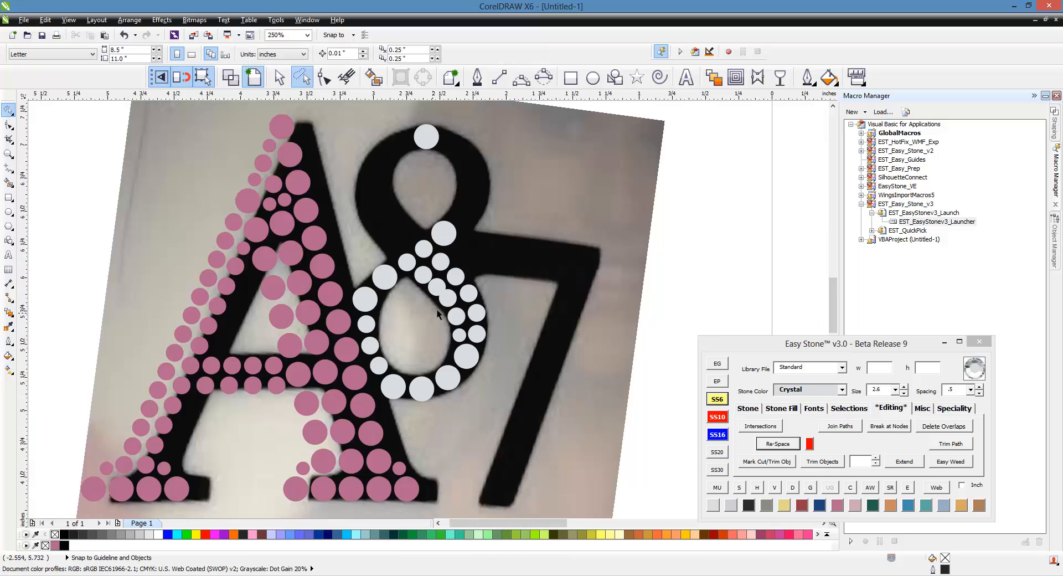
Step: Place two Crystal SS16 copies around the upper left curve of the 8's upper bowl, starting from the top stone
scroll(436, 308, up, 1)
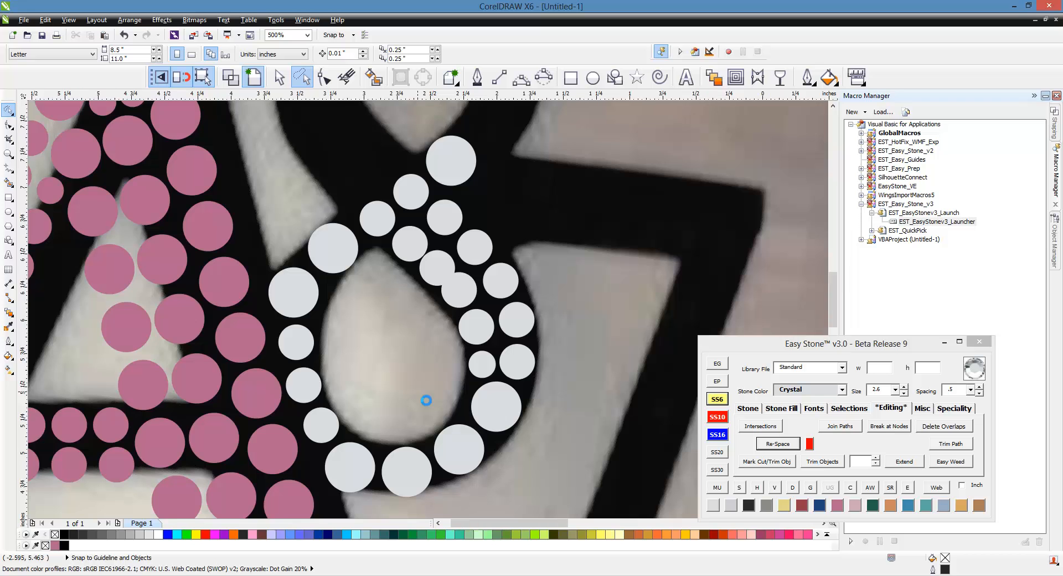
scroll(421, 396, down, 1)
scroll(395, 201, up, 1)
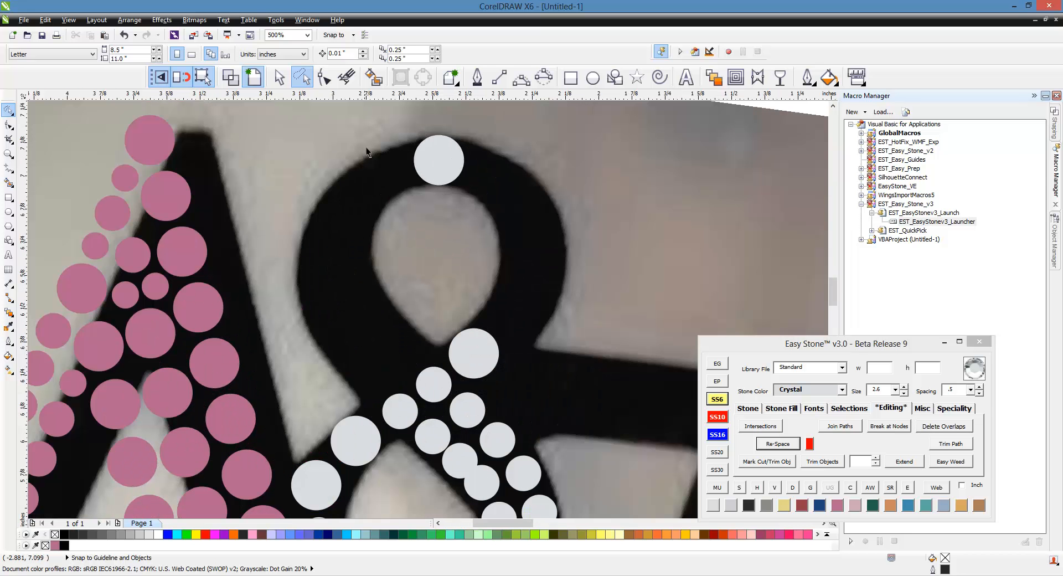
scroll(367, 147, up, 1)
click(500, 170)
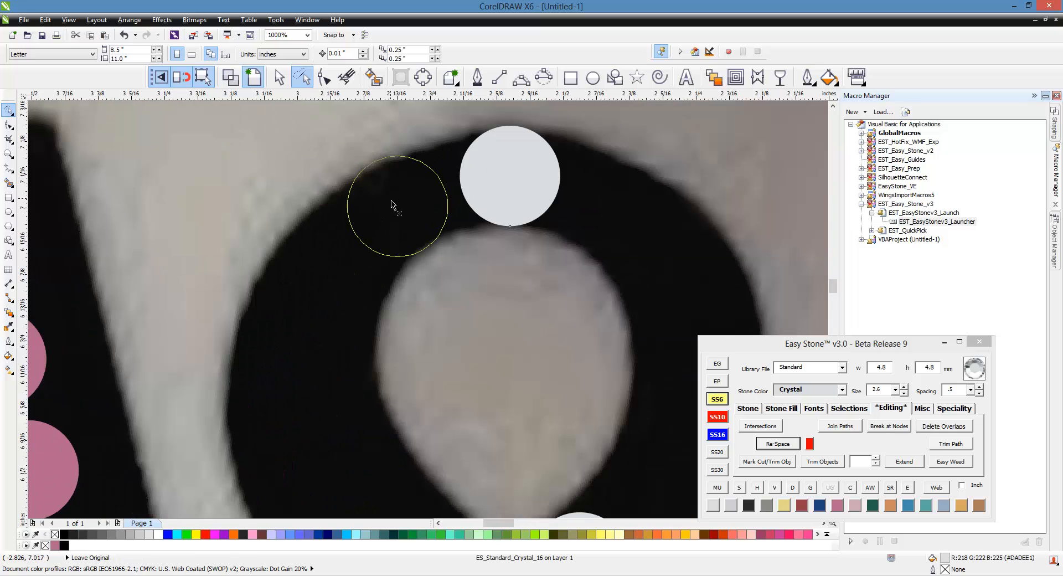
click(393, 206)
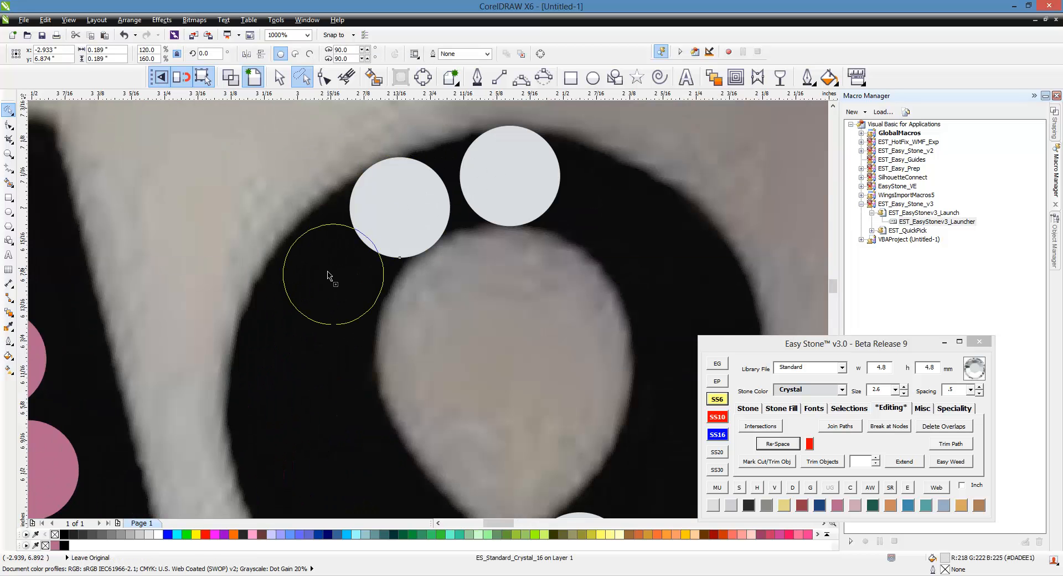
click(316, 295)
scroll(317, 295, down, 1)
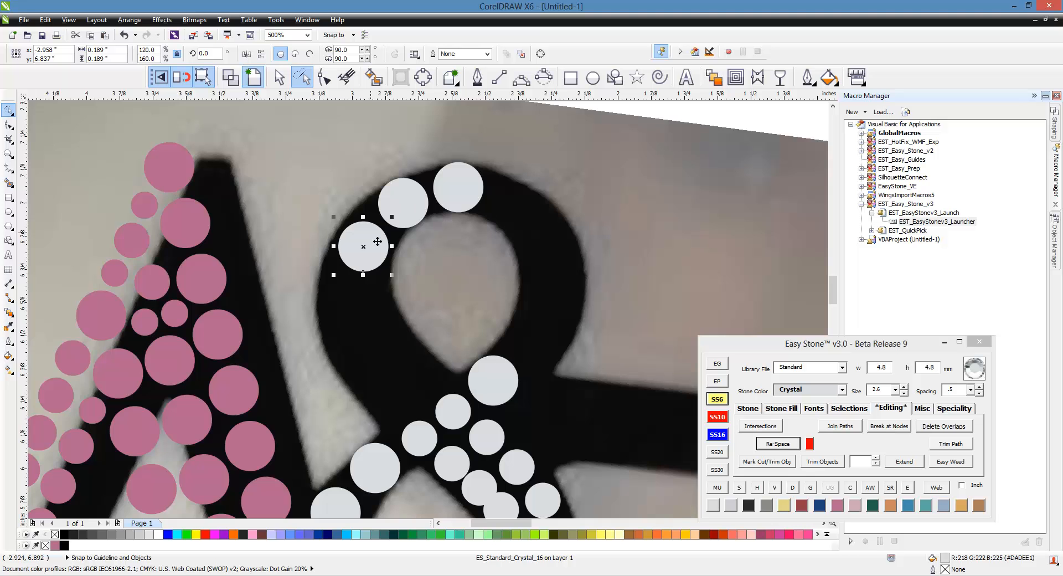
Step: Move the lower of the two new SS16 stones on the upper bowl's left curve slightly left and up
scroll(372, 238, up, 2)
drag(372, 247, 359, 240)
scroll(345, 217, down, 2)
scroll(391, 185, up, 1)
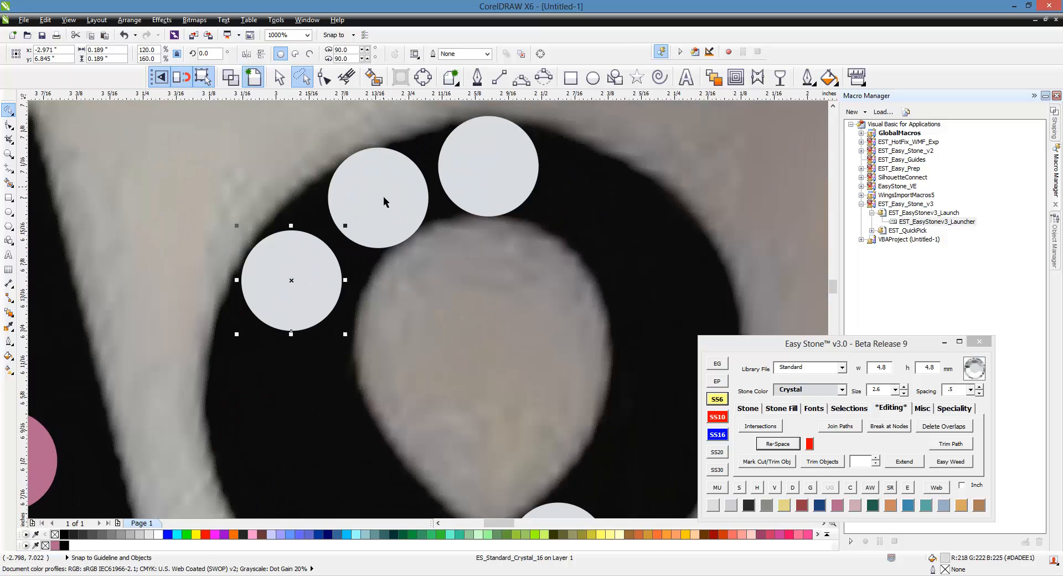
scroll(459, 180, down, 2)
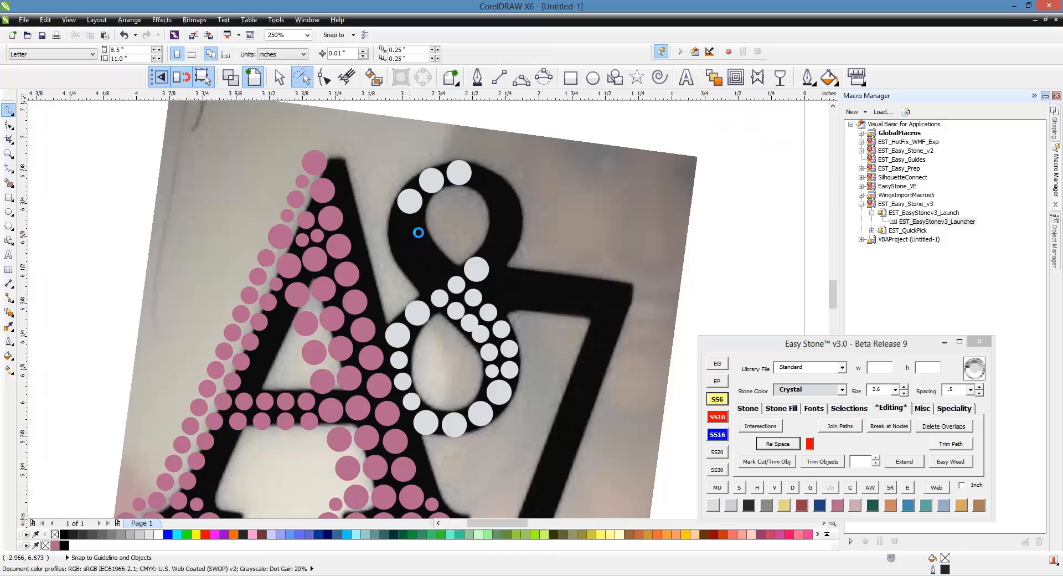
Step: Place four Crystal SS10 copies down the left stroke of the 8's upper bowl, from the SS16 stones to the crossing
scroll(418, 233, up, 1)
drag(468, 364, 385, 215)
scroll(386, 214, up, 2)
drag(407, 257, 452, 349)
scroll(408, 231, down, 2)
right_click(427, 316)
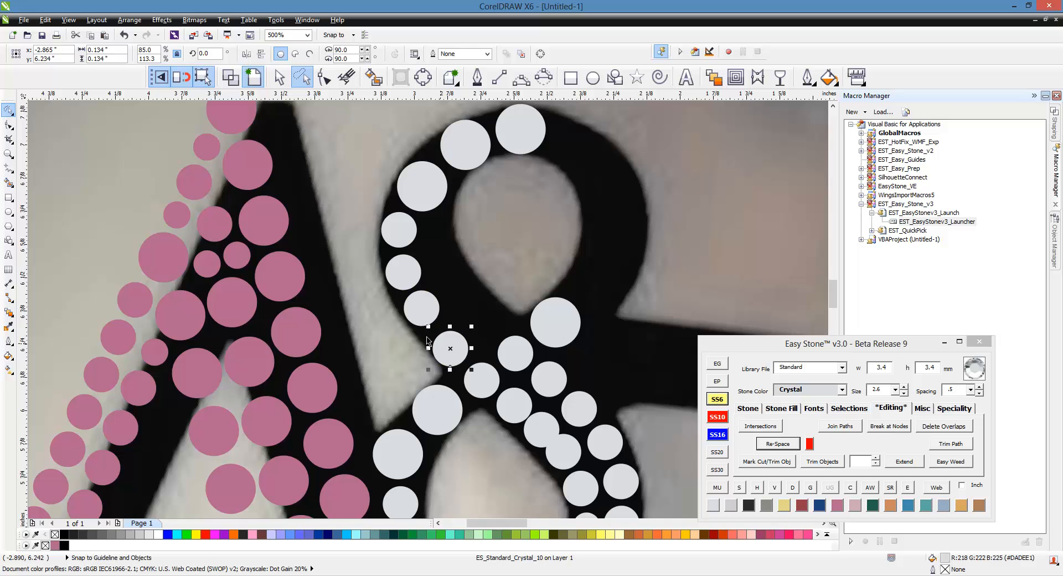
scroll(394, 317, down, 1)
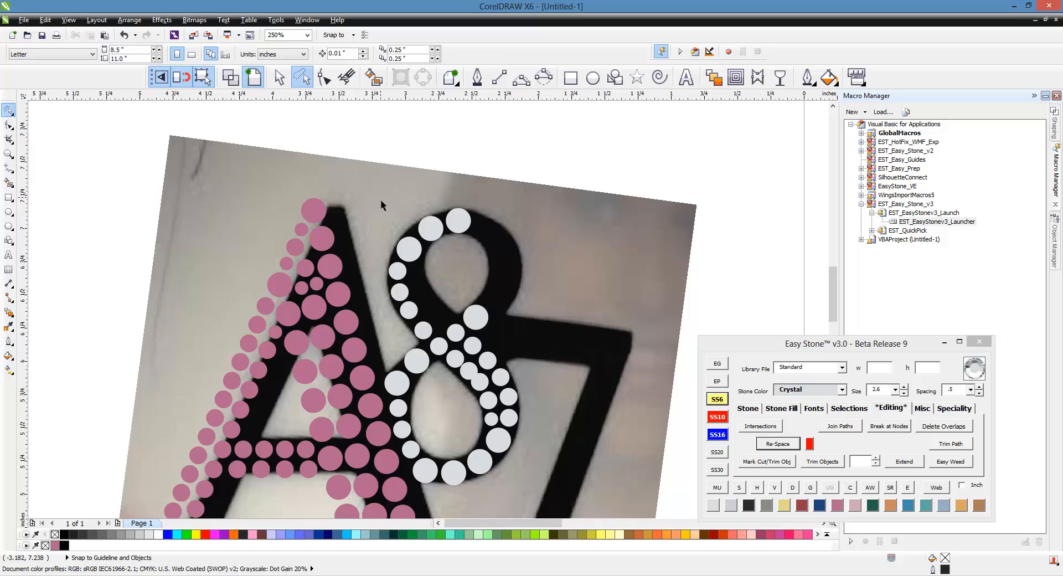
Step: Fine-tune the two Crystal SS16 stones on the upper bowl's upper left curve to follow the outline and even out their gaps
scroll(411, 229, up, 3)
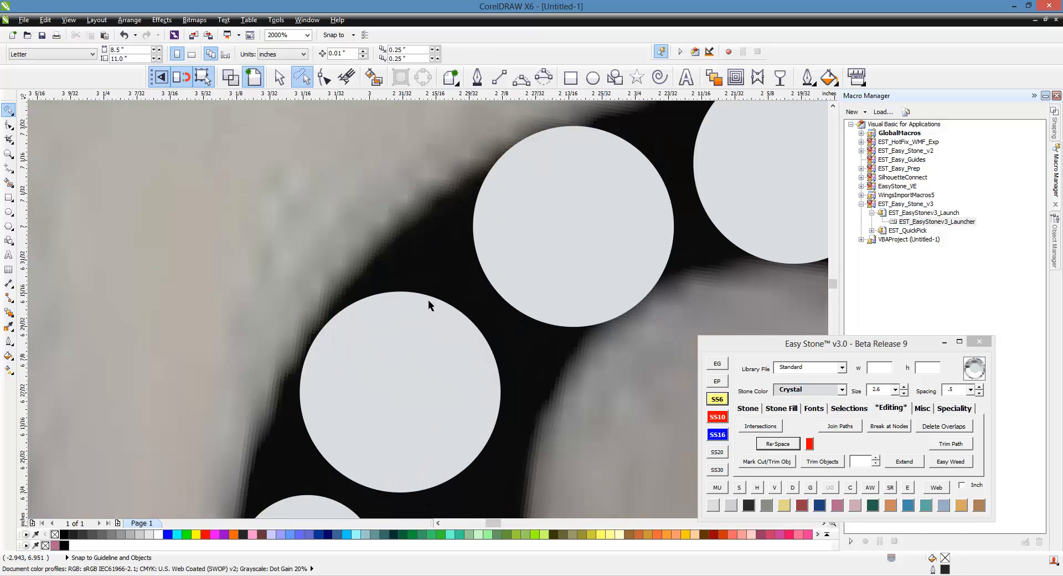
drag(418, 329, 409, 325)
click(500, 214)
scroll(501, 214, down, 3)
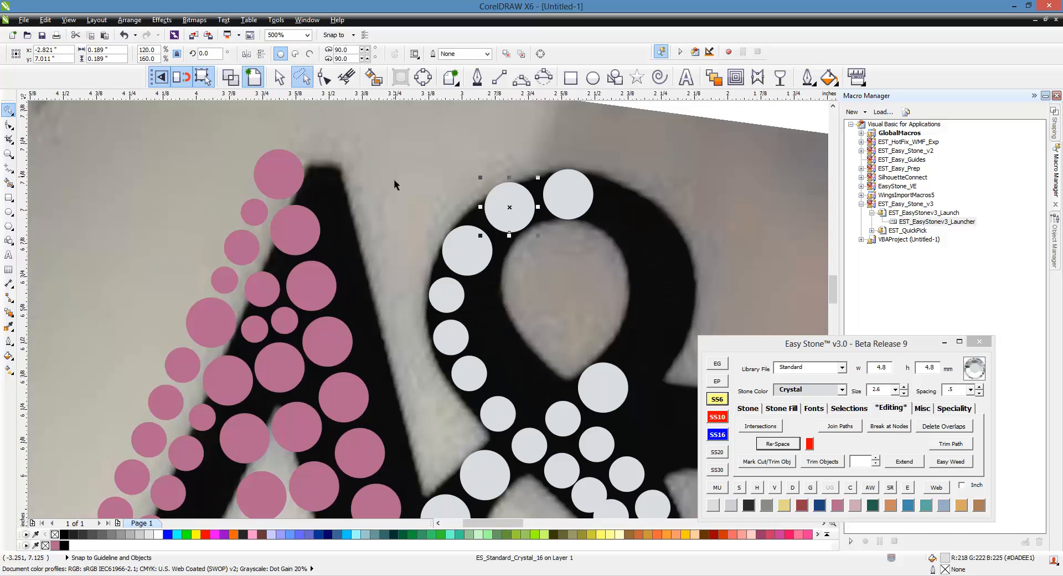
scroll(542, 217, up, 2)
drag(510, 225, 495, 237)
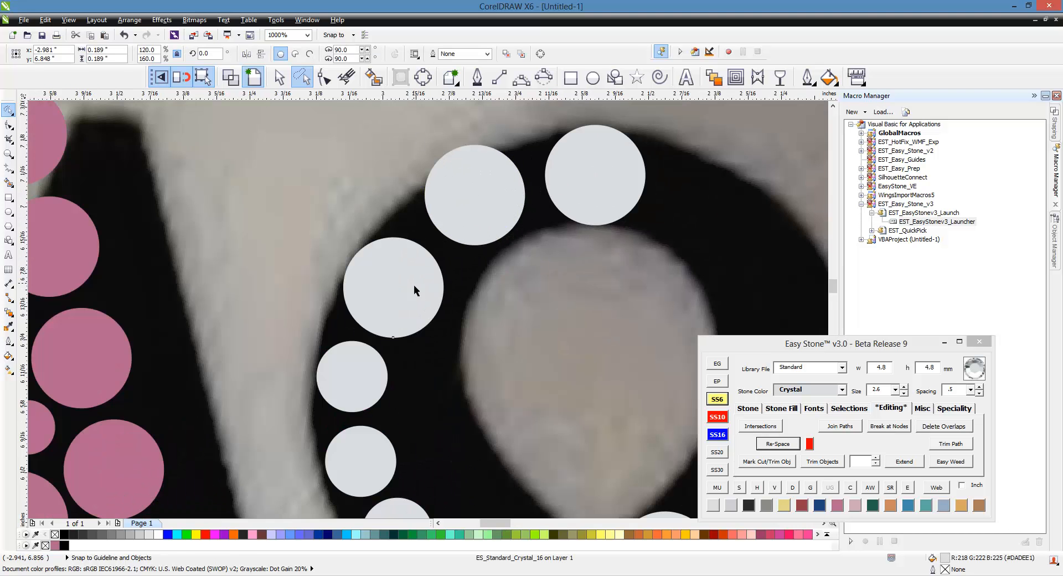
drag(415, 289, 413, 285)
scroll(361, 199, down, 2)
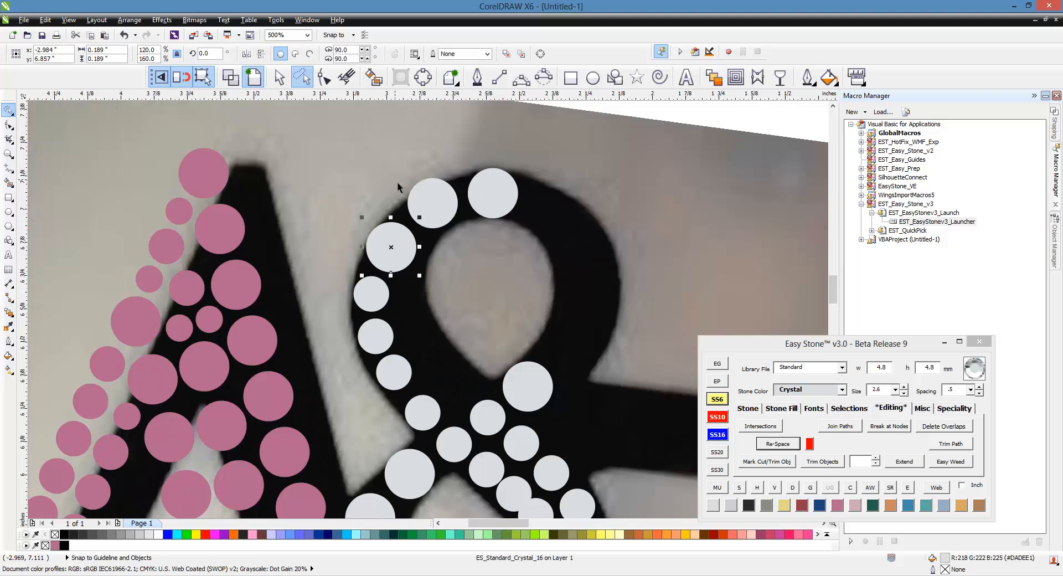
scroll(397, 182, down, 2)
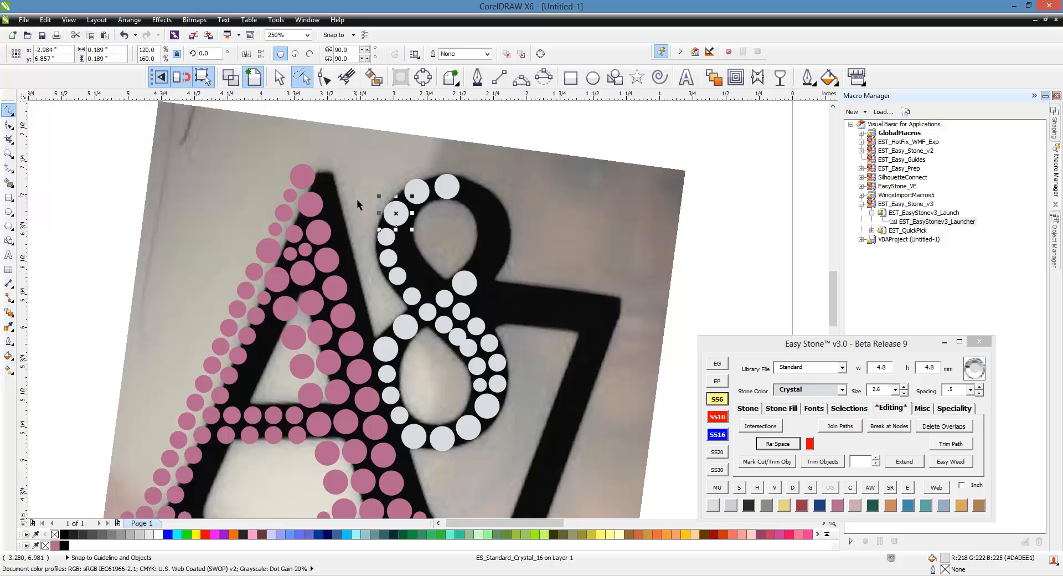
Step: Select the stone row from the upper bowl's left curve through the crossing to the lower bowl's right-side SS6 stone, and re-space it
mouse_move(357, 199)
mouse_down()
mouse_move(380, 168)
mouse_move(477, 157)
mouse_move(482, 213)
mouse_move(434, 259)
mouse_move(433, 283)
mouse_move(486, 345)
mouse_move(497, 400)
mouse_move(446, 392)
mouse_move(431, 345)
mouse_move(404, 325)
mouse_move(370, 248)
mouse_up()
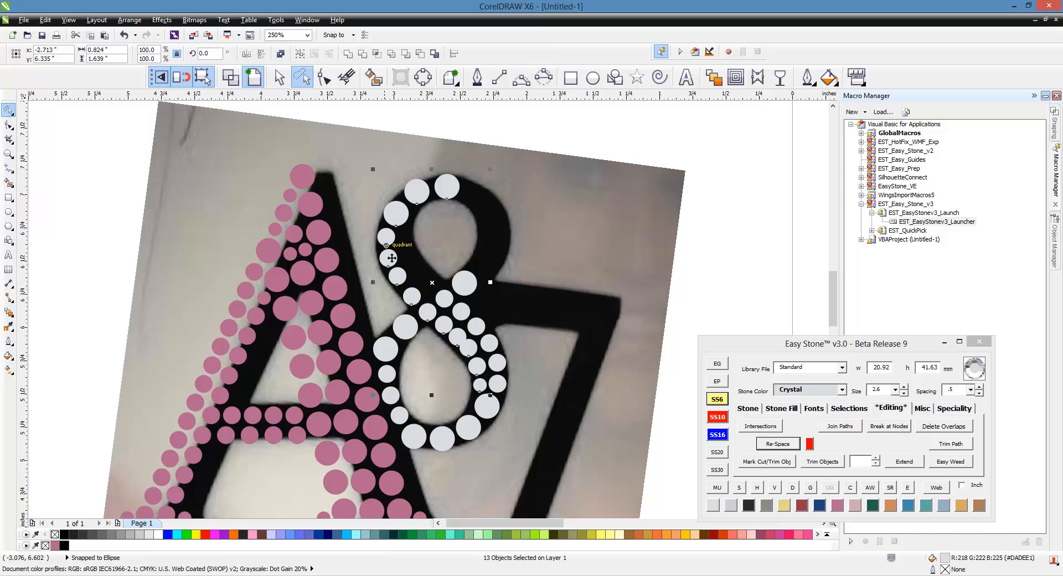
scroll(483, 401, up, 1)
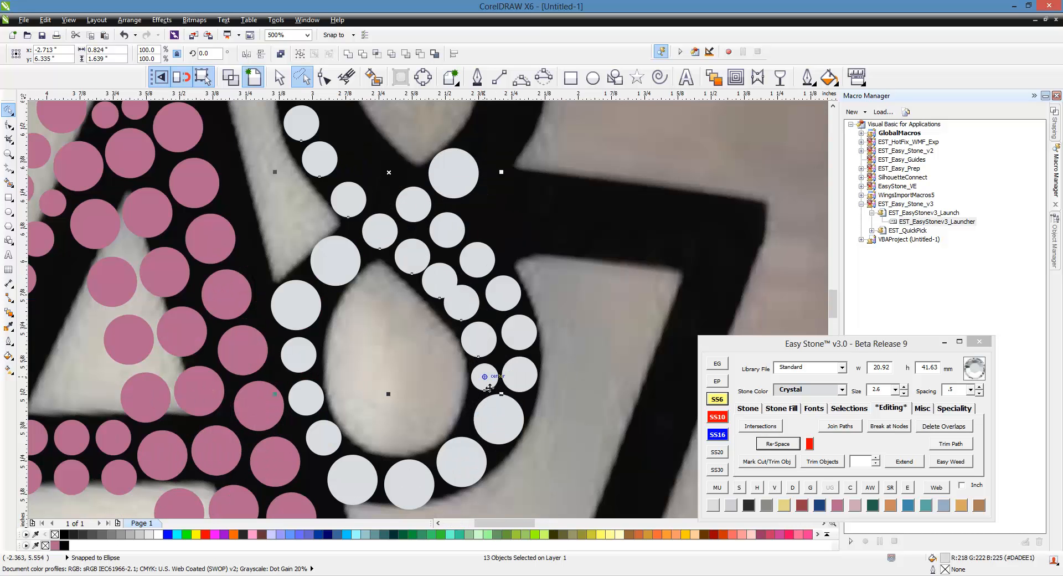
shift+click(487, 382)
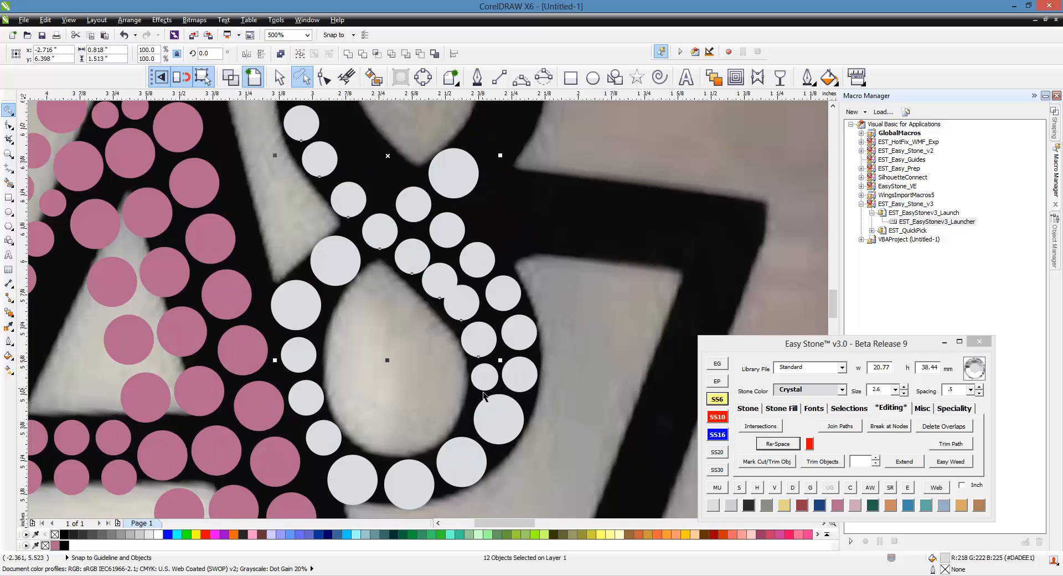
shift+click(483, 378)
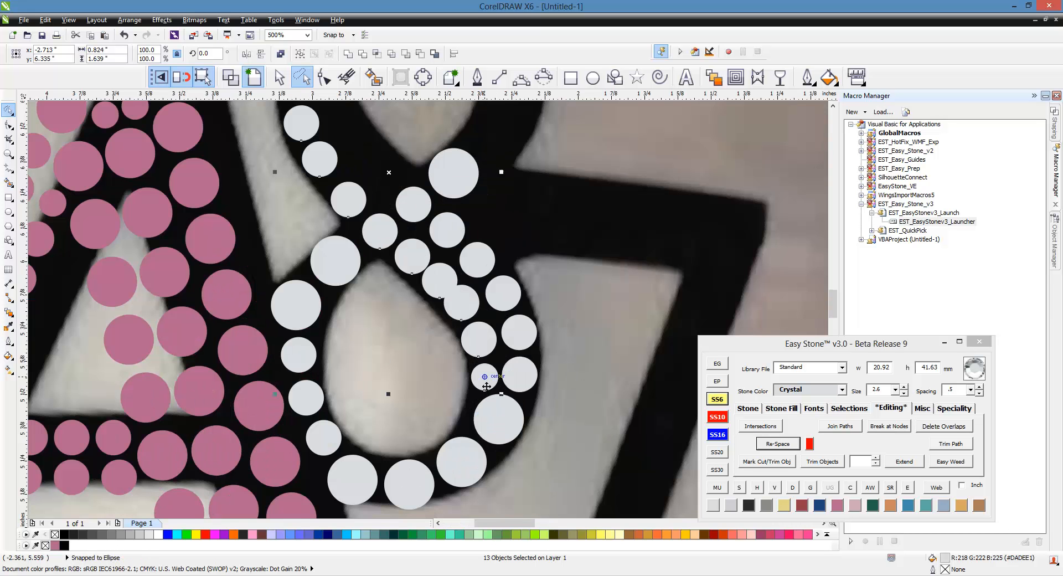
scroll(471, 354, down, 2)
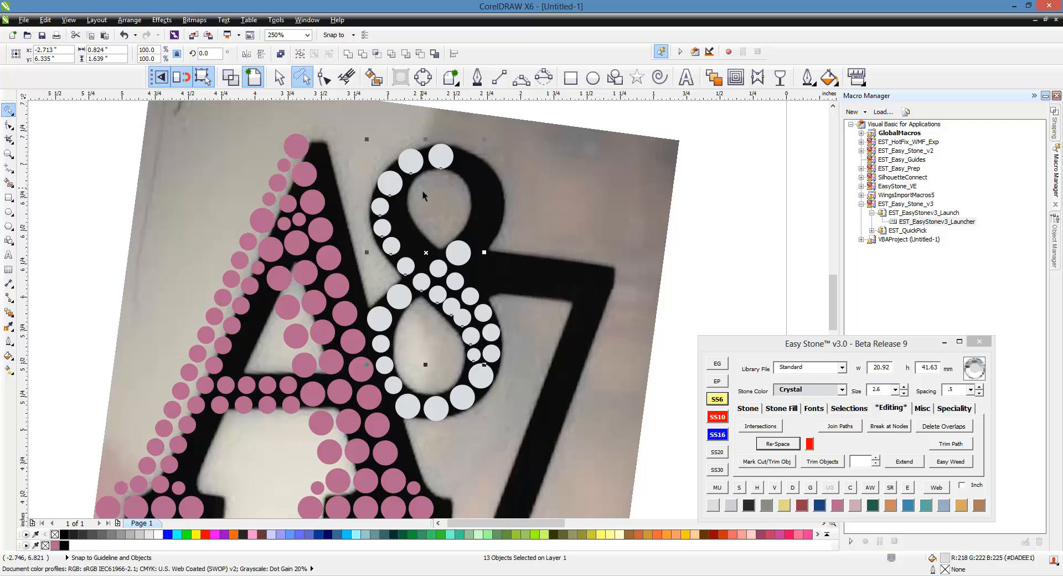
click(778, 444)
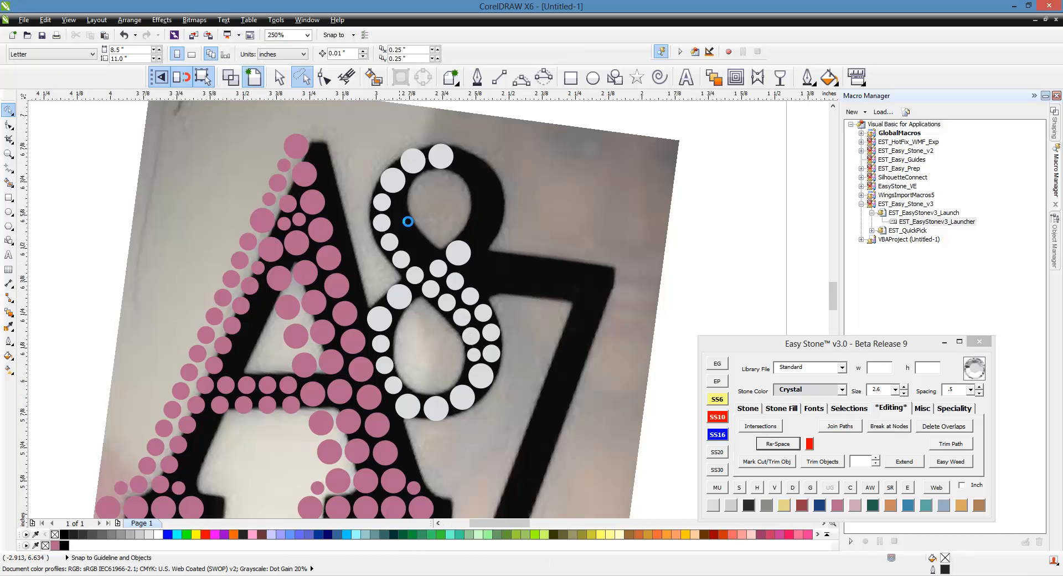
Step: Copy the Crystal SS6 stone from the 8's lower bowl to the inner edge of the upper bowl's left stroke, below the SS16 stone
scroll(401, 221, up, 1)
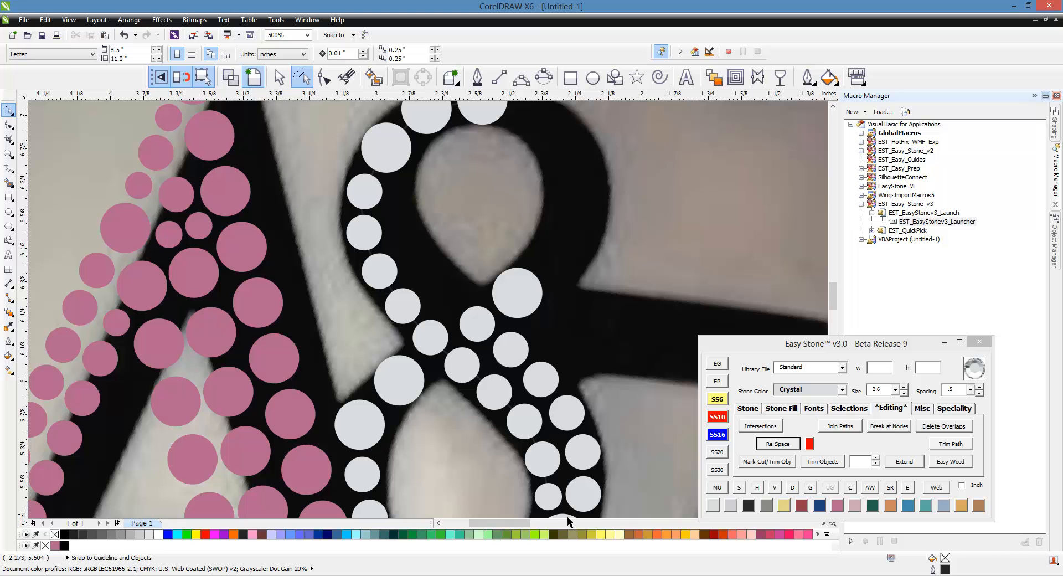
click(546, 505)
drag(557, 509, 432, 214)
scroll(399, 206, up, 2)
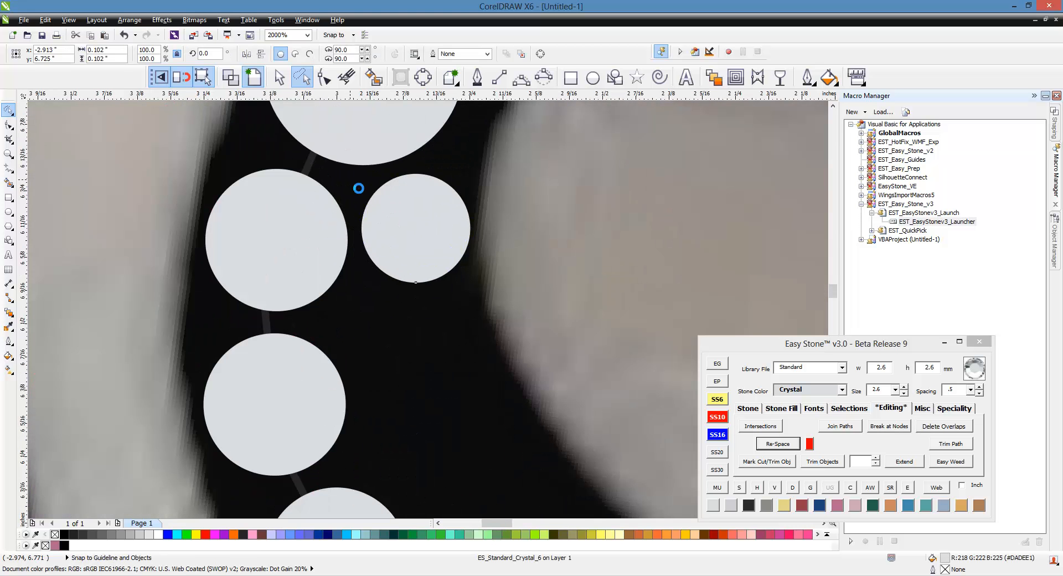
Step: Delete the guide path left behind the re-spaced stones on the 8's left stroke
scroll(357, 189, down, 1)
scroll(312, 257, up, 1)
click(323, 250)
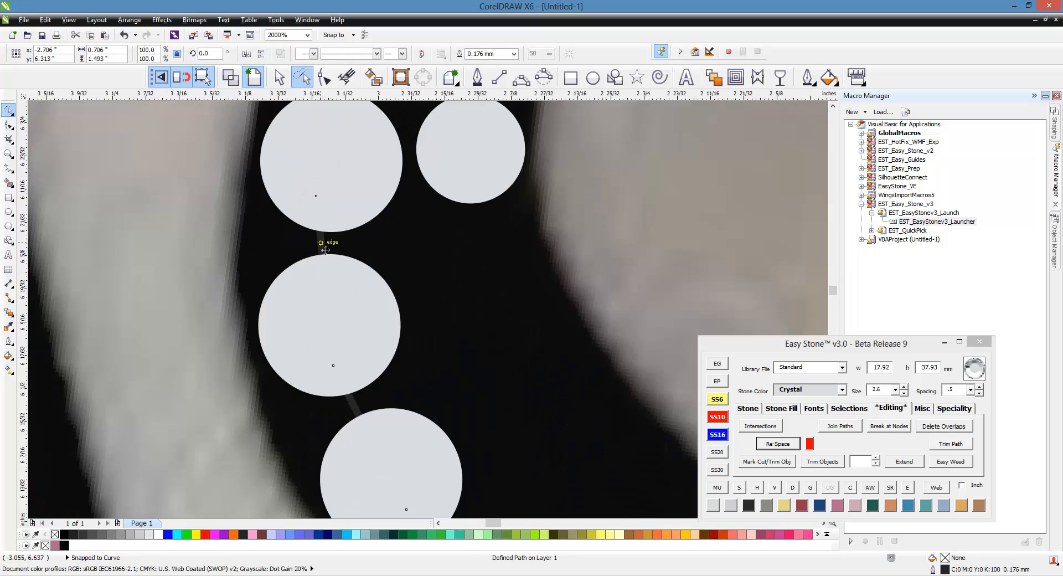
click(230, 77)
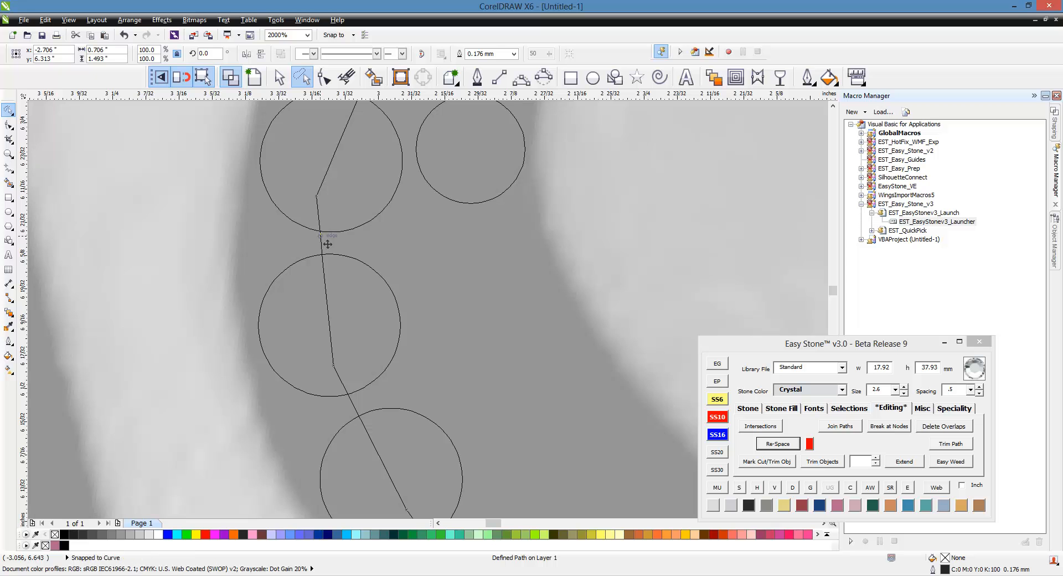
click(254, 77)
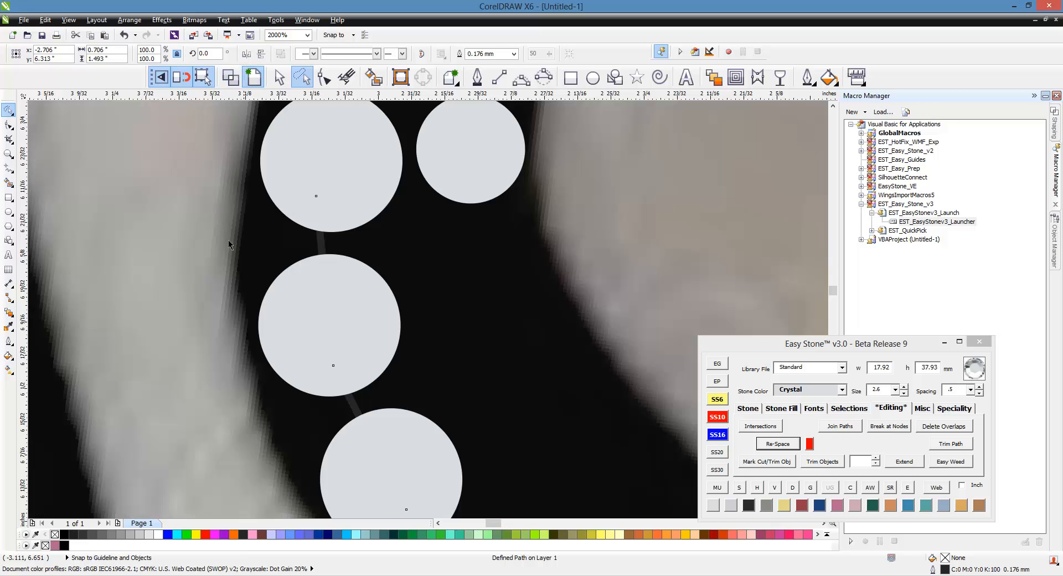
click(313, 248)
Step: Place three Crystal SS10 copies along the inner edge of the upper bowl's left stroke, from the crossing up to the SS6 stone
scroll(249, 255, down, 5)
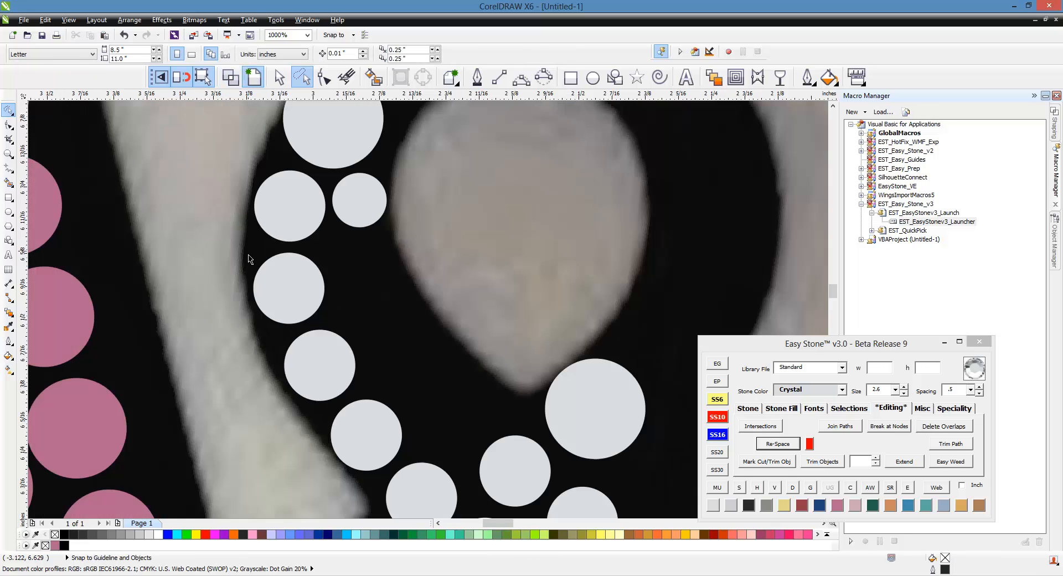
scroll(358, 322, up, 3)
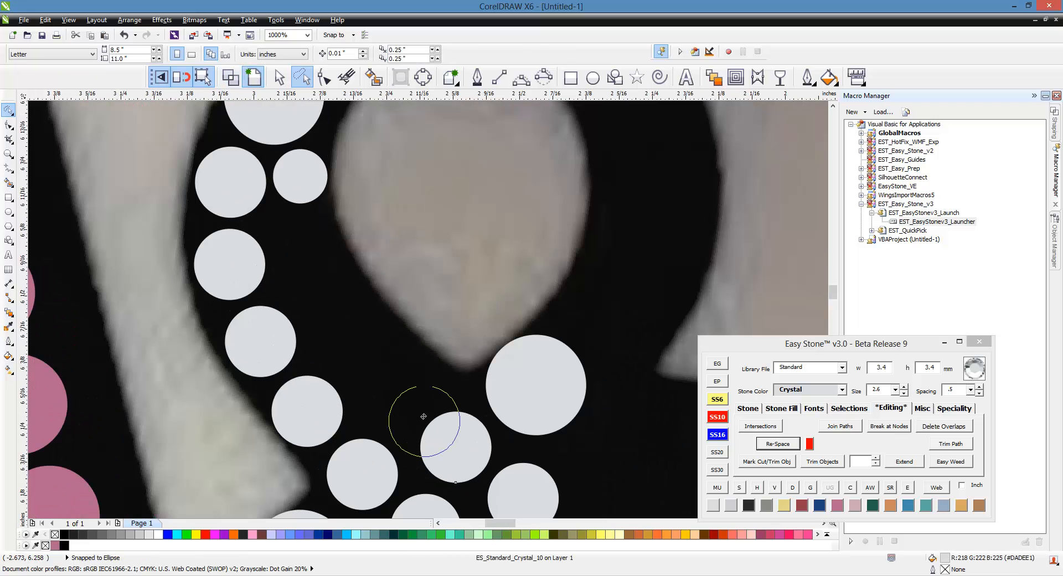
click(395, 387)
click(341, 326)
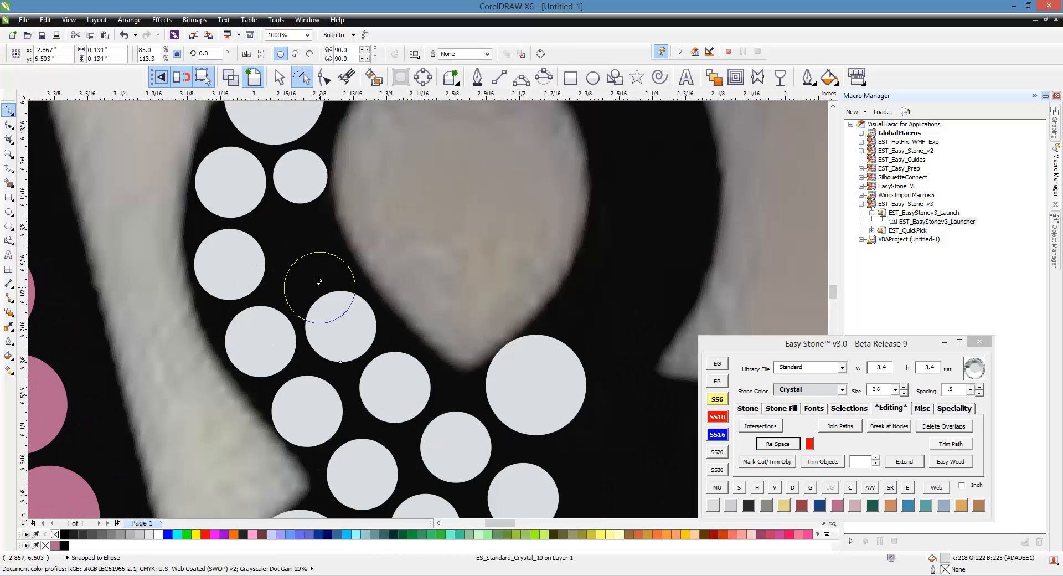
click(310, 246)
drag(357, 309, 350, 310)
scroll(353, 275, down, 1)
click(355, 234)
scroll(313, 213, down, 1)
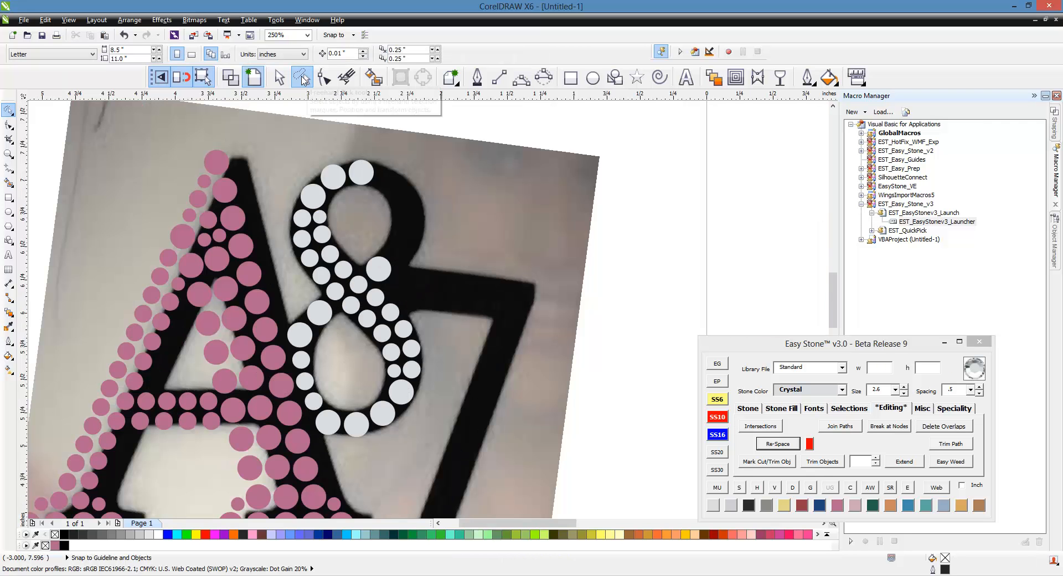
Step: Re-space the second stone row from the upper bowl's SS6 stone through the crossing and around the lower bowl's right side, then delete its guide path
mouse_move(435, 472)
mouse_down()
mouse_move(400, 478)
mouse_move(332, 460)
mouse_move(304, 426)
mouse_move(344, 398)
mouse_move(383, 391)
mouse_move(396, 372)
mouse_move(381, 335)
mouse_move(310, 250)
mouse_move(315, 204)
mouse_move(339, 214)
mouse_move(378, 281)
mouse_up()
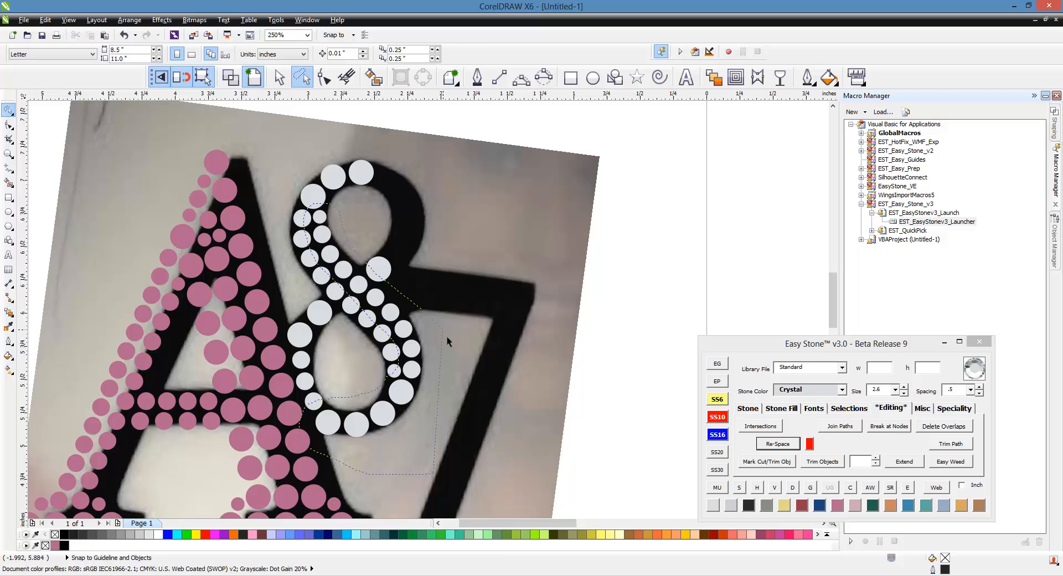
scroll(360, 434, up, 1)
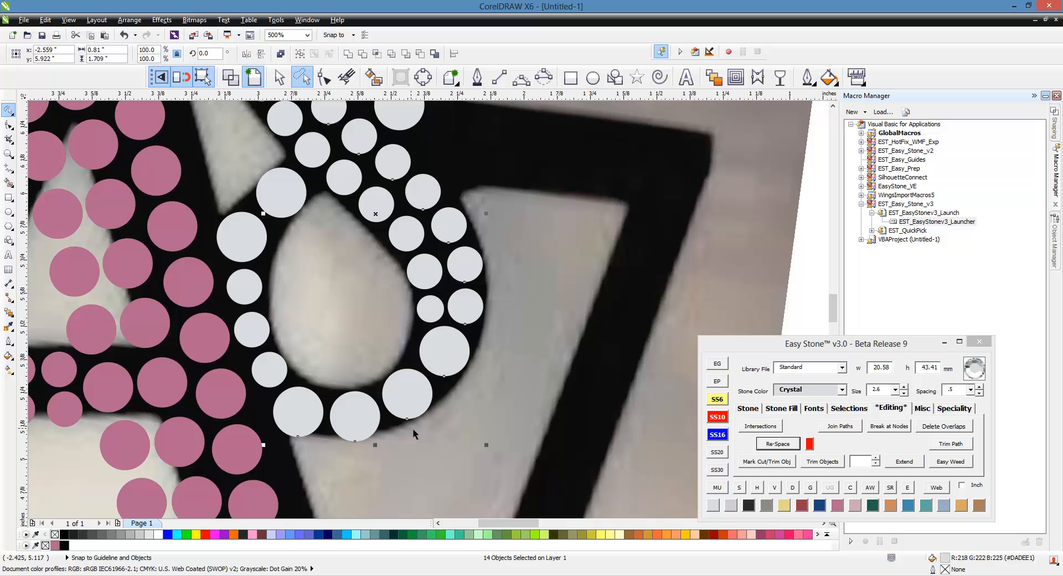
scroll(453, 392, down, 1)
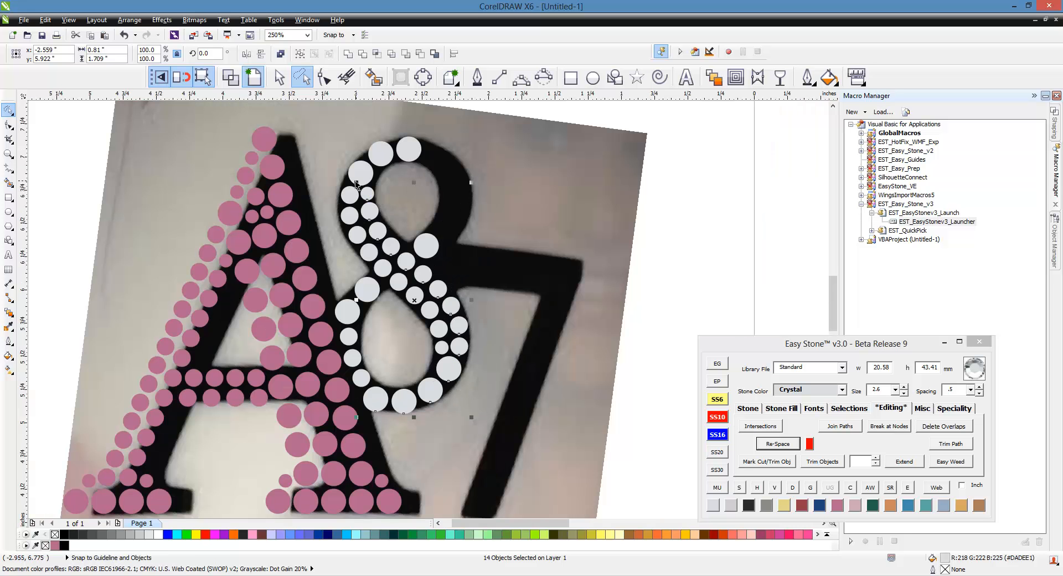
scroll(379, 205, up, 2)
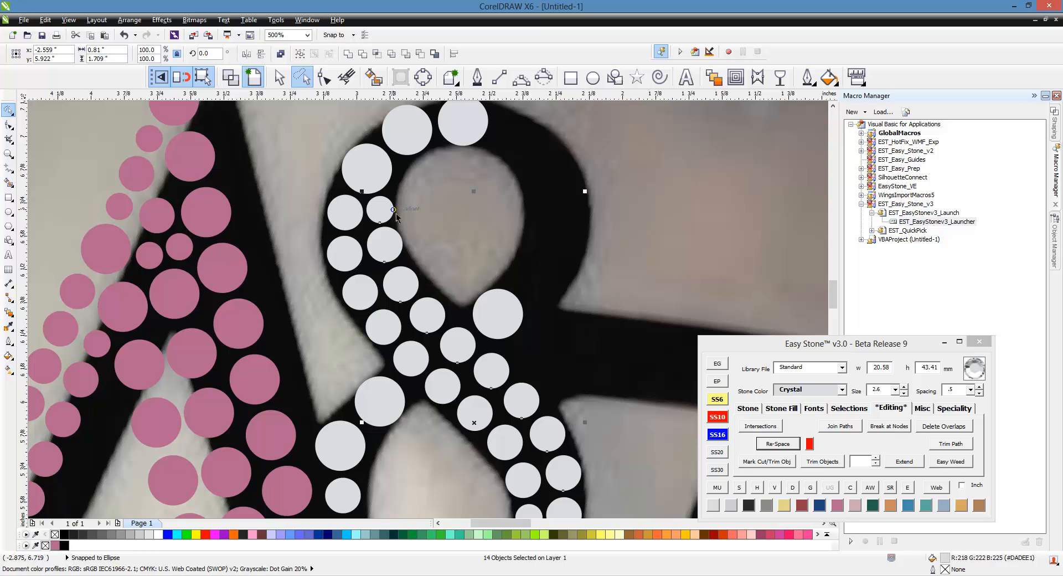
scroll(397, 214, down, 2)
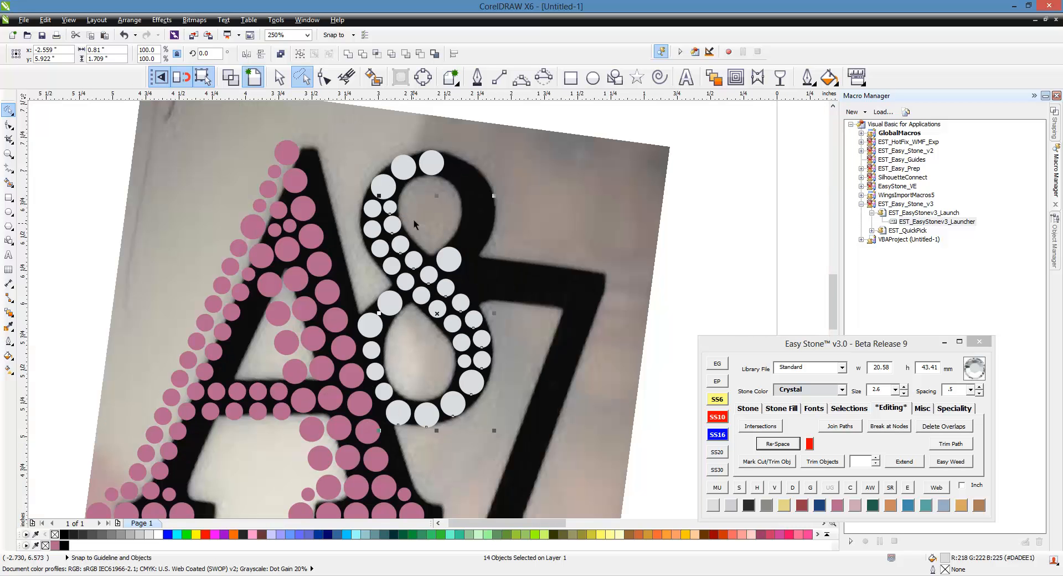
scroll(442, 438, up, 2)
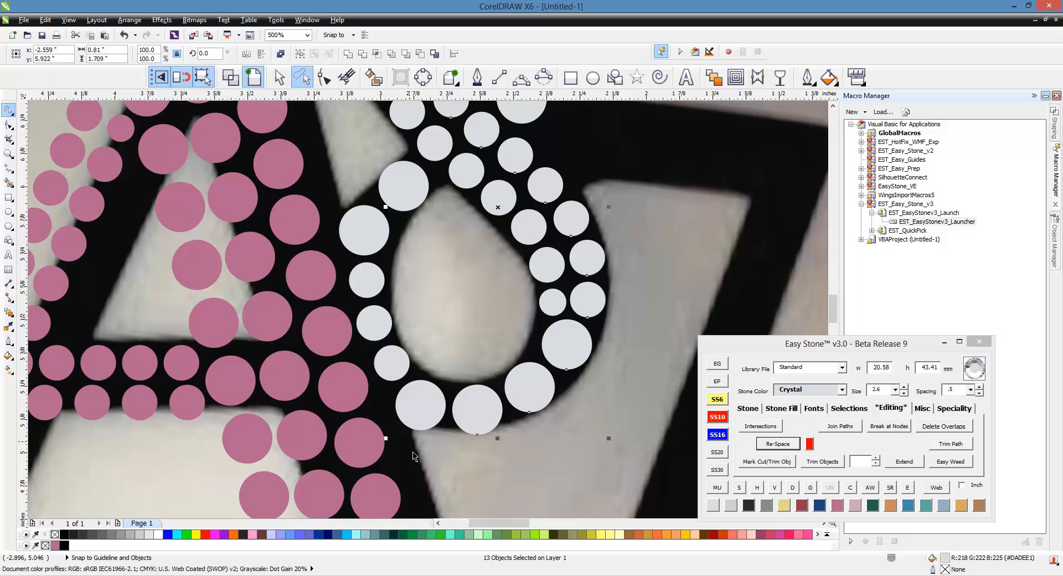
shift+click(421, 417)
scroll(389, 473, down, 2)
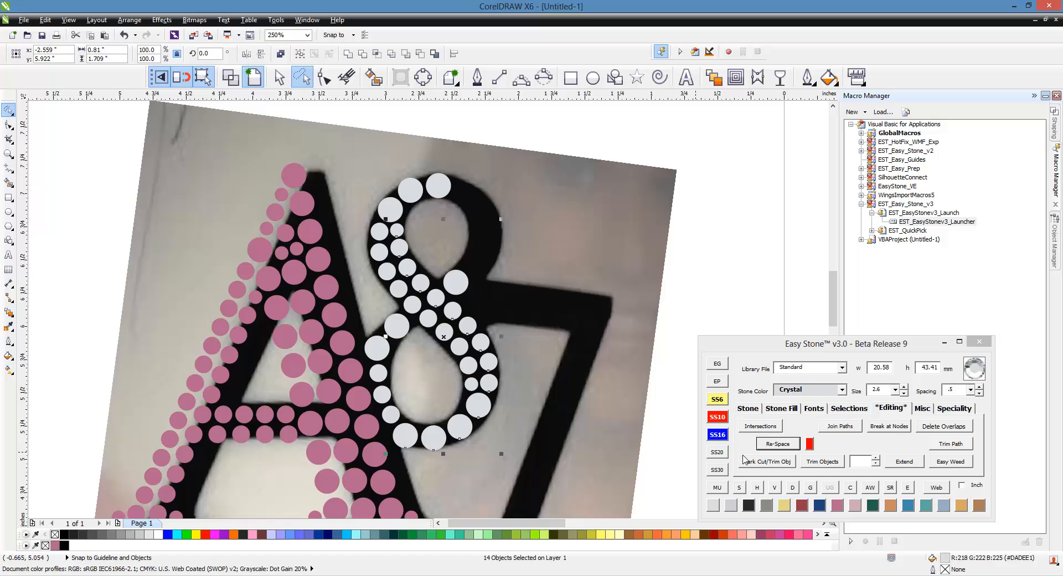
click(778, 444)
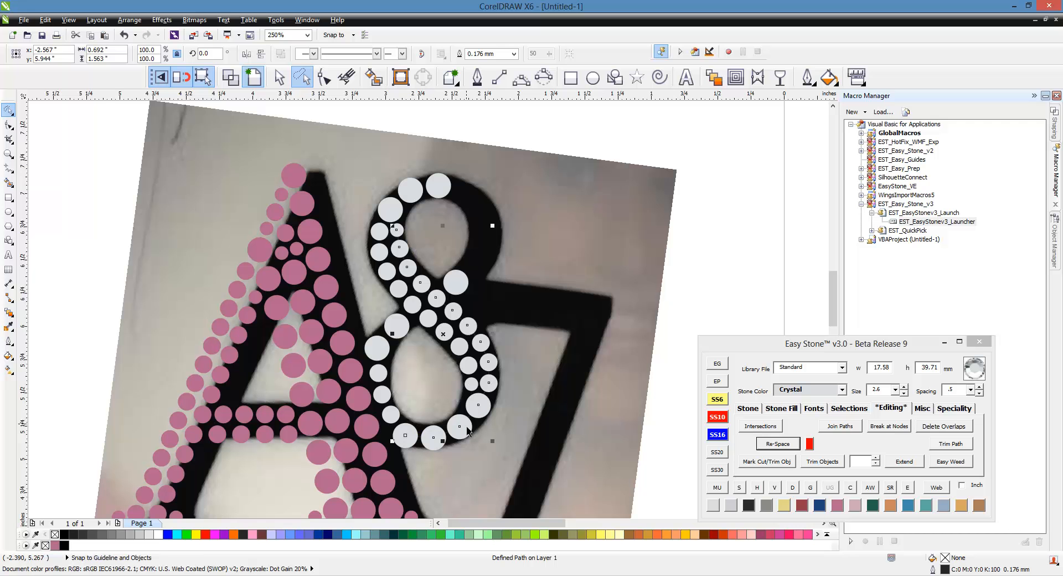
click(771, 445)
click(468, 447)
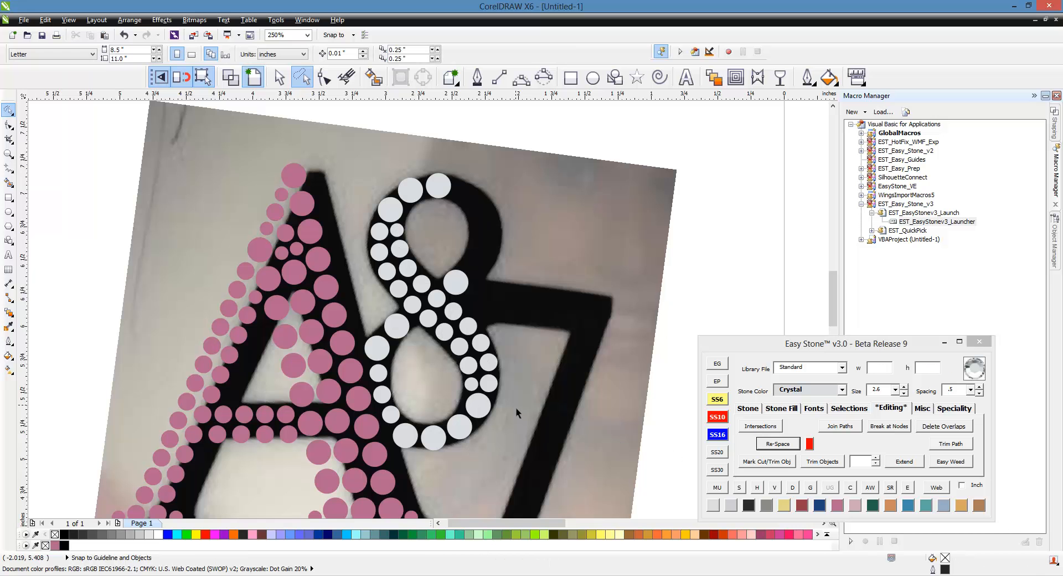
Step: Place three Crystal SS16 copies up the right side of the 8's upper bowl, starting from the SS16 stone beside the crossing
scroll(454, 205, up, 2)
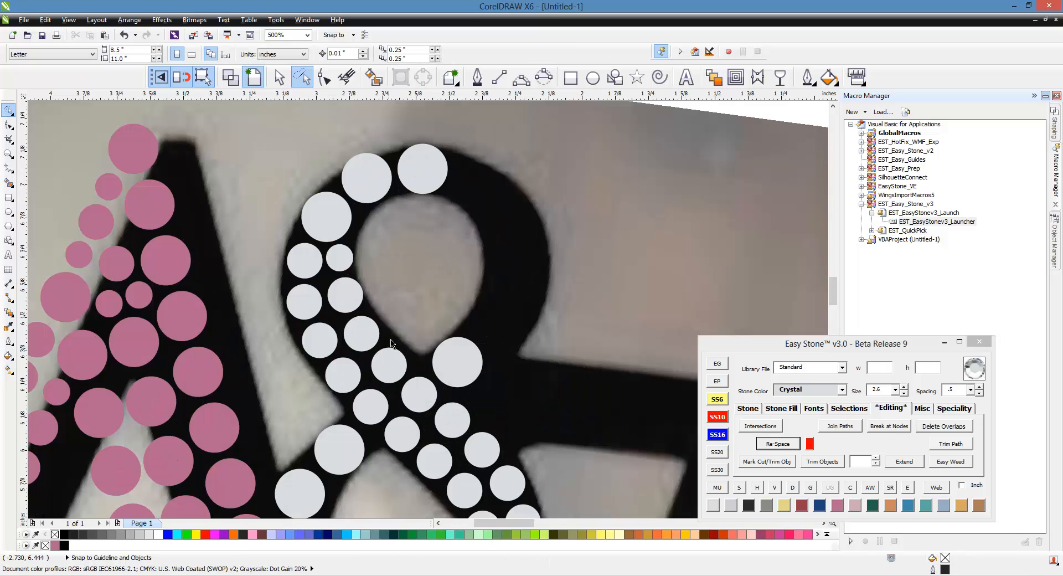
scroll(417, 241, down, 2)
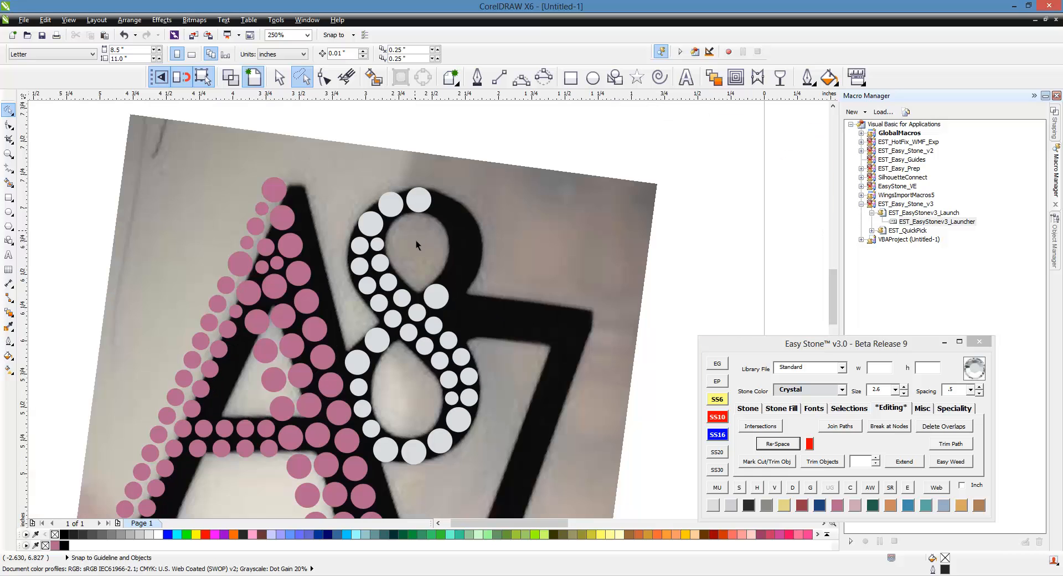
scroll(421, 253, up, 2)
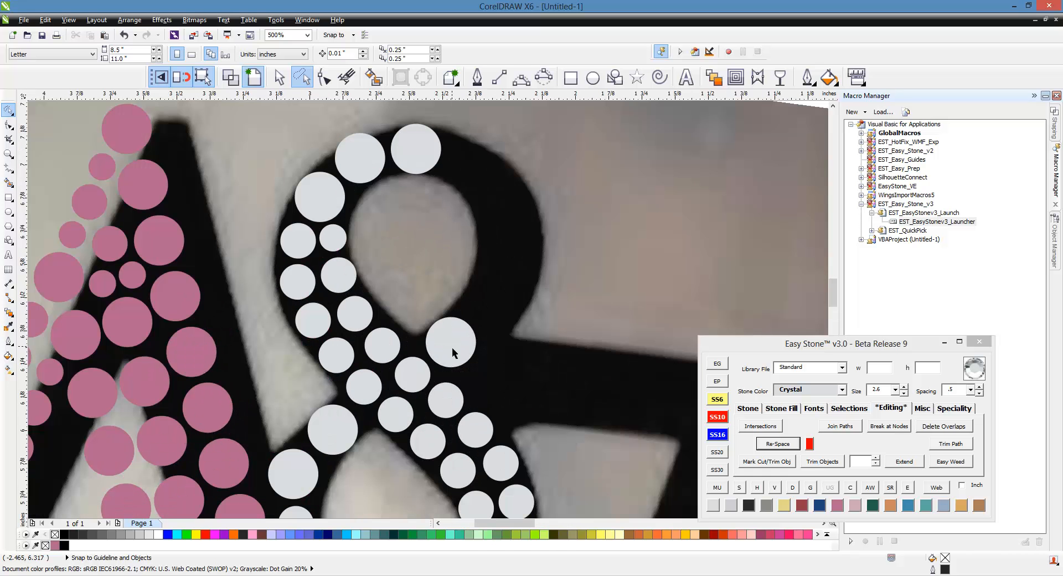
scroll(452, 347, up, 2)
click(508, 310)
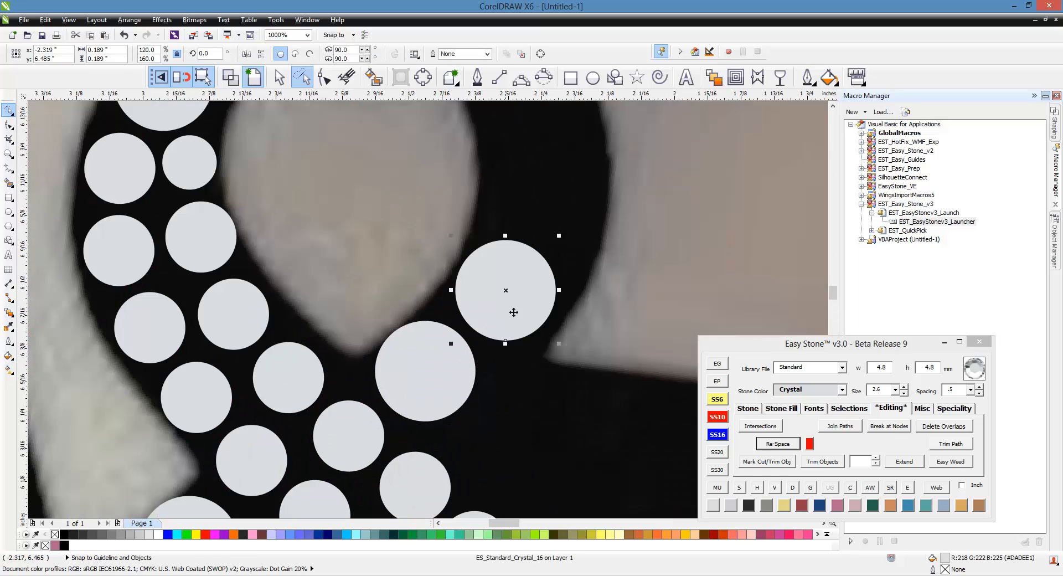
click(542, 197)
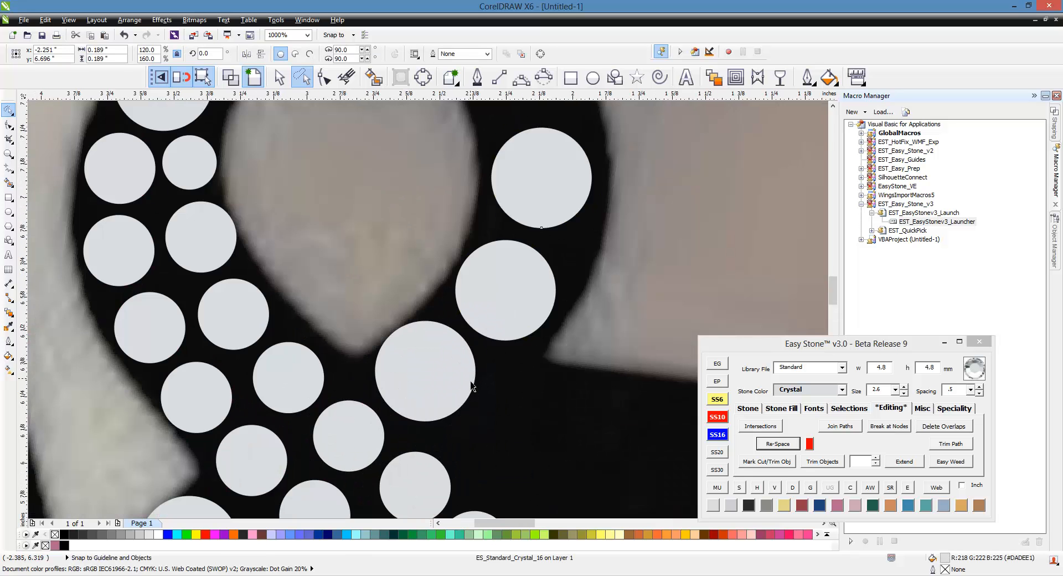
scroll(475, 374, down, 1)
scroll(435, 160, up, 1)
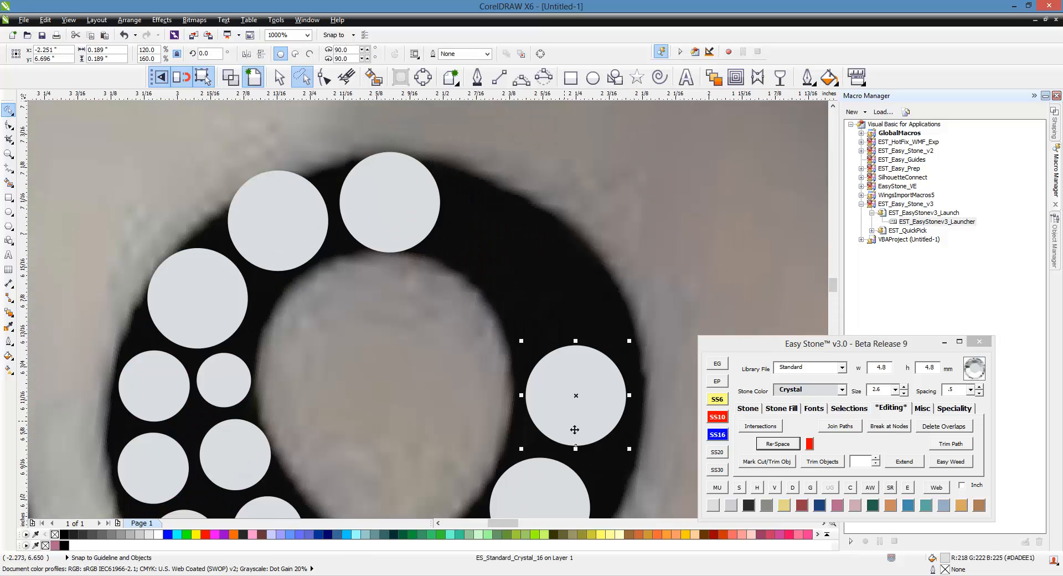
click(550, 310)
scroll(391, 230, down, 1)
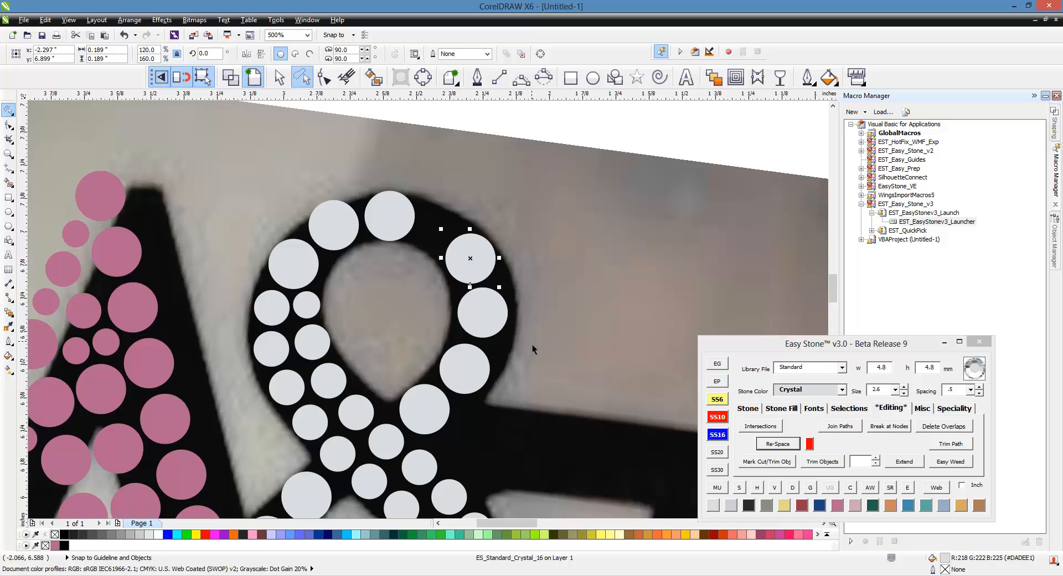
key(Escape)
Step: Copy a Crystal SS16 stone into the upper bowl's remaining upper right gap and nudge it slightly up along the outline
scroll(451, 261, down, 1)
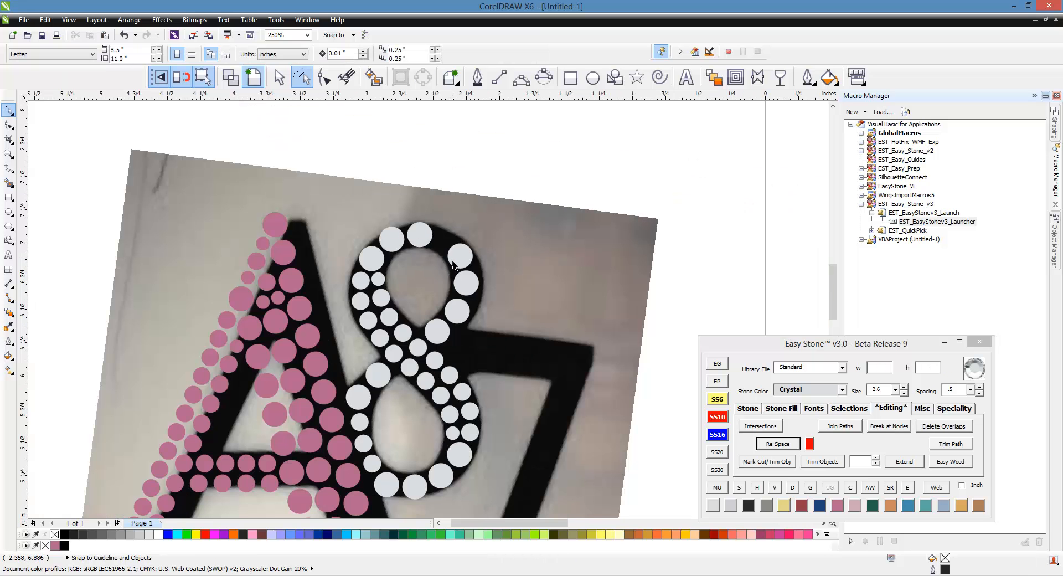
scroll(451, 259, up, 1)
scroll(451, 258, up, 1)
drag(466, 261, 396, 210)
scroll(410, 238, down, 1)
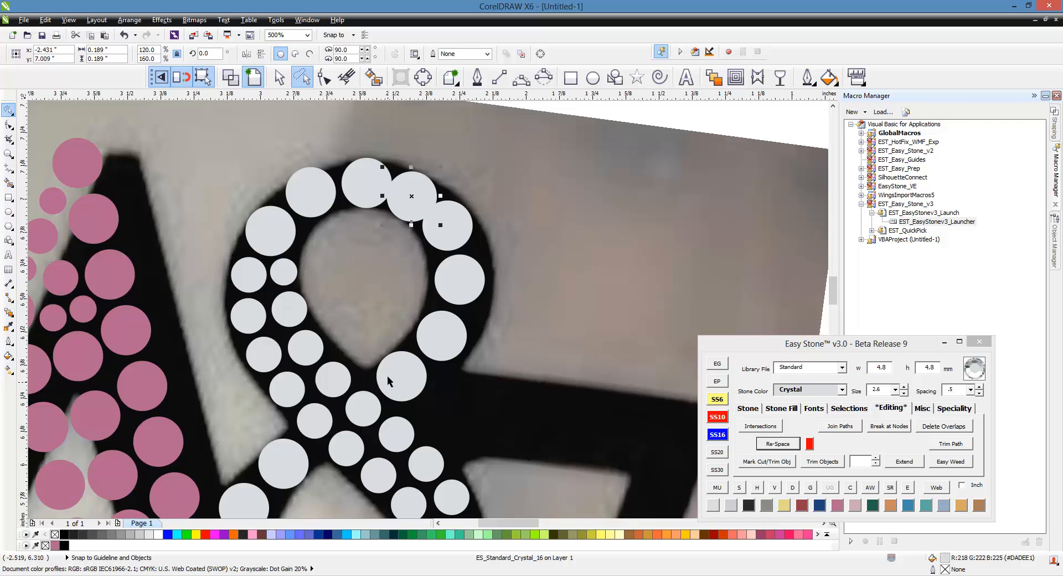
scroll(412, 192, up, 1)
drag(440, 210, 442, 205)
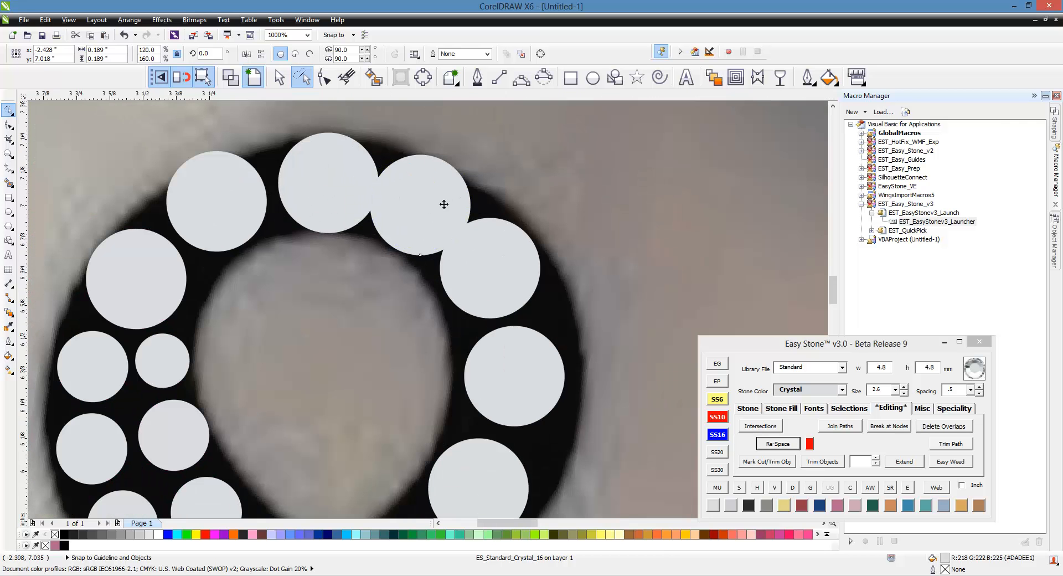
scroll(444, 205, down, 2)
scroll(443, 326, up, 1)
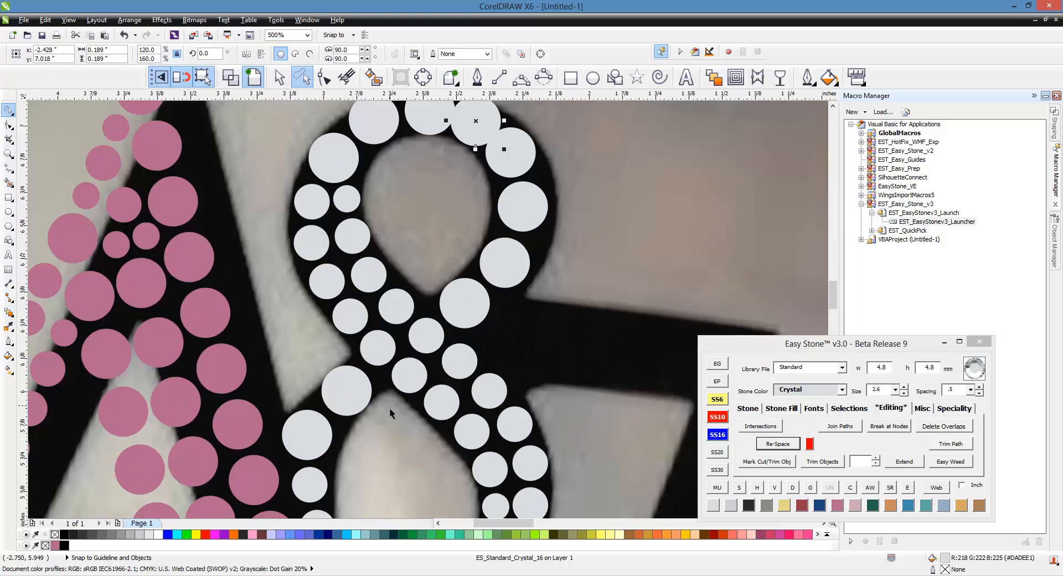
Step: Re-space the Crystal SS16 stones around the 8's upper bowl, reduce them to seven, and delete the guide path
scroll(390, 408, down, 2)
scroll(404, 450, up, 1)
click(395, 427)
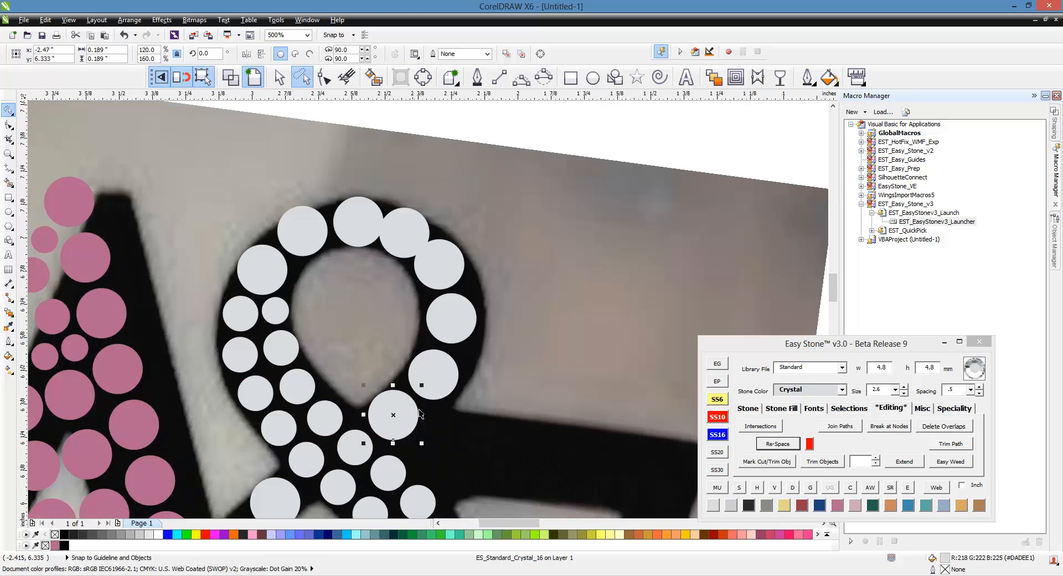
shift+click(452, 389)
shift+click(459, 331)
shift+click(432, 268)
shift+click(400, 253)
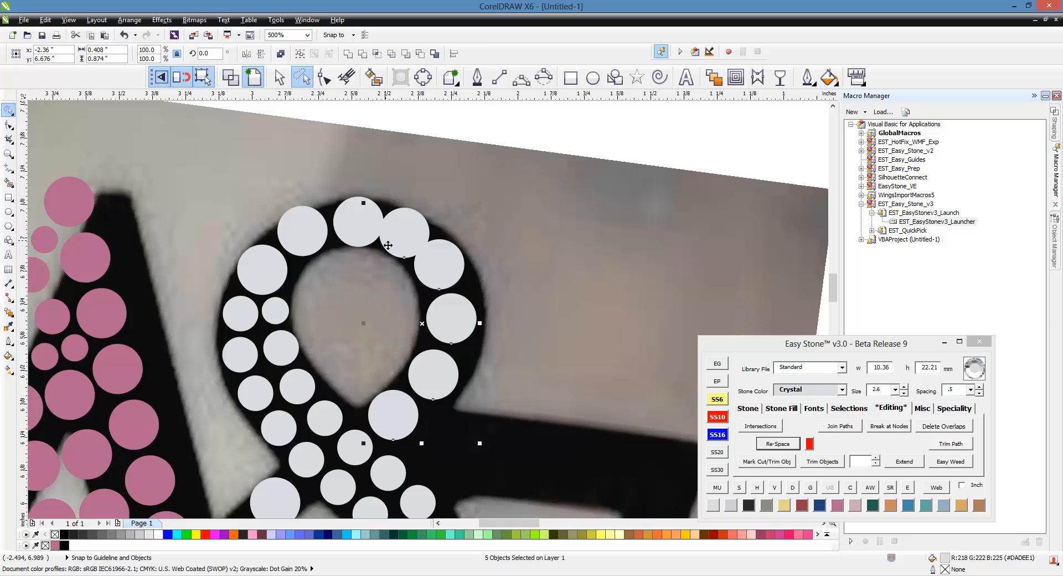
shift+click(349, 227)
shift+click(307, 235)
shift+click(265, 262)
click(783, 446)
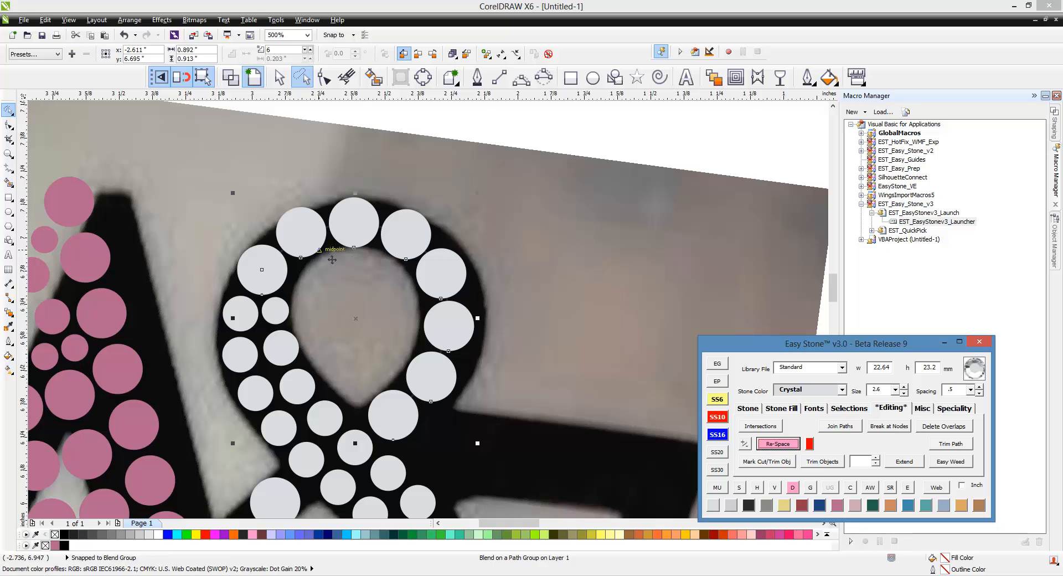
click(745, 447)
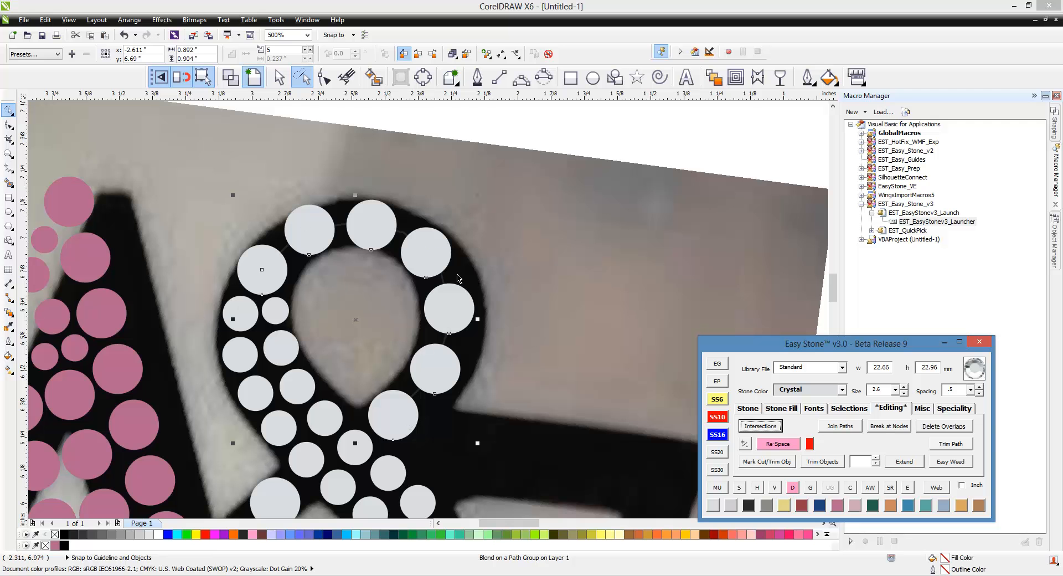
click(793, 488)
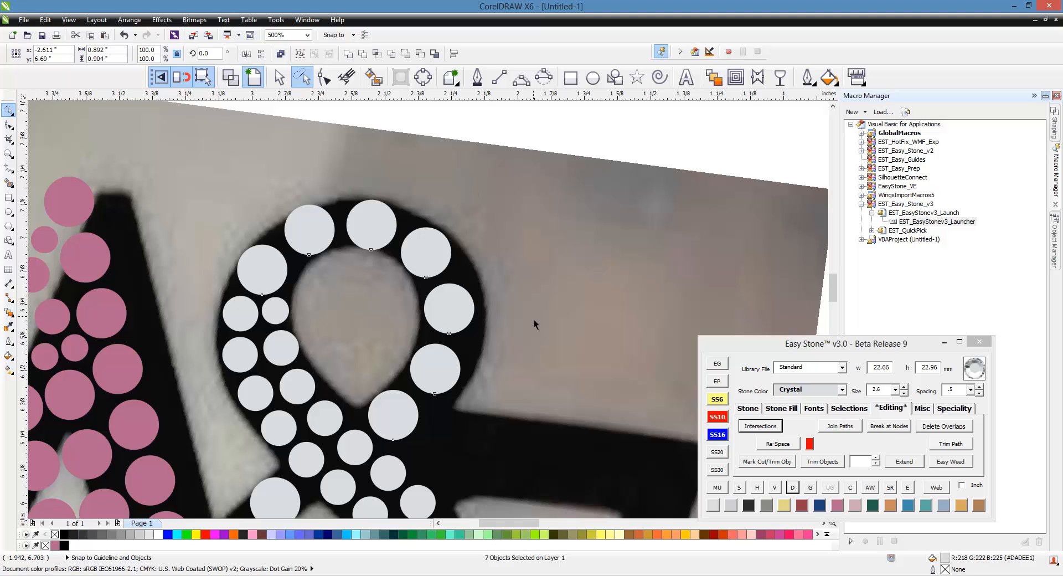
Step: Copy the pink and Crystal A8 stones and the red and blue A87 stones side by side to the right of the page
scroll(370, 244, down, 2)
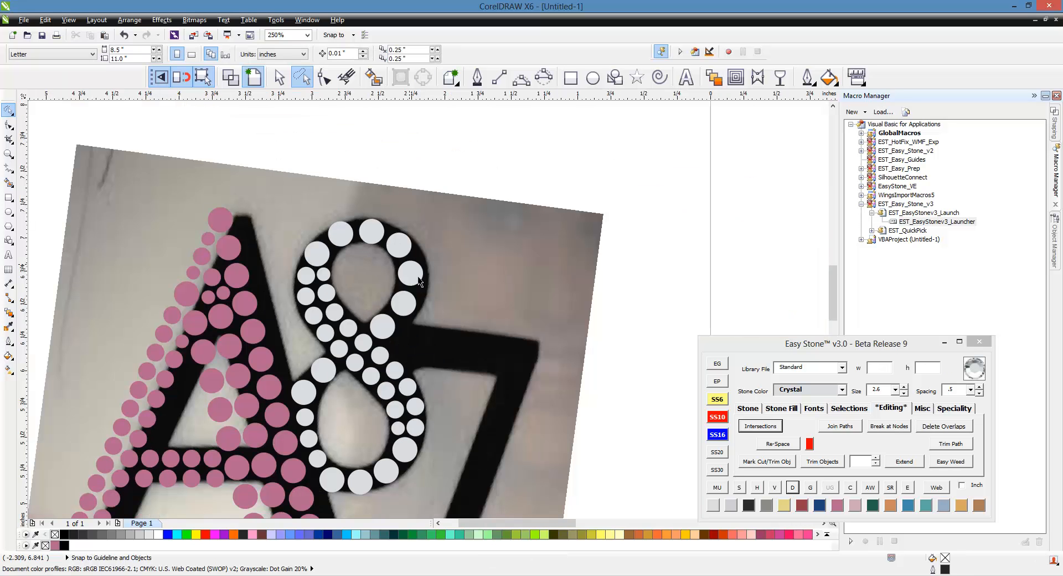
scroll(478, 276, down, 2)
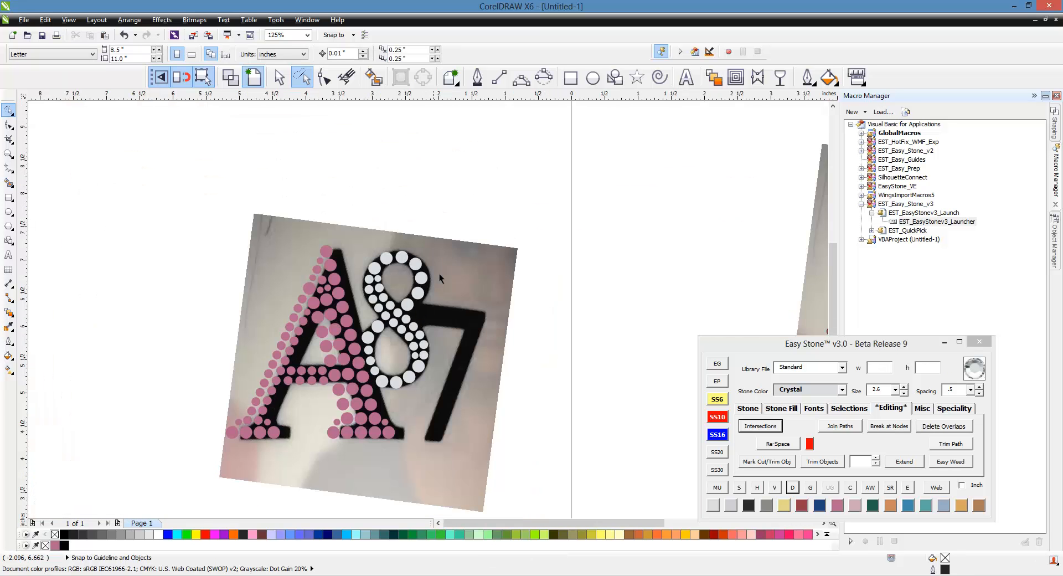
scroll(243, 228, down, 2)
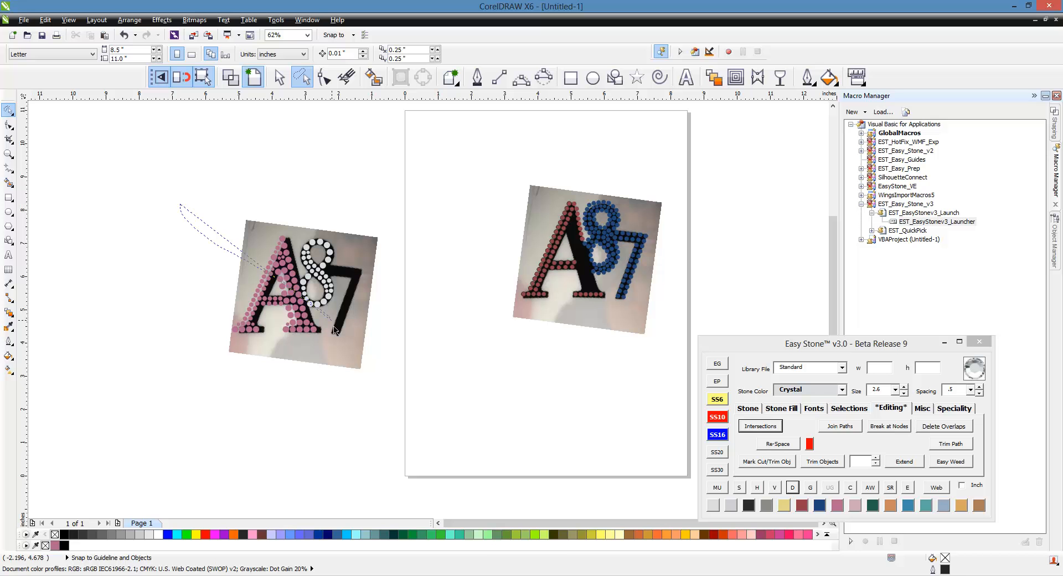
click(279, 77)
drag(142, 195, 355, 353)
scroll(247, 231, down, 2)
drag(259, 244, 543, 230)
right_click(543, 230)
click(490, 194)
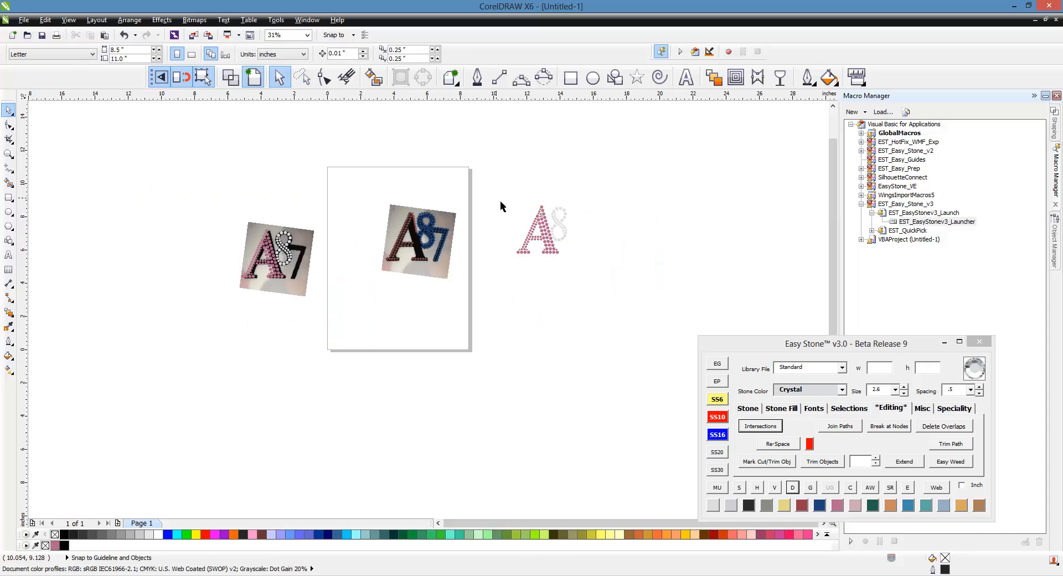
drag(514, 187, 380, 274)
drag(436, 241, 627, 240)
Step: Add a black background behind both copied stone designs and compare them
drag(703, 159, 501, 297)
click(870, 487)
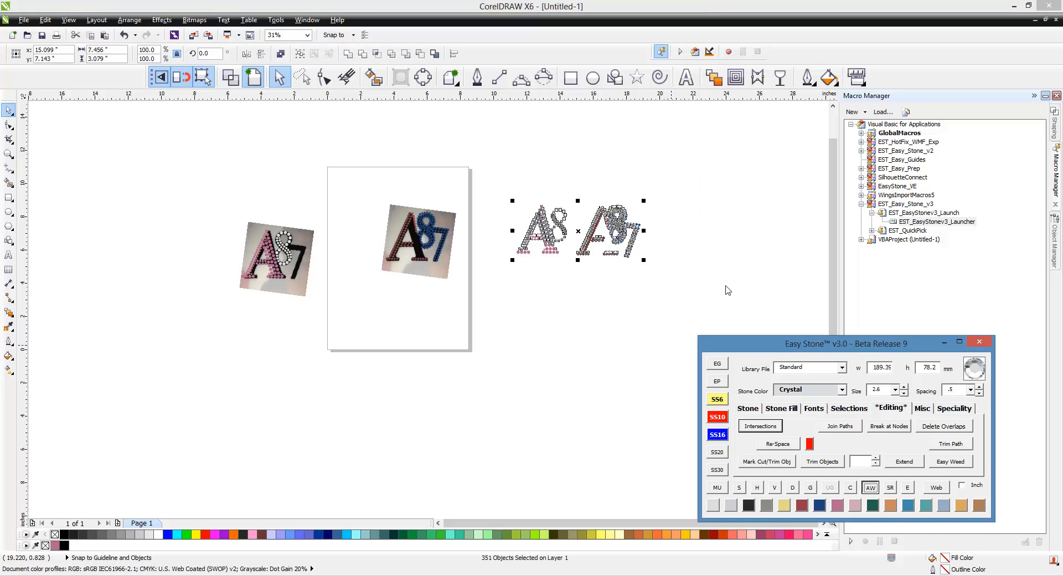
click(712, 260)
scroll(684, 205, up, 2)
scroll(579, 213, down, 1)
scroll(430, 194, up, 1)
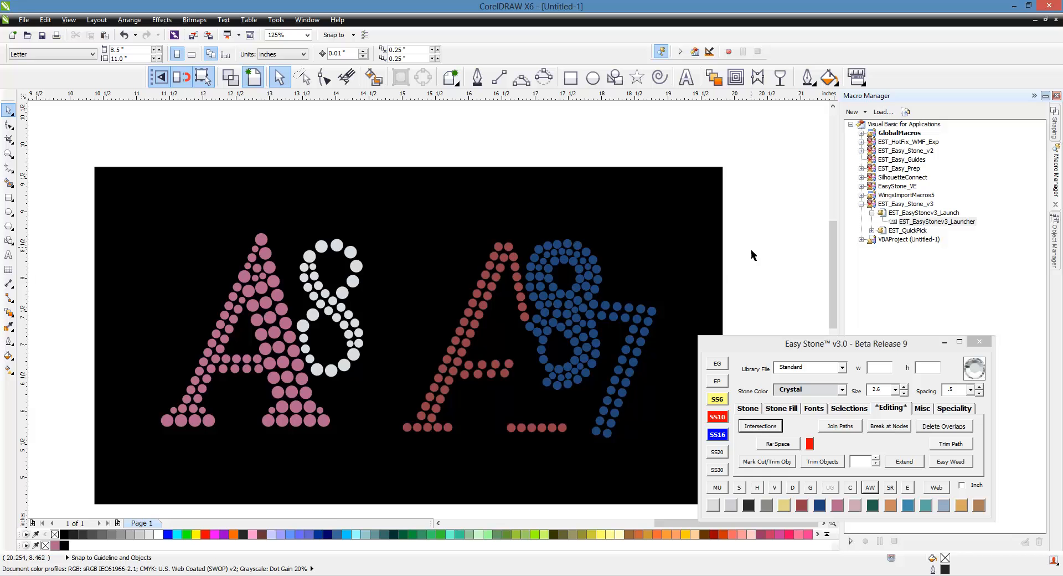
Step: Place an SS10 stone at the upper left start of the 7's bar beside the 8, recolor it Cobalt Blue, and nudge it into position
scroll(691, 218, down, 1)
scroll(396, 260, up, 2)
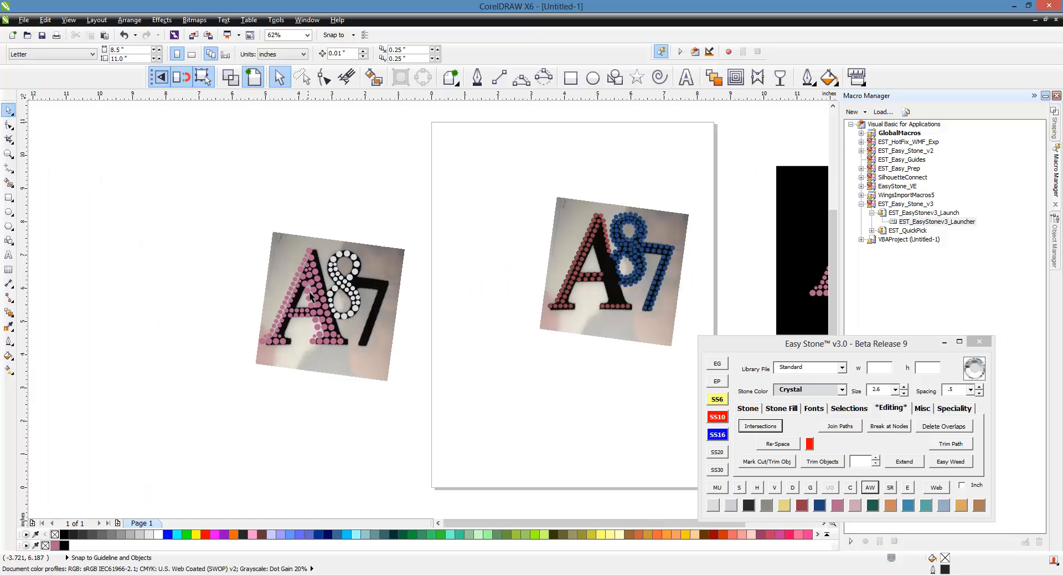
scroll(396, 260, up, 2)
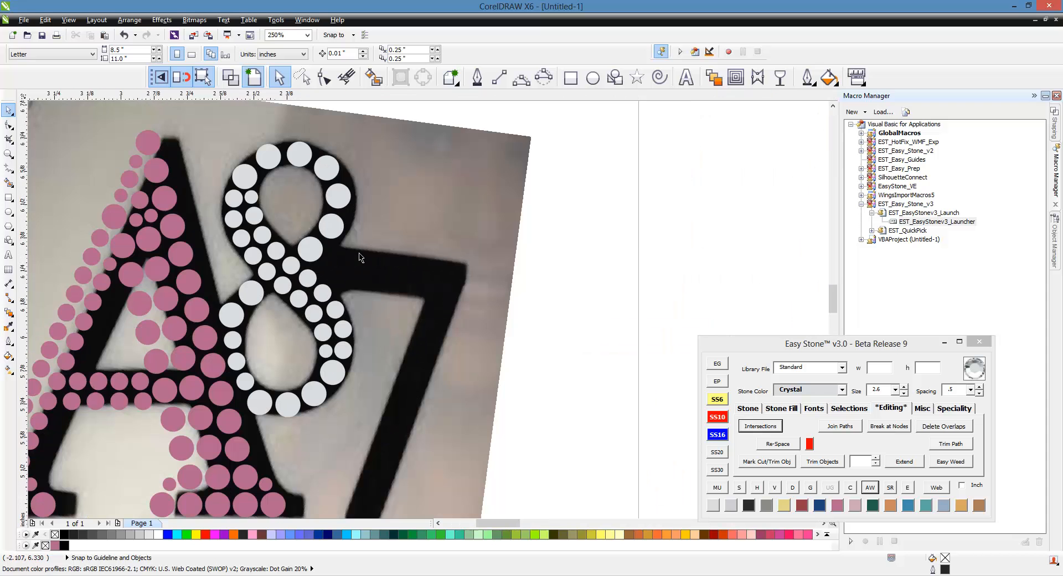
scroll(360, 257, up, 1)
scroll(360, 257, down, 1)
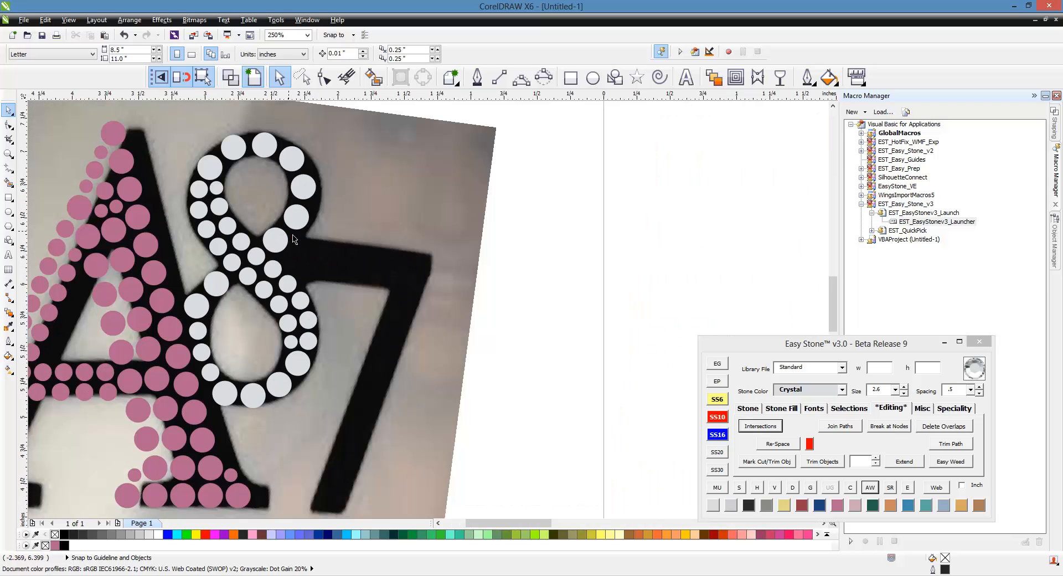
scroll(385, 243, down, 1)
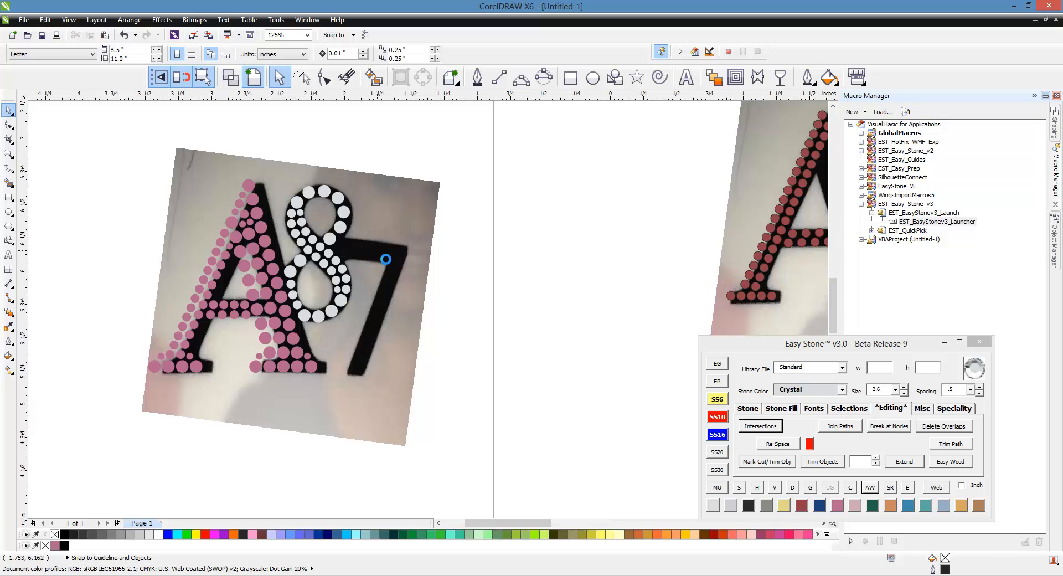
scroll(386, 259, up, 1)
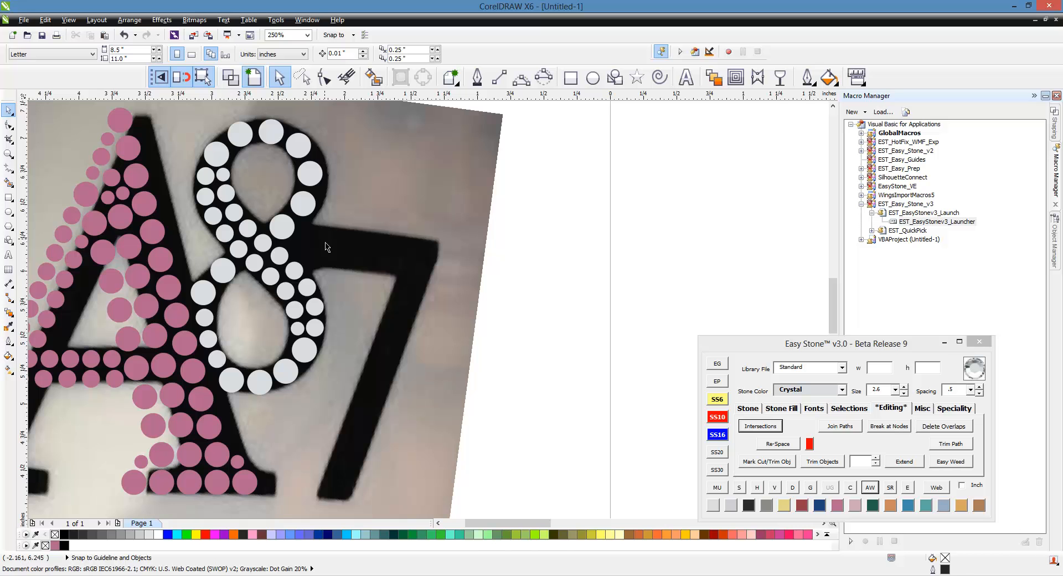
scroll(332, 244, up, 2)
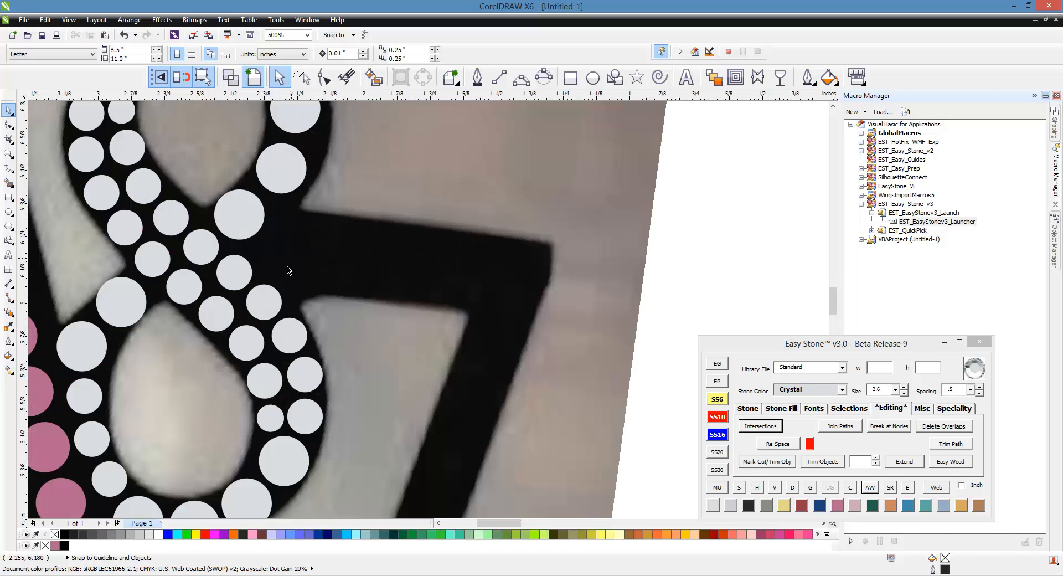
click(312, 230)
drag(313, 229, 295, 224)
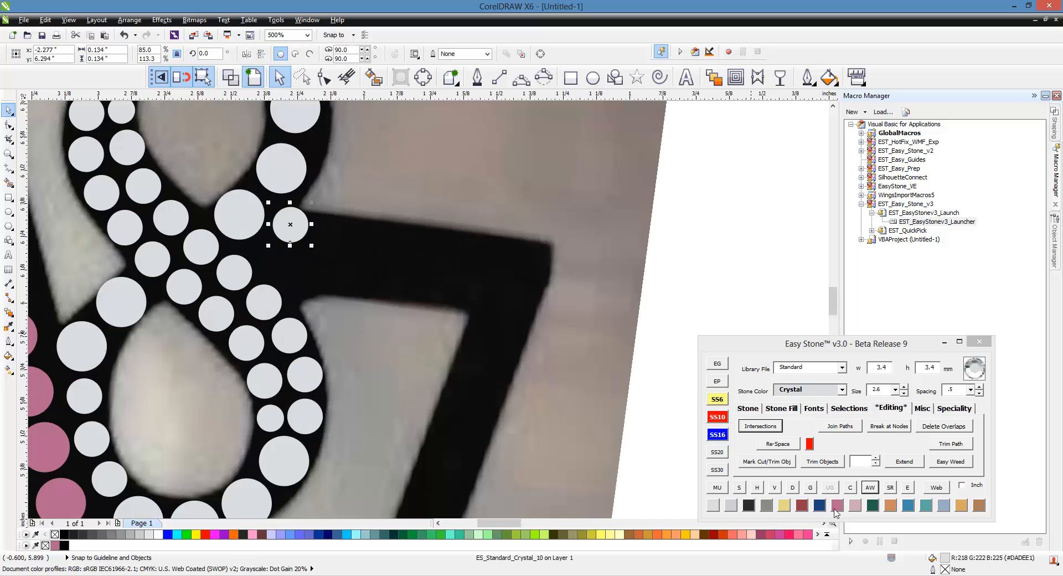
click(821, 506)
key(Escape)
scroll(293, 221, up, 2)
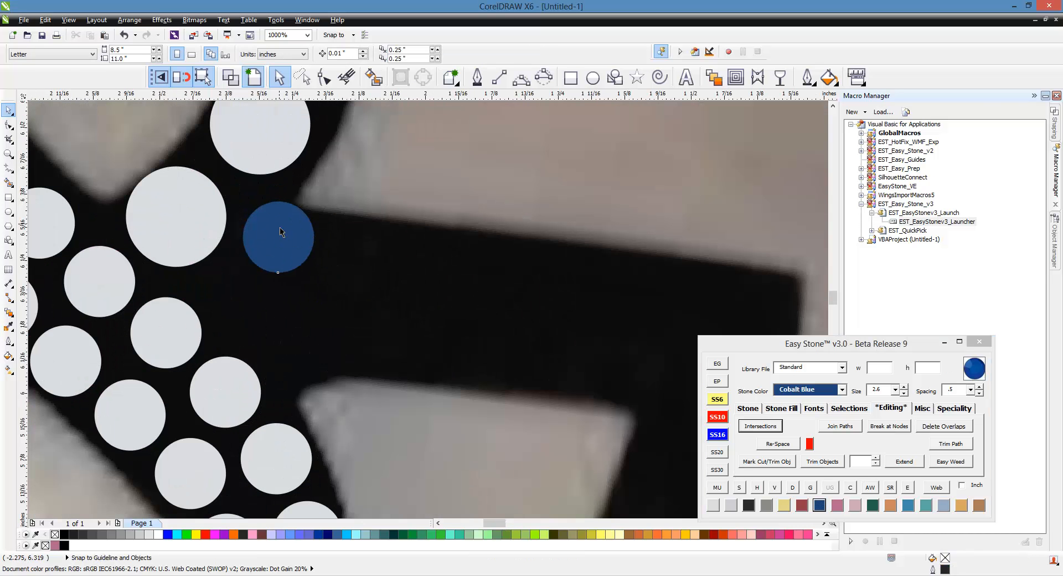
click(284, 227)
scroll(294, 227, down, 2)
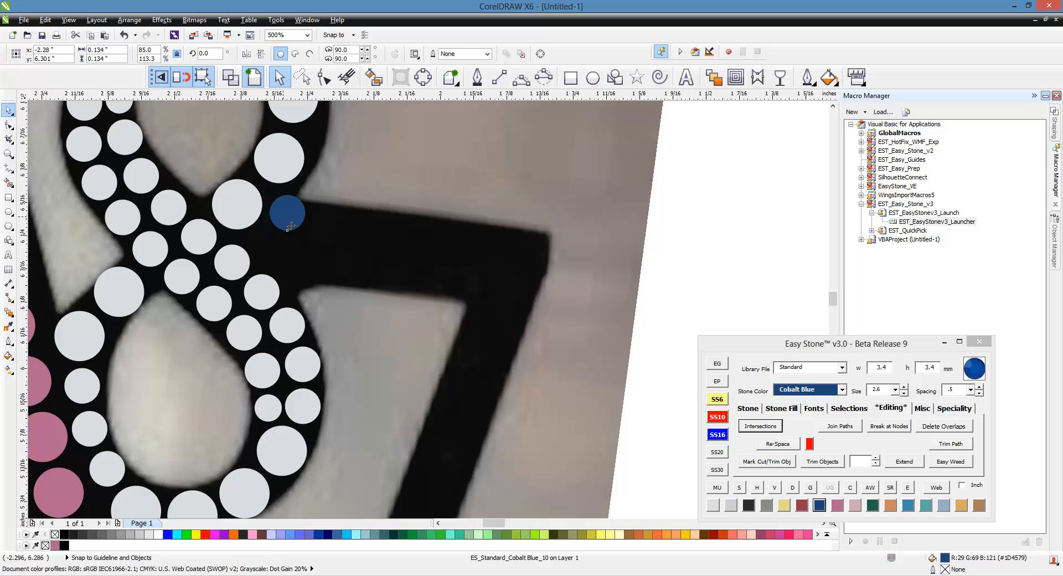
Step: Copy the Cobalt Blue stone diagonally down toward the crossing as an SS6, and place an SS10 copy at the bar's lower left
scroll(285, 217, up, 2)
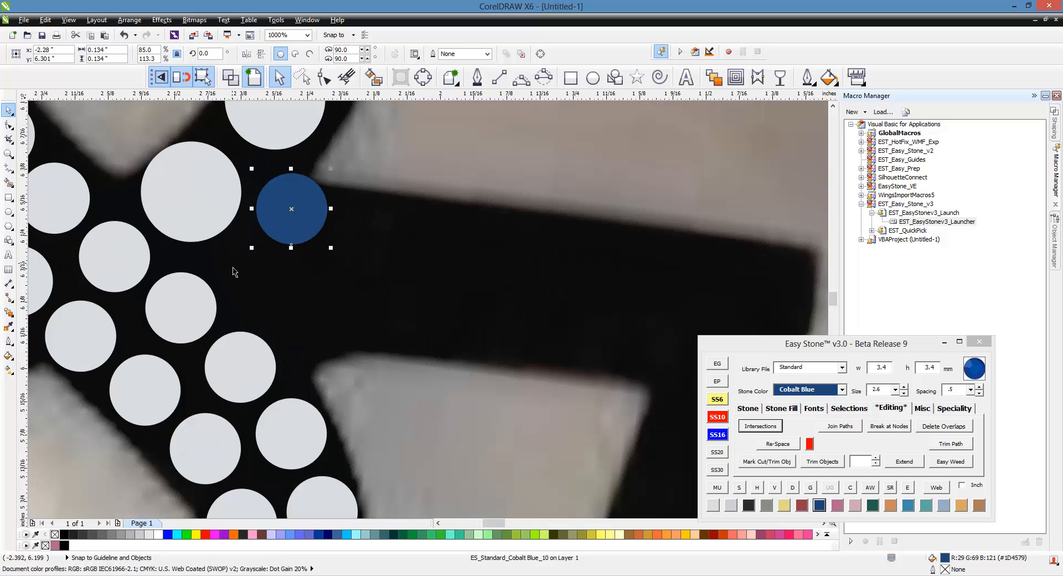
drag(293, 230, 242, 281)
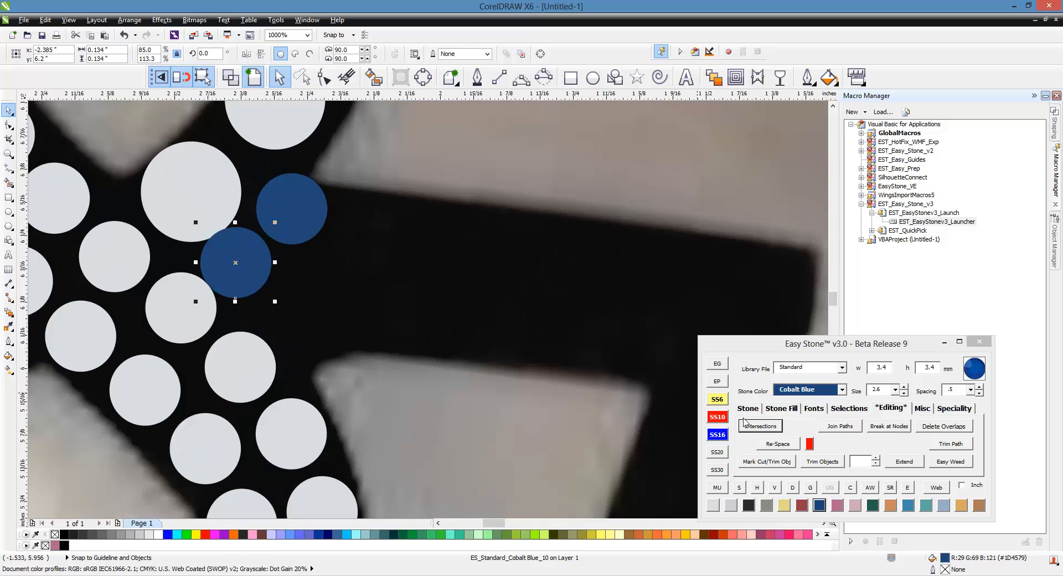
click(715, 400)
scroll(250, 279, up, 1)
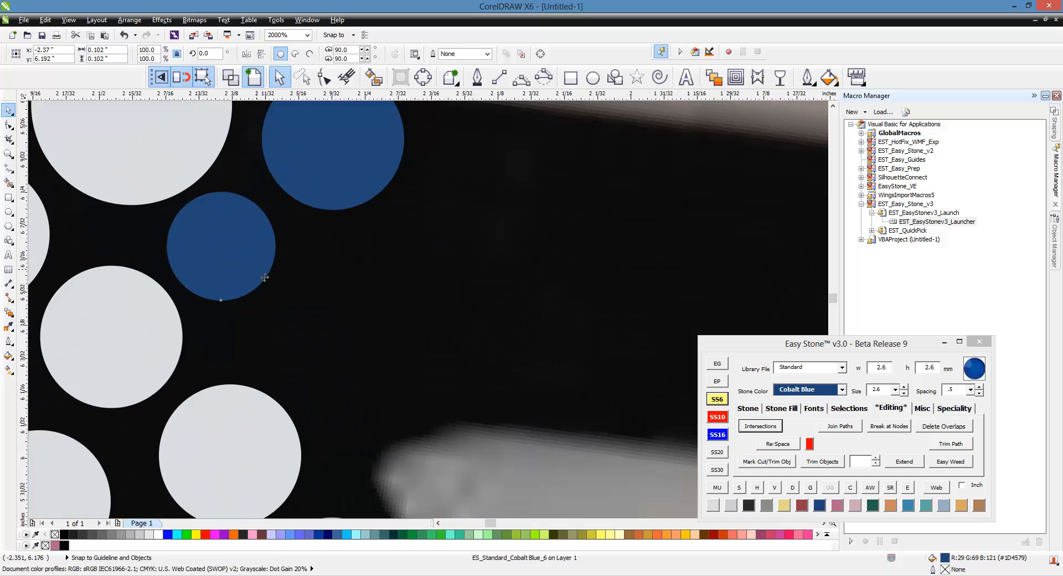
scroll(264, 277, down, 1)
drag(287, 202, 307, 289)
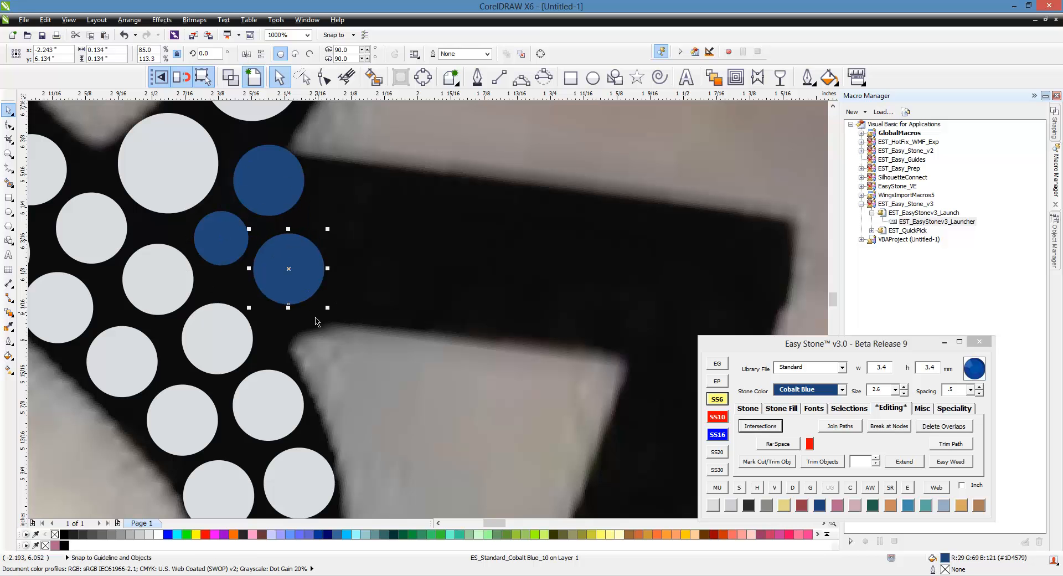
Step: Copy the upper Cobalt Blue SS10 stone to the bar's right end, fill between them for a seven-stone row, and delete the stone path
scroll(315, 321, down, 1)
scroll(458, 273, up, 1)
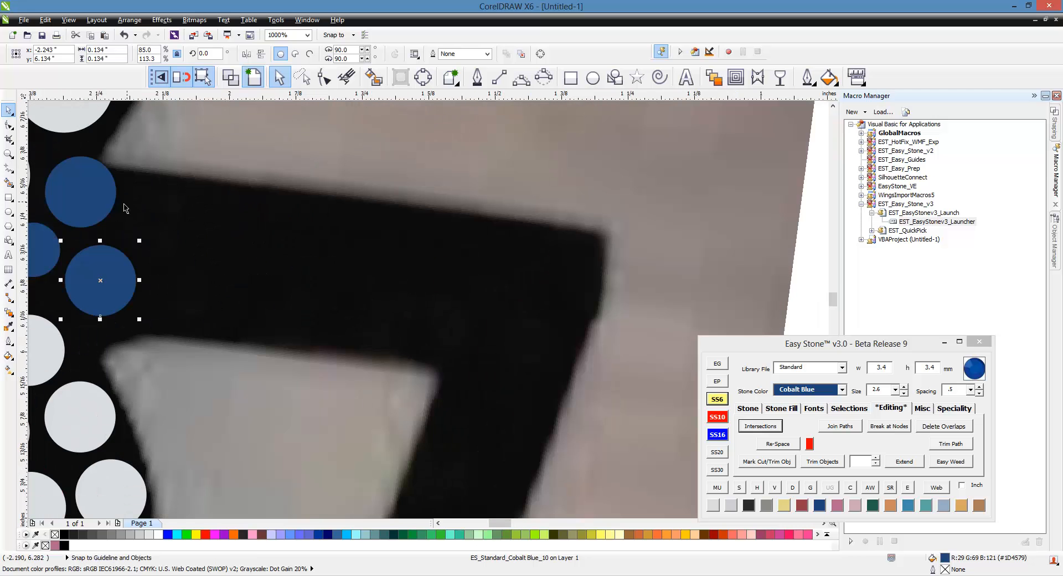
click(80, 192)
drag(80, 191, 585, 265)
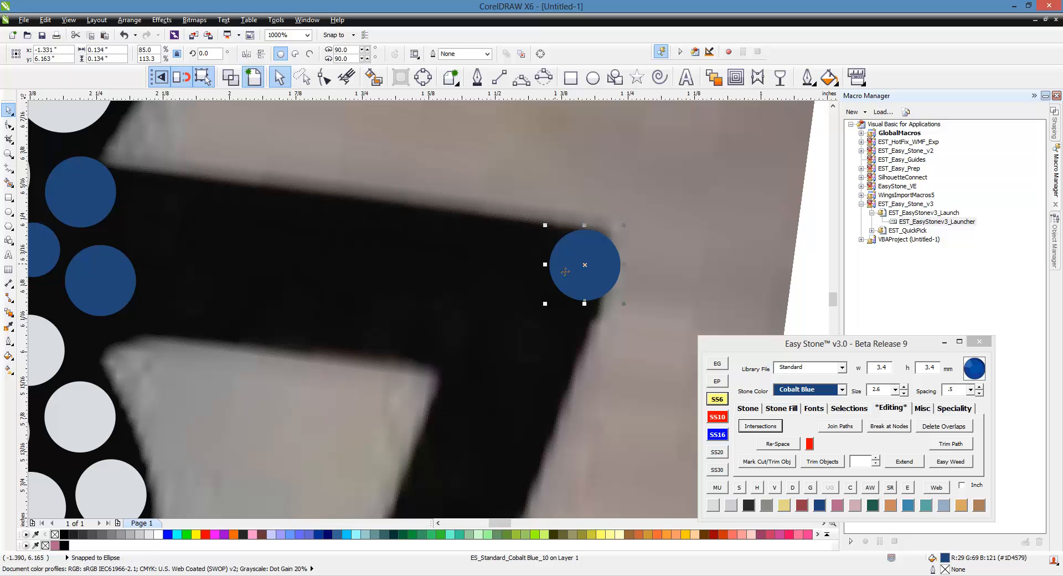
shift+click(108, 207)
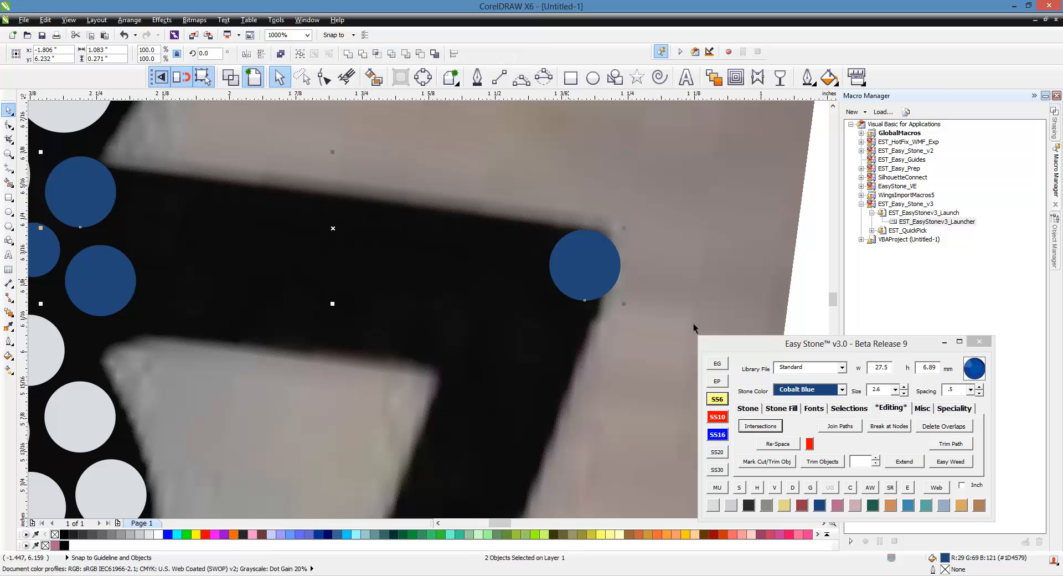
click(748, 408)
click(812, 426)
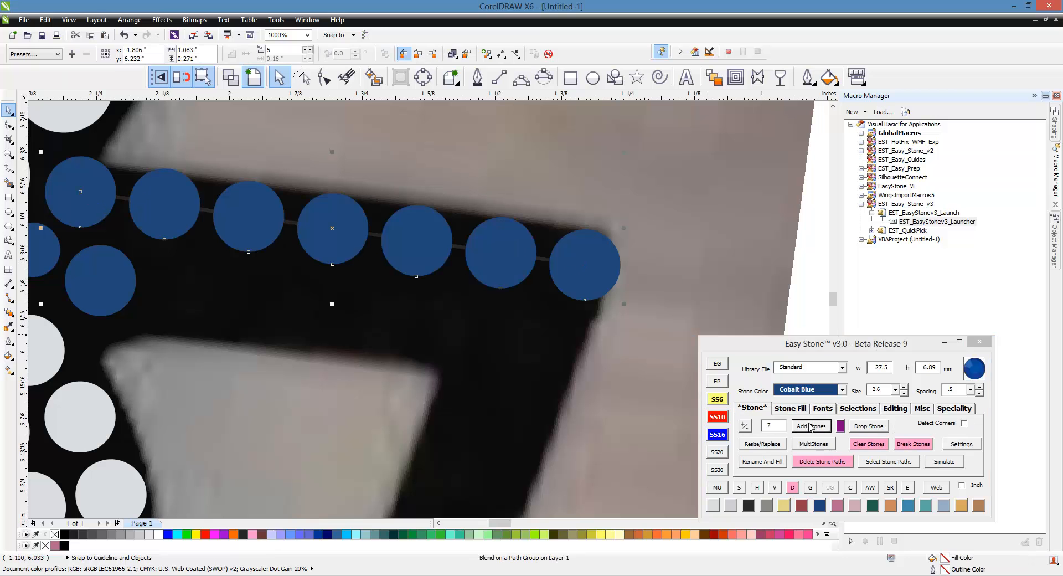
click(827, 444)
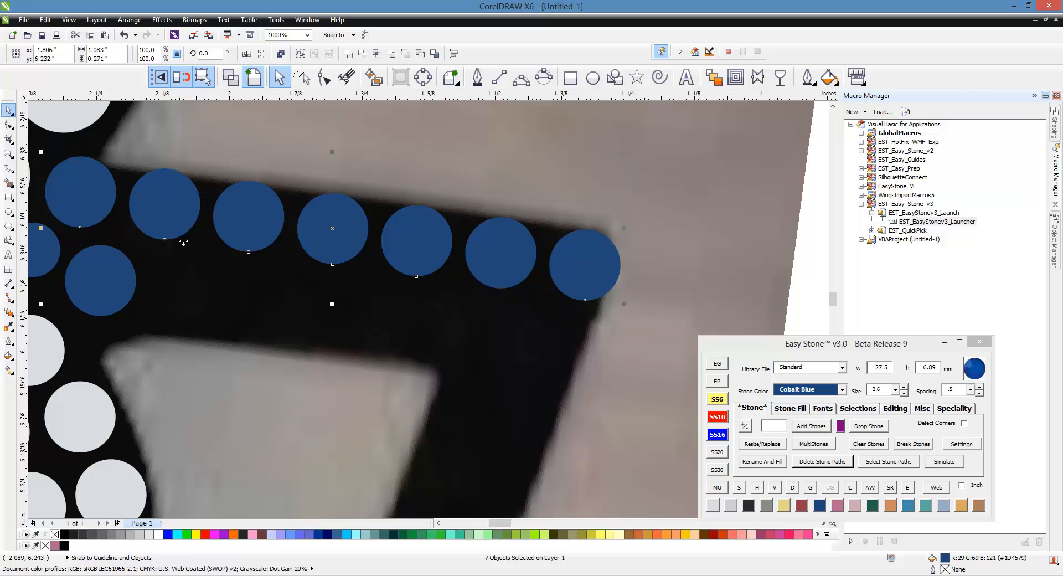
click(183, 277)
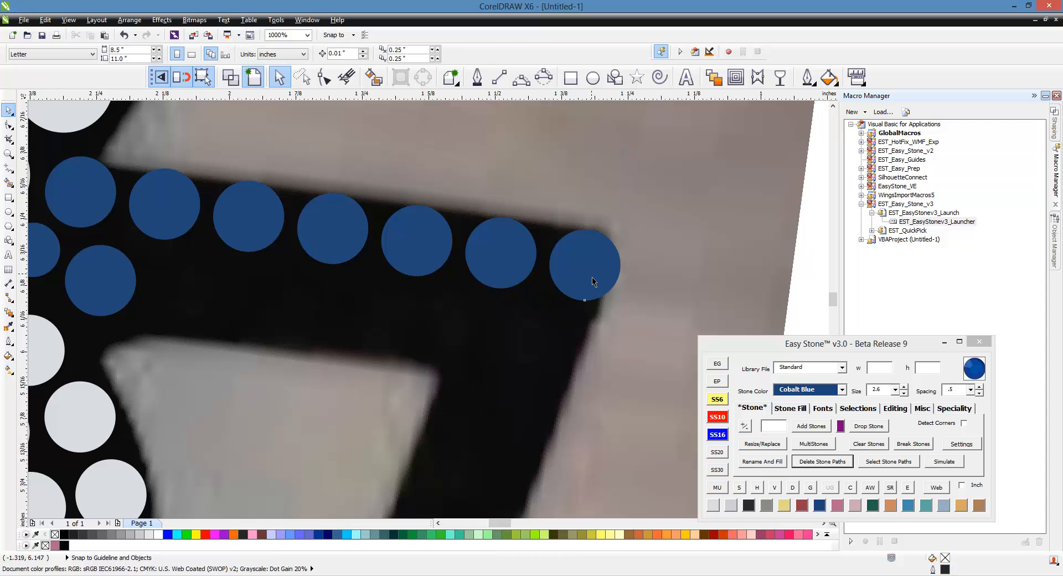
Step: Copy the bar's right-end stone below itself and try filling between it and the lower left stone with a six-stone row
drag(592, 282, 576, 356)
shift+click(99, 280)
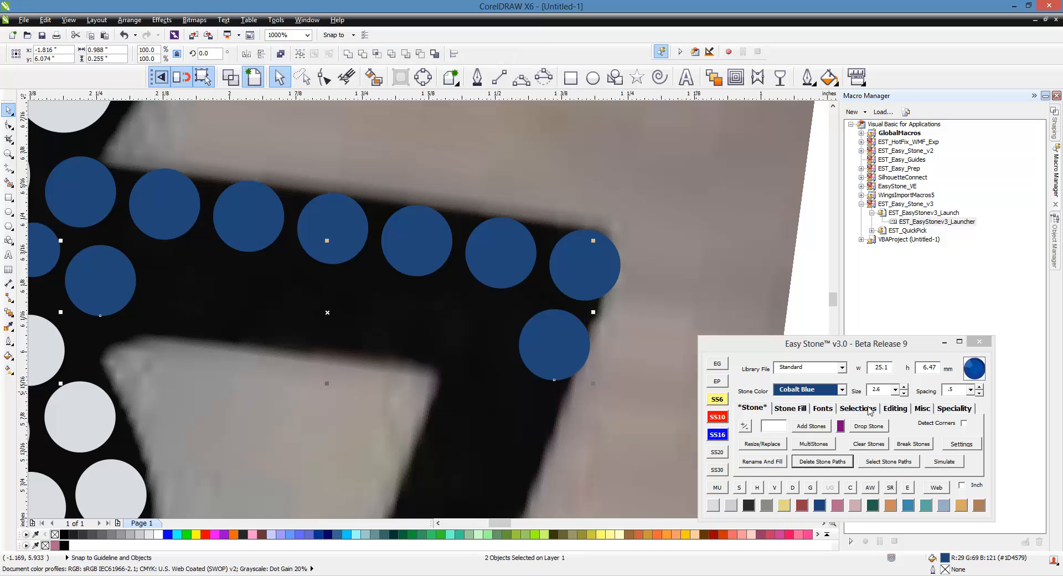
click(810, 426)
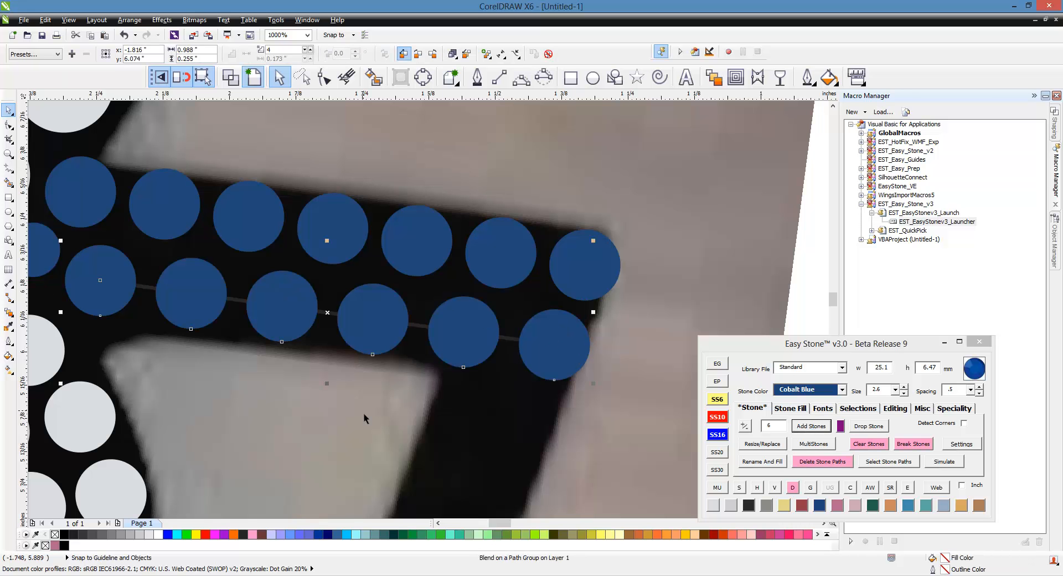
key(Escape)
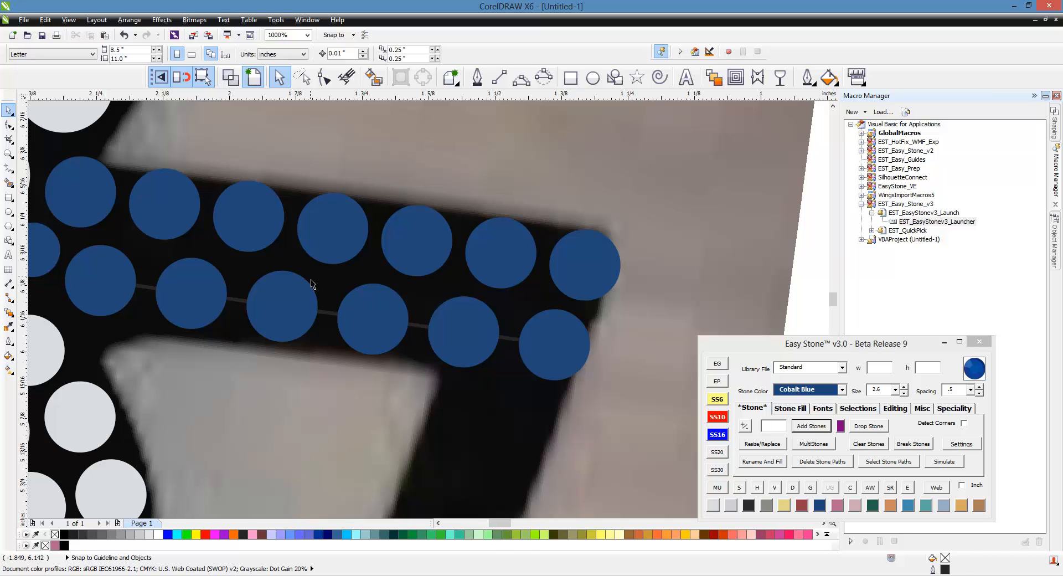
key(ctrl+z)
Step: Undo the six-stone fill of the 7's lower bar row and reposition its left-end Cobalt Blue stone
scroll(118, 282, up, 2)
click(144, 275)
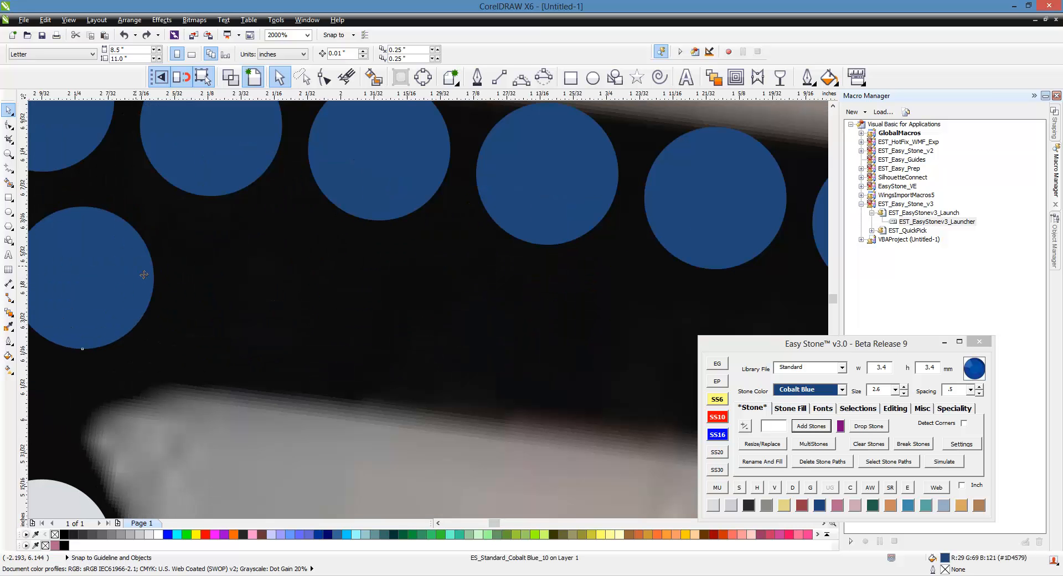
scroll(144, 274, down, 2)
scroll(223, 253, up, 2)
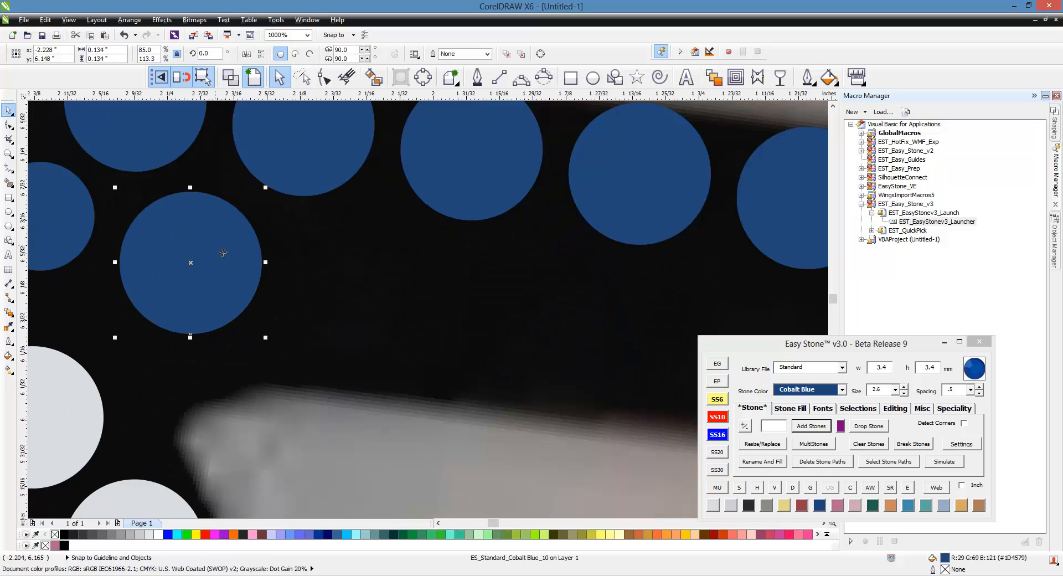
scroll(141, 226, down, 4)
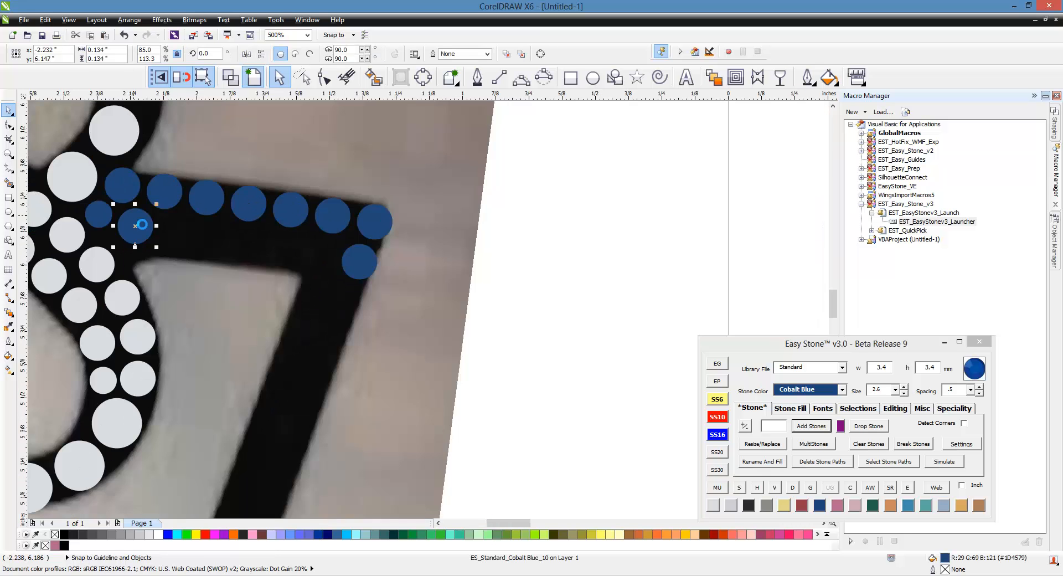
Step: Fill between the end stones of the bar's lower row for a six-stone row and delete the stone path
scroll(136, 222, up, 2)
shift+click(587, 312)
click(793, 488)
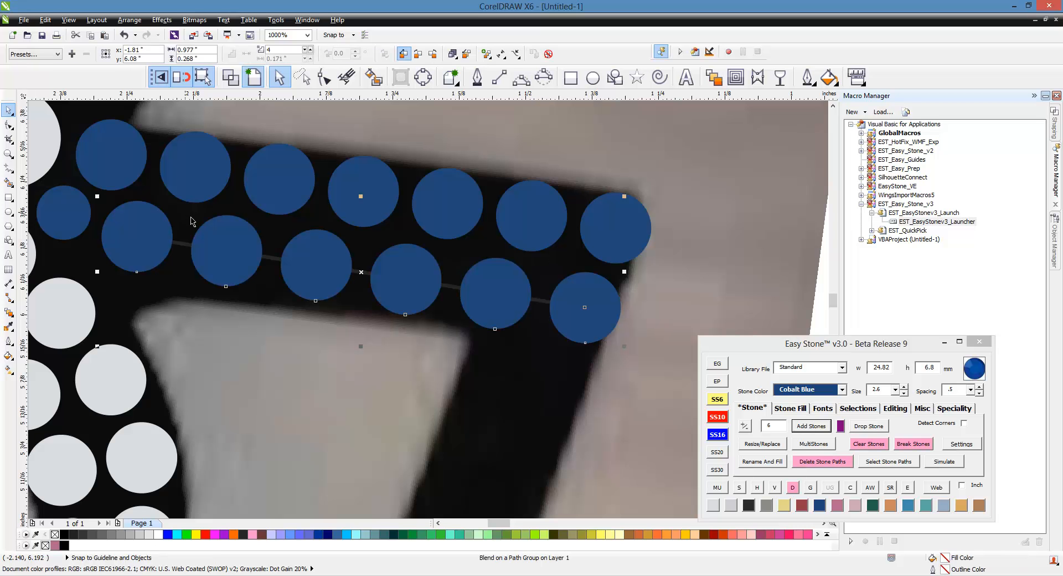
click(826, 465)
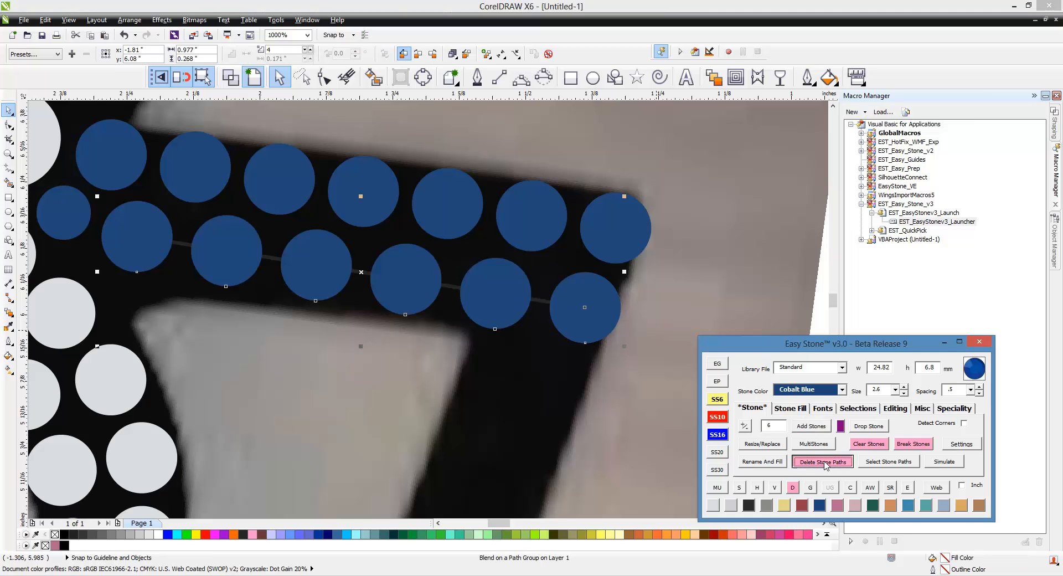
scroll(328, 208, down, 1)
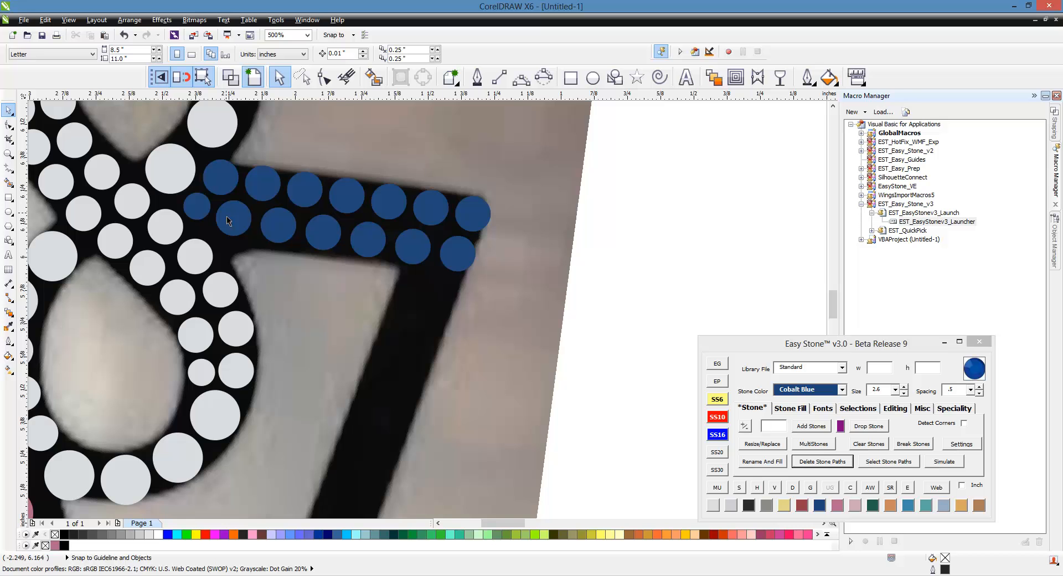
scroll(354, 188, down, 1)
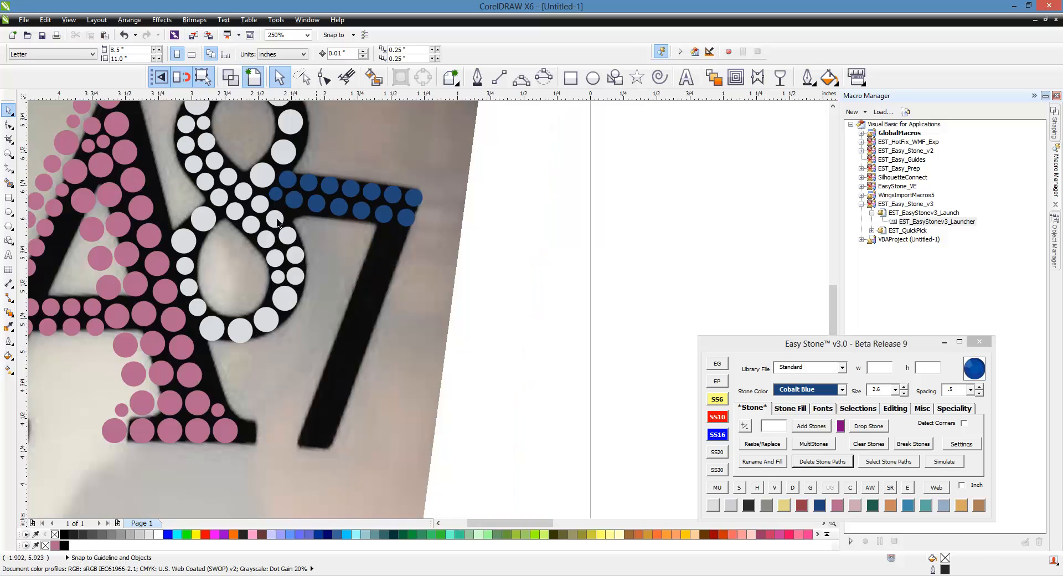
Step: Copy the lower row's right-end stone to the foot of the 7's stem, fill between them, and delete the stone path
click(408, 226)
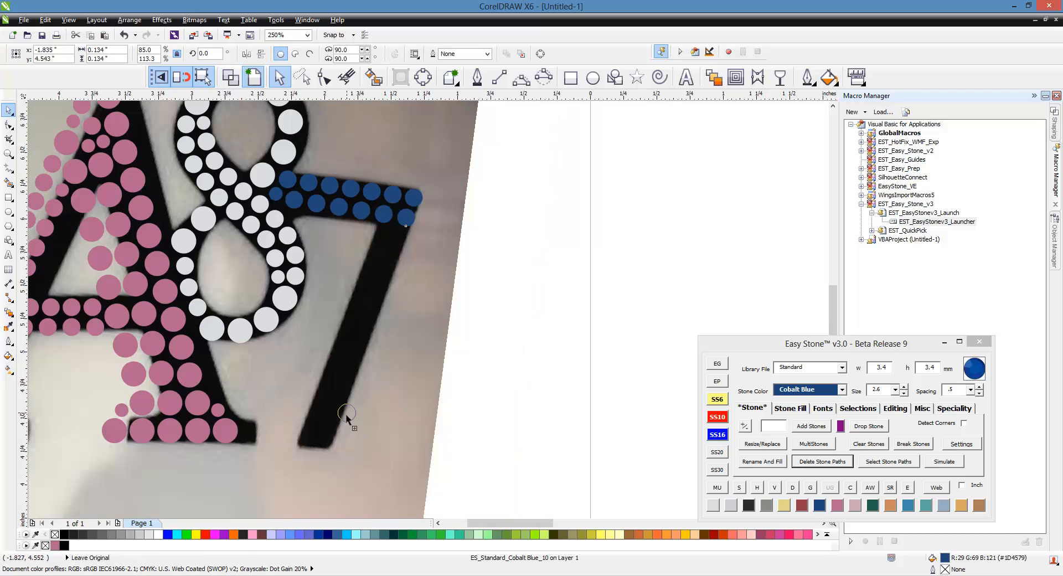
drag(326, 441, 326, 442)
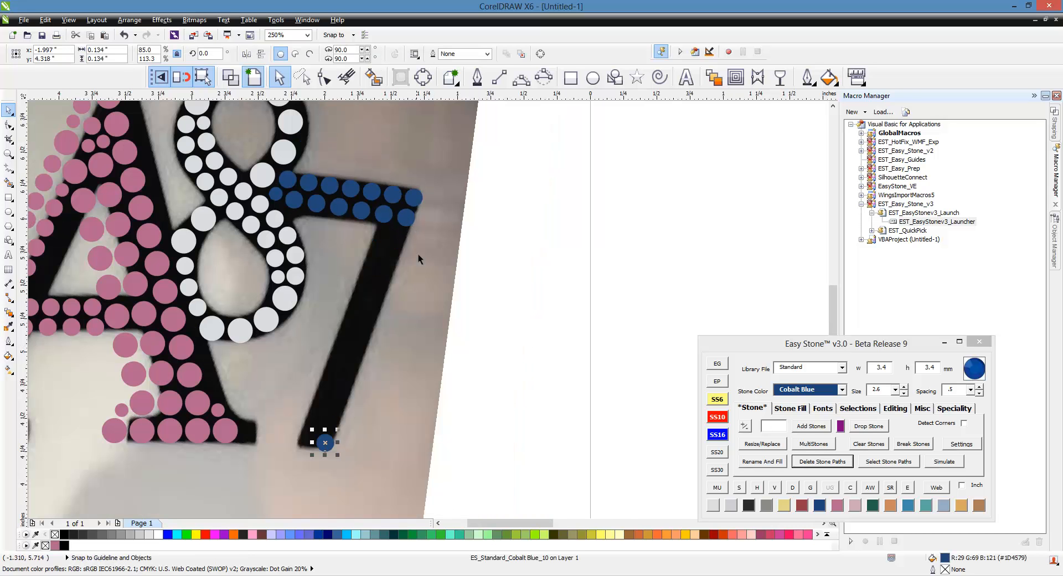
shift+click(412, 229)
click(811, 426)
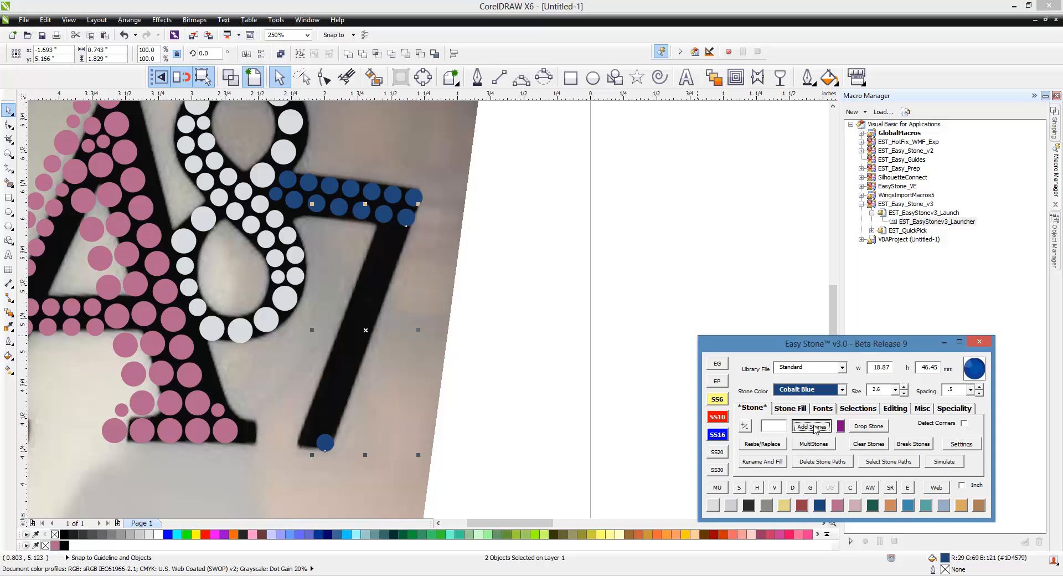
click(816, 463)
Step: Copy the stem's column of Cobalt Blue stones sideways onto the stem's left edge
scroll(353, 451, up, 4)
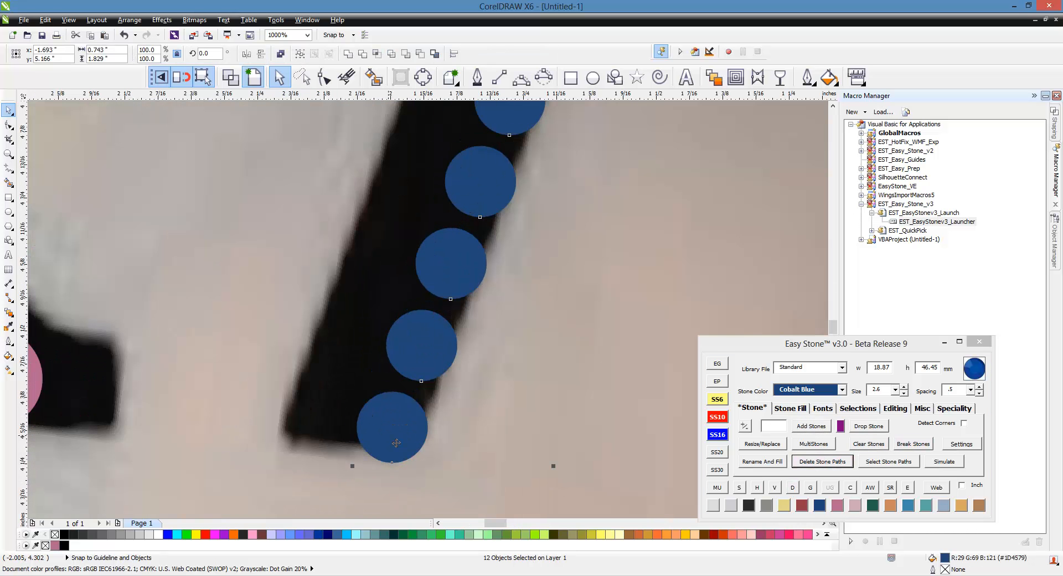
drag(399, 441, 308, 429)
scroll(366, 369, down, 3)
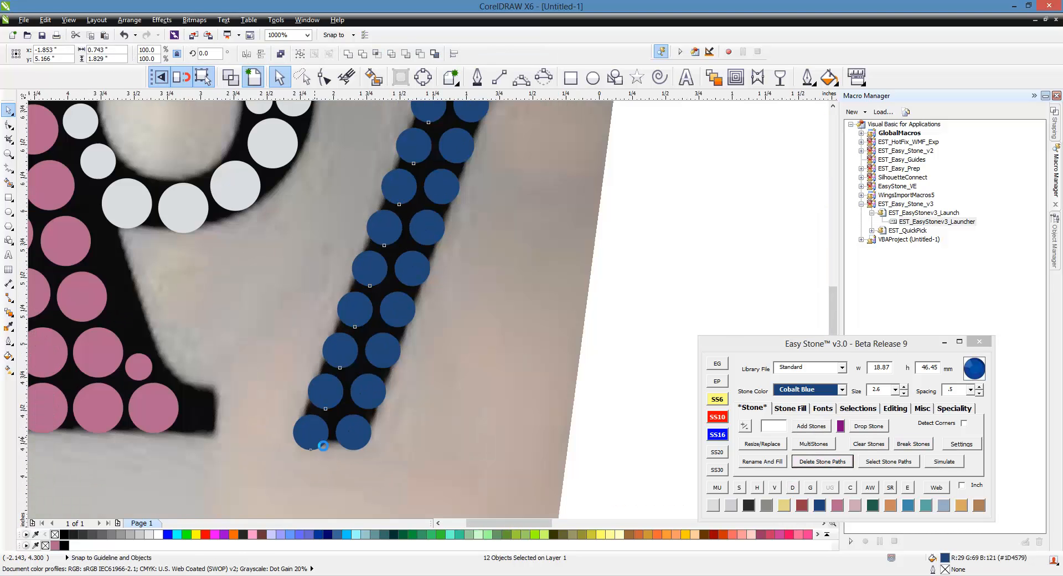
scroll(371, 220, up, 3)
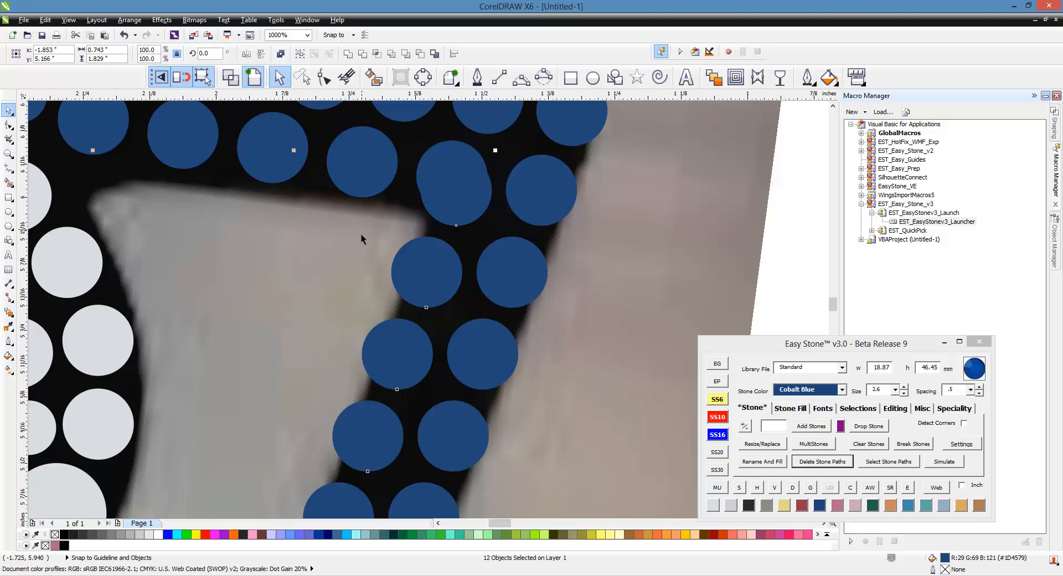
click(371, 231)
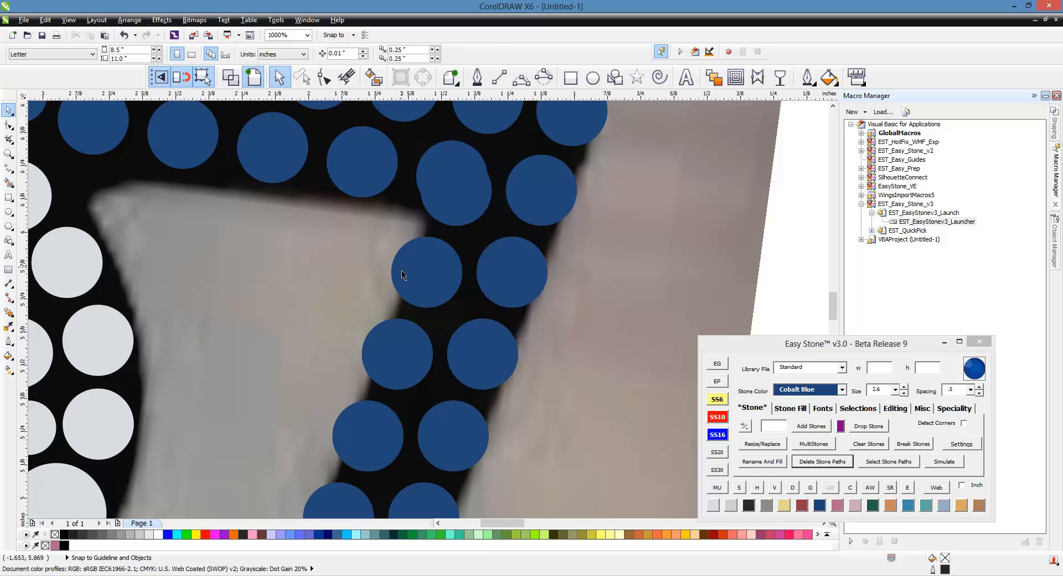
Step: Delete the overlapping top stone of the copied left column and nudge the stone below it up toward the bar
scroll(403, 271, down, 1)
scroll(434, 218, up, 1)
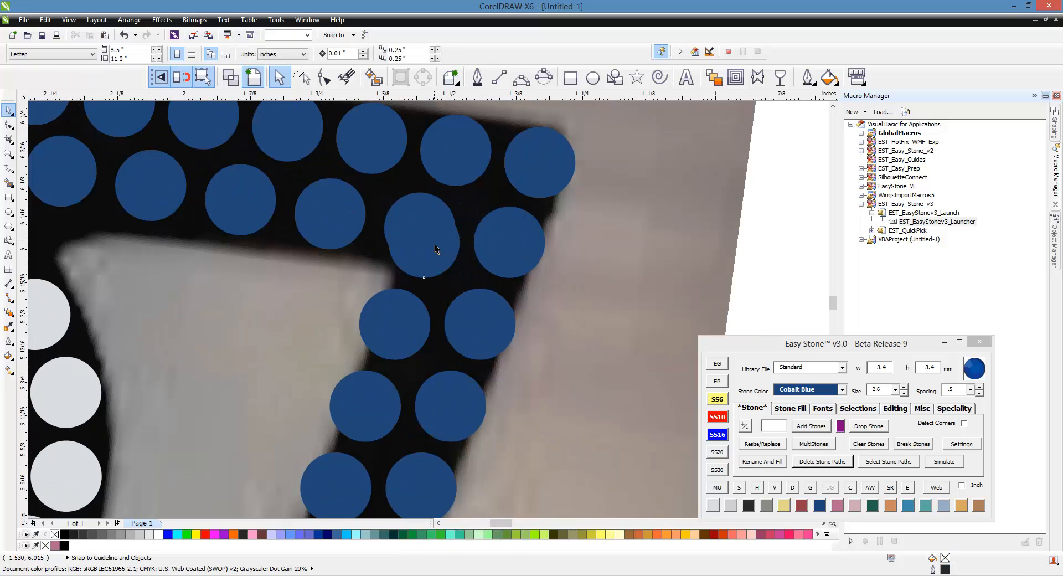
click(434, 244)
key(Delete)
scroll(407, 331, up, 1)
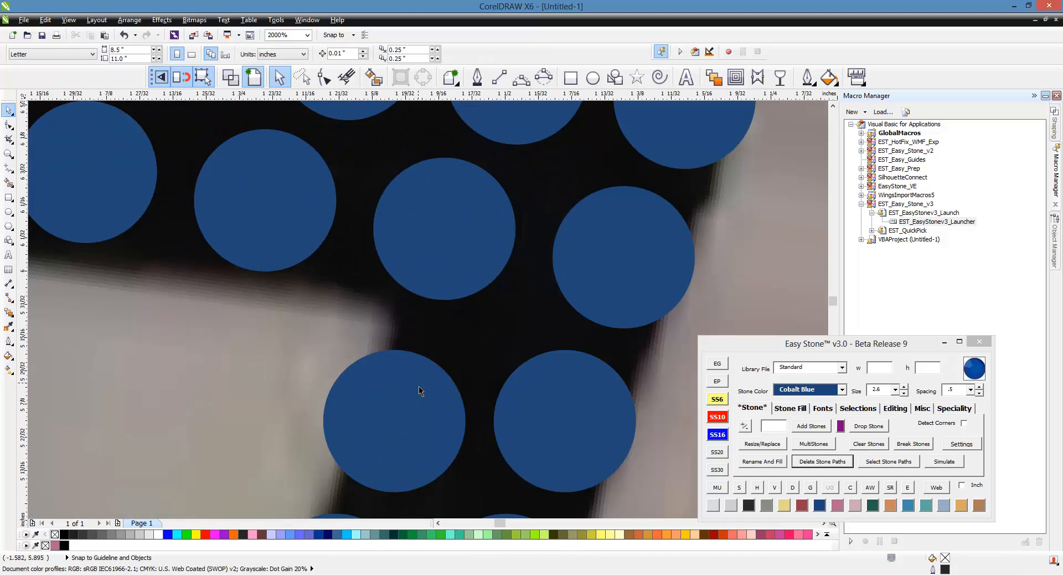
drag(419, 386, 432, 370)
scroll(478, 311, down, 3)
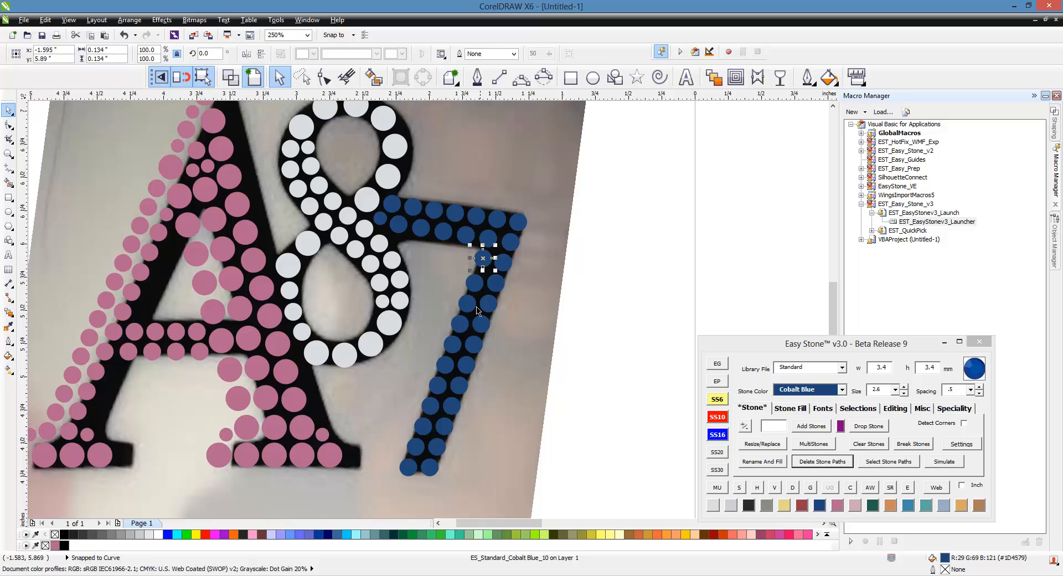
Step: Select the stones in the stem's left column and distribute them evenly between the top and bottom stones
shift+click(411, 469)
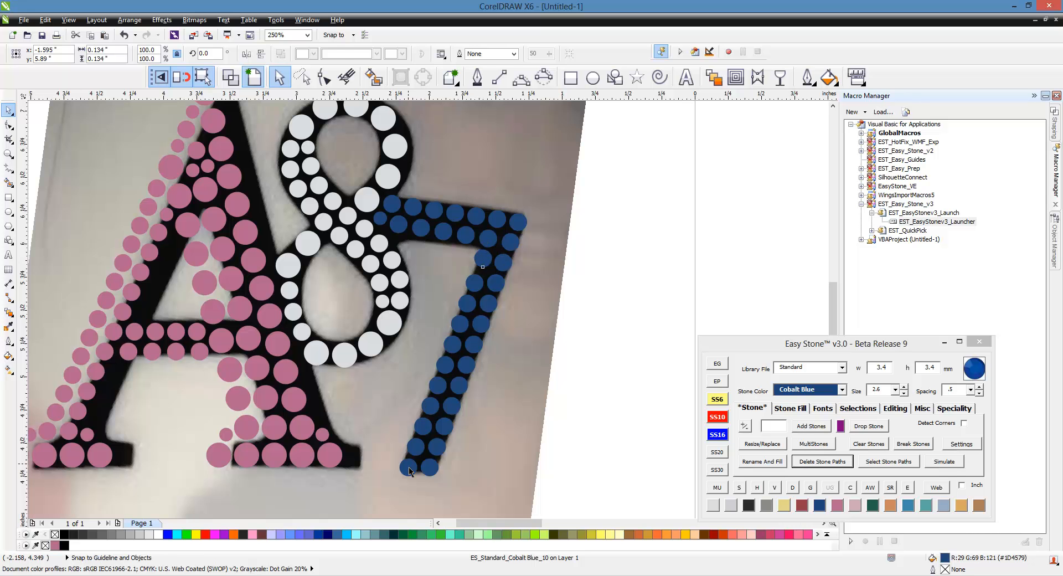
click(739, 488)
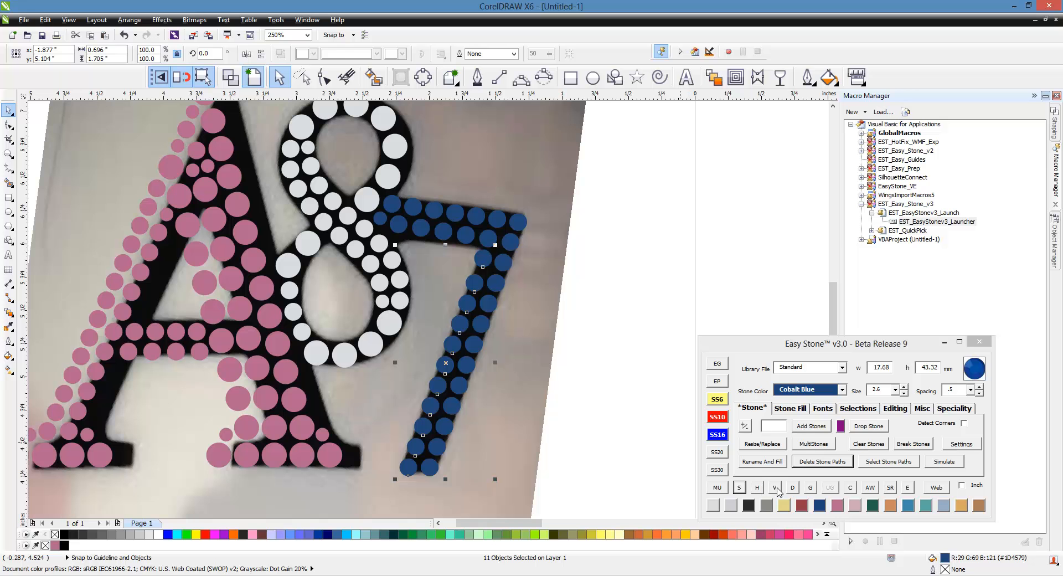
click(754, 489)
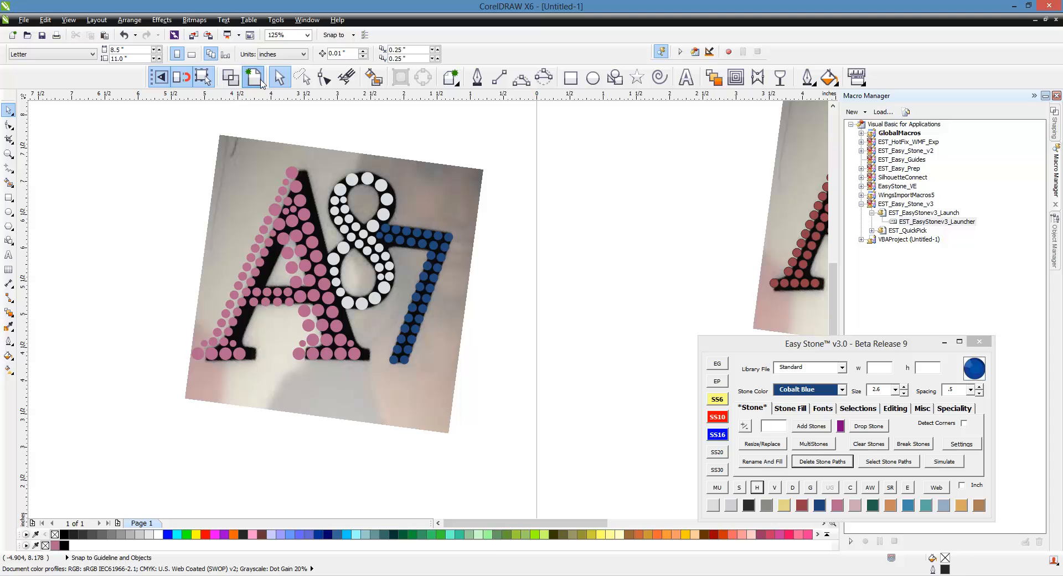
Step: Copy all the A87 stones, without the photo, to the blank area to the lower left of the original design
drag(150, 147, 494, 390)
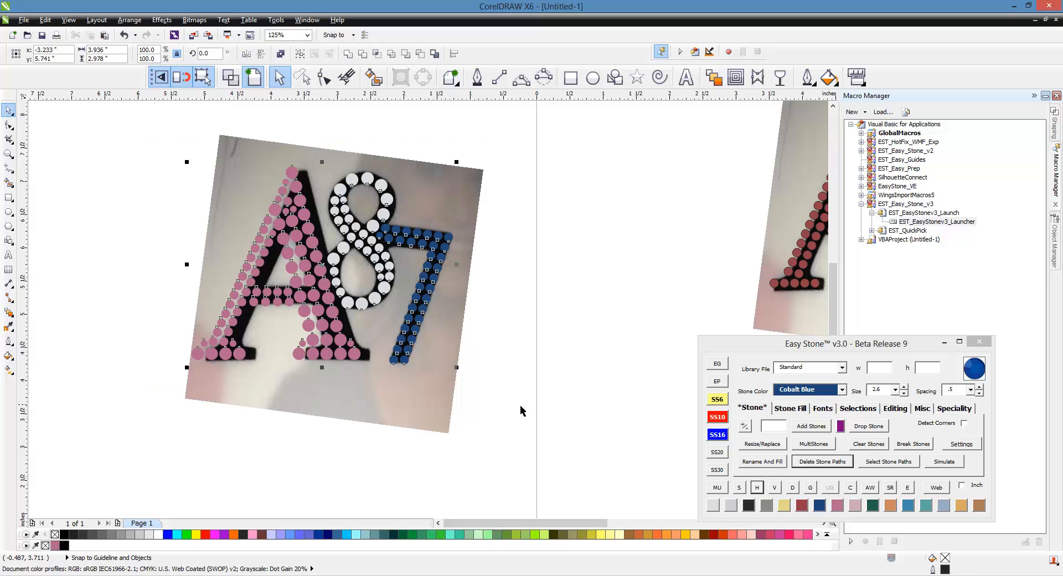
scroll(494, 390, down, 3)
drag(498, 313, 274, 402)
click(241, 419)
scroll(241, 419, up, 2)
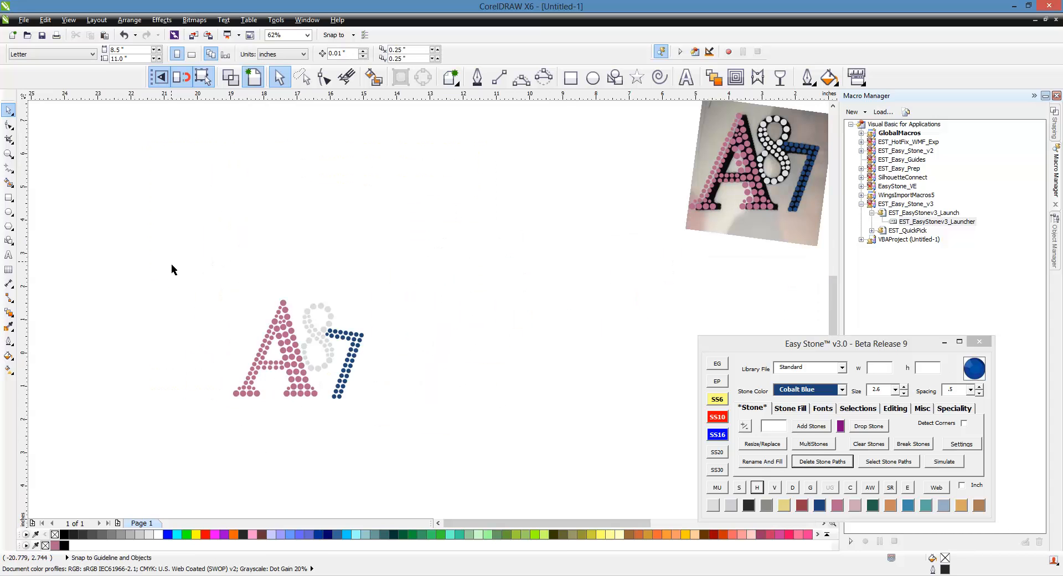
Step: Select the copied A87 stones and add a black background behind them
drag(171, 262, 420, 433)
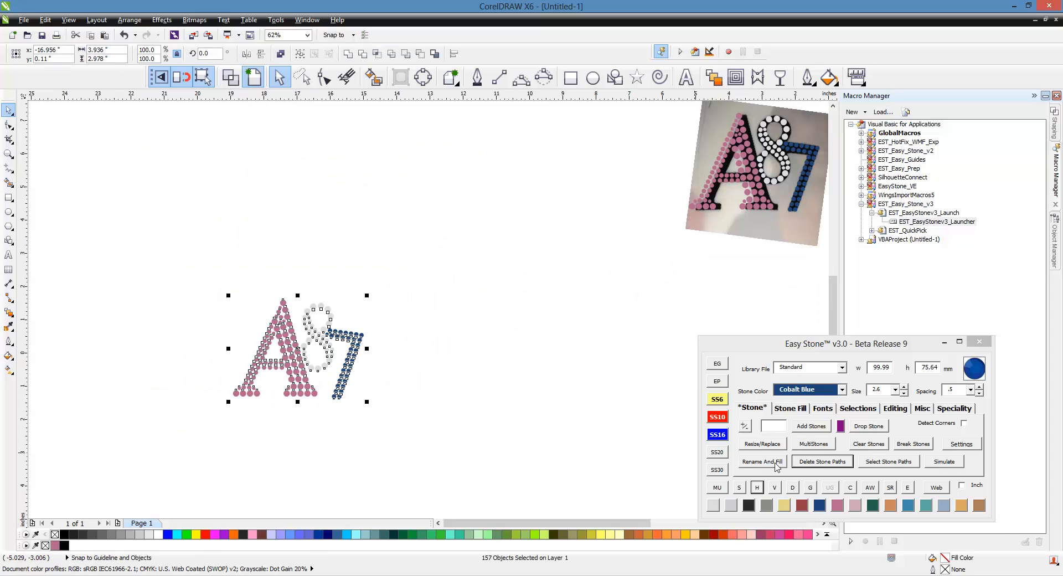
click(869, 488)
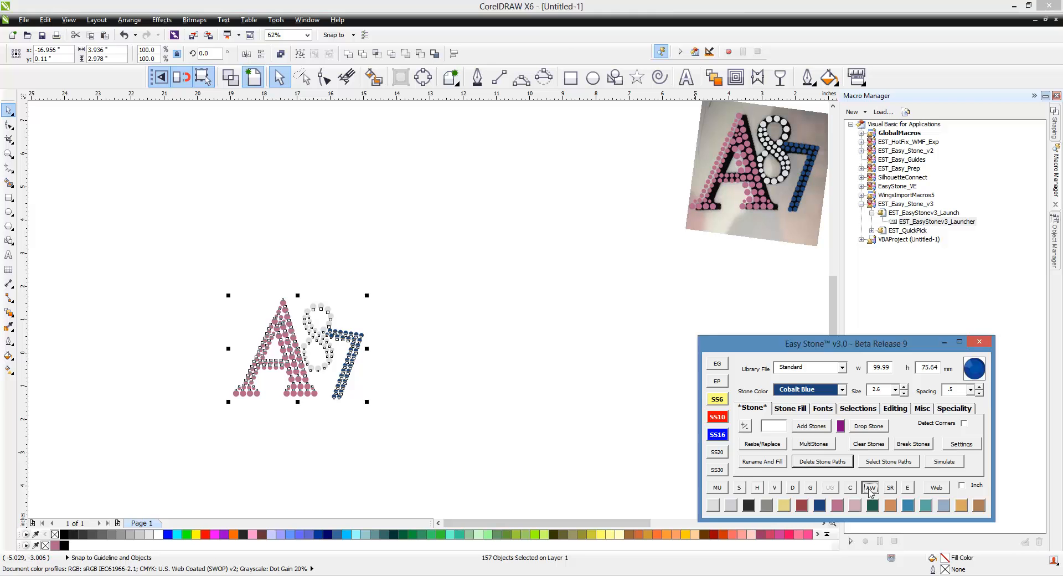
click(450, 419)
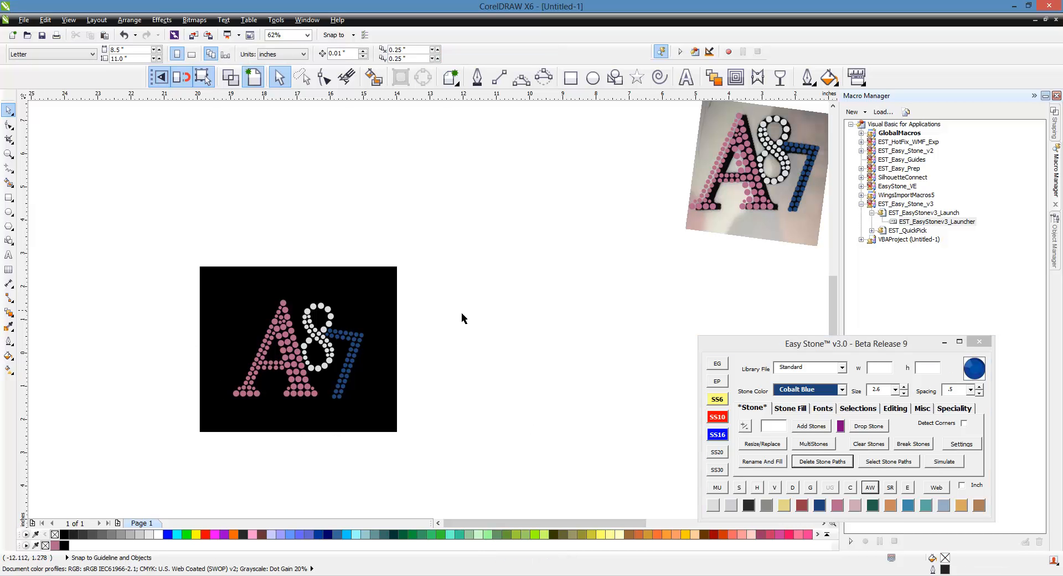
Step: Unlock the original A87 lettering photo and move it beside the black-backed stone design
right_click(754, 227)
click(782, 237)
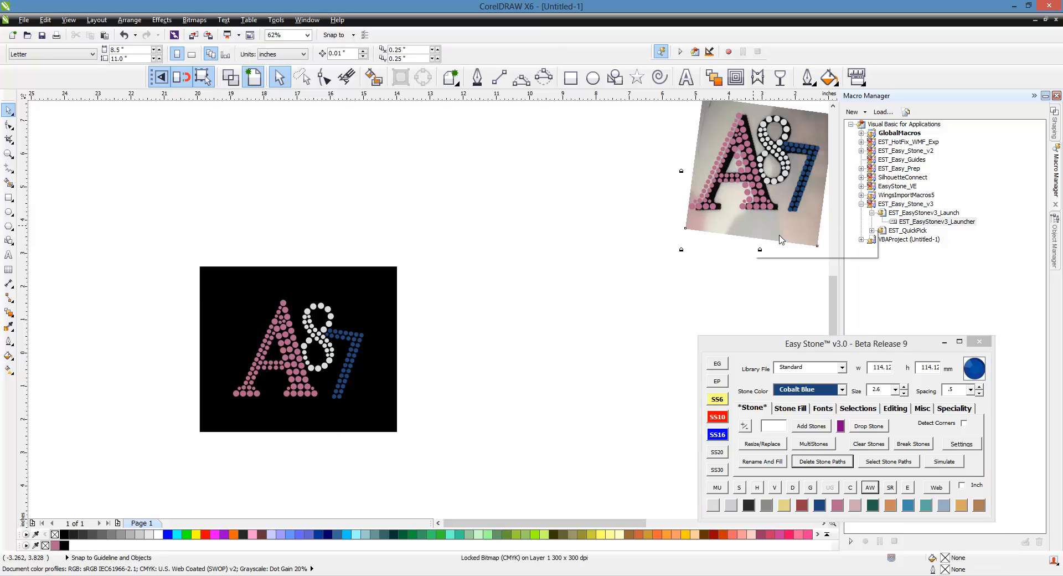
drag(712, 233, 443, 416)
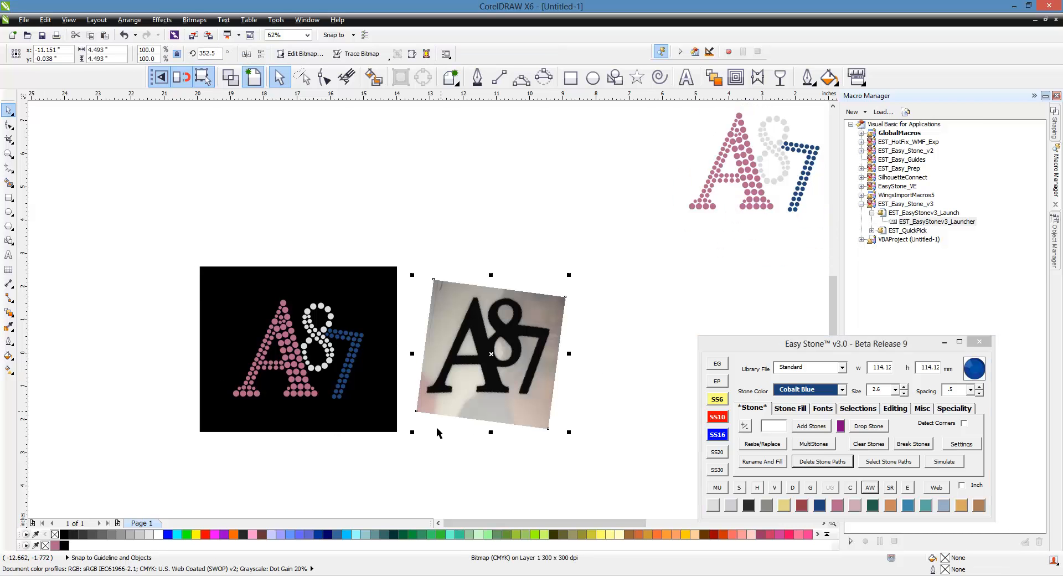
click(441, 494)
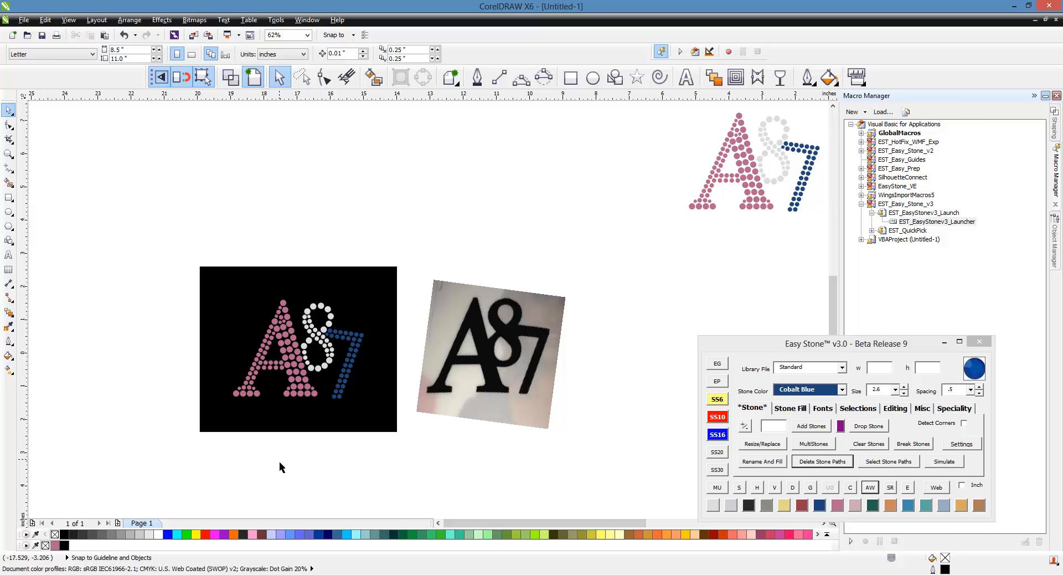
drag(457, 394, 476, 388)
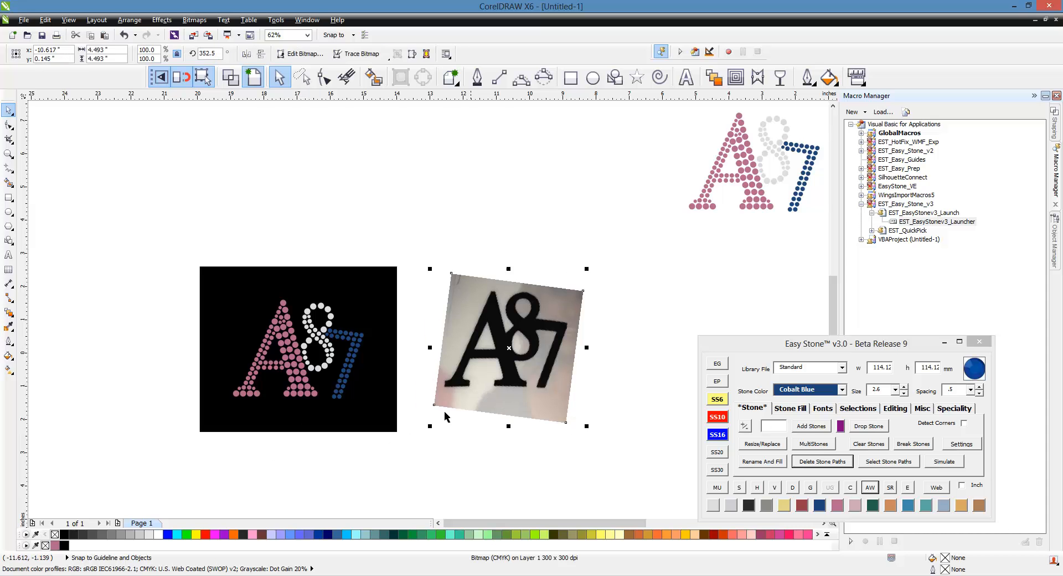
key(Escape)
Step: Select all the stones on the black background and run the rhinestone simulation on them
scroll(287, 381, up, 4)
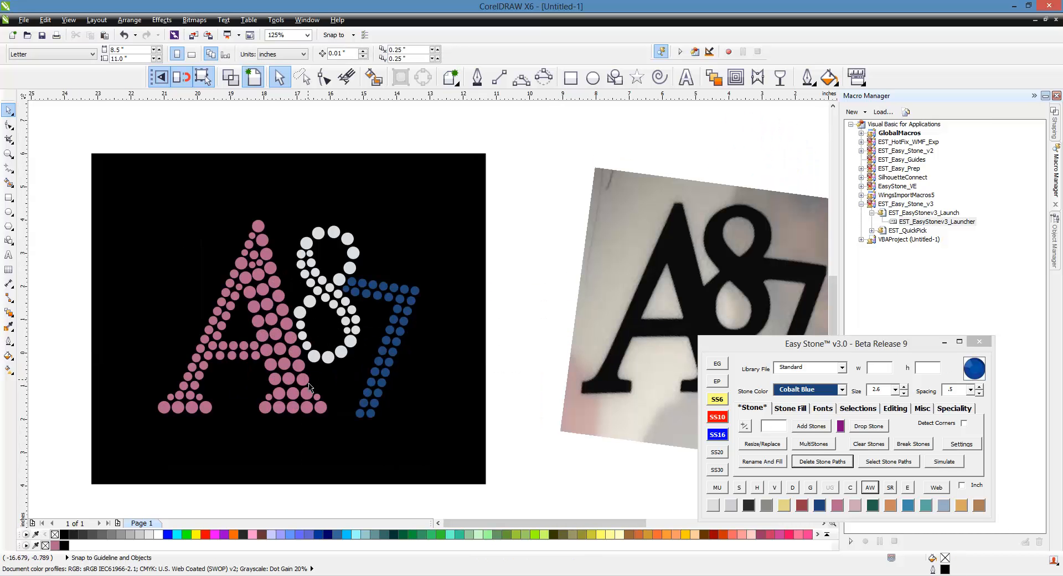
drag(77, 178, 490, 465)
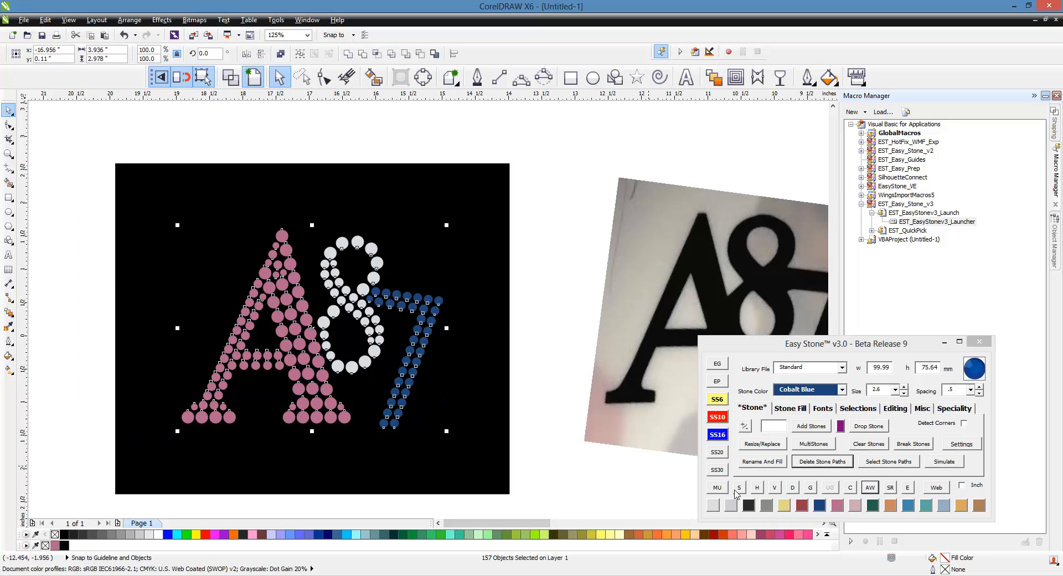
click(739, 488)
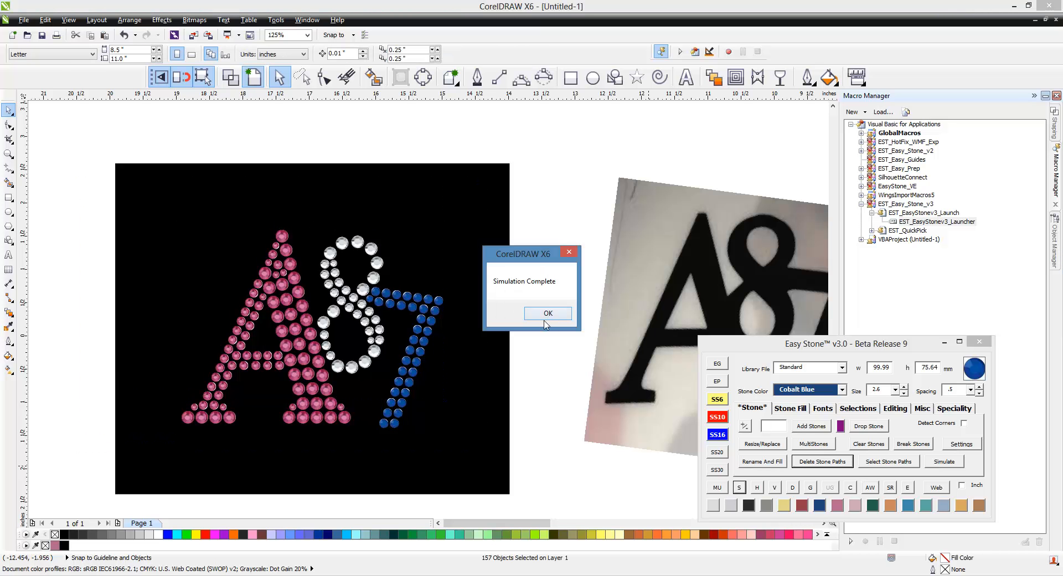
click(546, 313)
Step: Compare the simulated rhinestone design with the original A87 lettering photo, up close and at a distance
scroll(320, 220, down, 2)
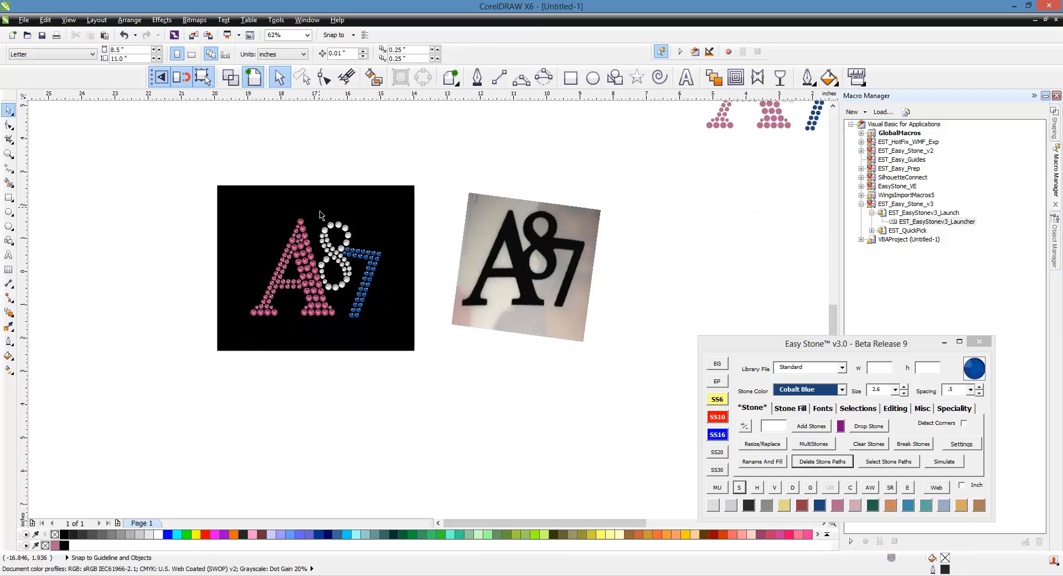
scroll(310, 238, up, 2)
scroll(314, 286, down, 2)
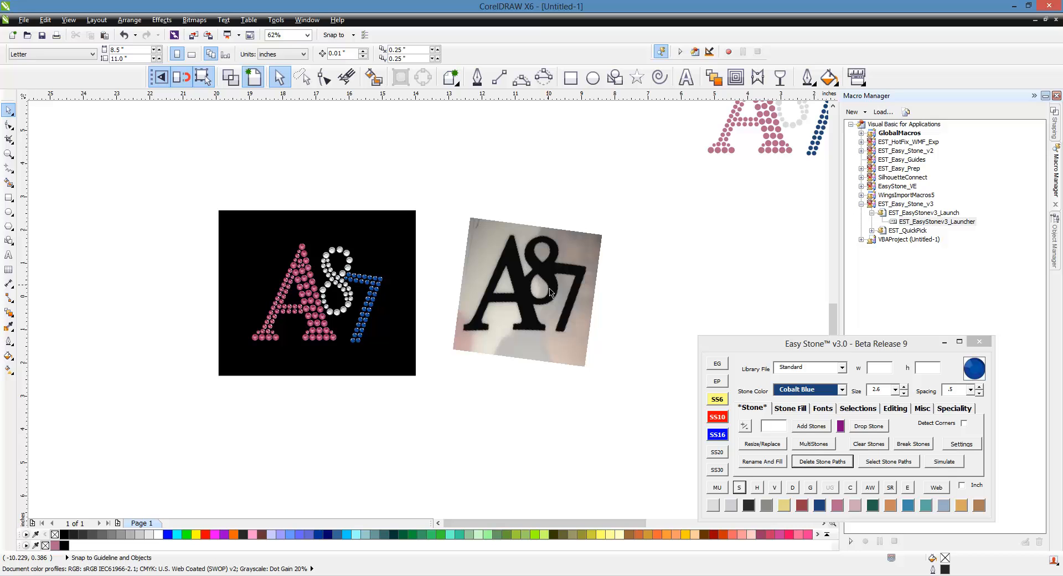
scroll(343, 288, up, 2)
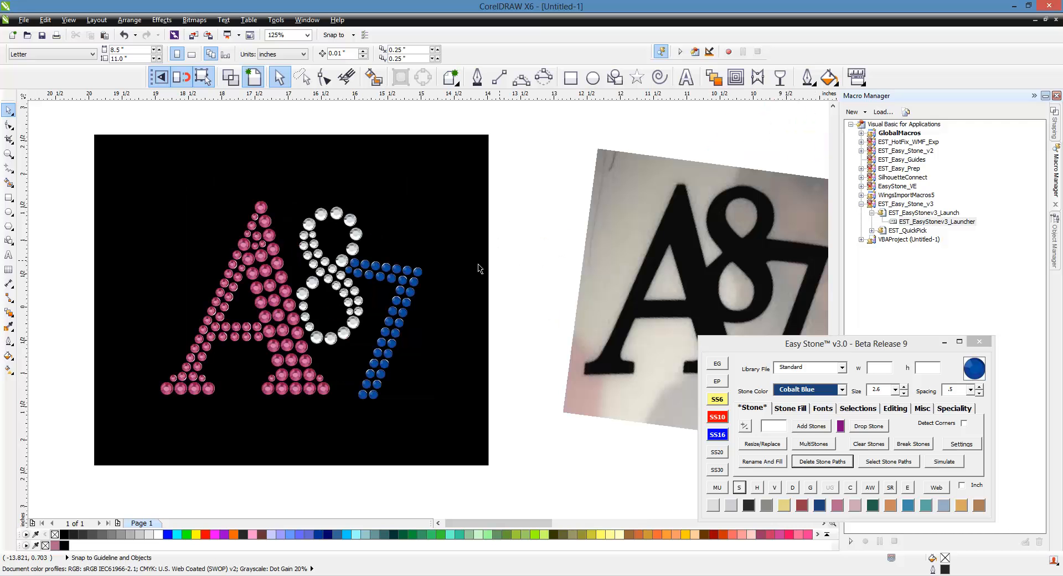
scroll(328, 269, down, 2)
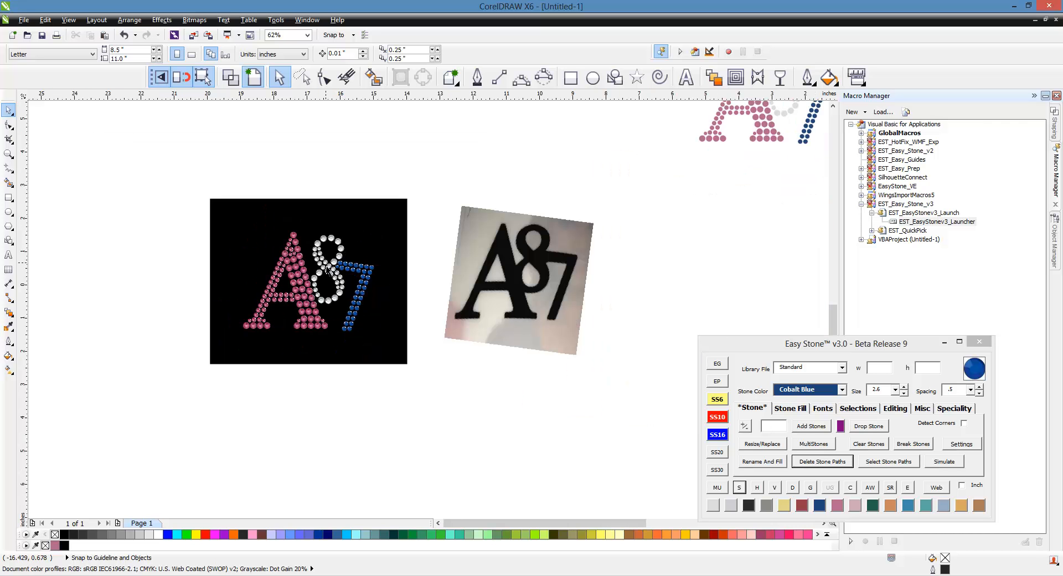
scroll(327, 269, up, 2)
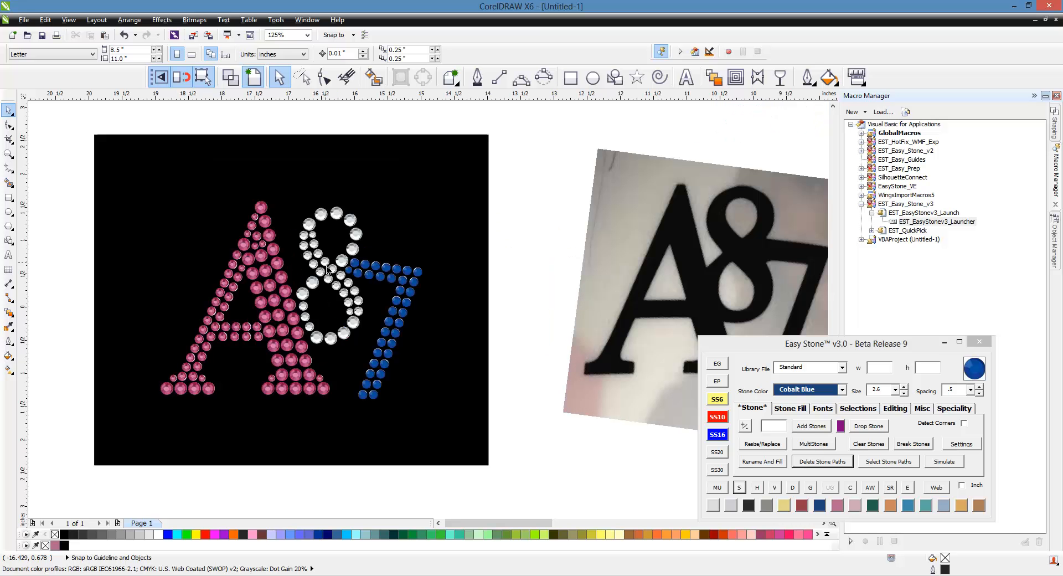